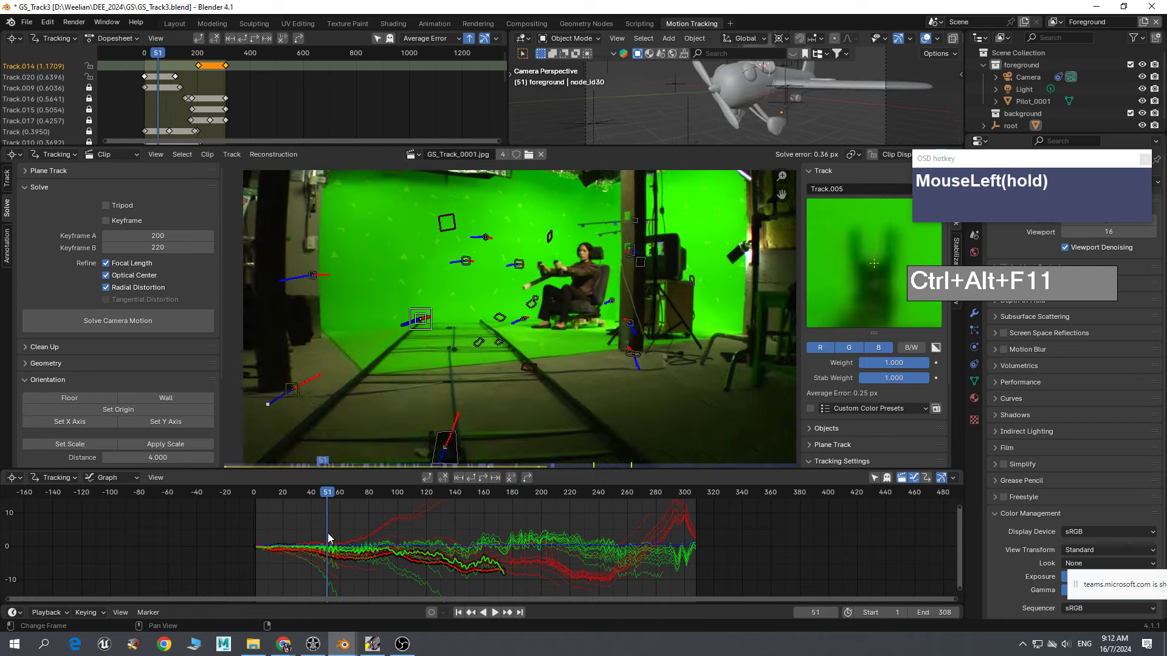
- Review the solved tracking markers over the green-screen clip, moving from frame 51 through frame 86 to frame 139
drag(1001, 212, 1030, 359)
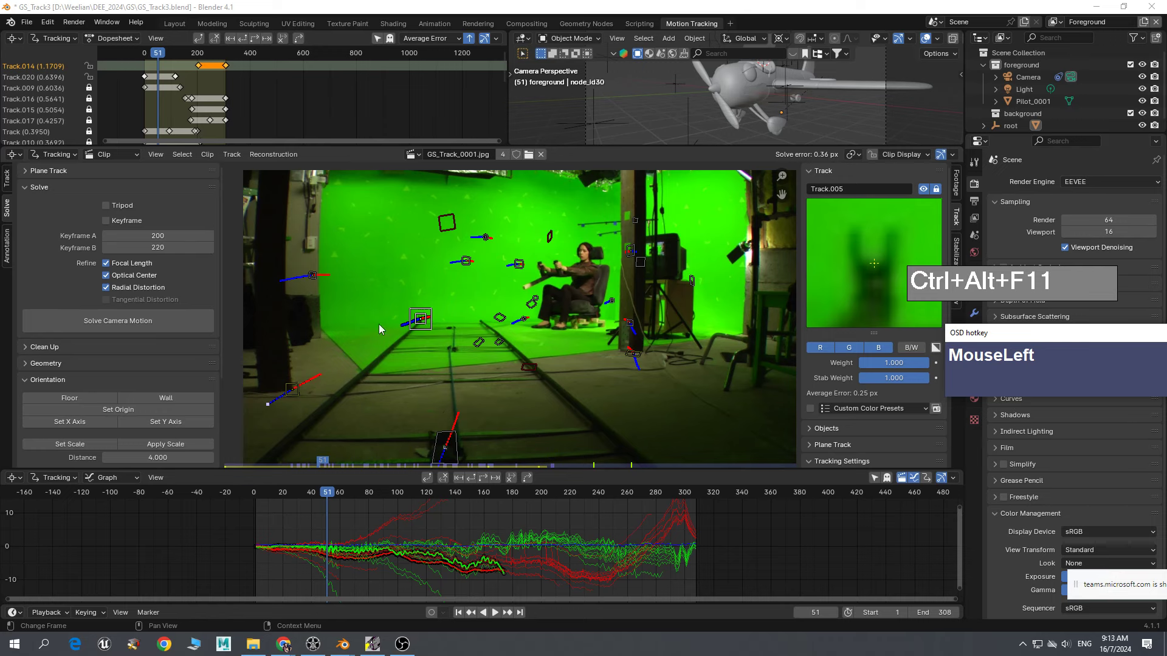
drag(340, 509, 377, 506)
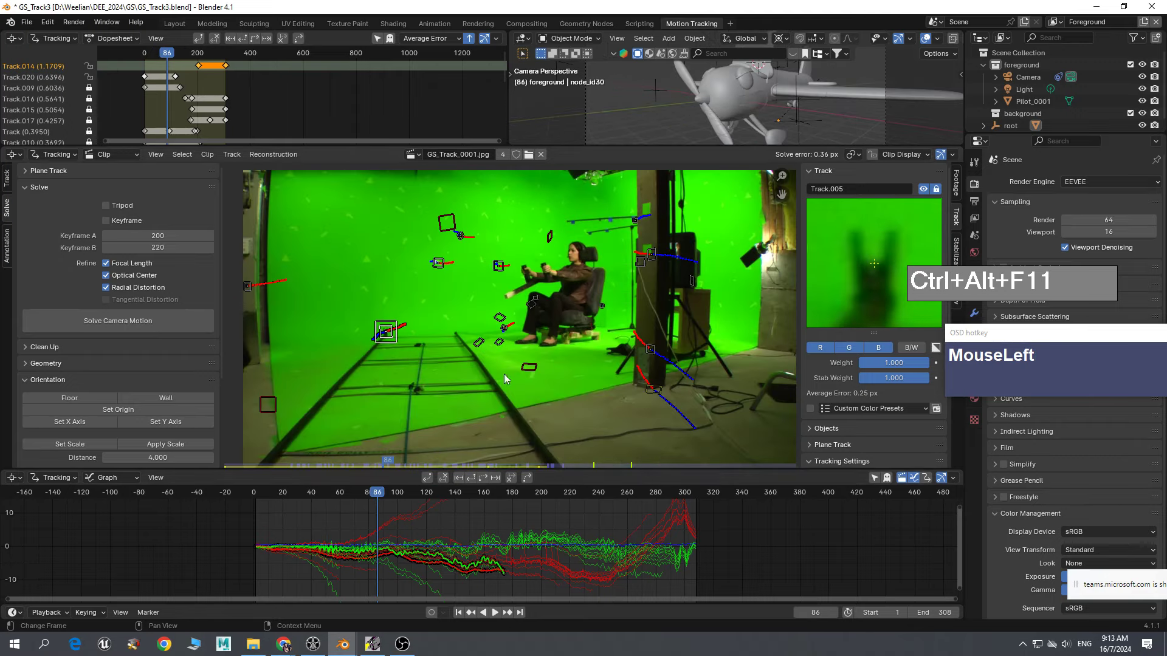
drag(293, 147, 289, 163)
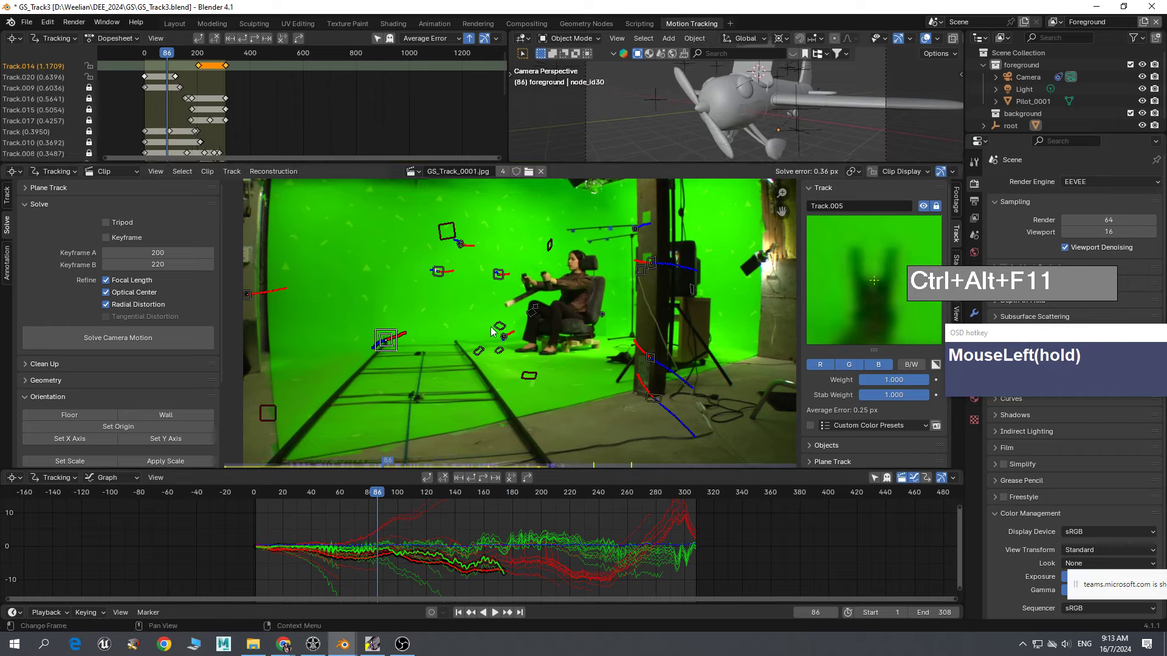
scroll(505, 327, down, 3)
scroll(493, 332, up, 1)
scroll(224, 130, down, 2)
mouse_move(278, 109)
middle_down()
mouse_move(285, 71)
mouse_move(257, 115)
mouse_move(271, 78)
mouse_move(276, 102)
middle_up()
scroll(417, 281, up, 2)
scroll(425, 292, down, 1)
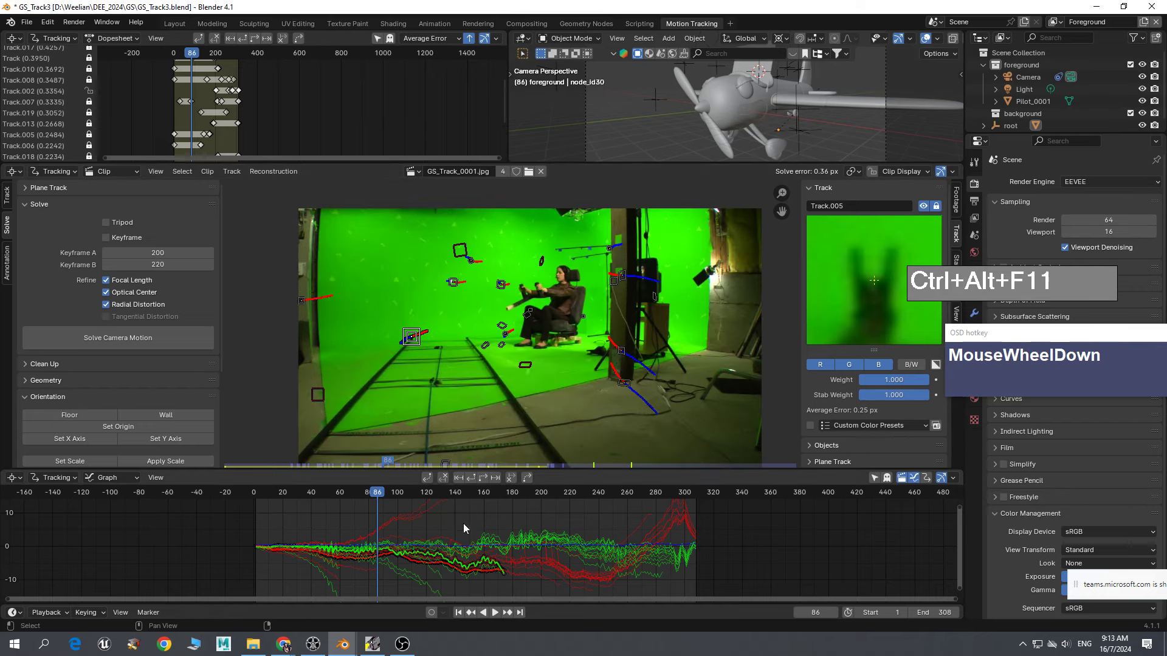
drag(383, 497, 454, 522)
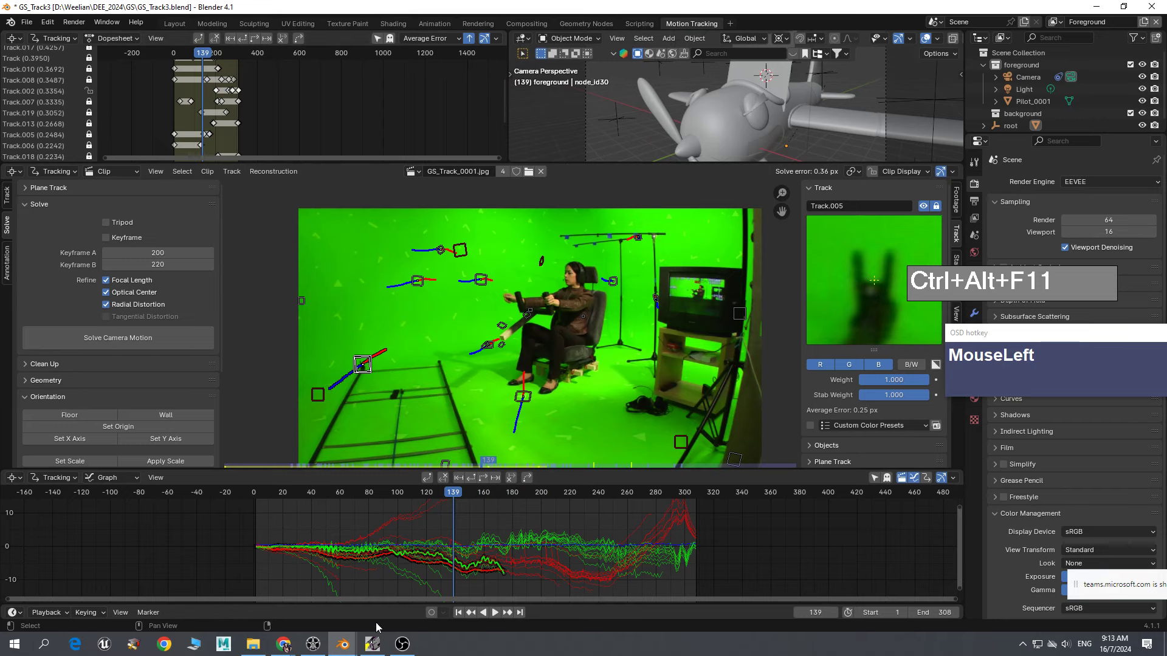
mouse_move(402, 642)
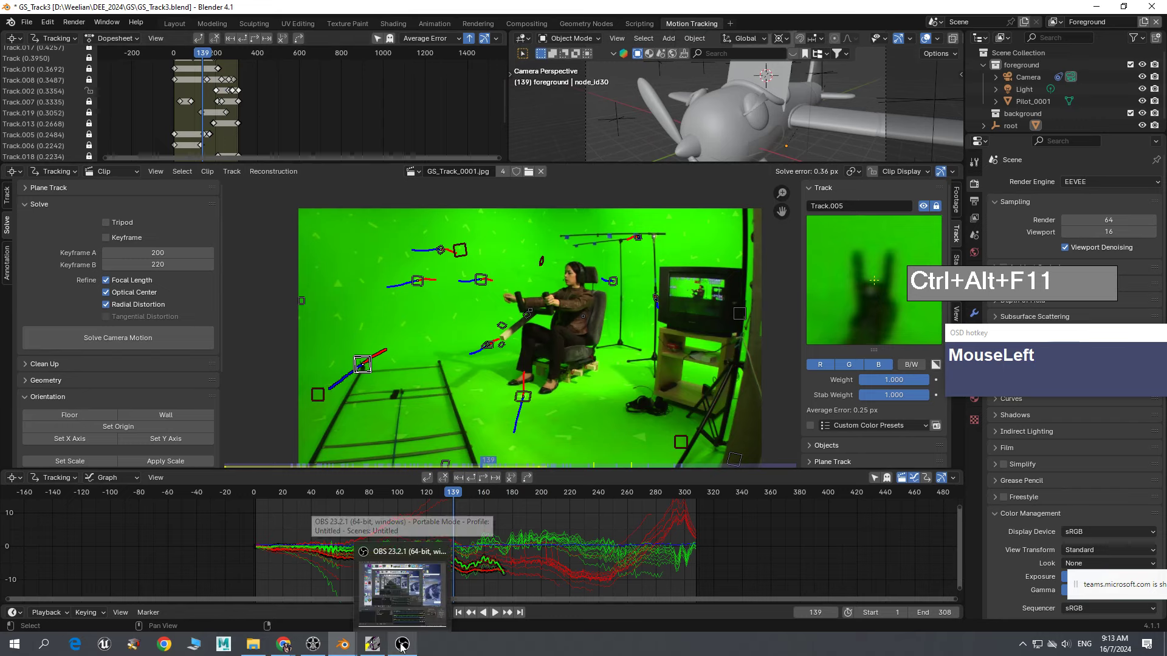
click(469, 592)
click(824, 69)
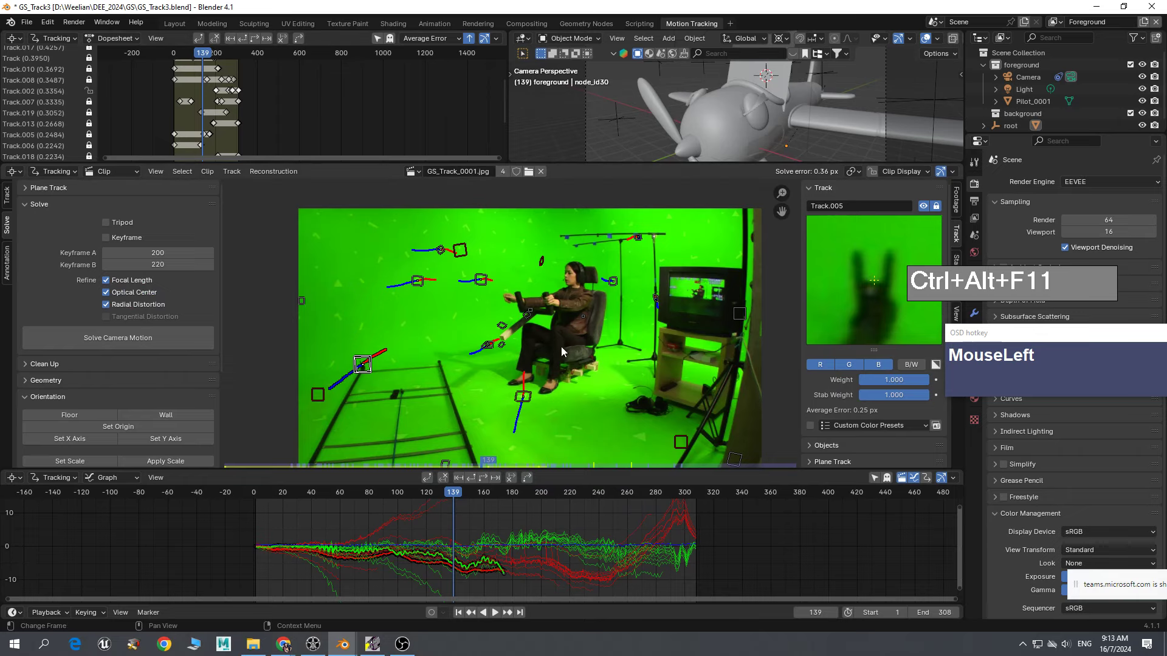
- Inspect individual wall markers such as Track.017 and Track.004 by selecting them at frames 252, 217, 182 and 162
drag(448, 495, 615, 516)
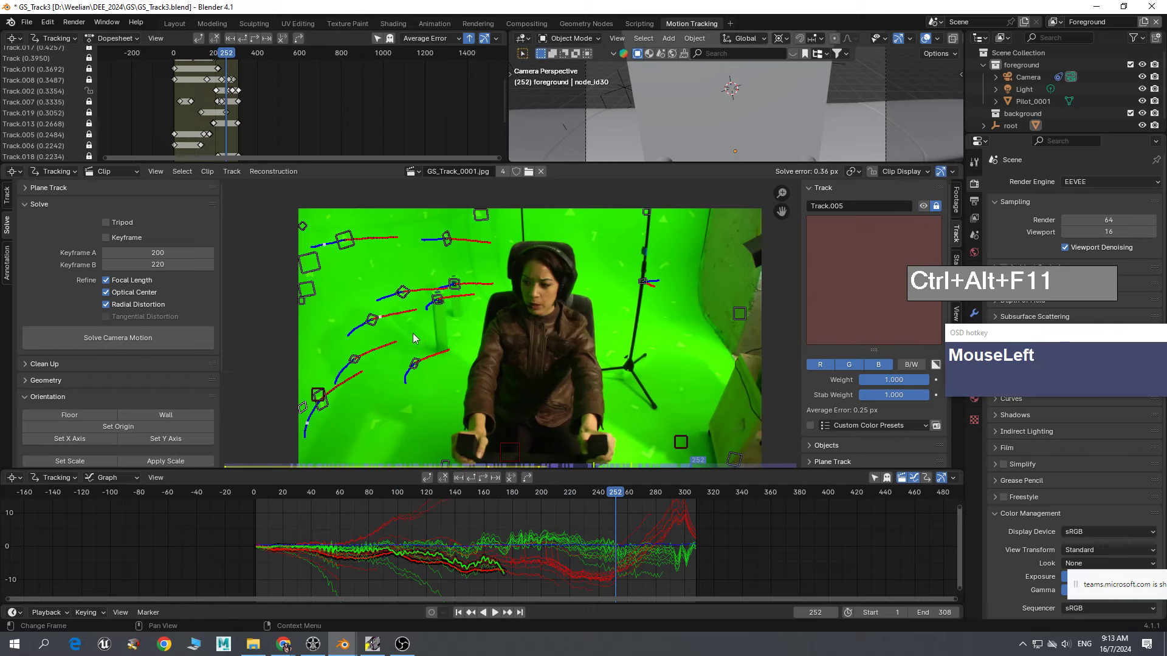
click(373, 320)
drag(636, 489, 567, 515)
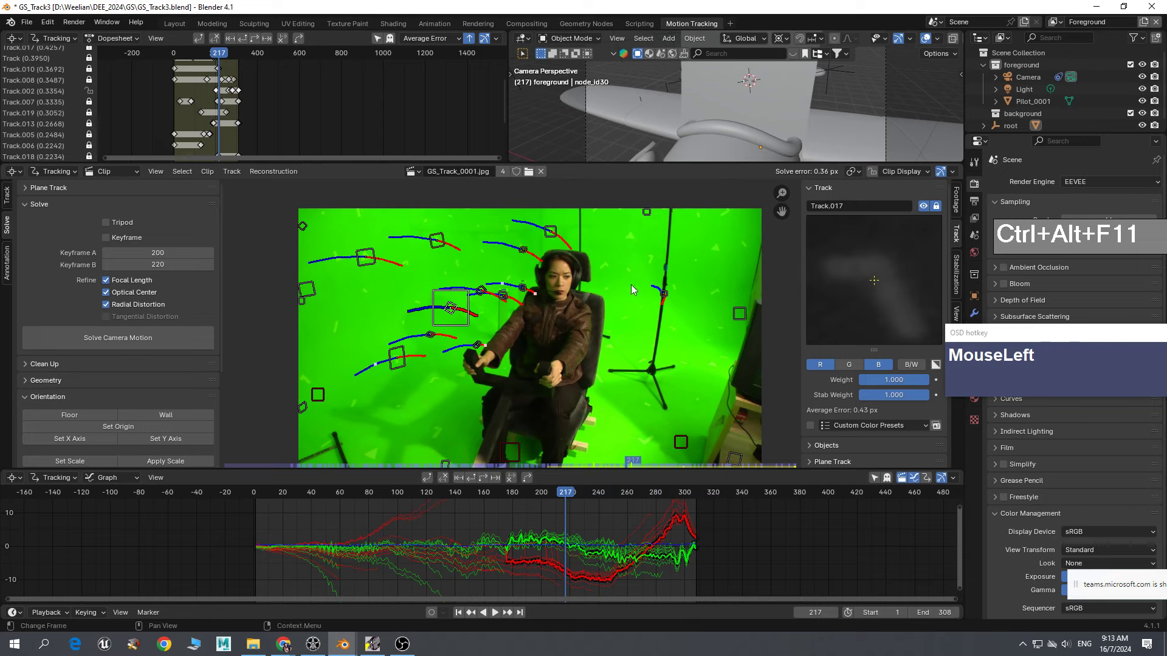
drag(563, 494, 516, 495)
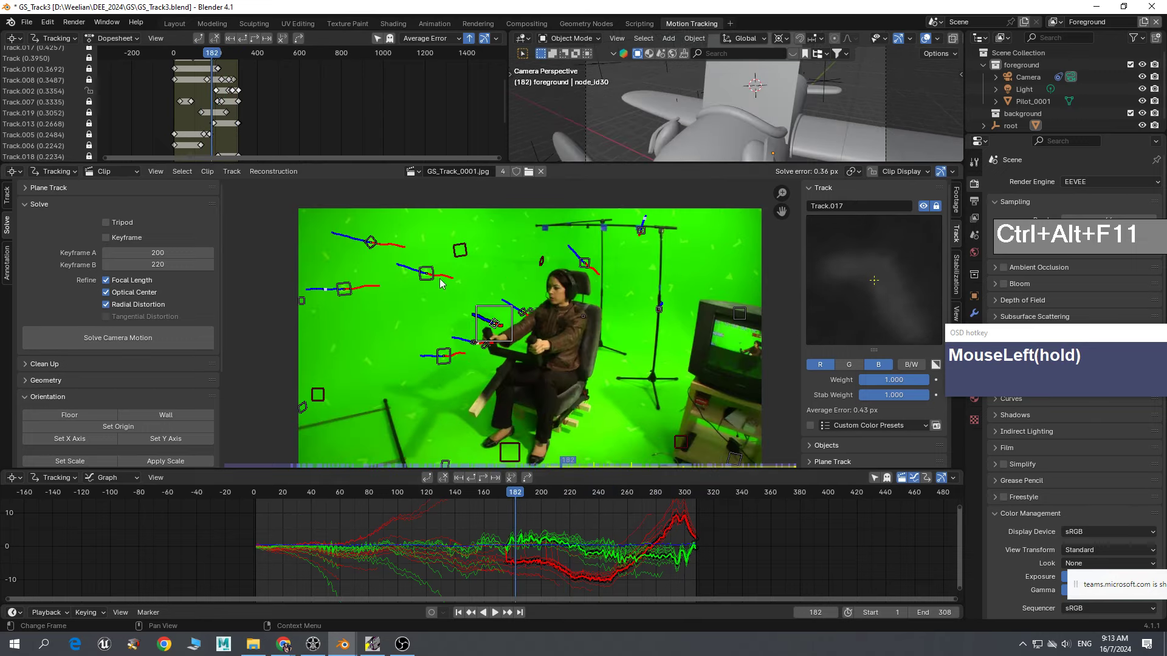
click(435, 277)
mouse_move(619, 502)
mouse_down()
mouse_move(331, 504)
mouse_move(370, 498)
mouse_move(381, 511)
mouse_move(293, 521)
mouse_move(553, 533)
mouse_move(486, 535)
mouse_up()
click(354, 297)
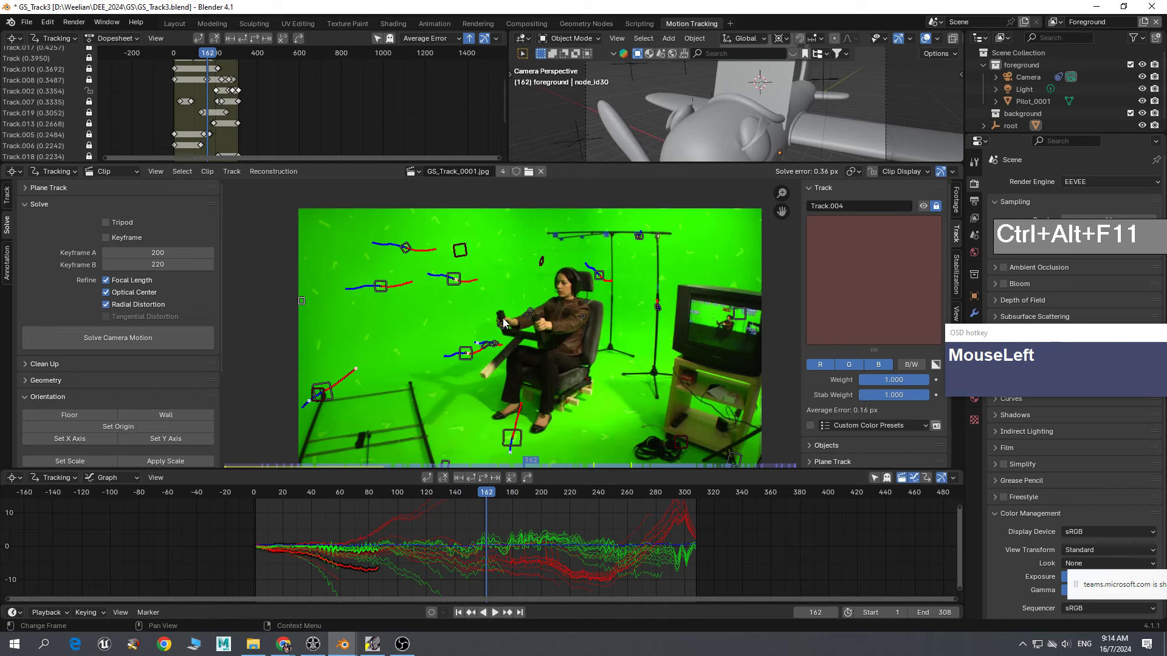
- Show the Compositing workspace and place the Composite and Viewer nodes one above the other beside the Keying node
click(530, 25)
middle_drag(496, 303, 507, 305)
scroll(507, 304, down, 2)
middle_drag(626, 310, 519, 348)
drag(571, 160, 595, 151)
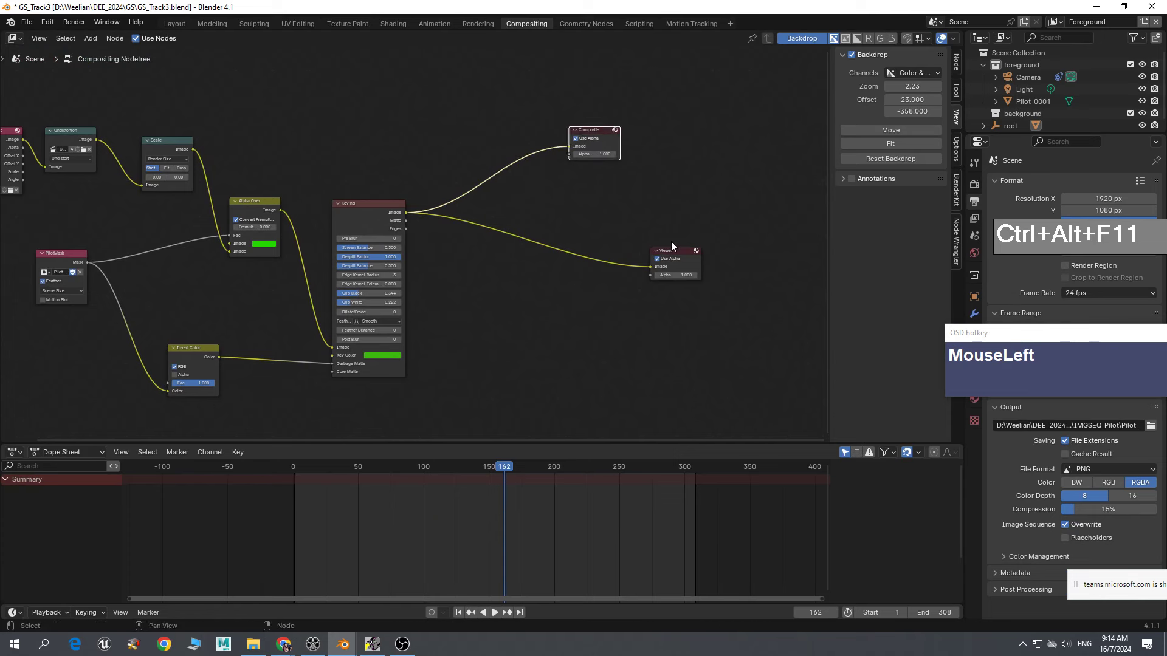
drag(664, 248, 573, 224)
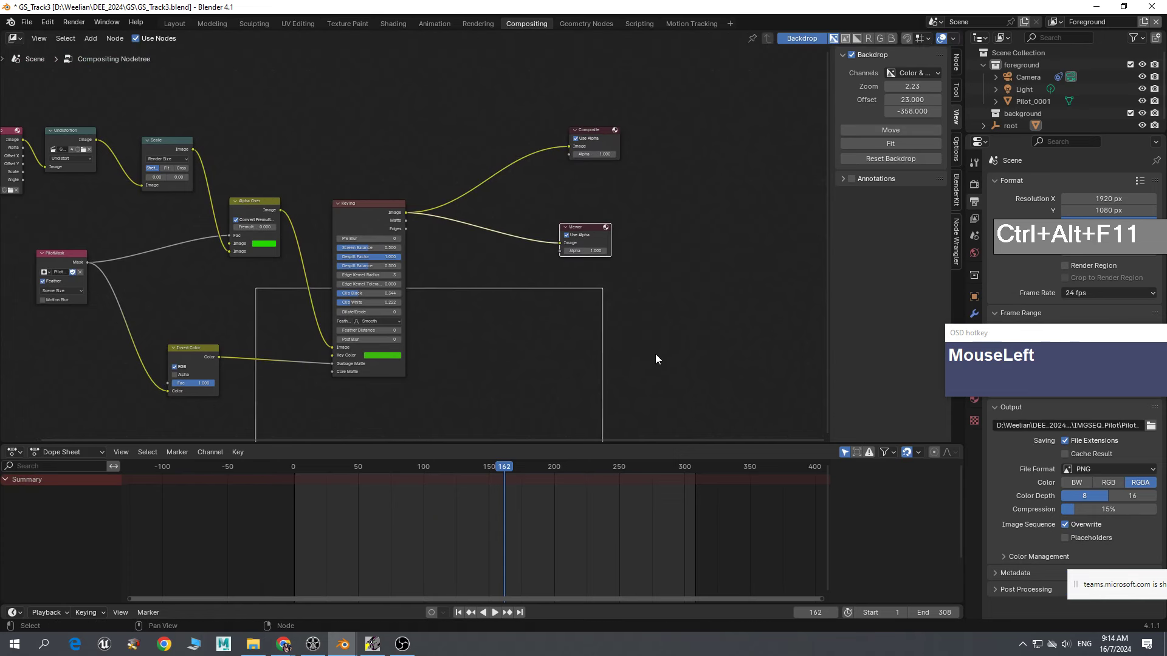
middle_drag(655, 356, 556, 377)
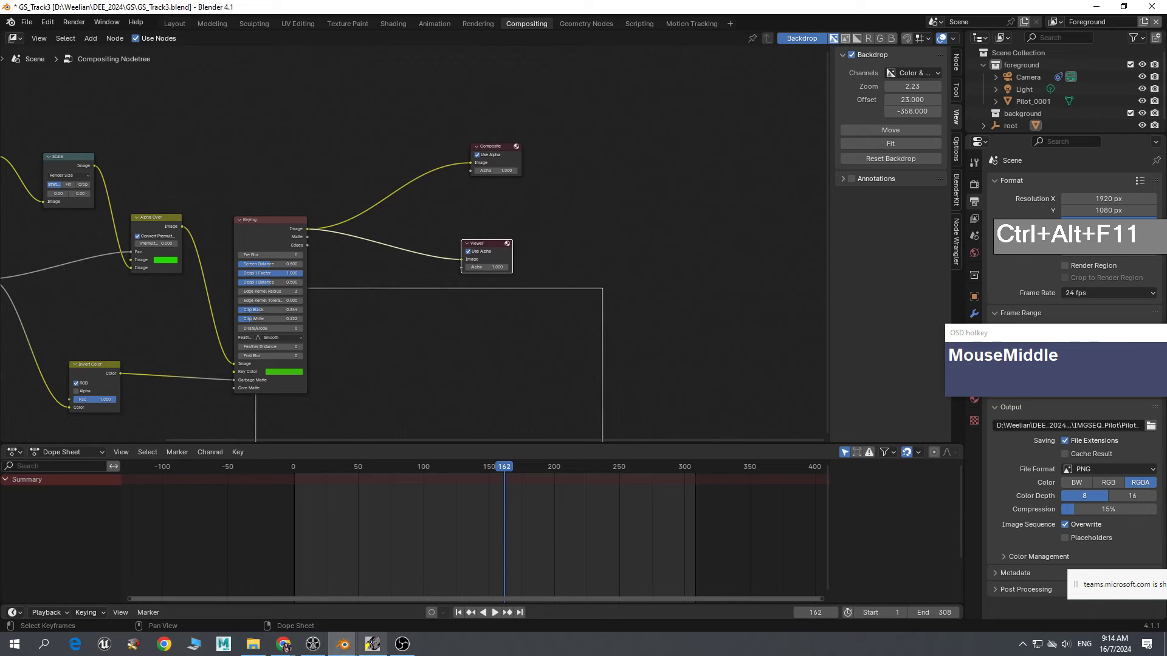
- Preview the keyed image sequence Pilot_0001-0308.png in djv at about 00:00:05:19, then return to Blender's node tree
click(403, 647)
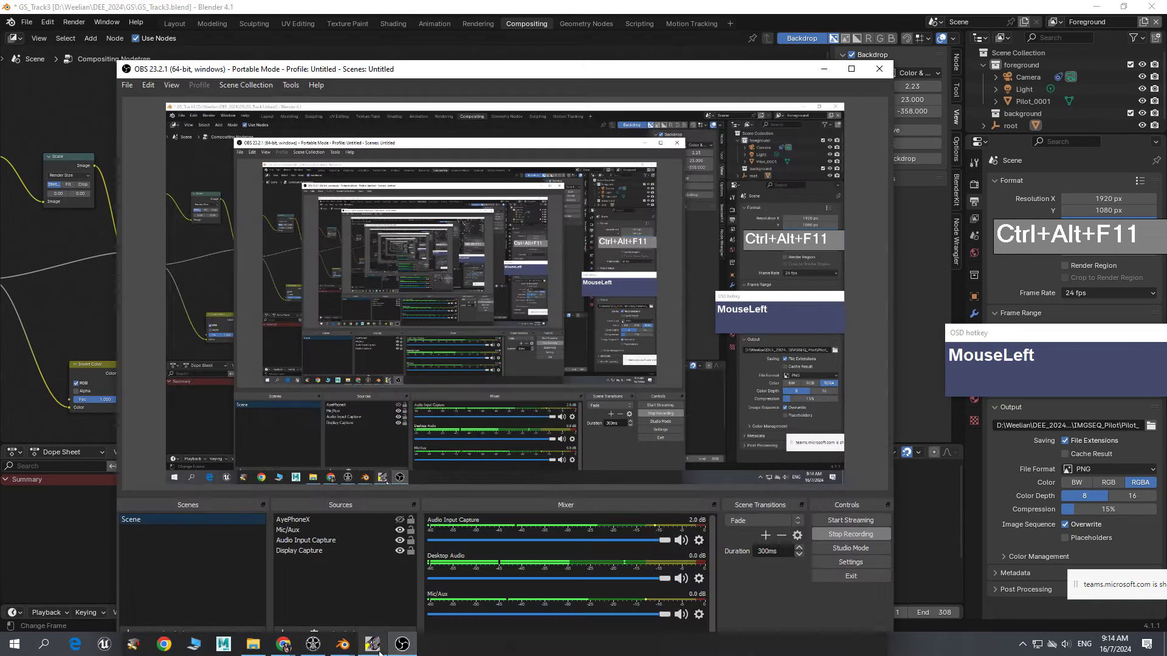
click(322, 648)
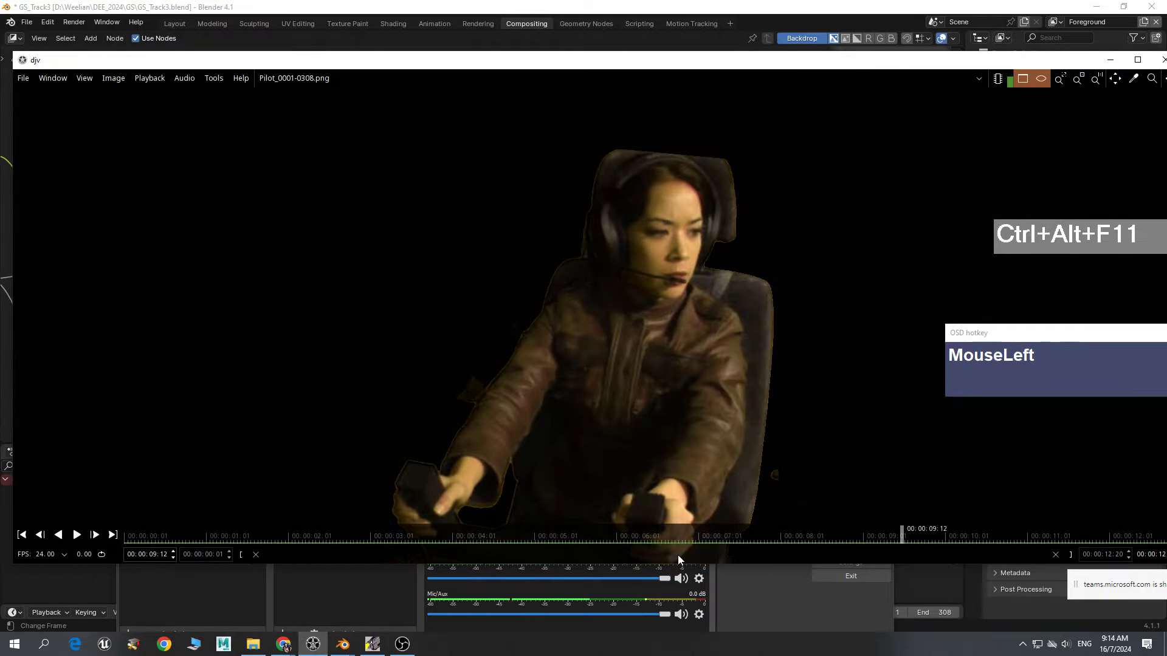
drag(900, 536, 597, 559)
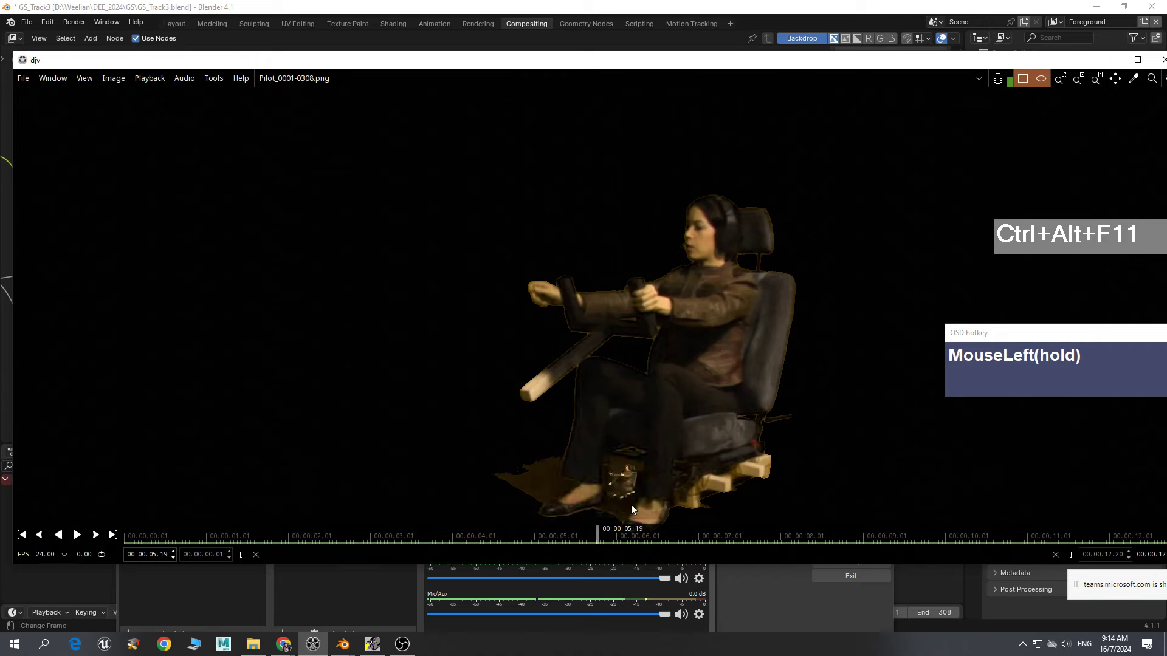
key(a)
key(a)
key(a)
key(a)
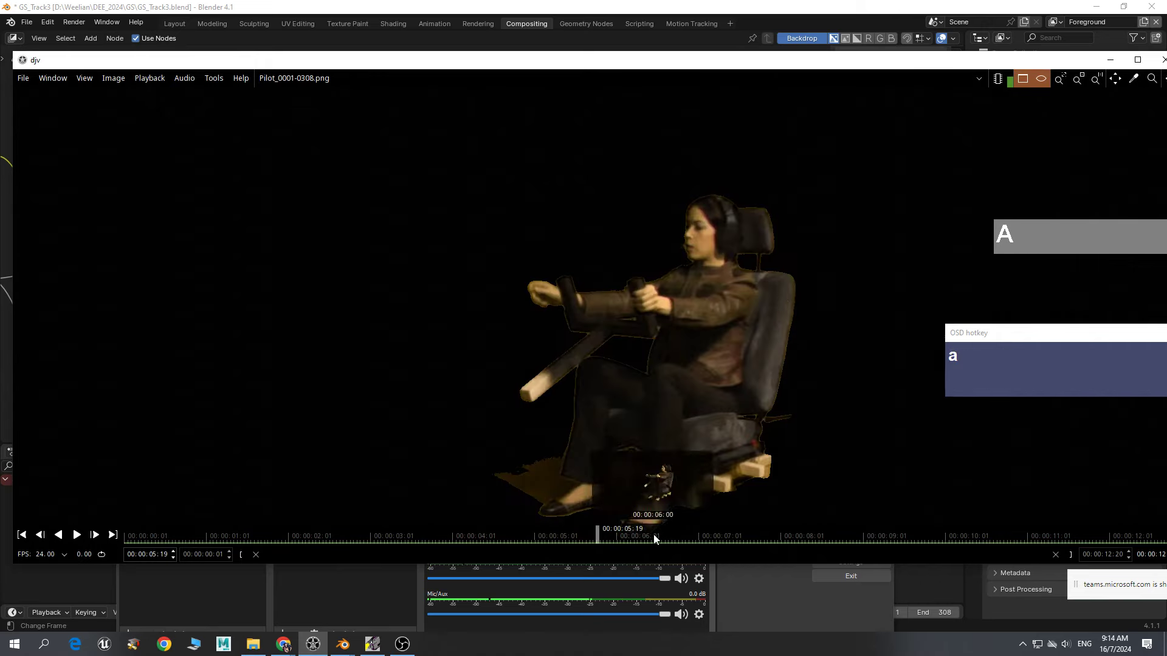
click(1110, 59)
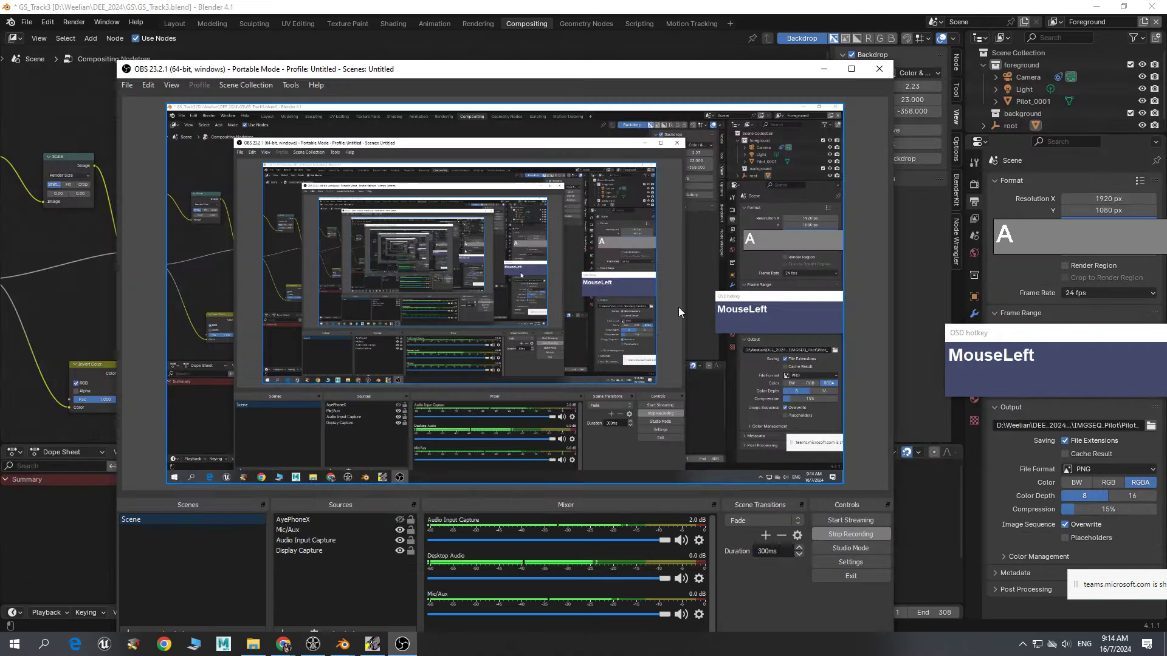
click(824, 68)
- Examine the Keying node's settings and how its image and garbage matte inputs are connected
middle_click(508, 262)
scroll(508, 262, up, 3)
scroll(508, 262, up, 2)
middle_drag(508, 261, 534, 244)
scroll(535, 265, up, 1)
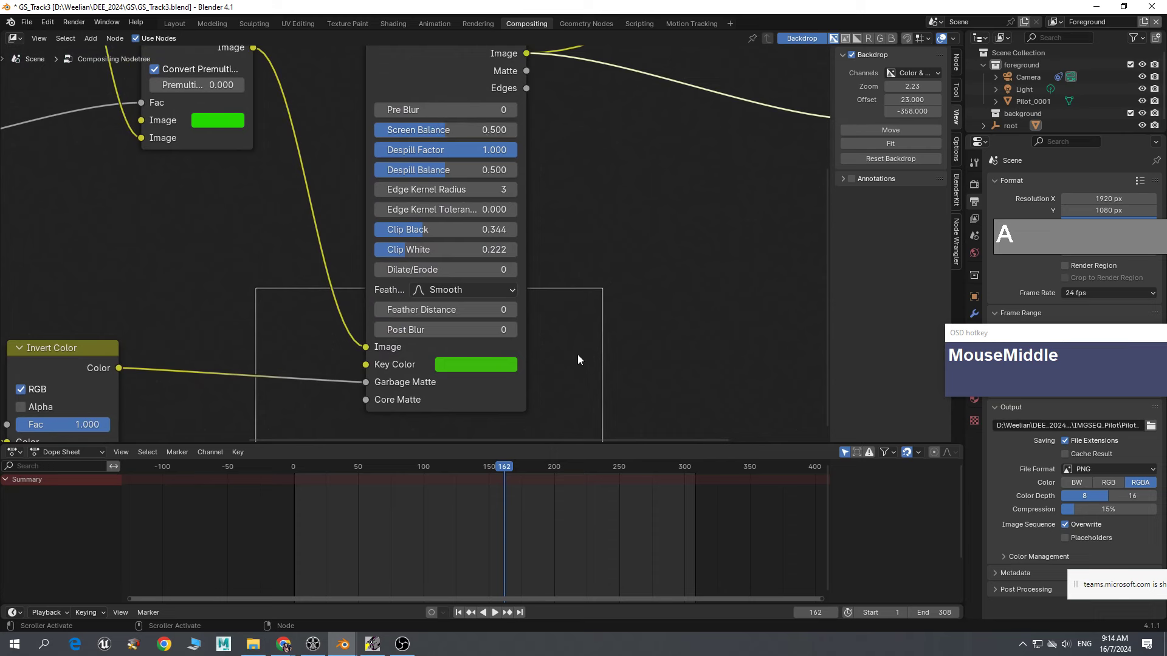
scroll(600, 338, down, 3)
scroll(619, 333, up, 2)
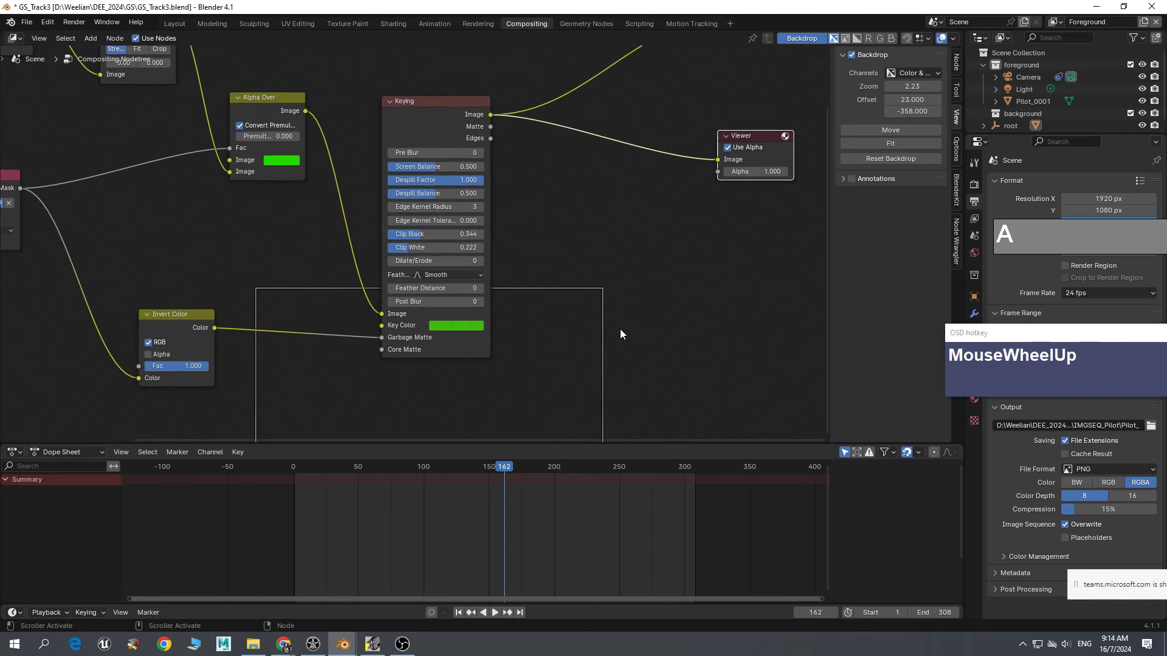
scroll(610, 323, up, 1)
- In the Motion Tracking workspace, show the clip's PilotMask in Mask mode at frame 84 and enlarge the 3D viewport
click(692, 23)
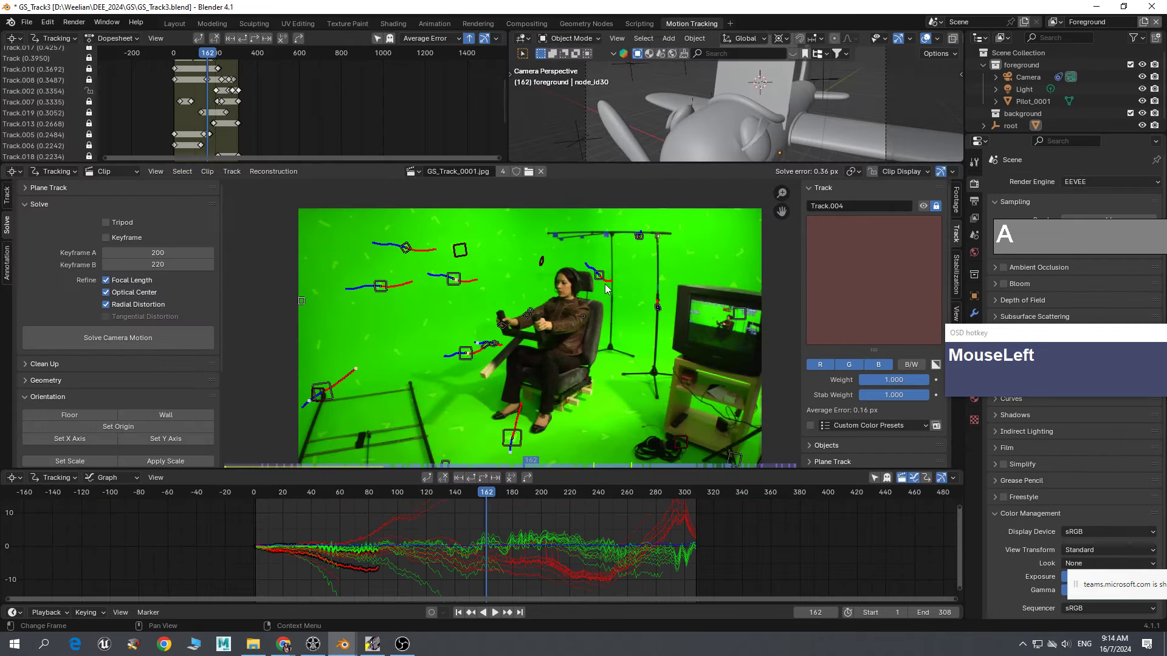
click(59, 171)
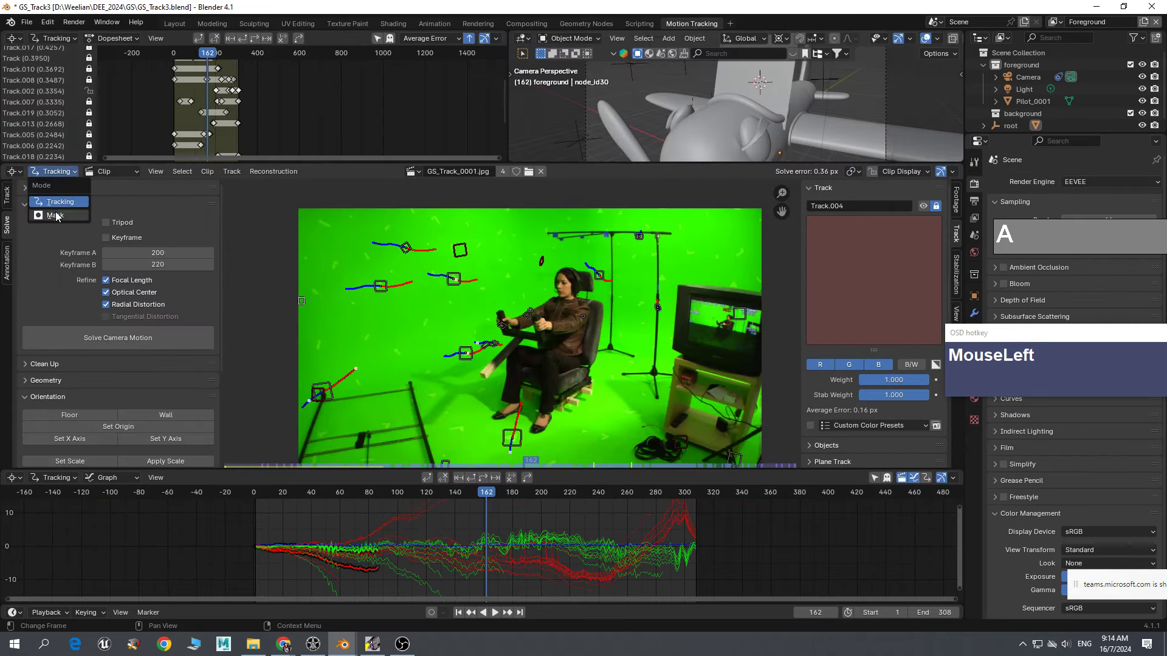
click(60, 214)
drag(483, 506, 374, 502)
click(355, 497)
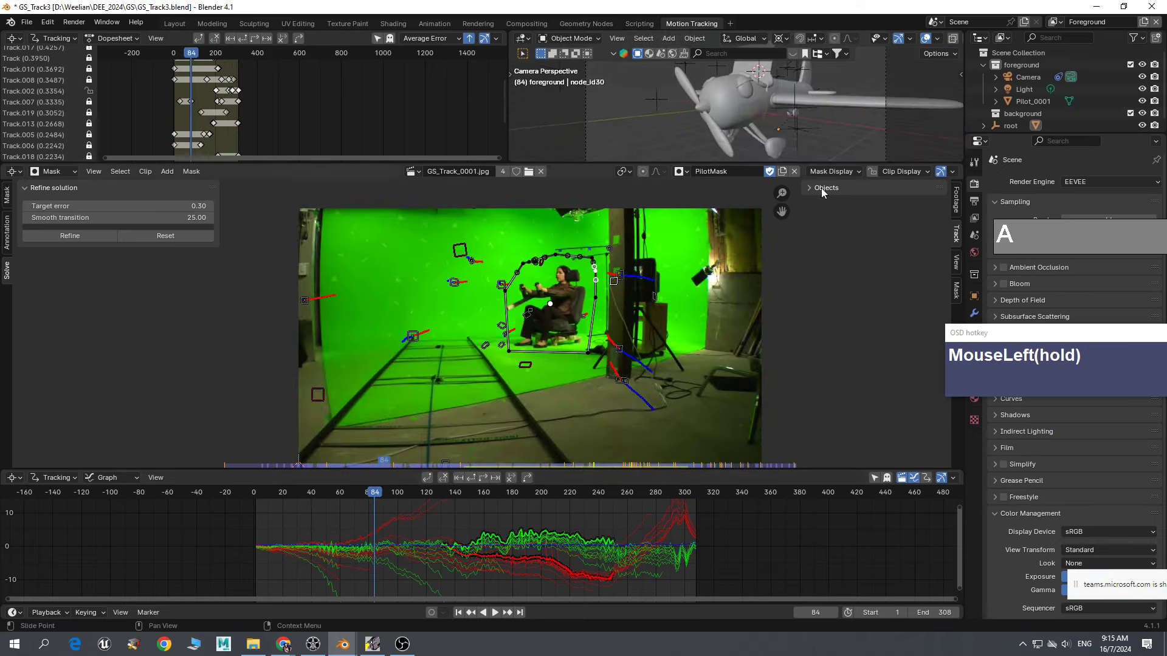
drag(762, 160, 767, 268)
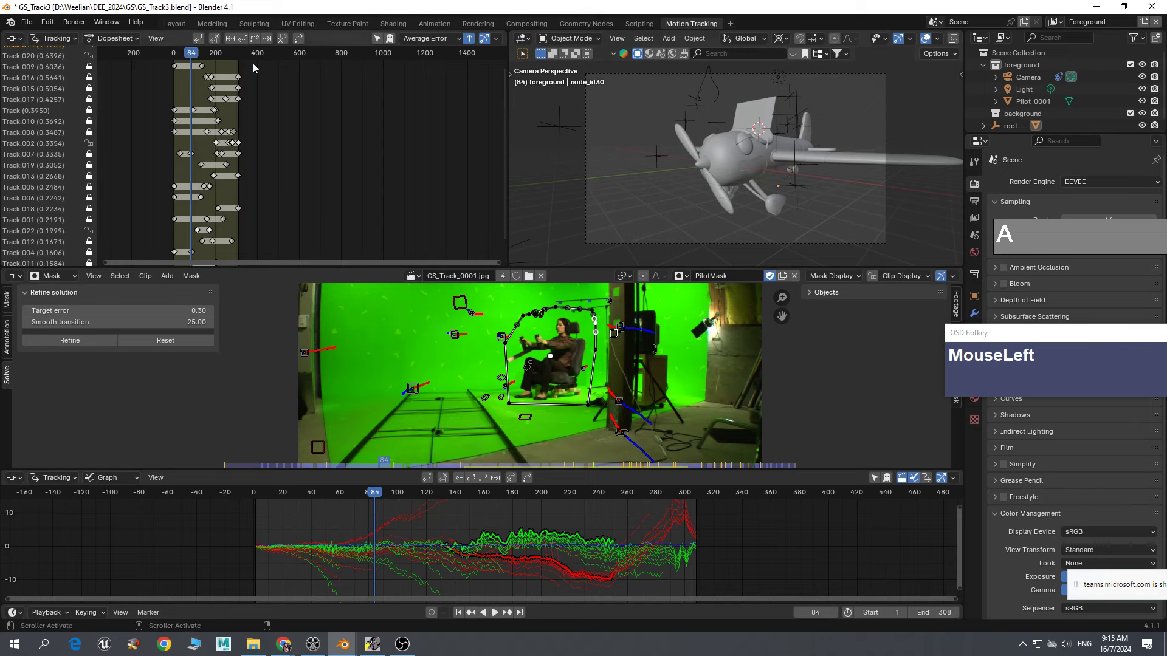
- Open the recent project file GS_Track2.blend
click(27, 22)
mouse_move(37, 61)
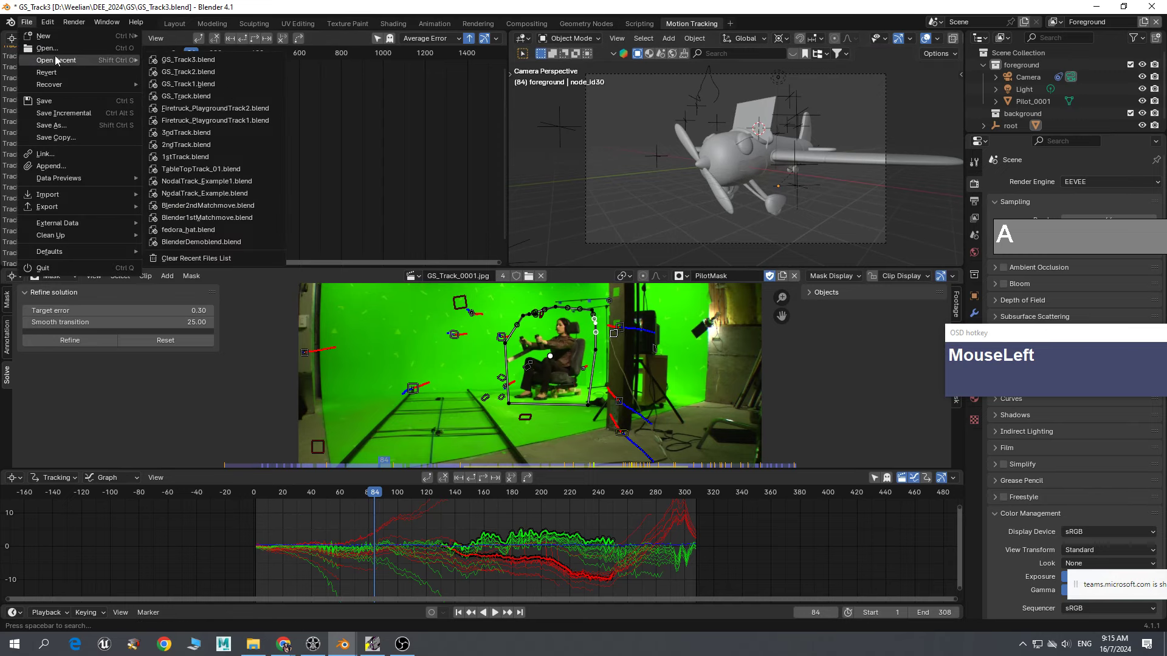
click(189, 78)
click(629, 347)
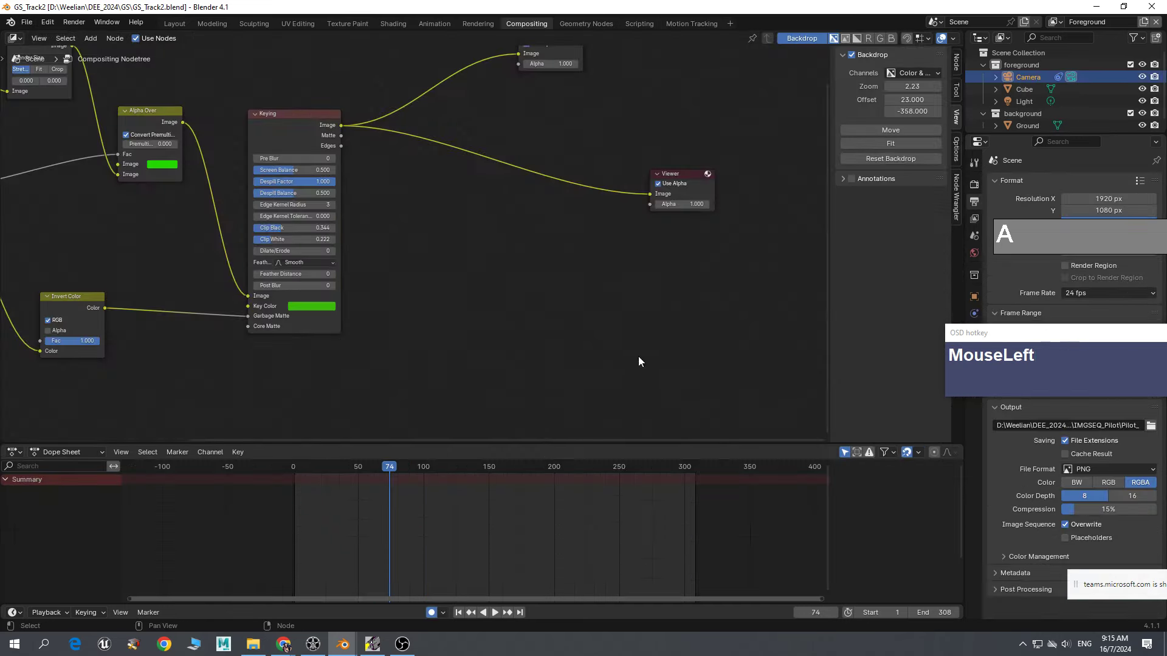
- In the Layout workspace, check how the cube and ground follow the tracked footage by playing it backwards and scrubbing to frame 152
click(175, 25)
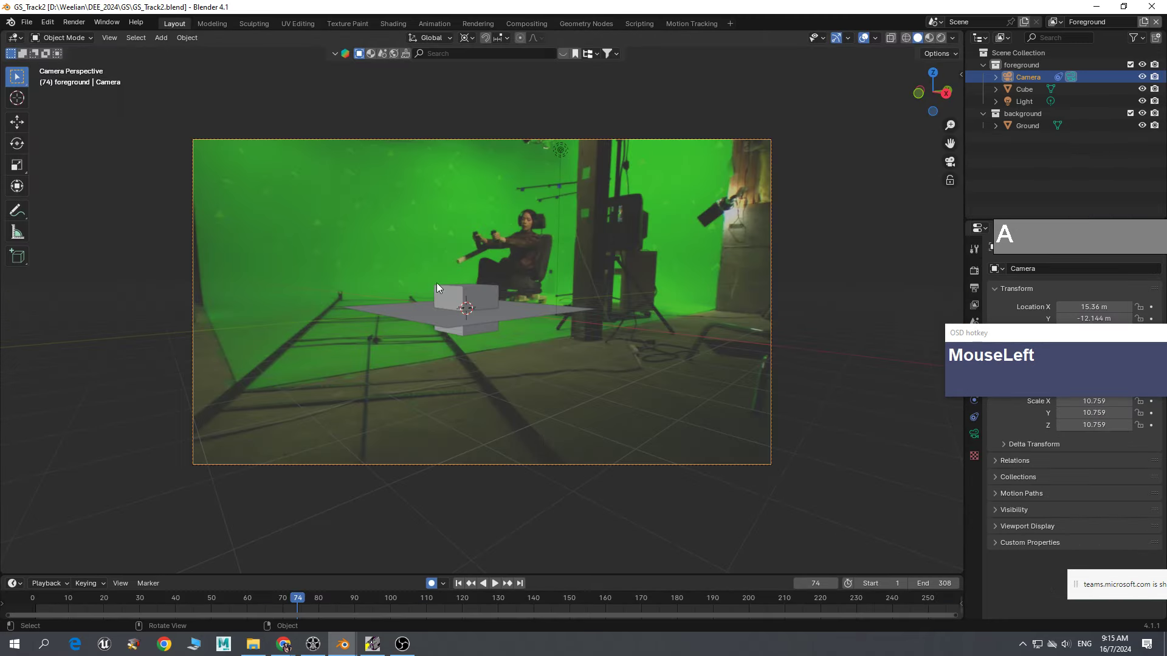
drag(294, 600, 637, 599)
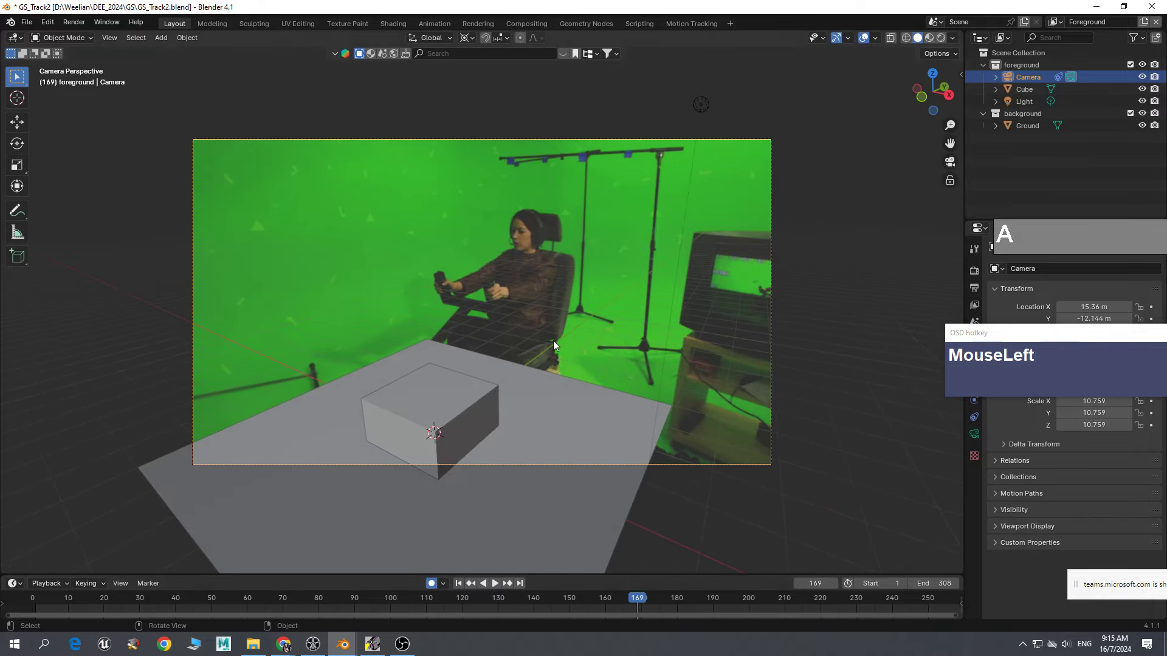
click(484, 583)
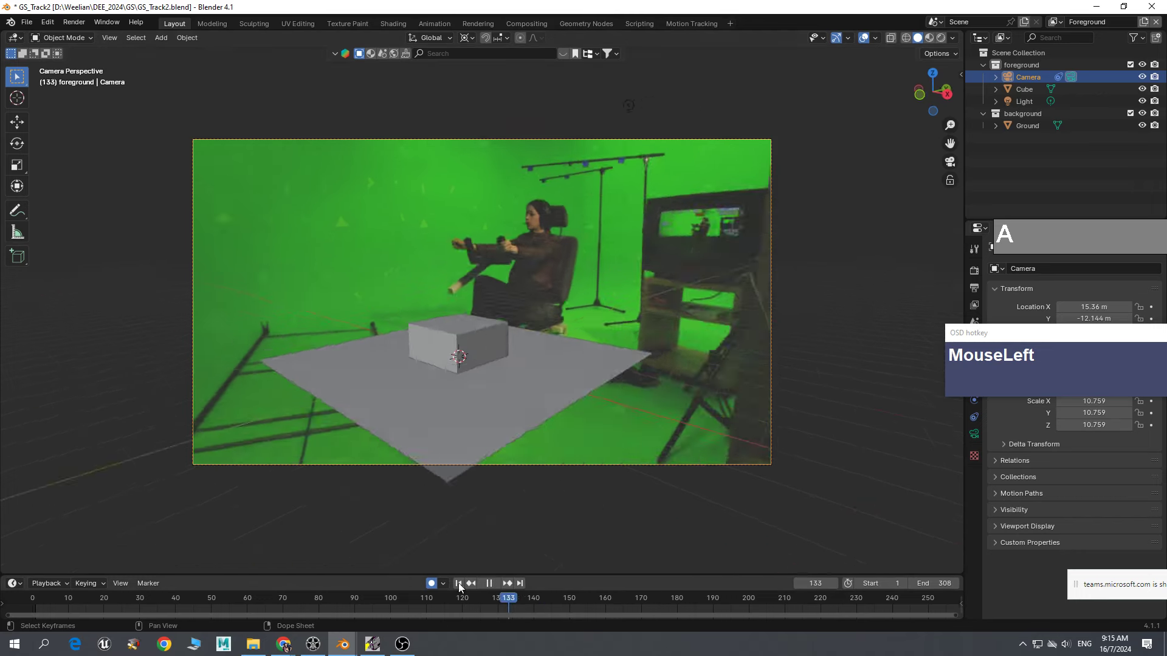
drag(276, 582, 575, 606)
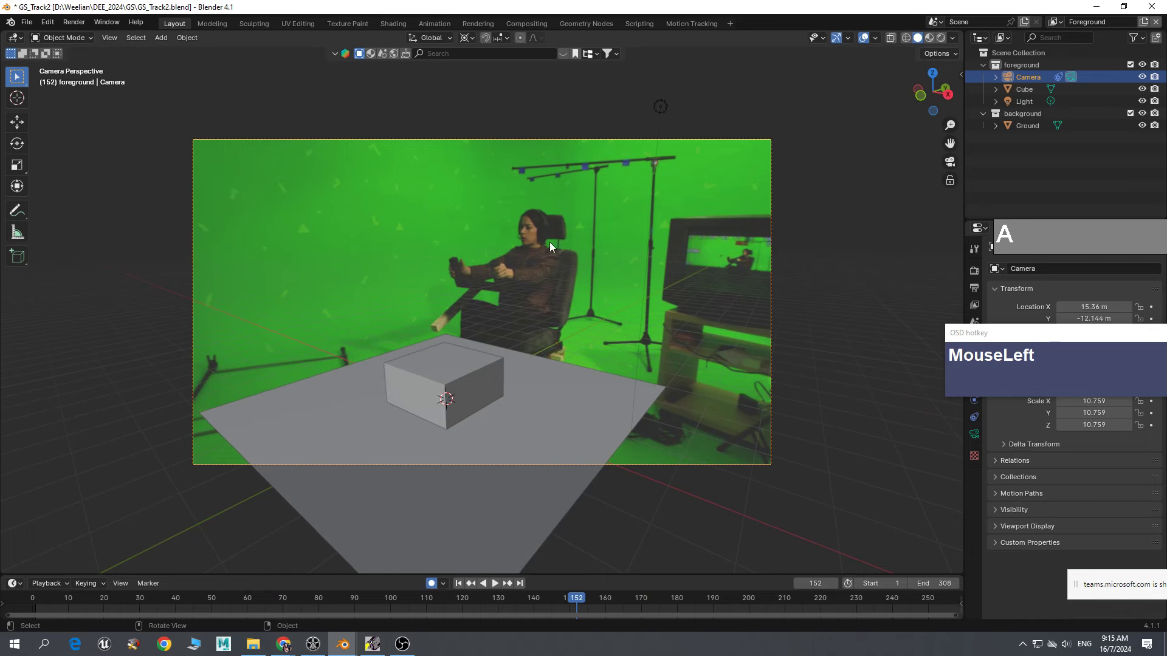
- In the Motion Tracking workspace, inspect the floor marker near the pilot's feet at frame 125 and enlarge the 3D viewport for comparison
click(691, 23)
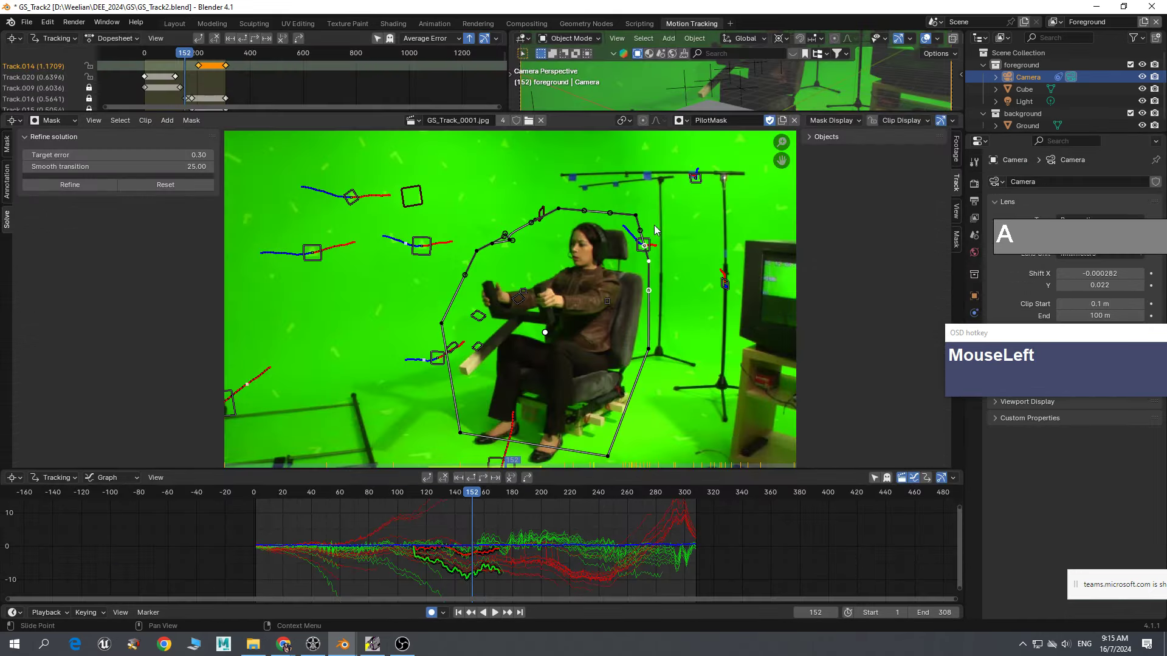
drag(469, 497, 431, 494)
middle_drag(529, 360, 533, 204)
scroll(559, 392, up, 4)
scroll(497, 373, up, 2)
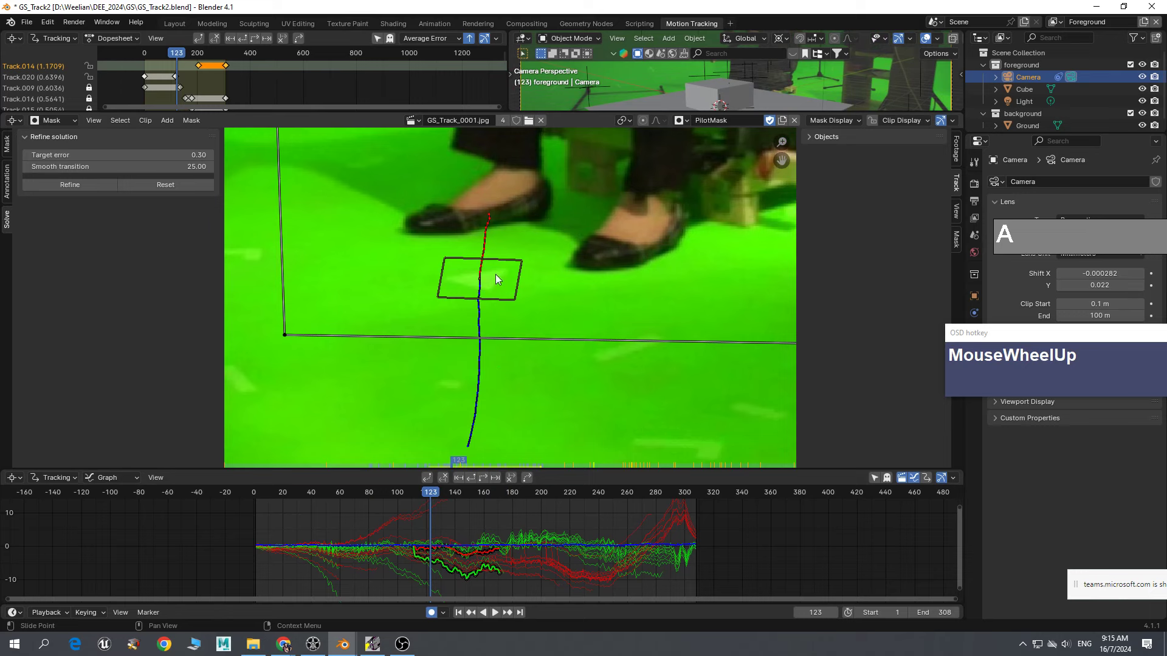
drag(368, 495, 433, 519)
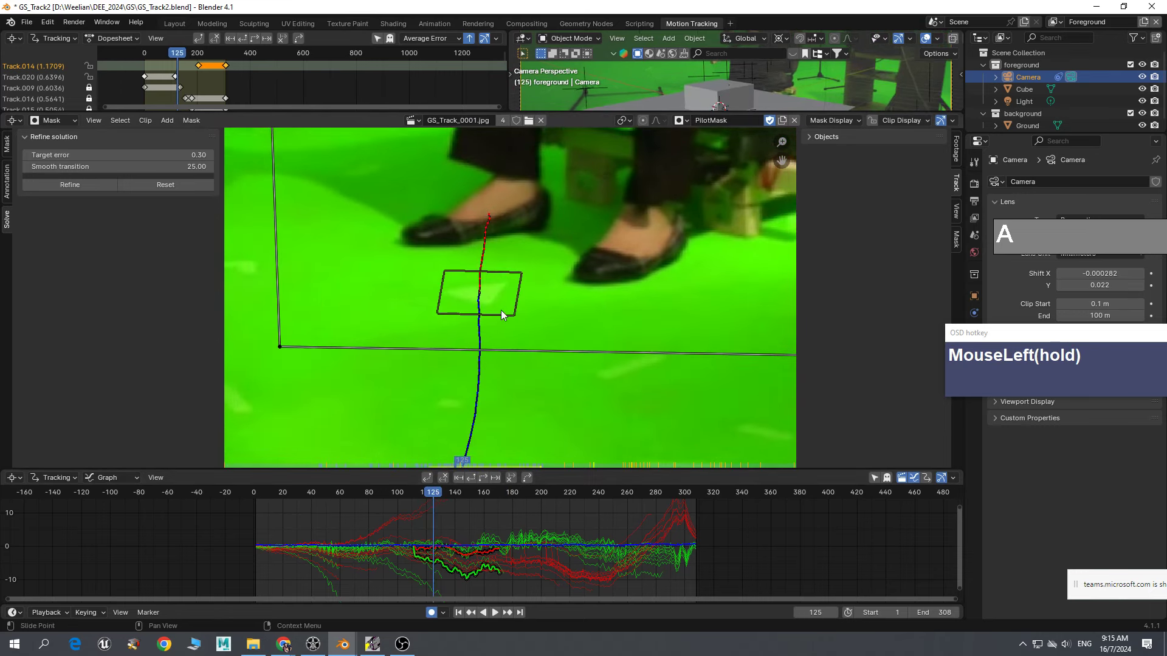
click(417, 268)
drag(640, 112, 693, 212)
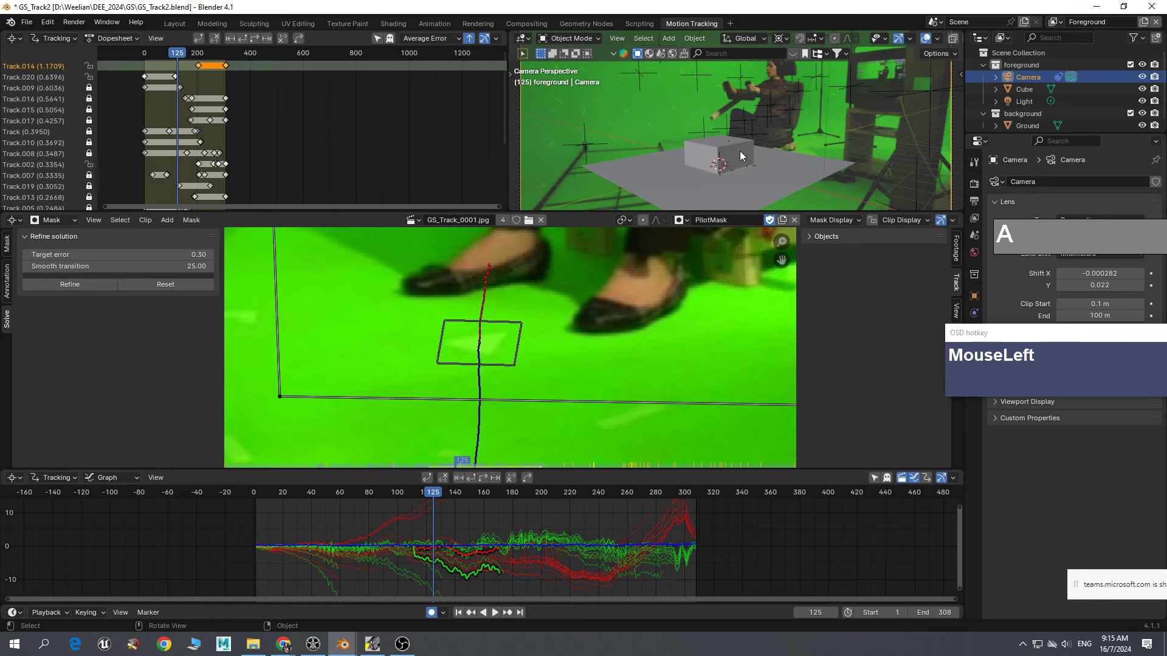
- In the Layout workspace, scrub to frame 216 to check the cube and ground against the pilot footage
click(174, 23)
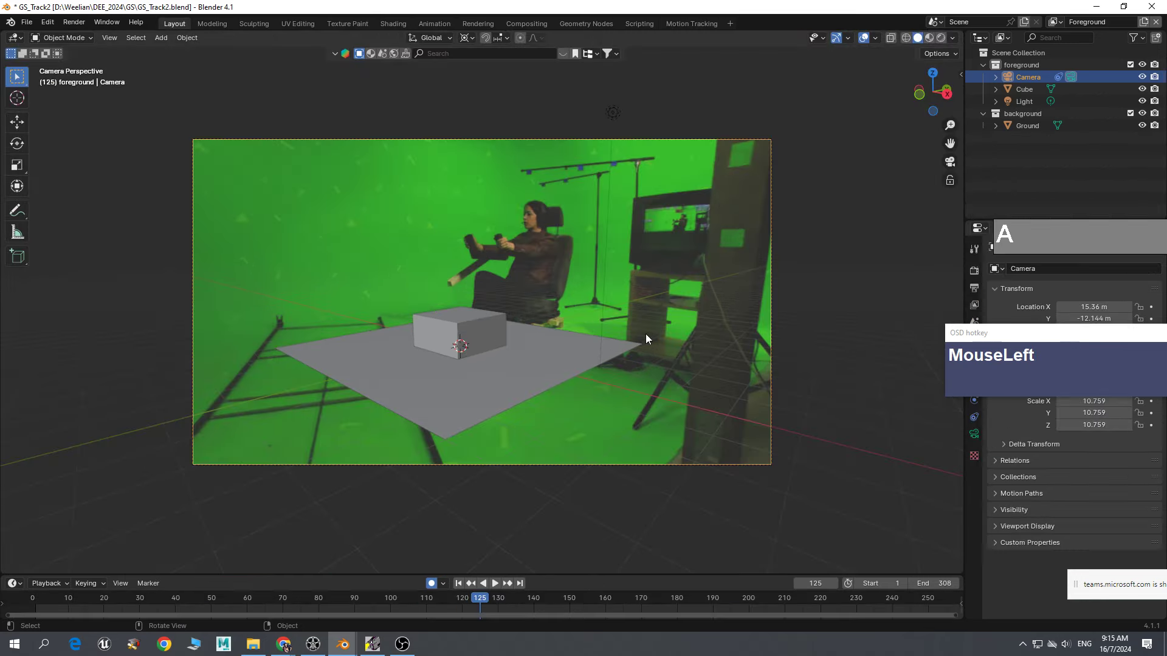
drag(475, 596, 807, 629)
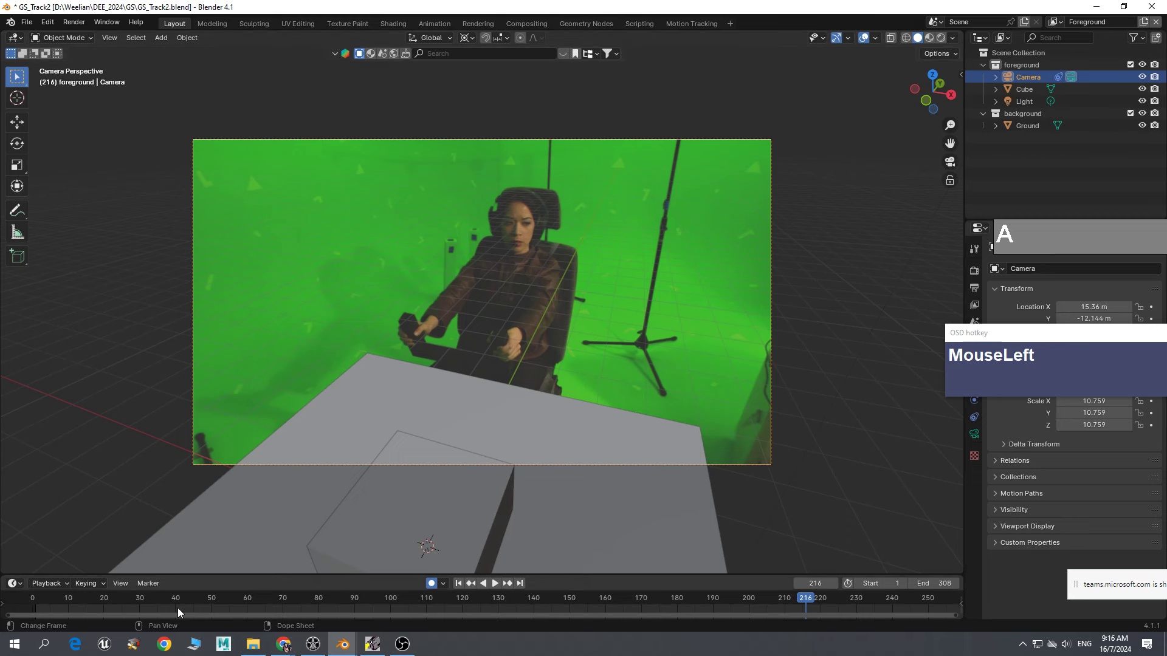
- Switch to Paint 3D, start a new project and browse the categories of its 3D library
click(44, 644)
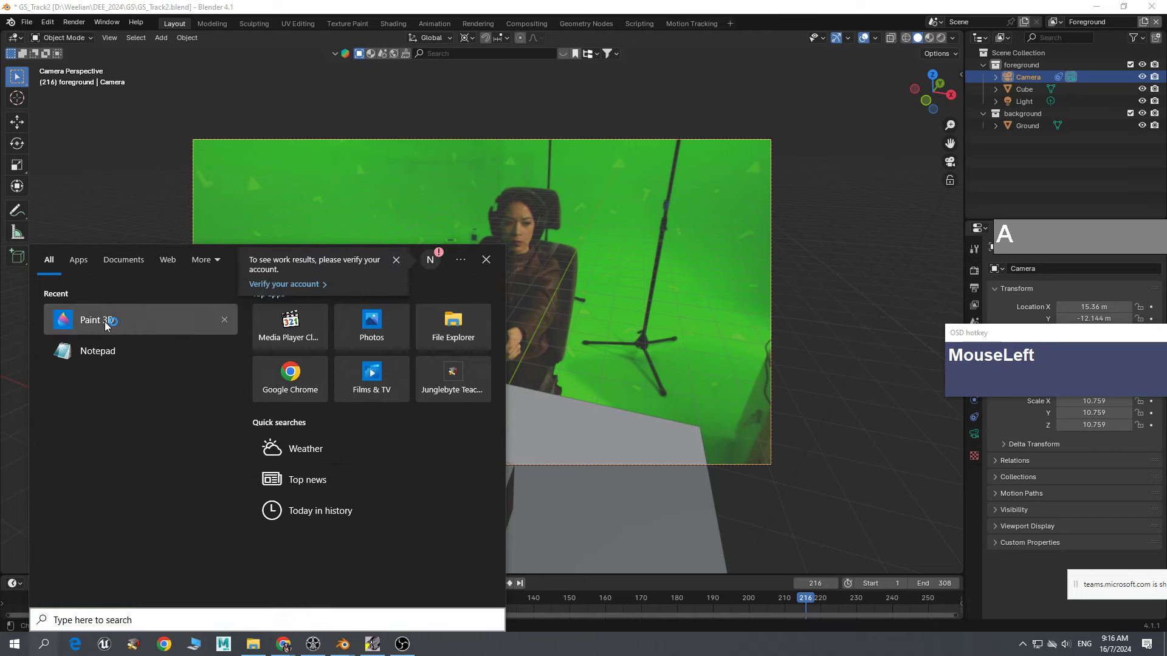
click(104, 320)
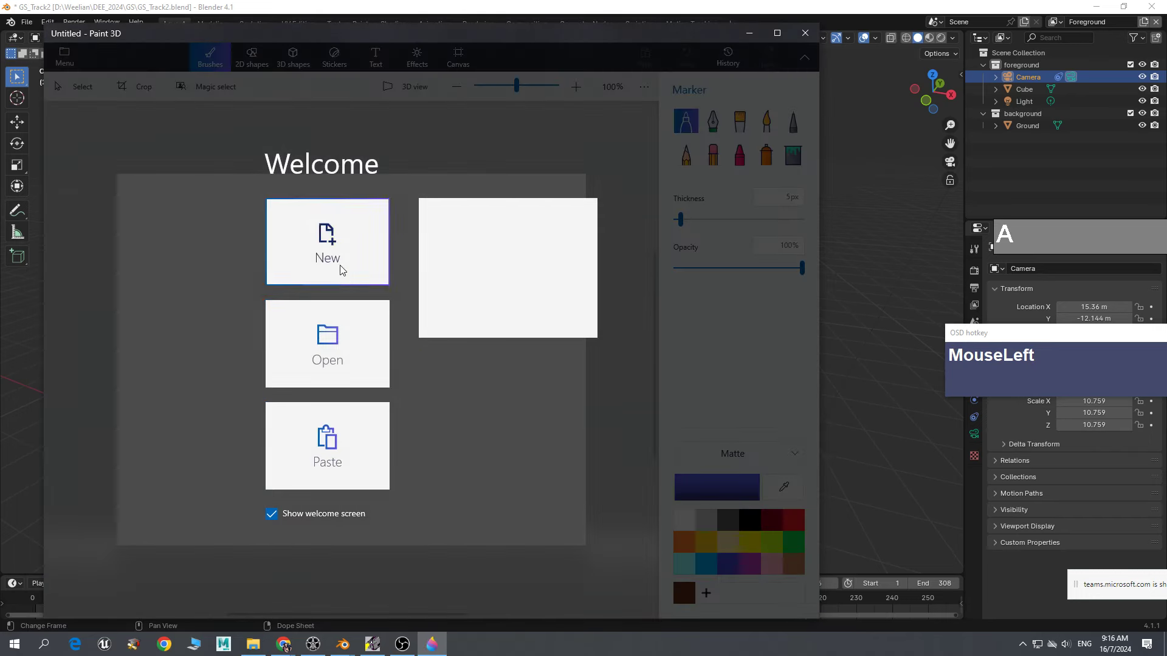
click(330, 252)
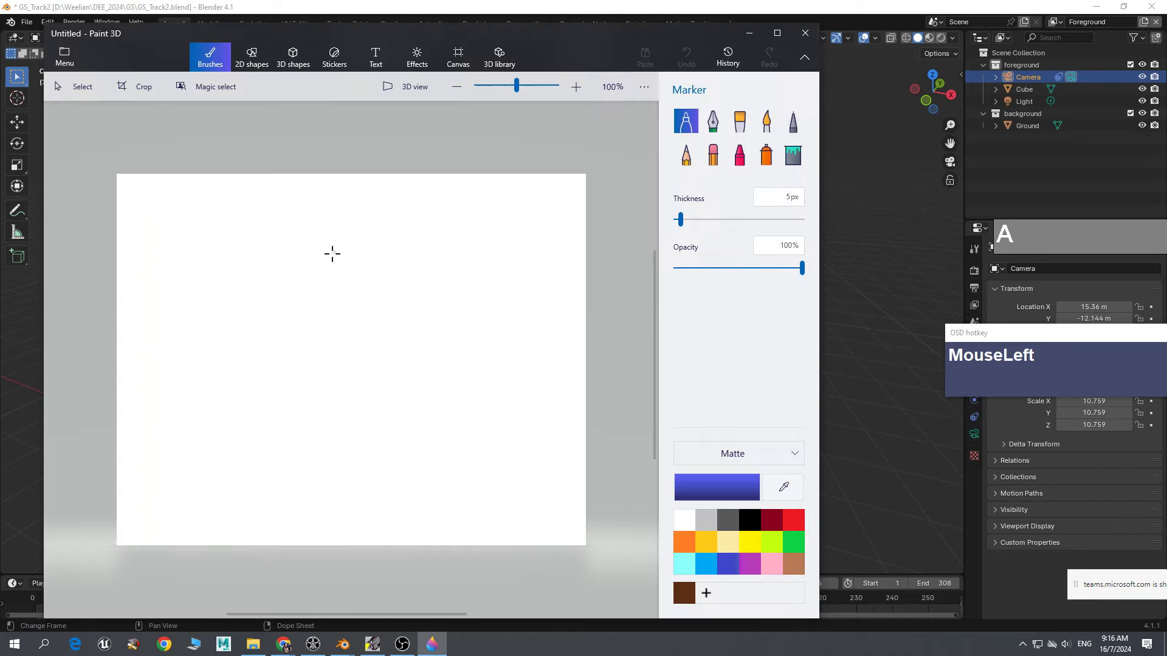
click(499, 56)
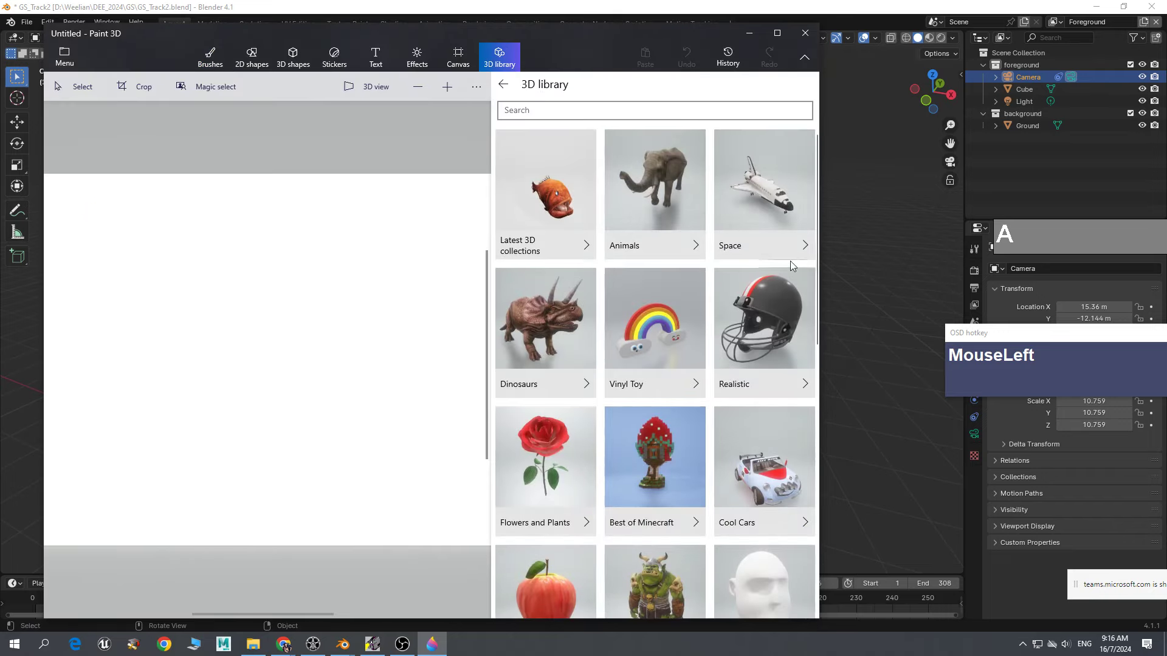
scroll(767, 498, down, 1)
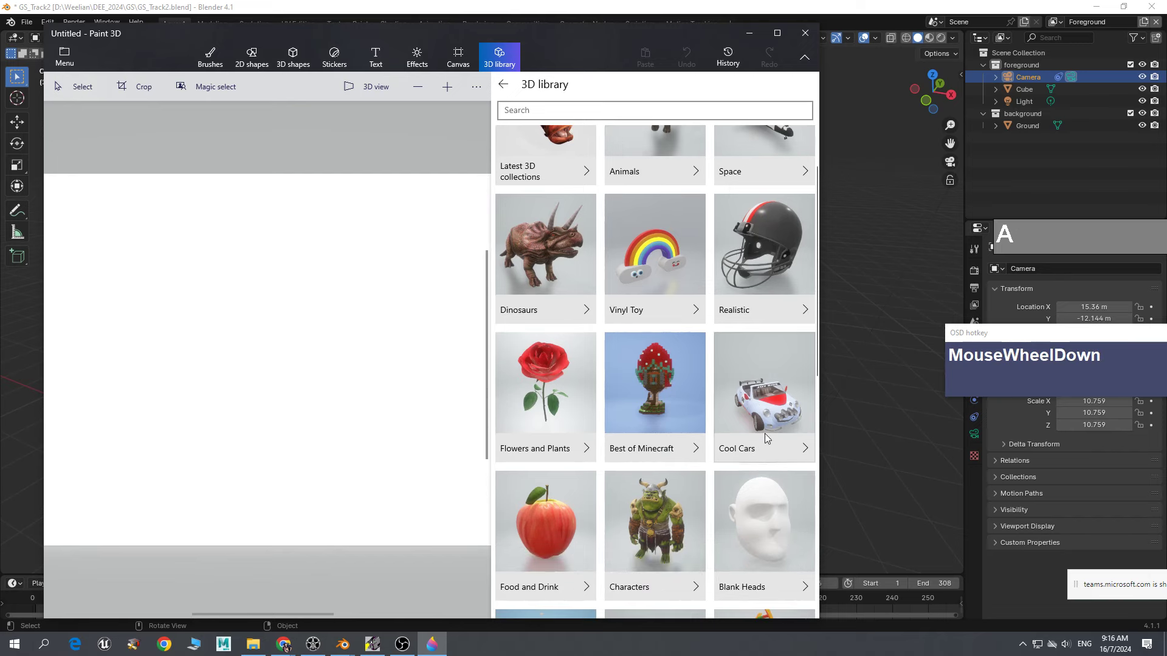
scroll(773, 398, up, 1)
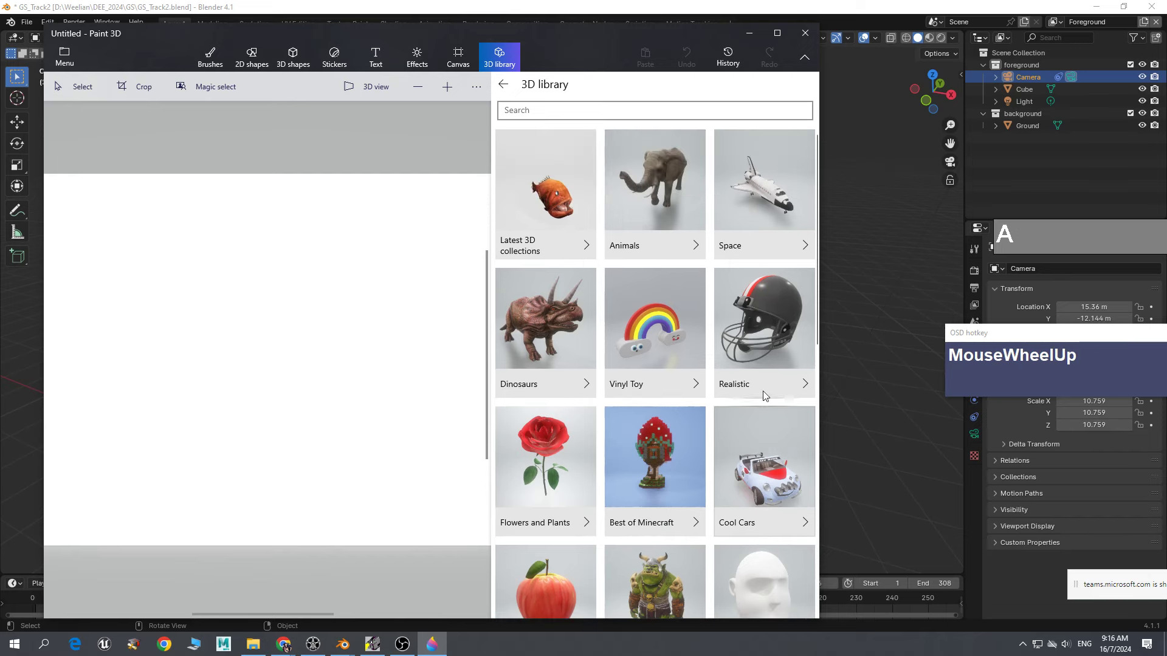
- Search the 3D library for AIRPLANE and insert the "Aeroplane character – colour" model on the canvas
click(629, 110)
text(AIRPLANE)
key(Return)
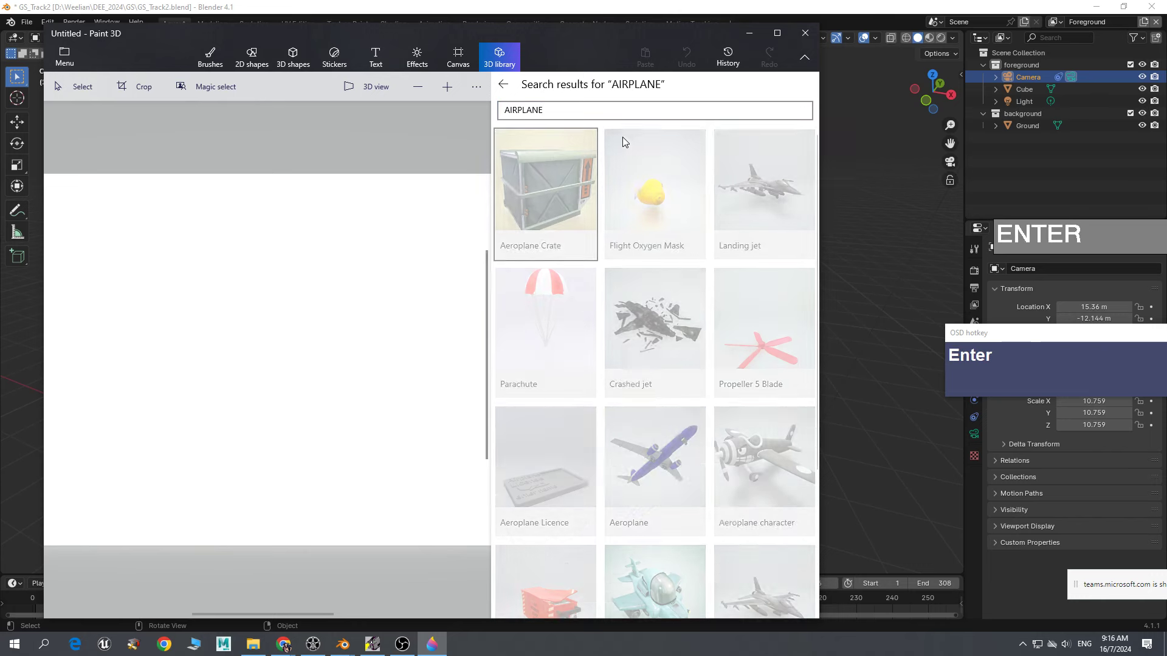
scroll(690, 299, down, 3)
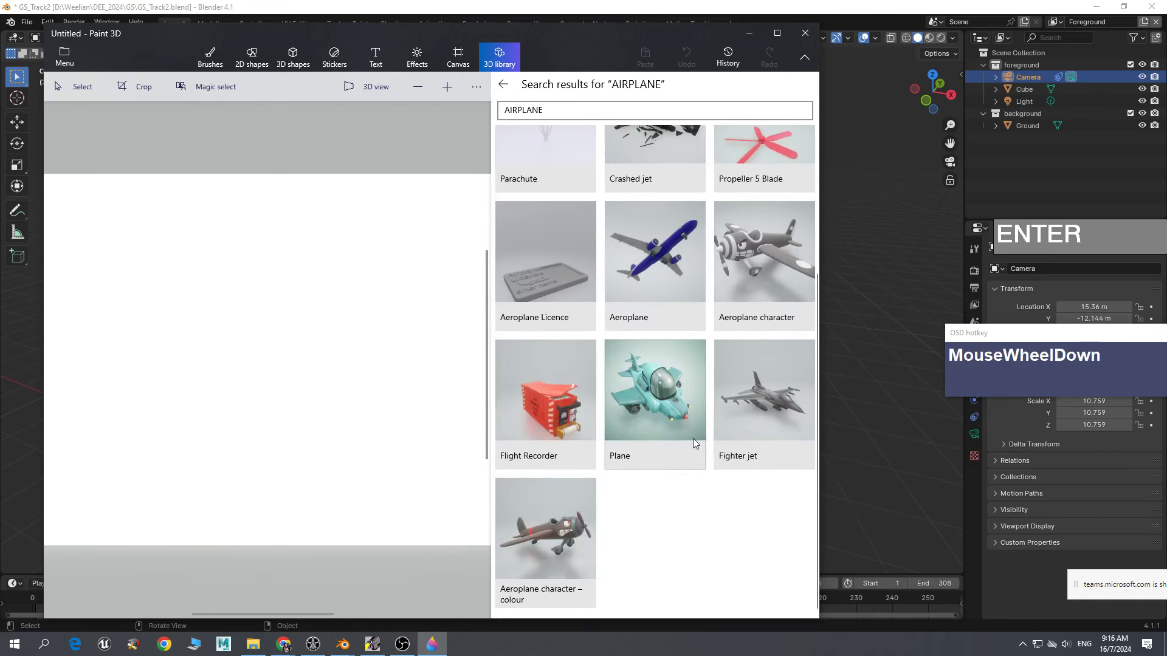
click(568, 526)
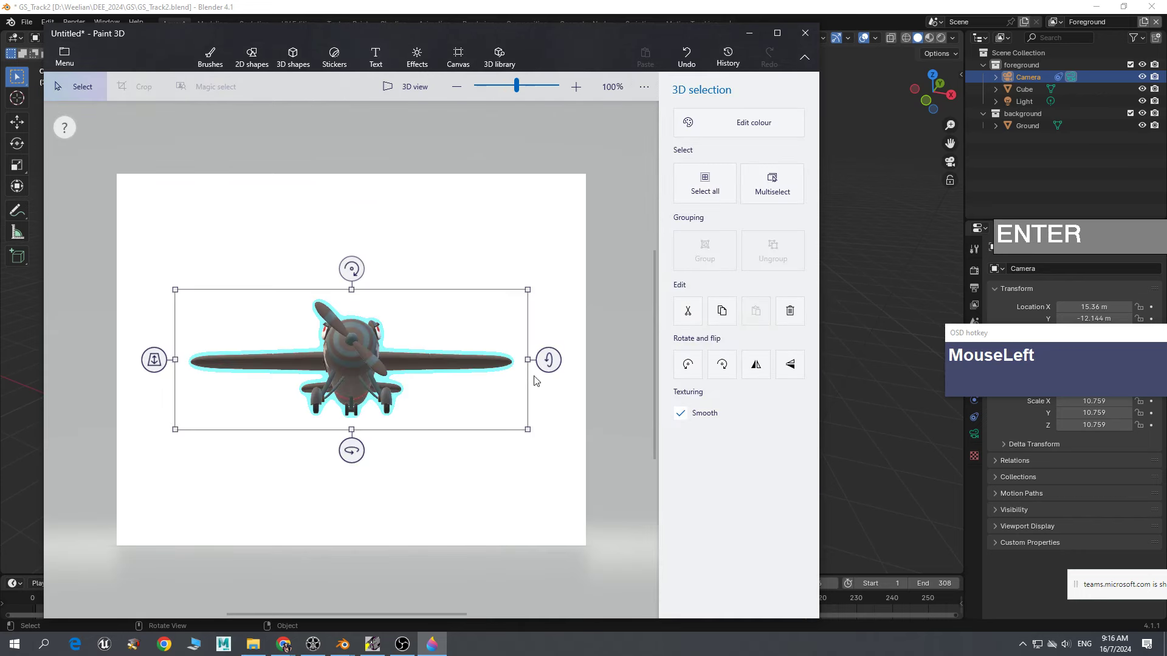
- Try to save the airplane as a 3D model copy in GLB format, and close Paint 3D without saving
click(64, 56)
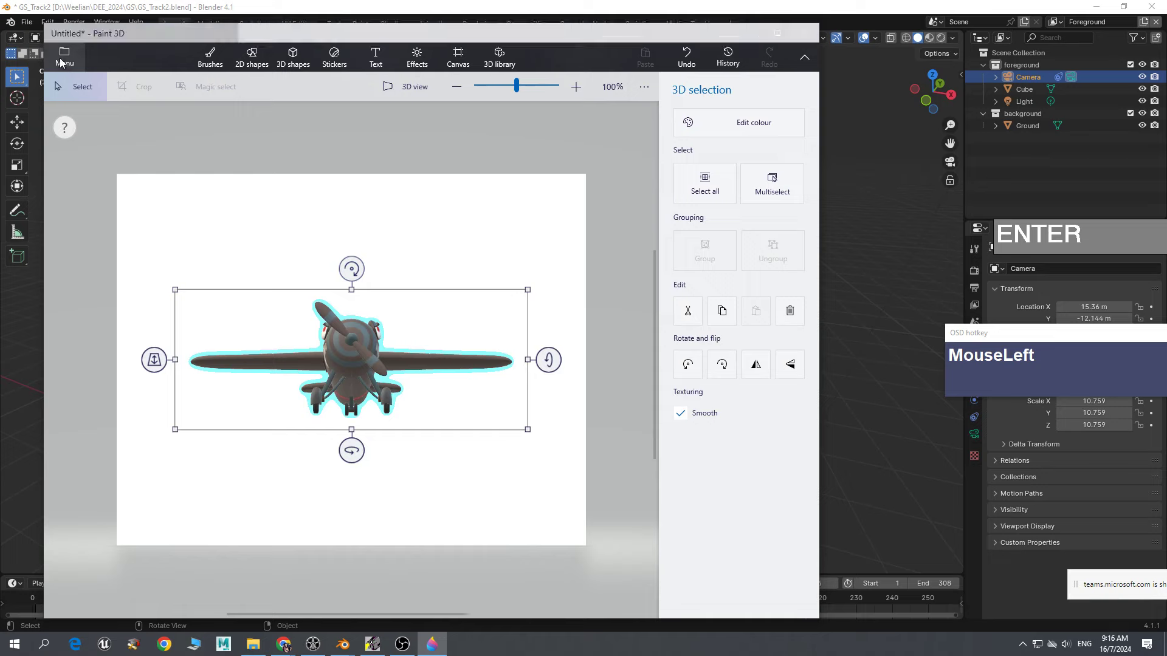
click(89, 213)
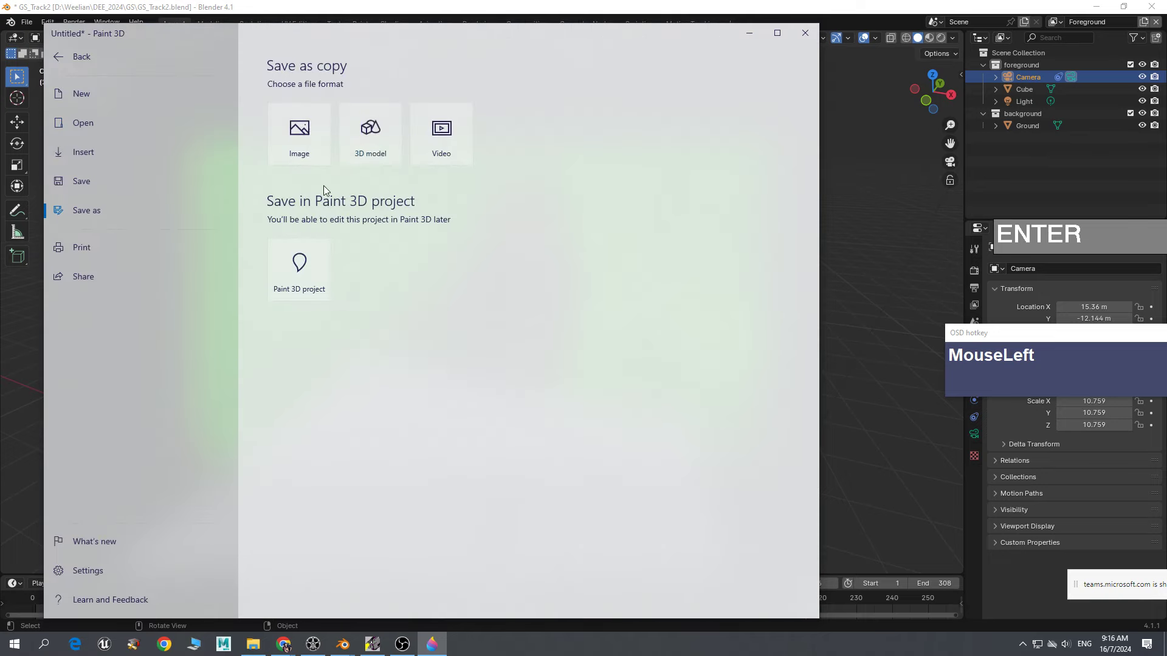
click(379, 155)
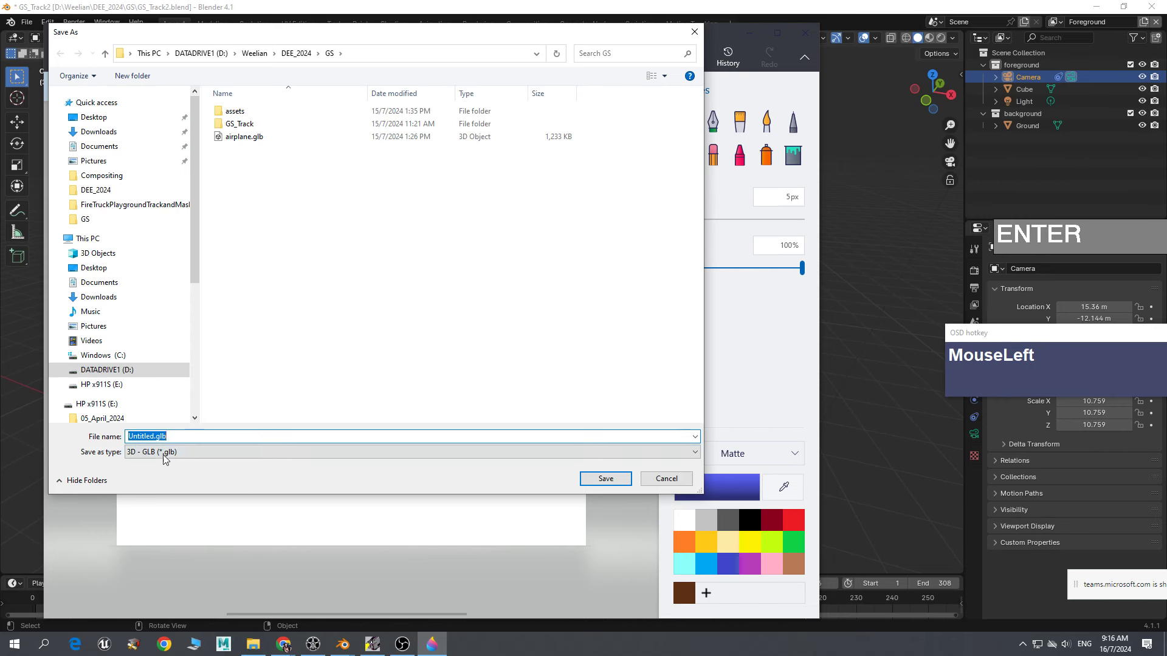
click(218, 454)
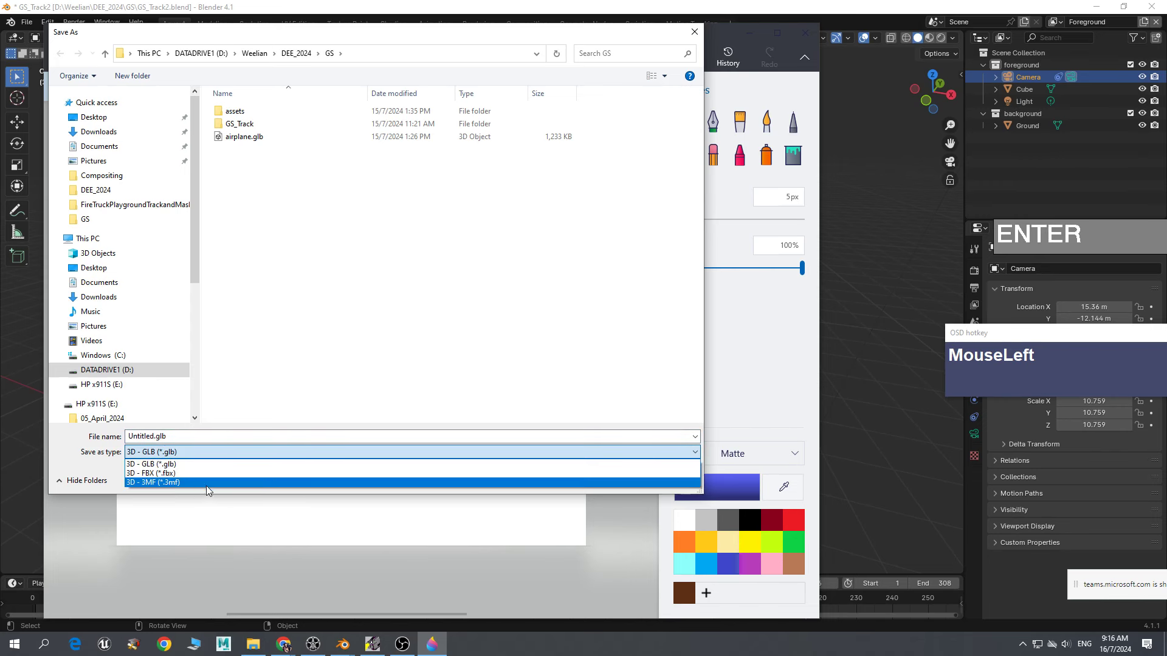
click(163, 465)
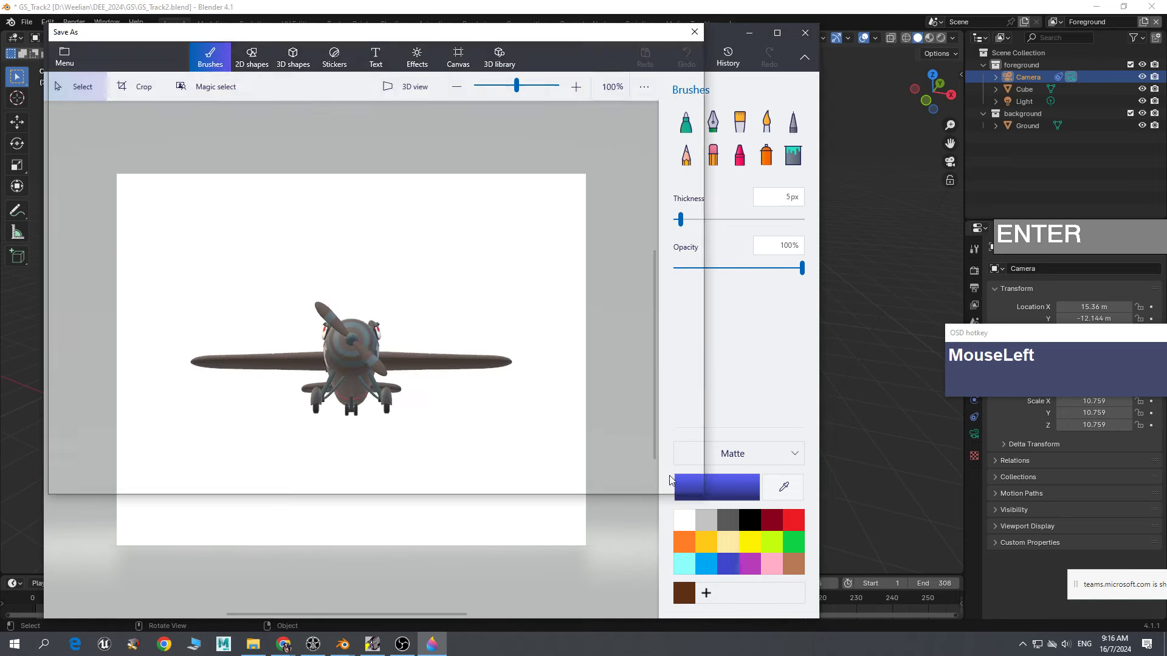
click(667, 479)
click(815, 36)
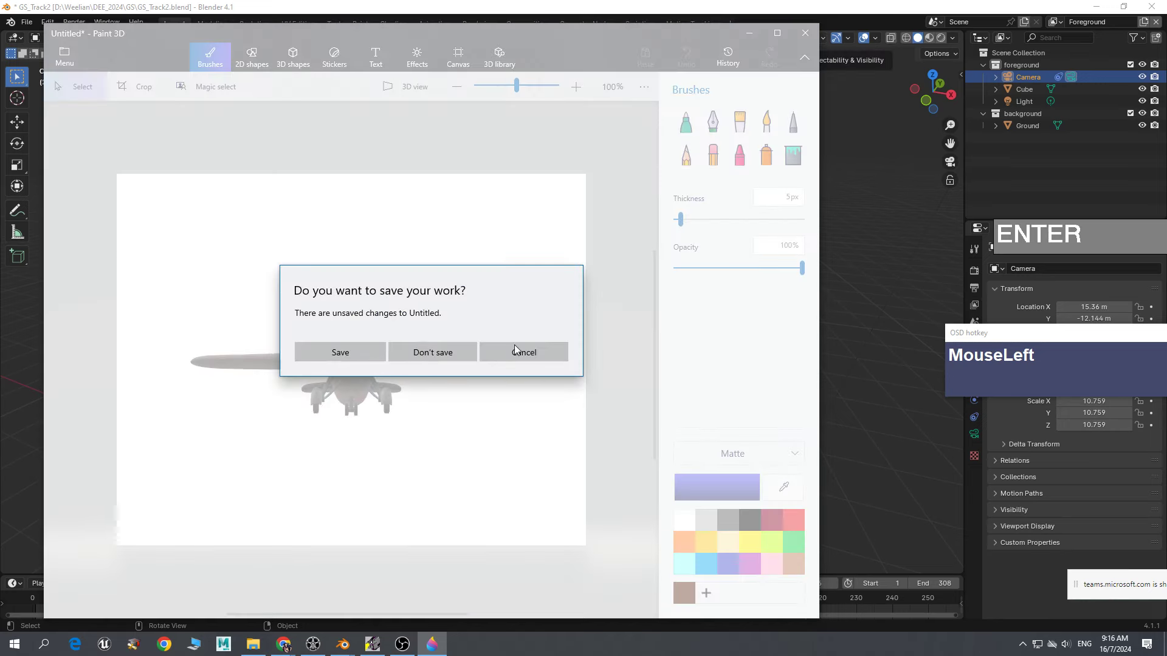
click(467, 354)
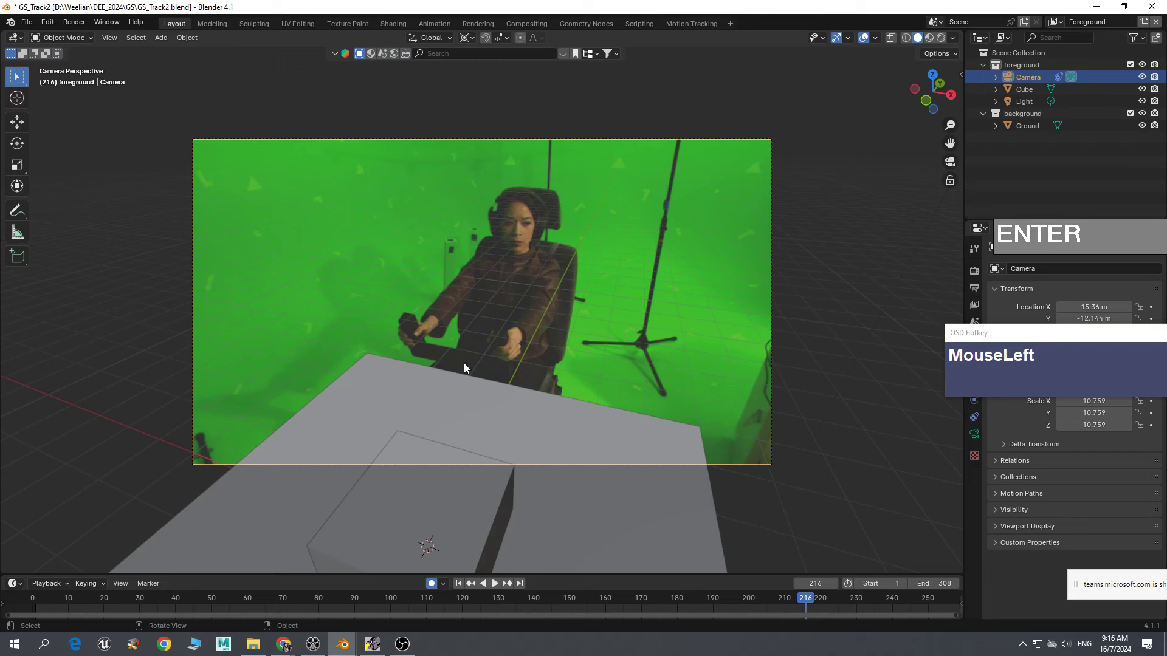
- Delete the Ground plane and the Cube from the tracked scene
click(613, 527)
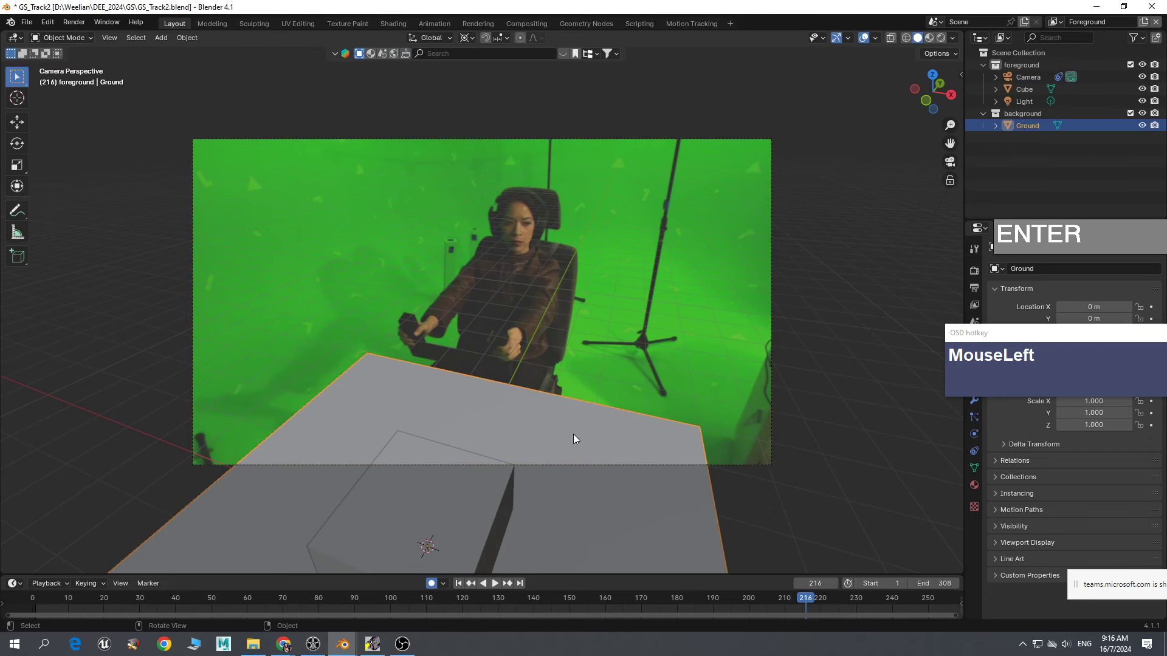
key(Delete)
click(476, 502)
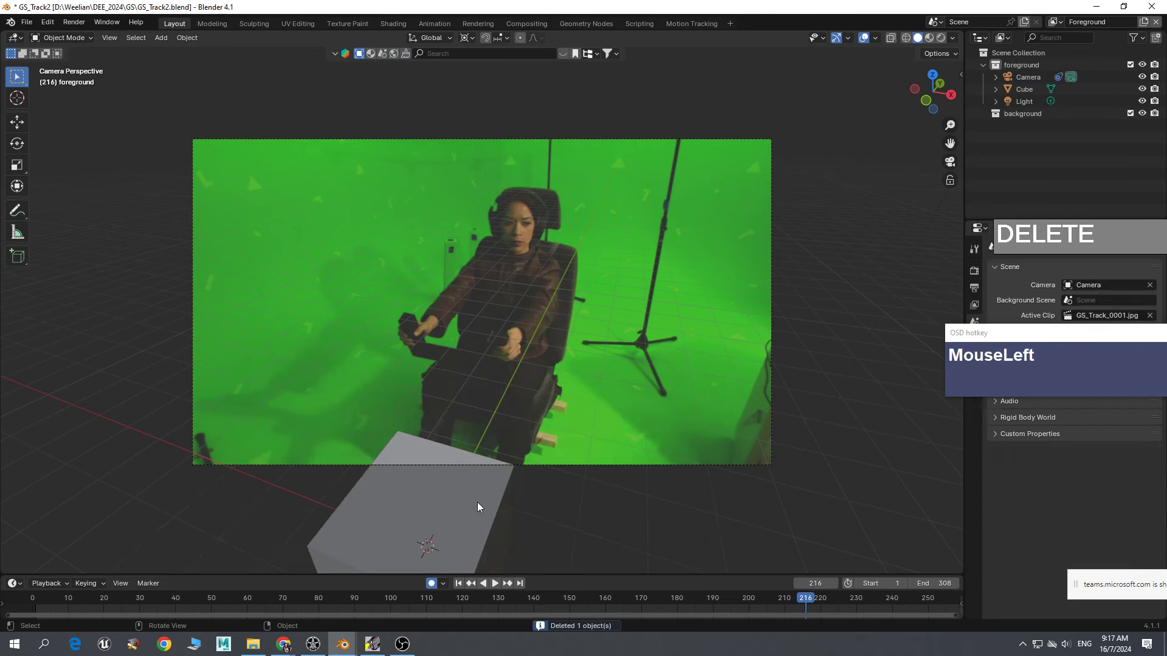
key(Delete)
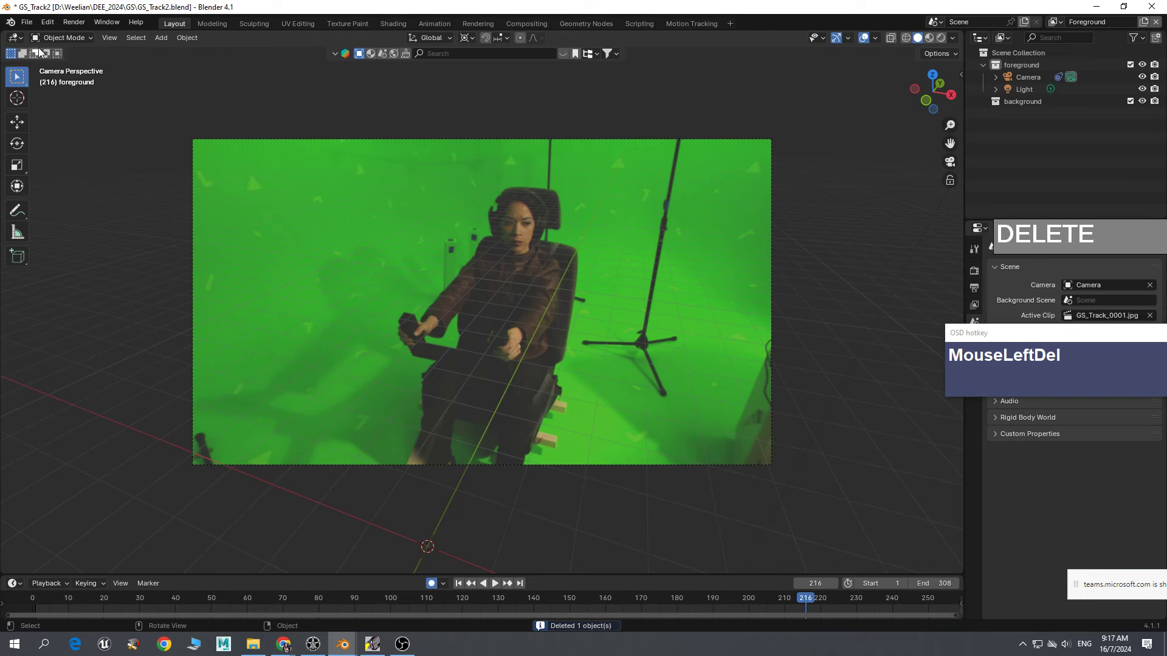
- Import the airplane.glb model from the GS folder as glTF 2.0
click(27, 21)
mouse_move(90, 194)
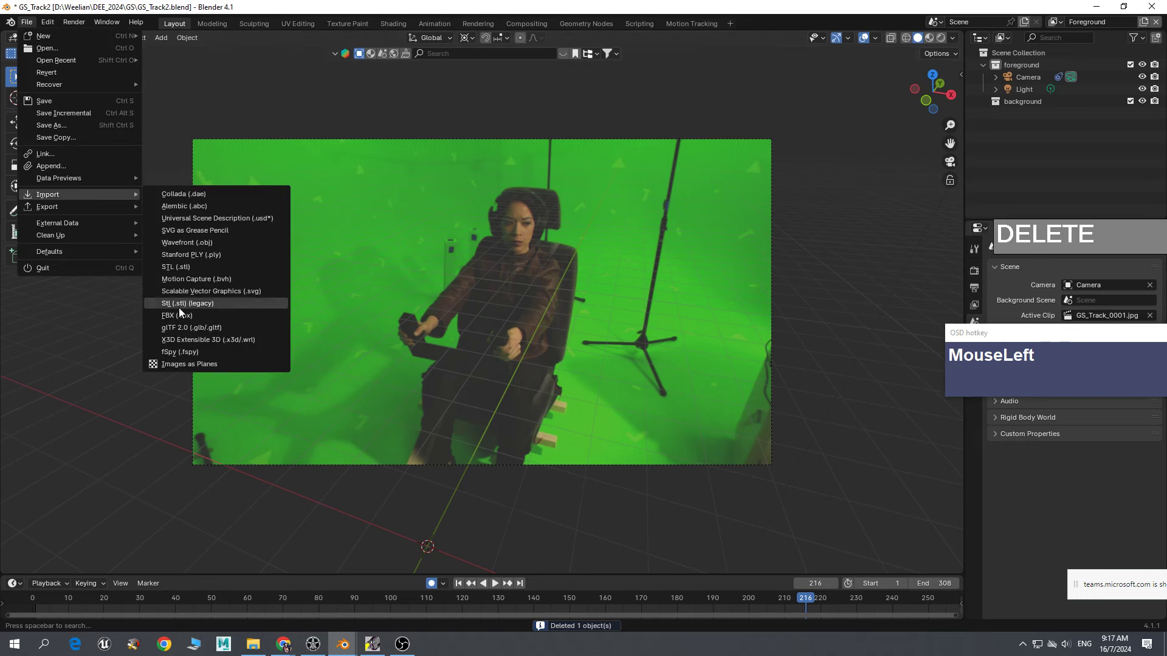
click(184, 329)
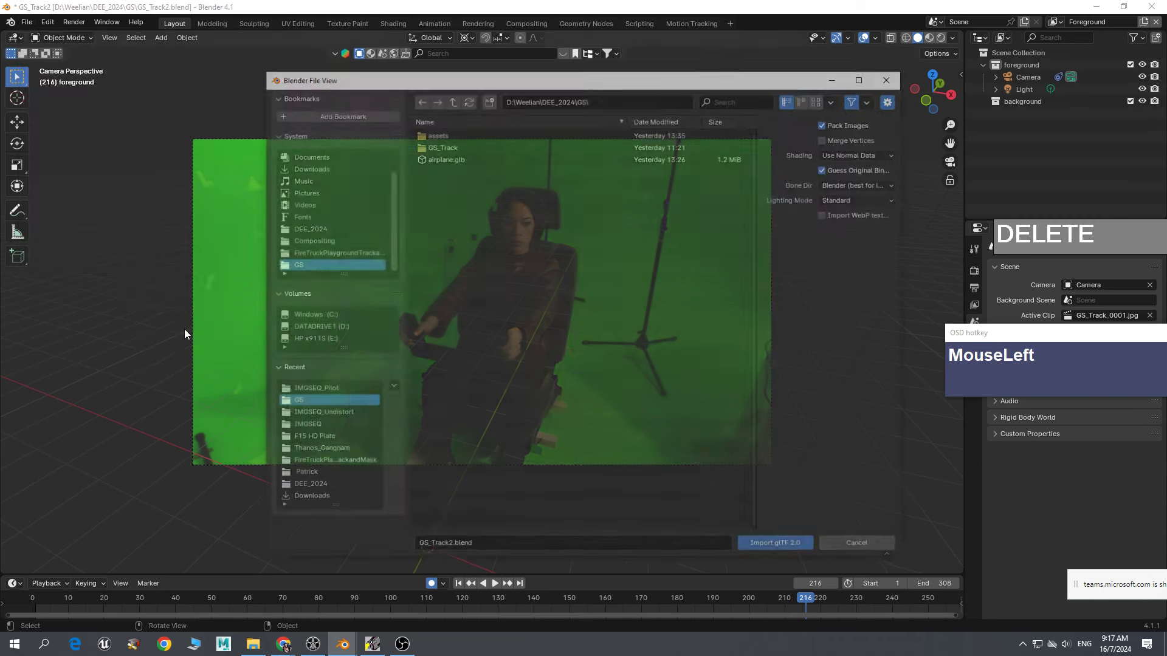
click(450, 158)
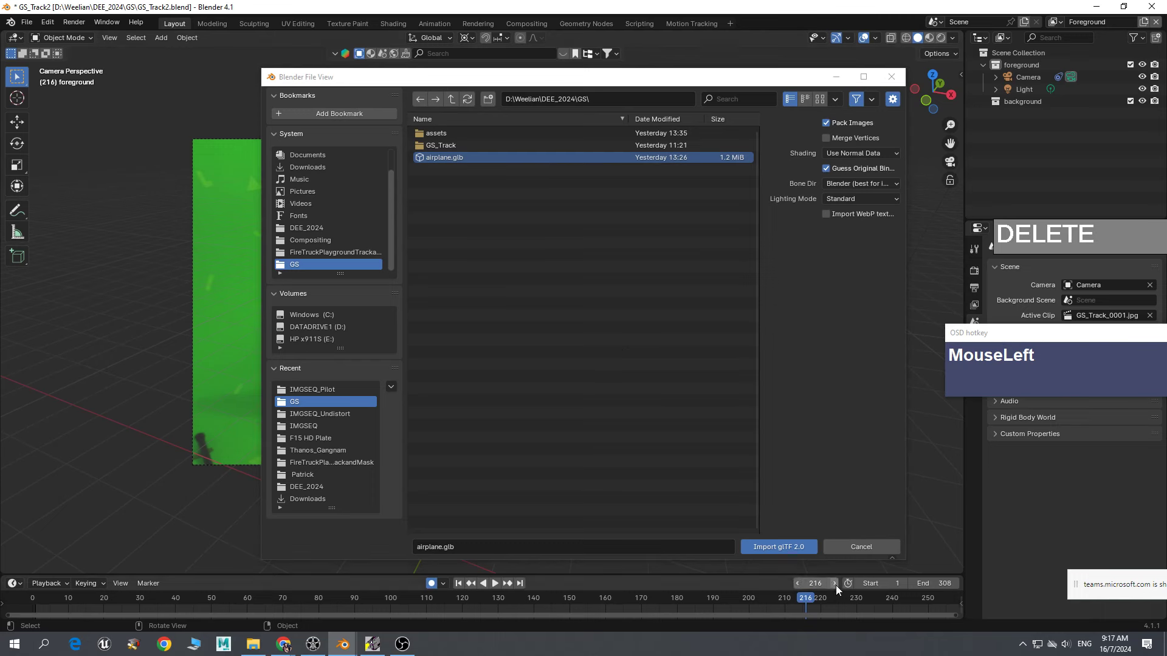
click(780, 548)
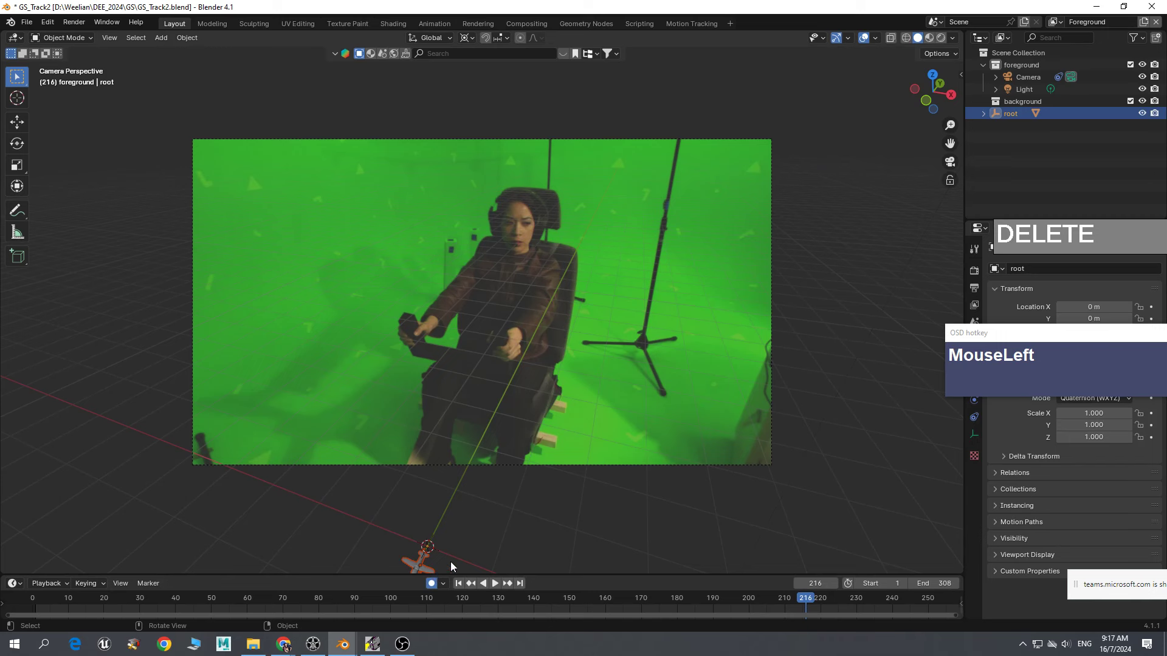
- At frame 167, move the airplane's root about 1.92 m along the global Y axis
drag(806, 598, 630, 601)
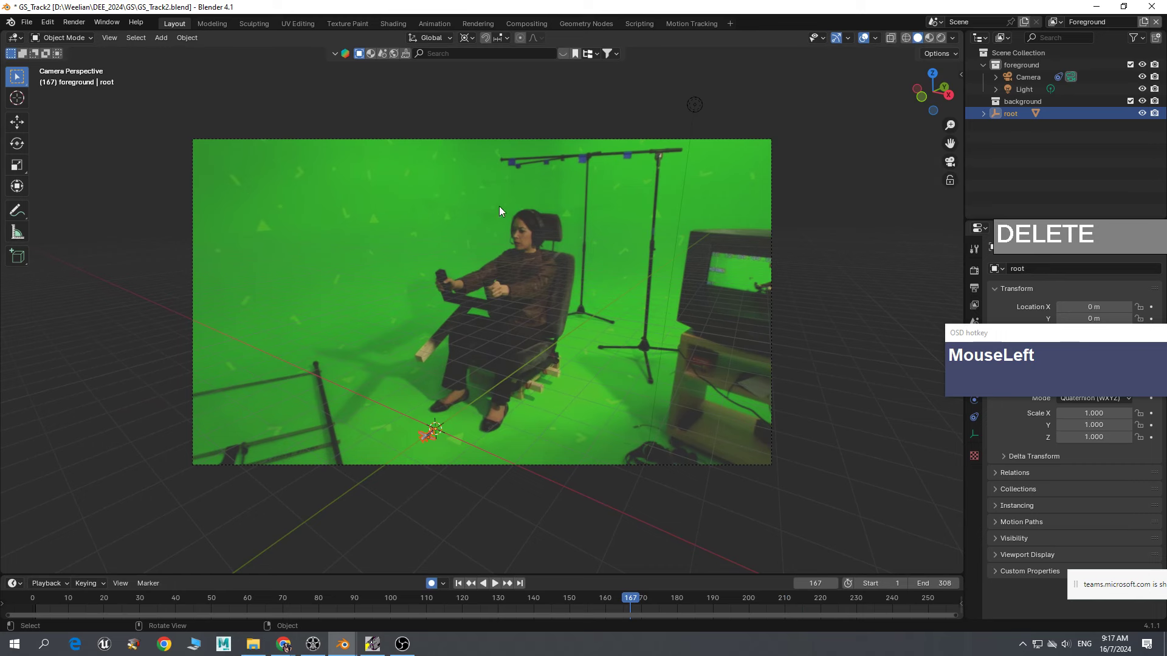
key(g)
key(y)
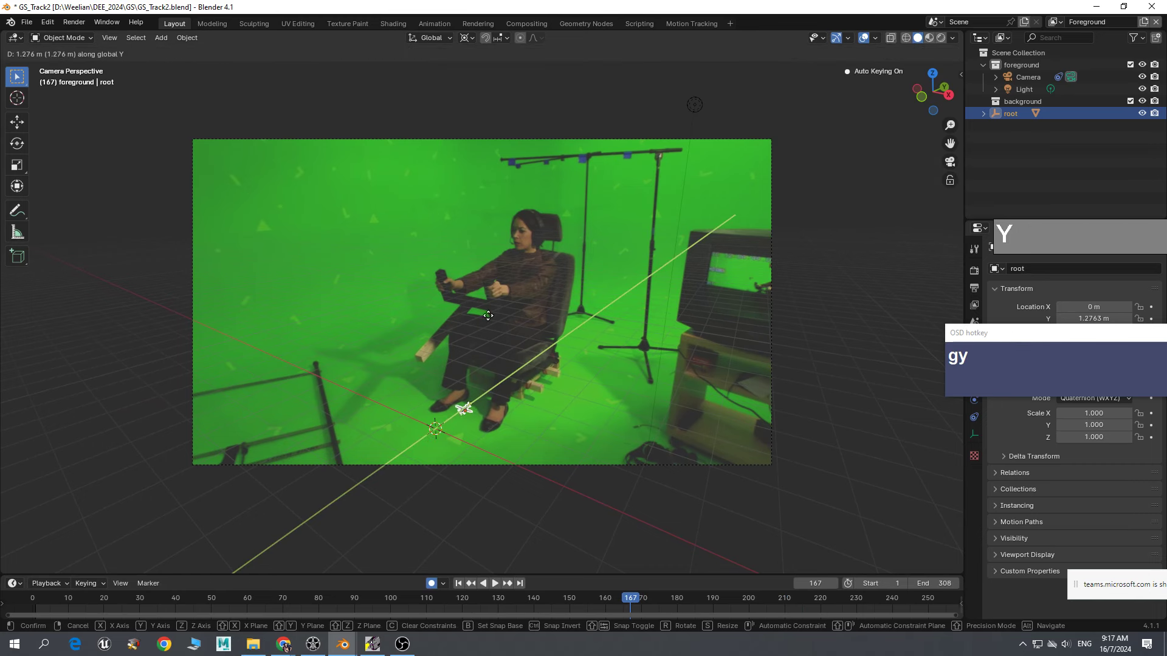
click(503, 381)
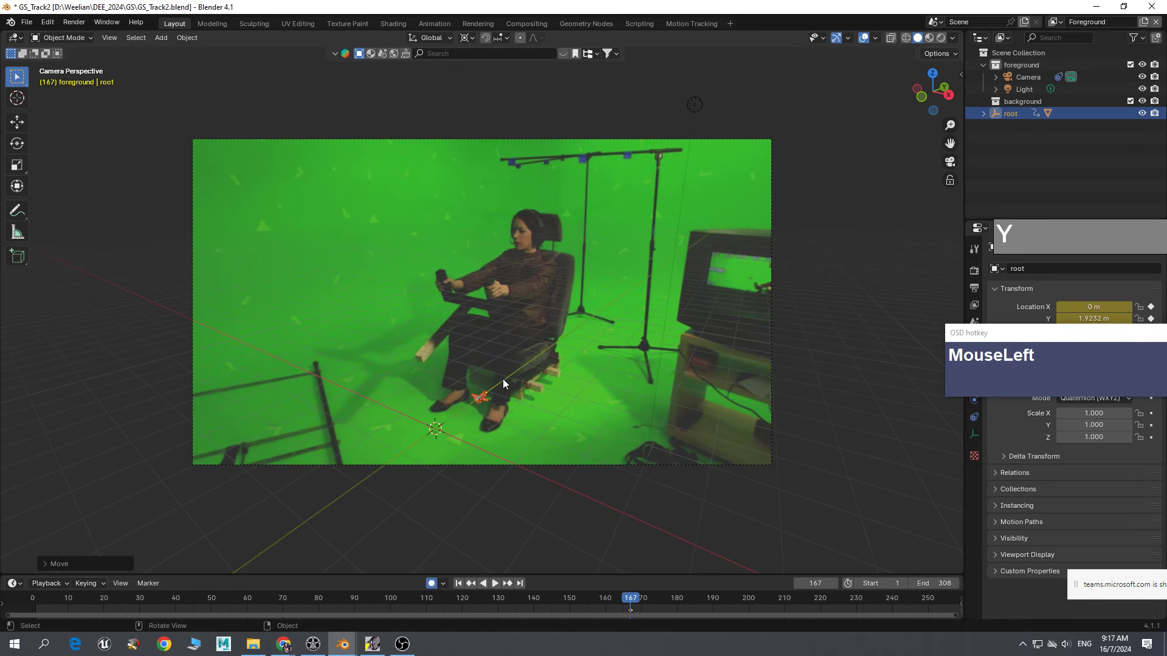
- Set the transform pivot point to Median Point and scale the airplane's root up to about 16.9
click(465, 39)
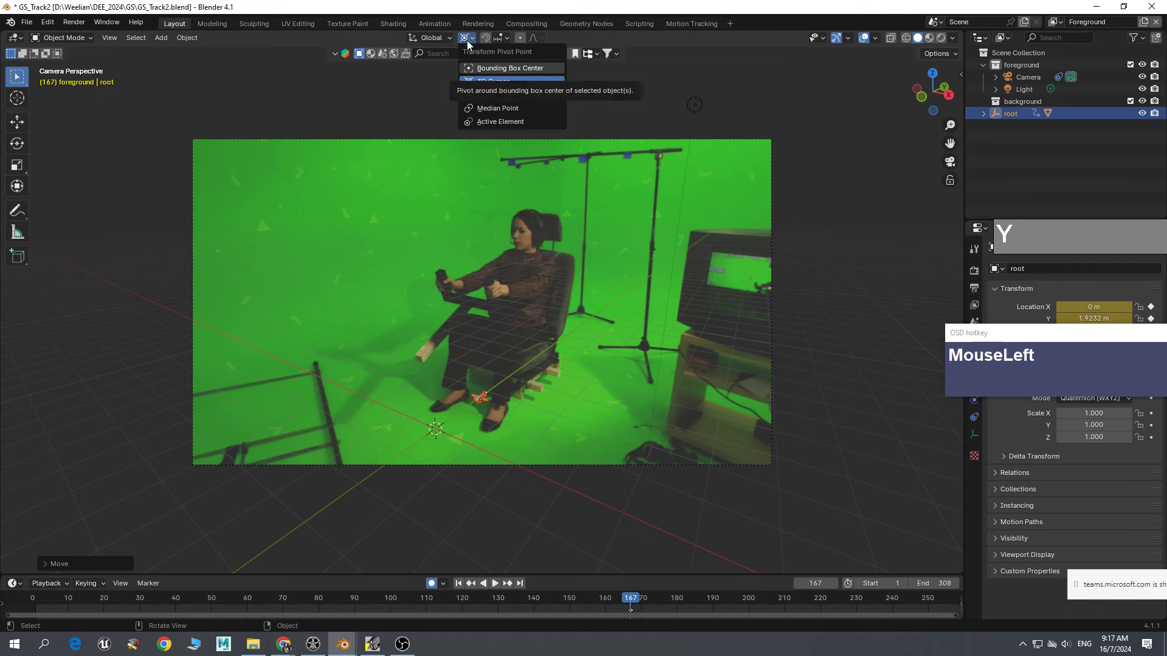
click(482, 109)
key(s)
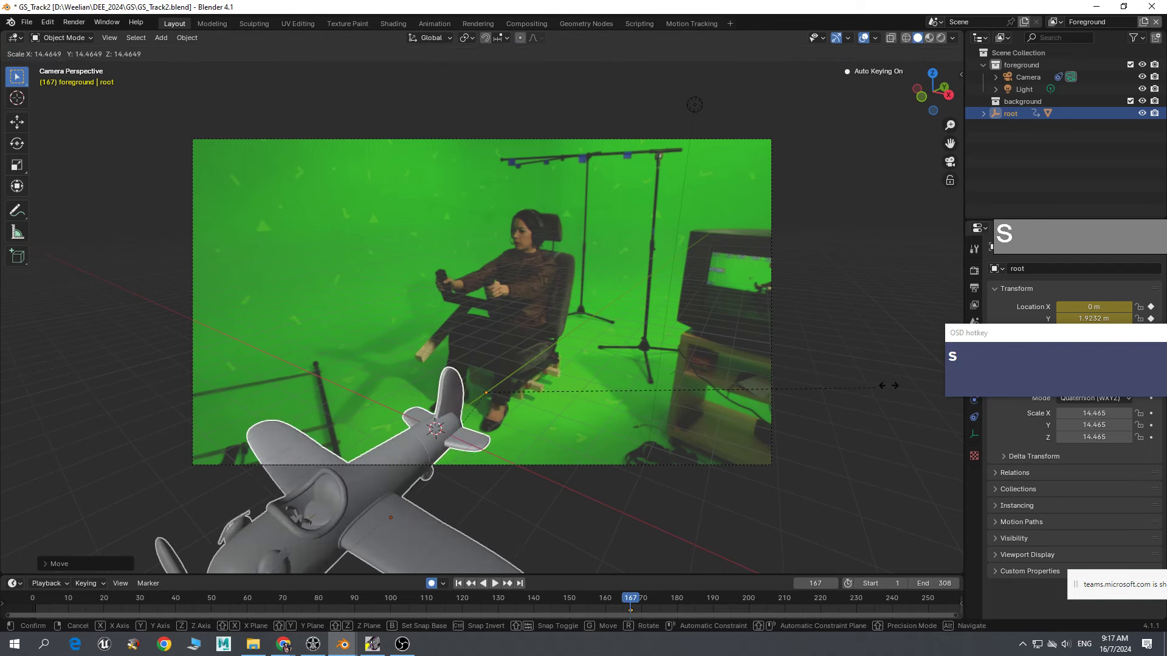
click(1035, 364)
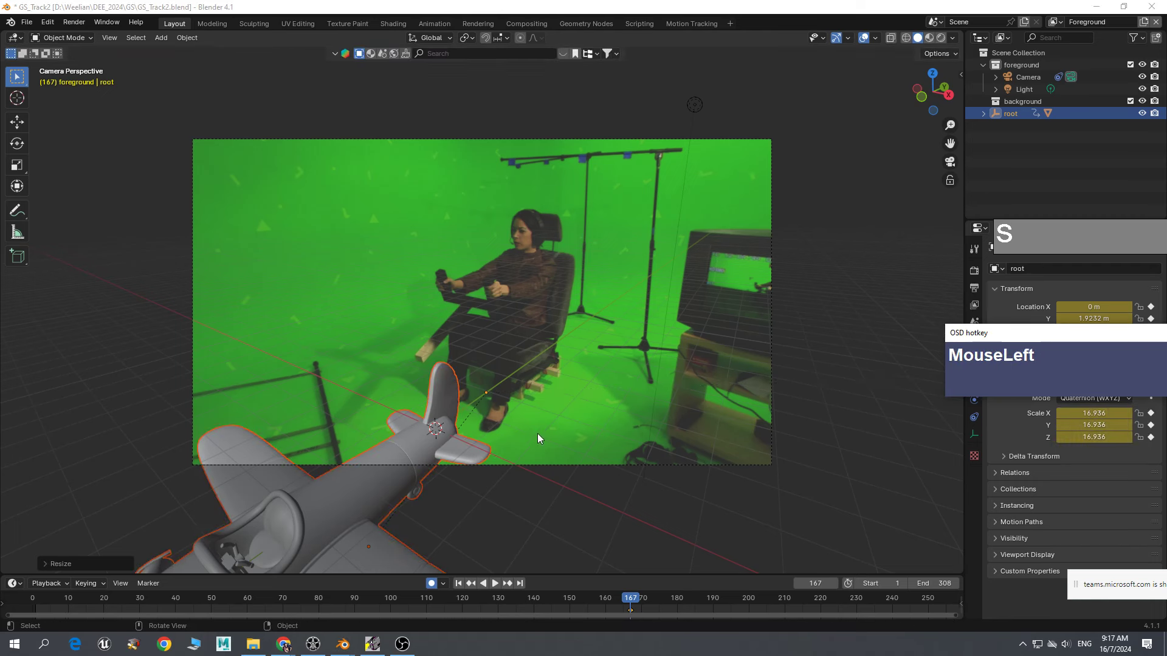
- Select the airplane's root object rather than its mesh and scale it up further to about 33.4
key(s)
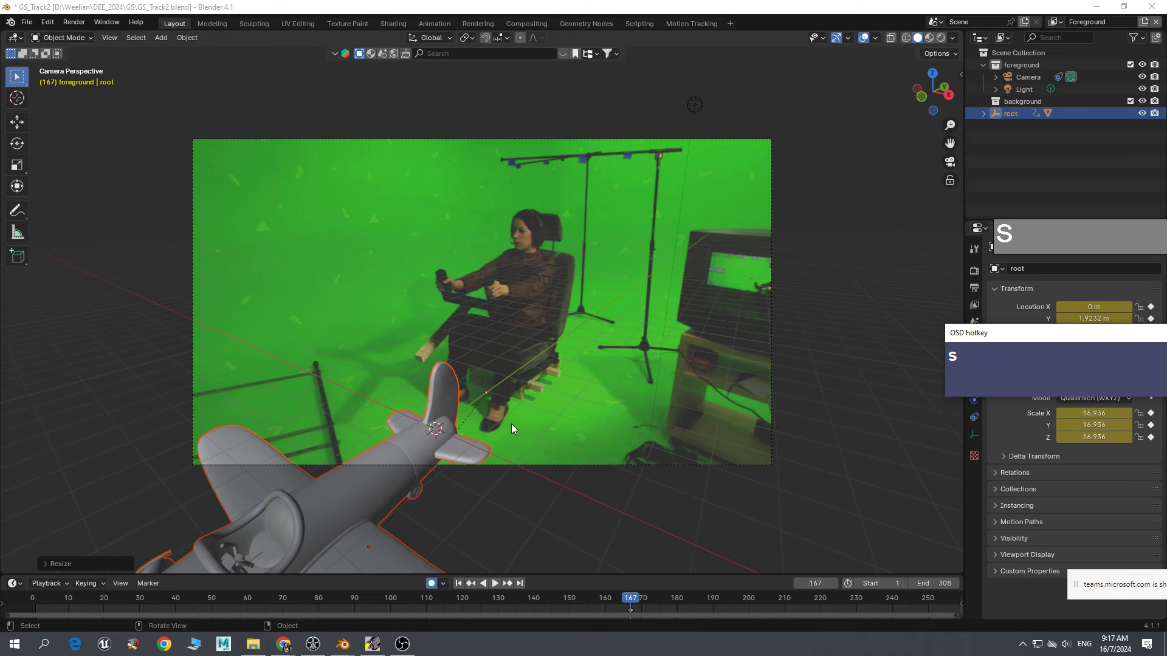
click(544, 421)
click(454, 429)
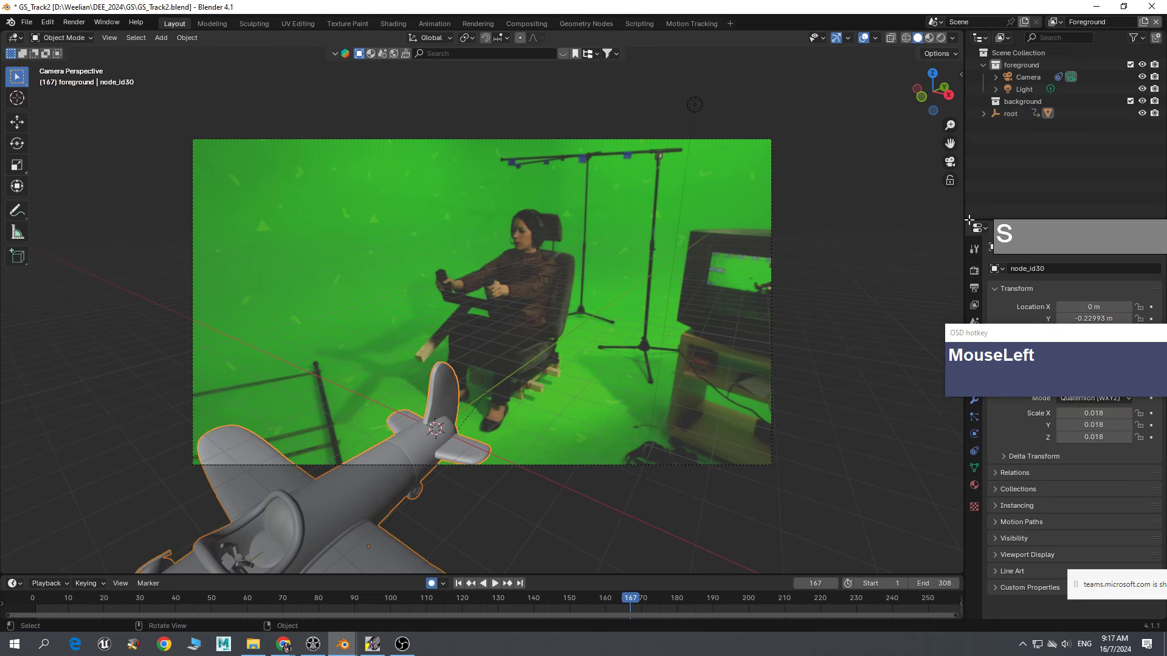
click(1011, 114)
key(s)
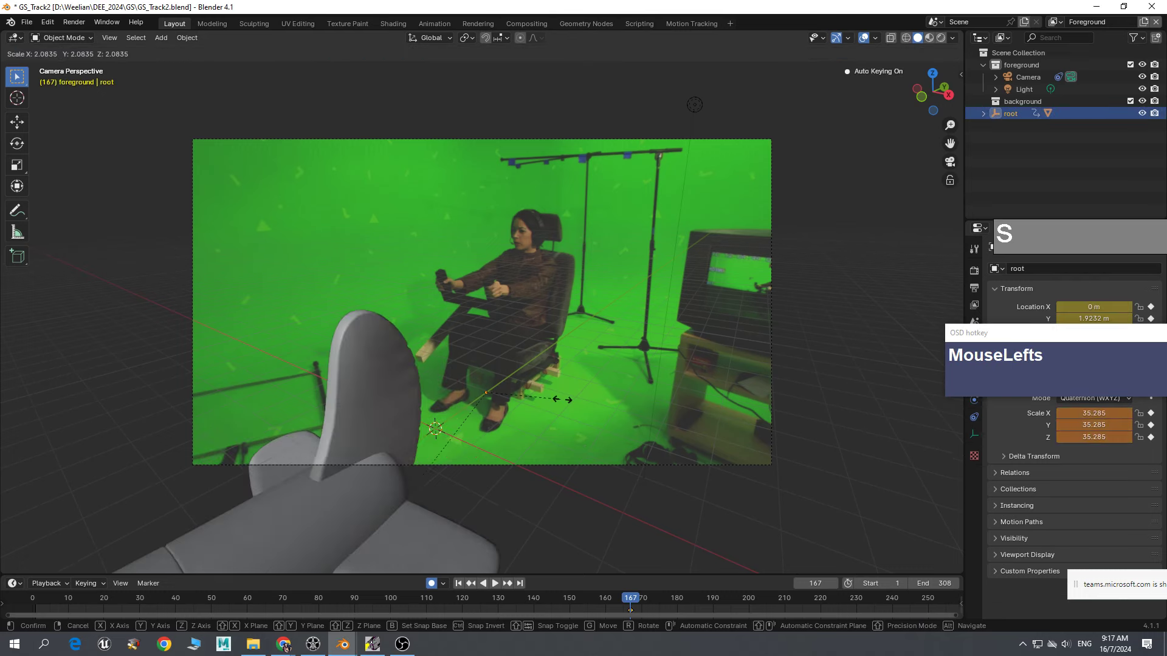
click(510, 425)
- Move the airplane's root about 11.97 m along the global Y axis
key(g)
key(y)
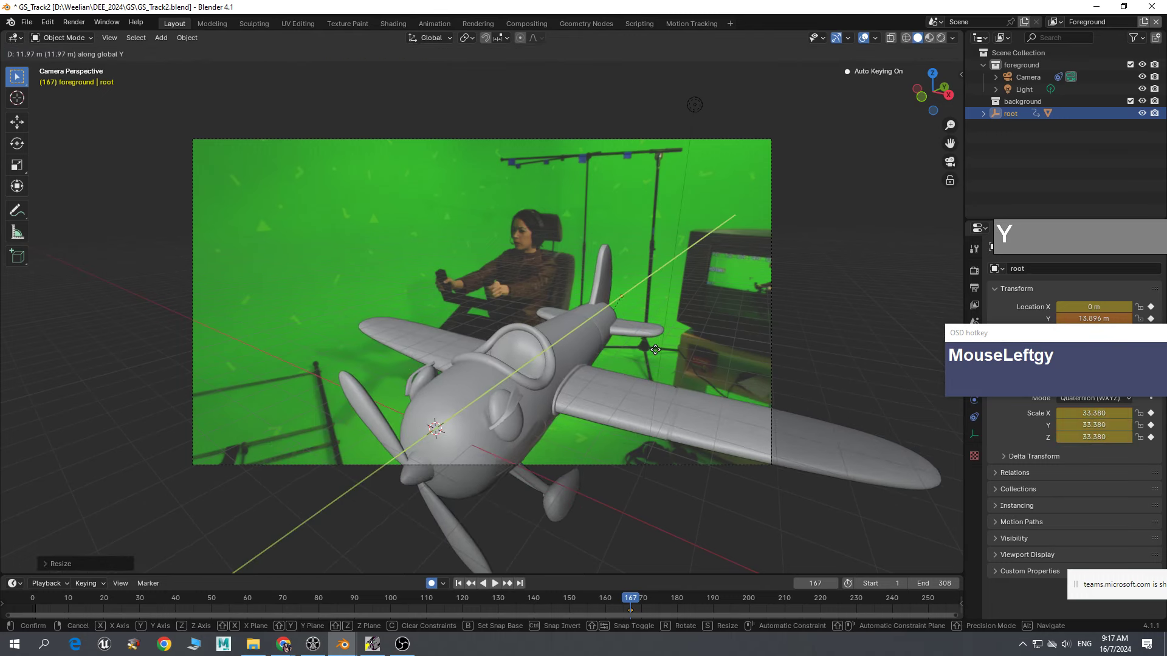
click(655, 350)
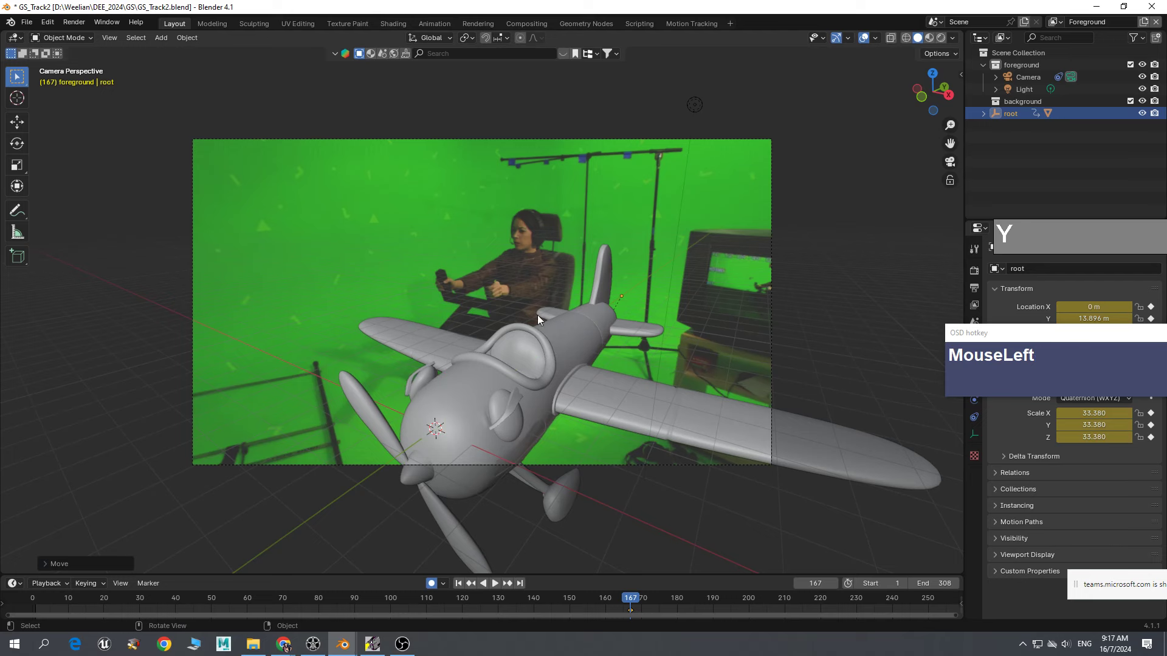
- Turn off Auto Keying, delete the airplane root's keyframe at frame 167, and enlarge the timeline area
mouse_move(632, 601)
mouse_down()
mouse_move(674, 600)
mouse_move(603, 599)
mouse_move(624, 602)
mouse_up()
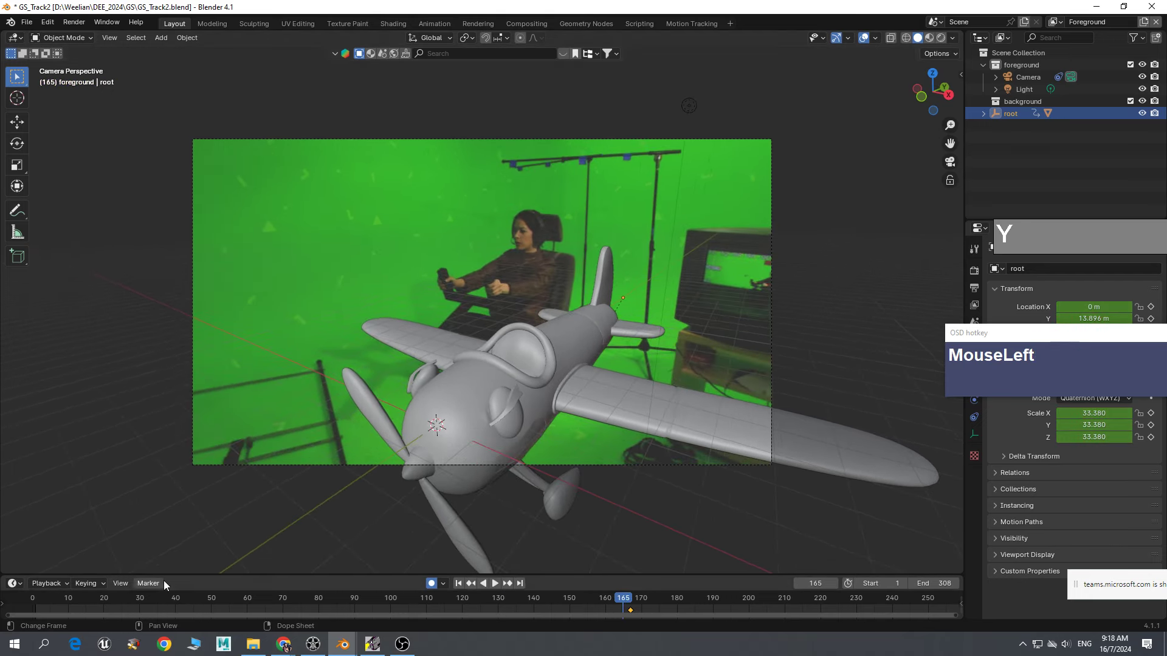
click(431, 584)
key(Delete)
drag(627, 576, 629, 522)
- Select the airplane mesh and scale it up uniformly to about 0.025
click(538, 382)
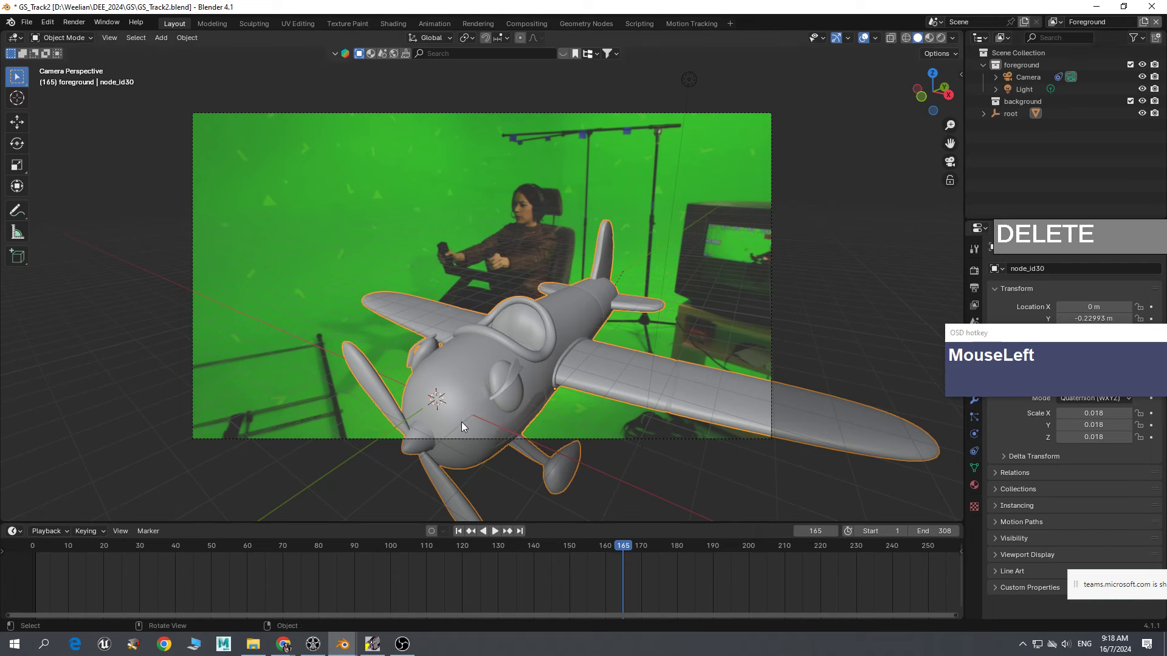
key(s)
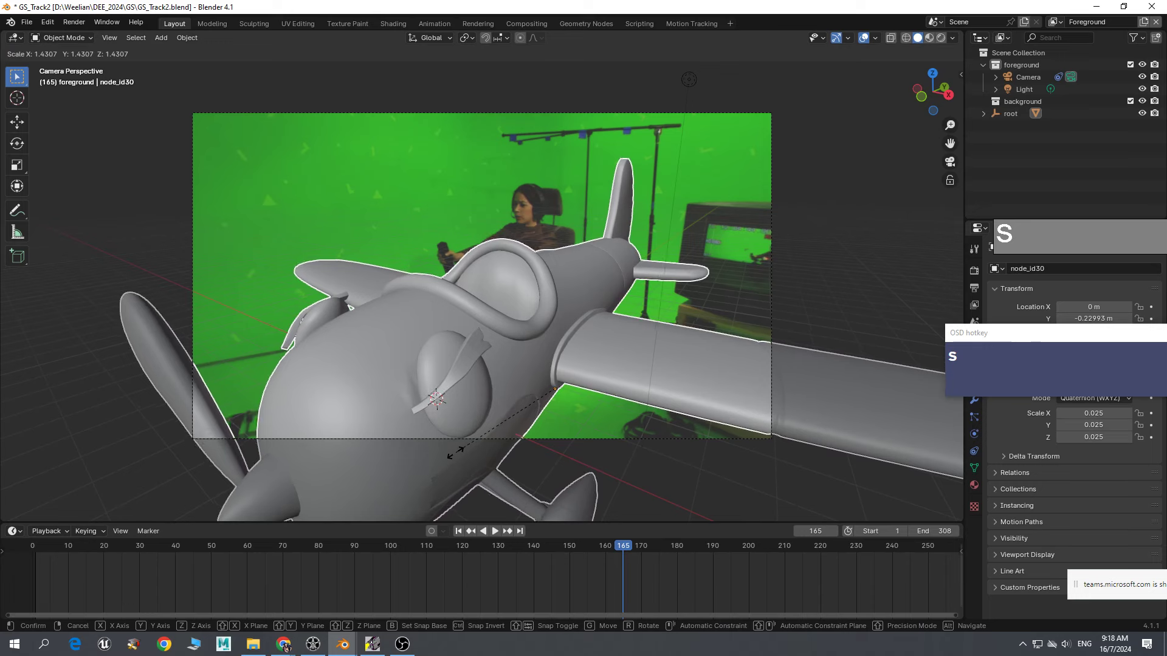
click(457, 450)
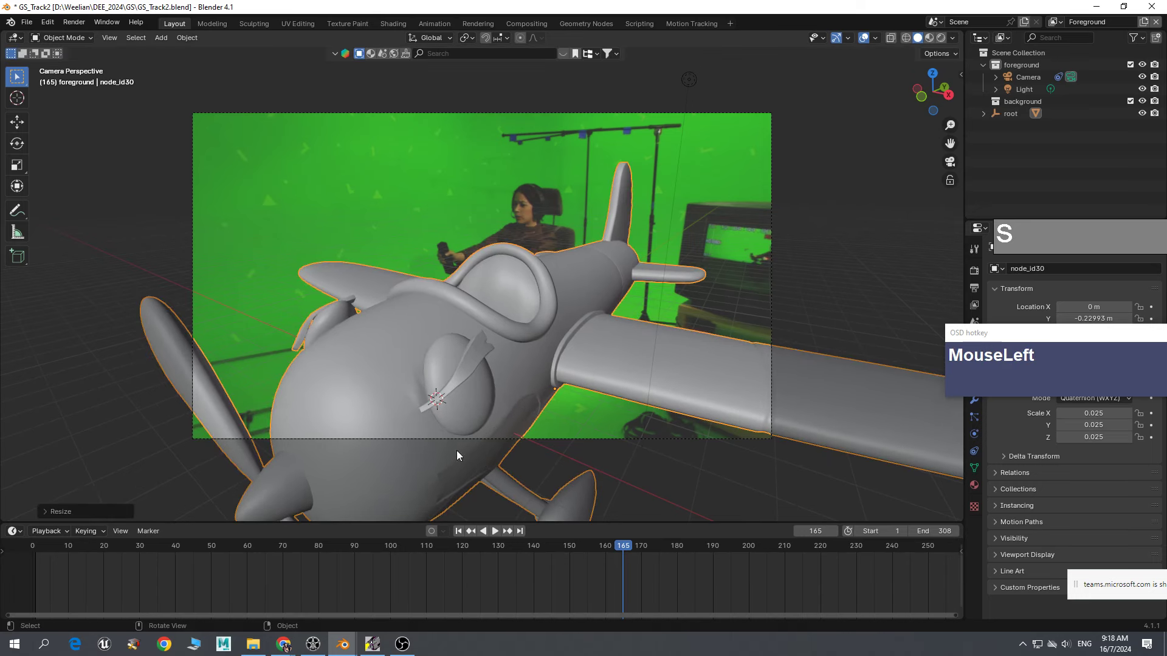
- At frame 108, move the airplane mesh along global Y to about -0.18 m and scale it up to about 0.029
drag(618, 557, 418, 501)
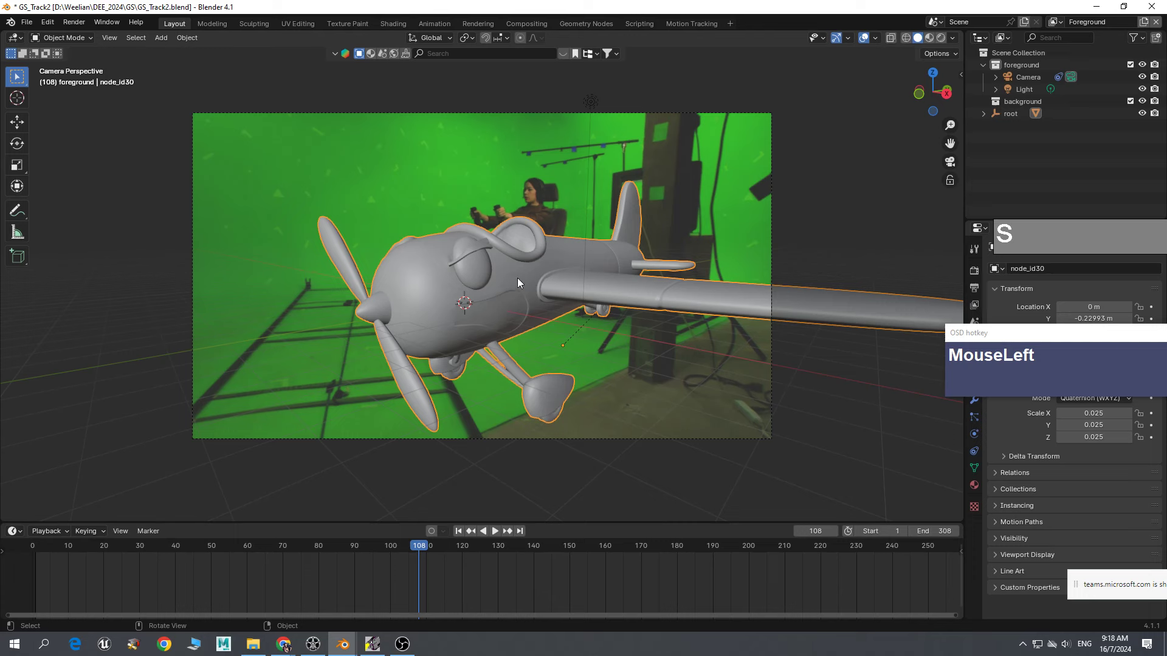
key(g)
key(y)
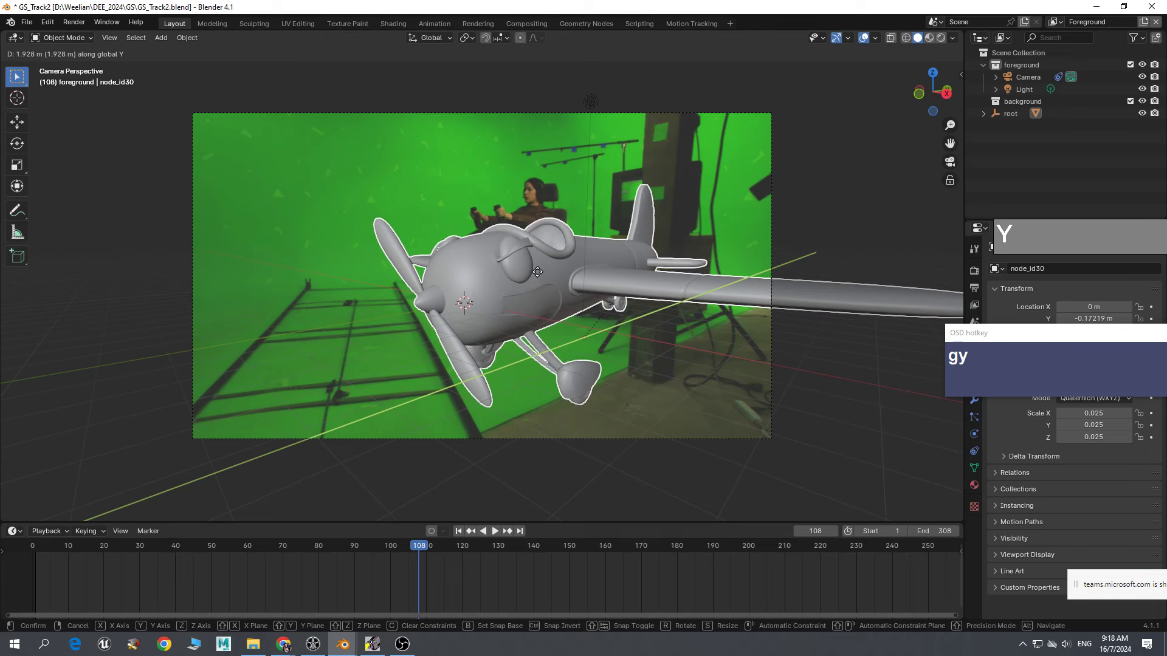
click(534, 275)
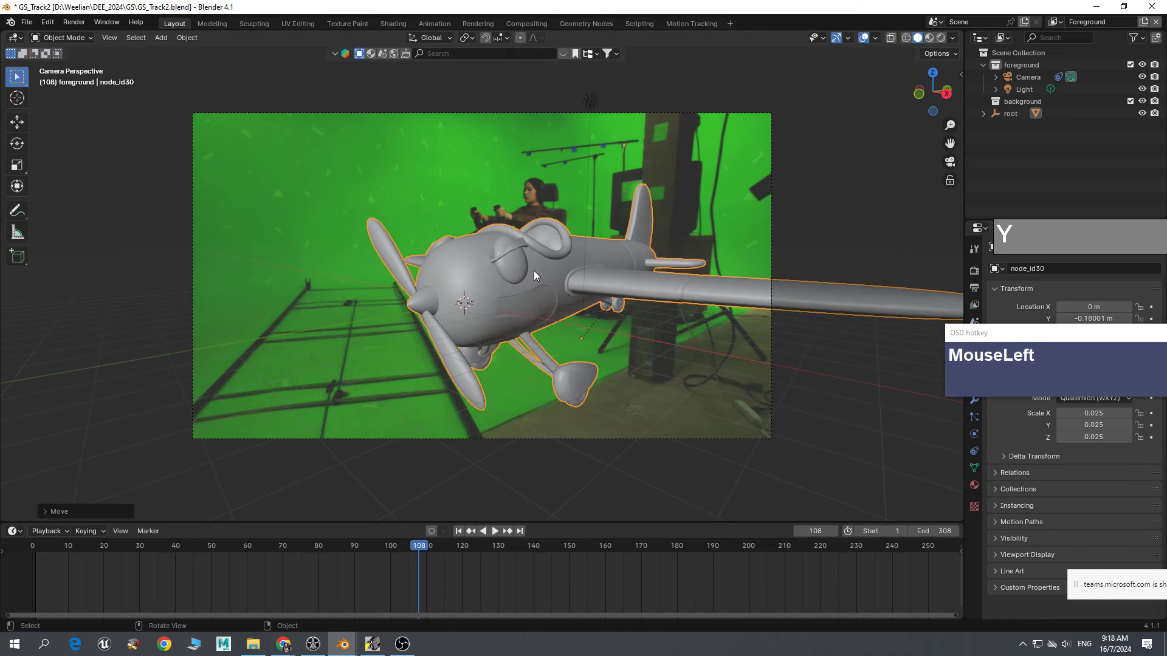
key(s)
click(527, 314)
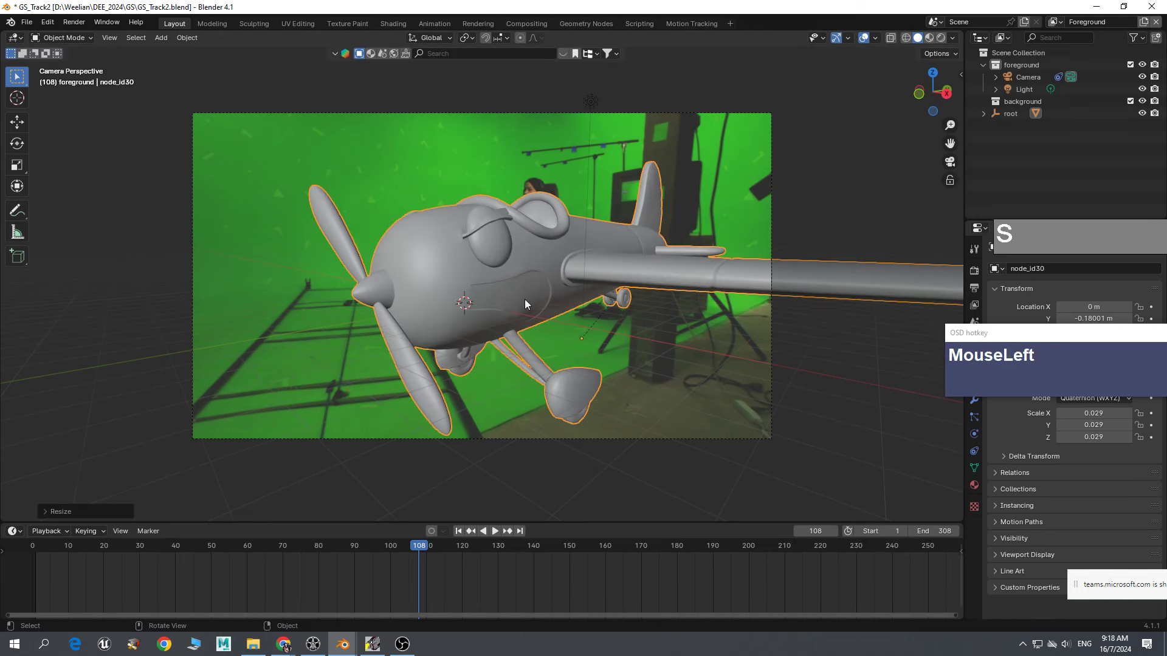
- Lower the airplane mesh about 0.5 m along the global Z axis and scrub to frame 104 to check its fit
key(g)
key(z)
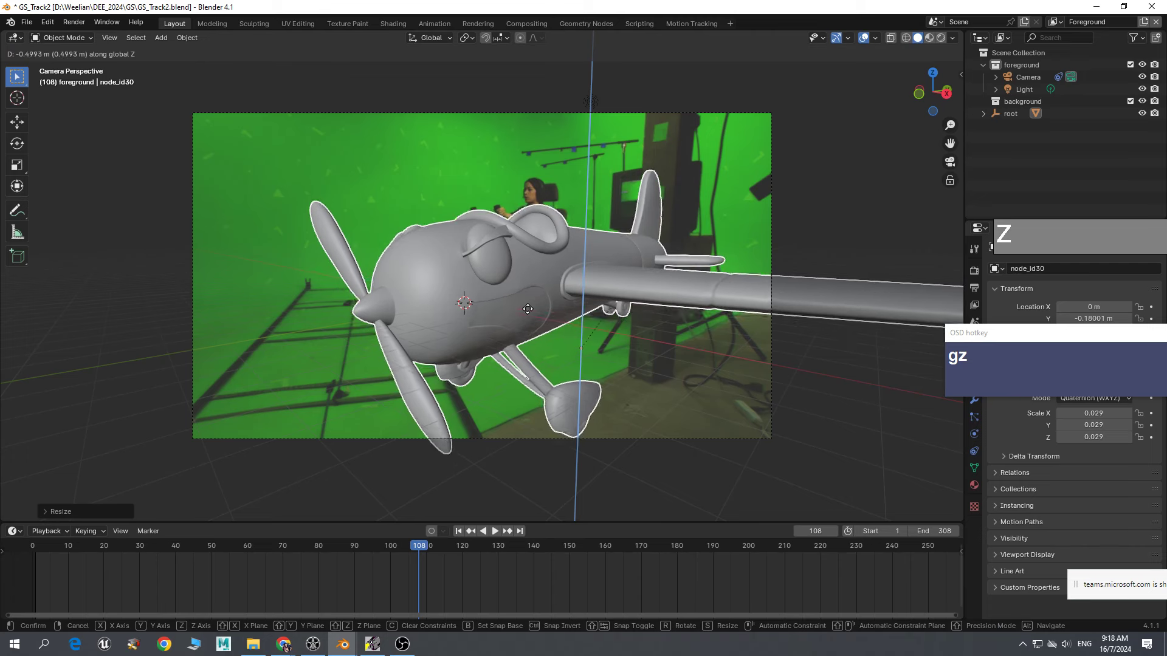
click(487, 419)
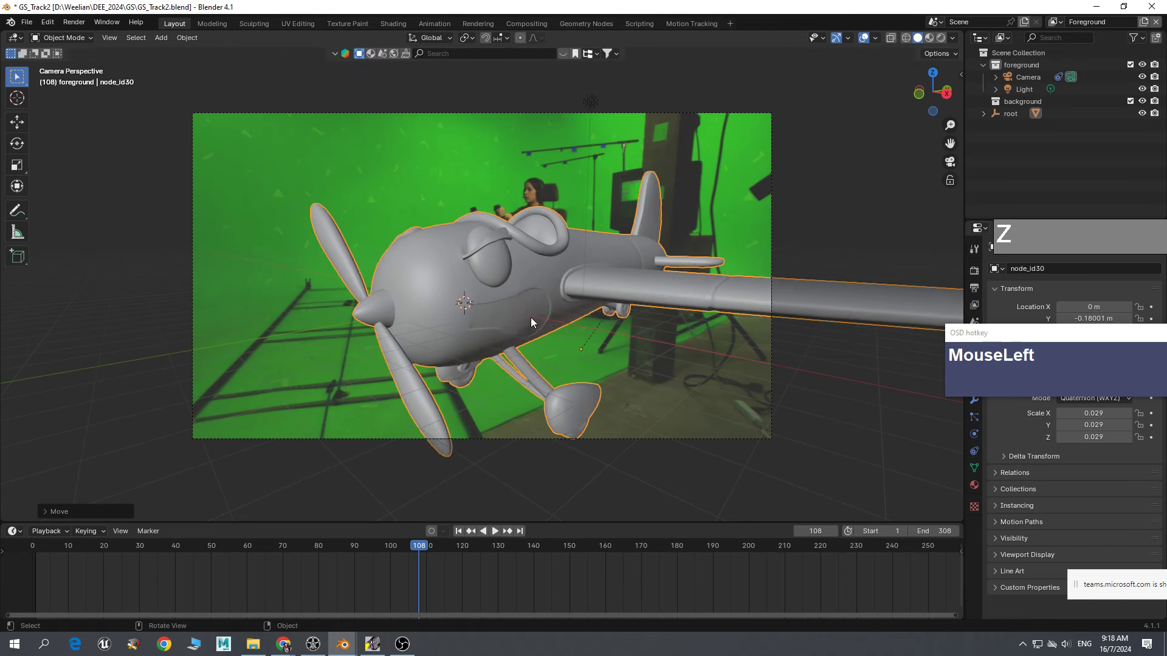
drag(431, 555, 404, 528)
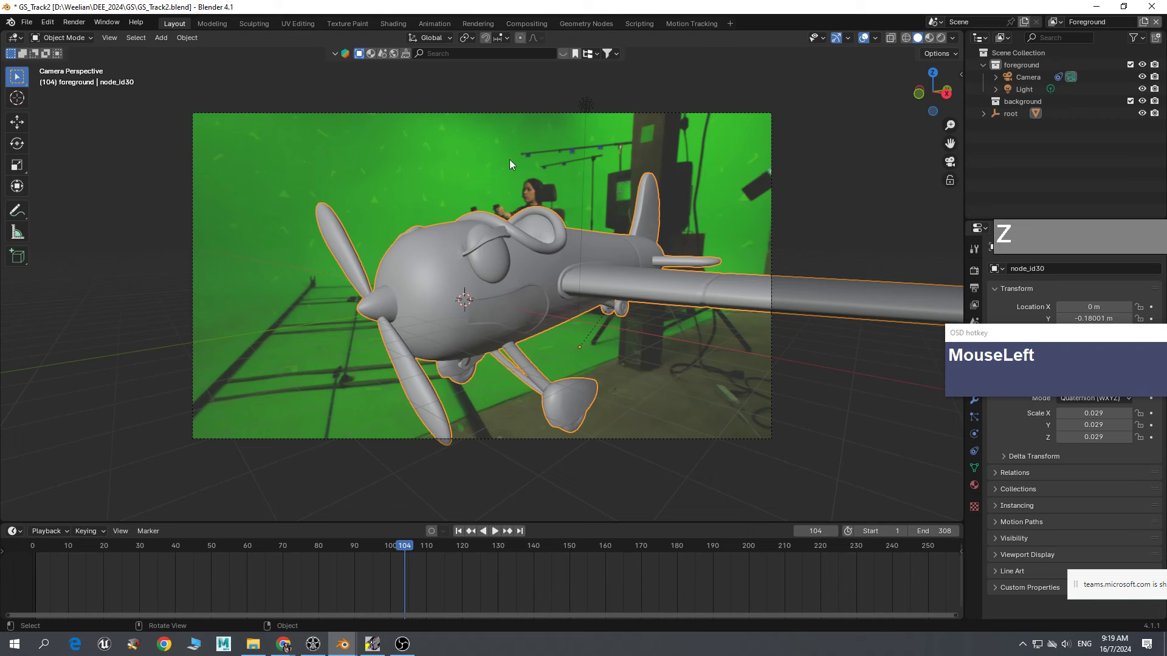
- Select the camera and disable its background images to hide the green-screen footage
click(505, 115)
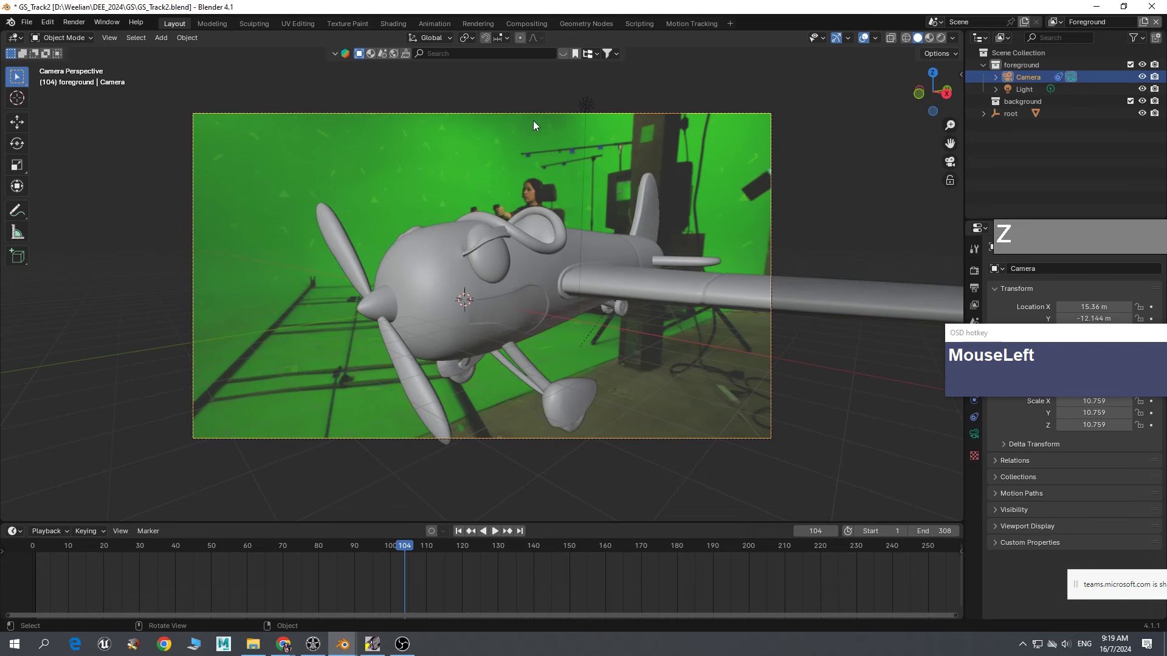
drag(1118, 344, 943, 141)
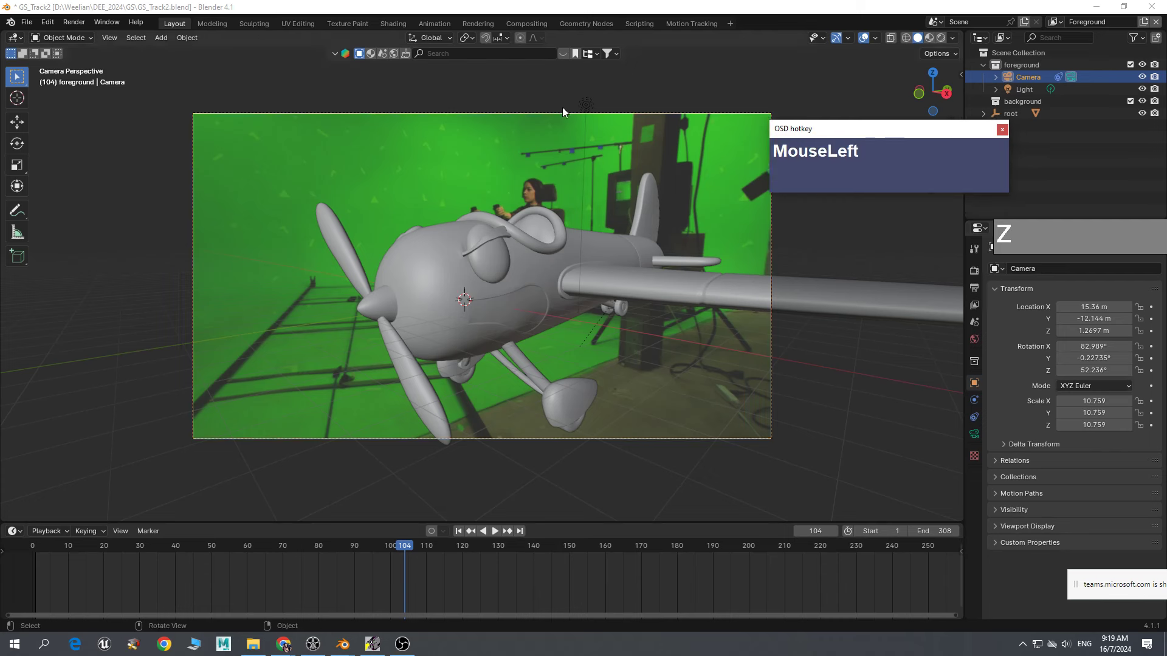
click(974, 433)
click(997, 473)
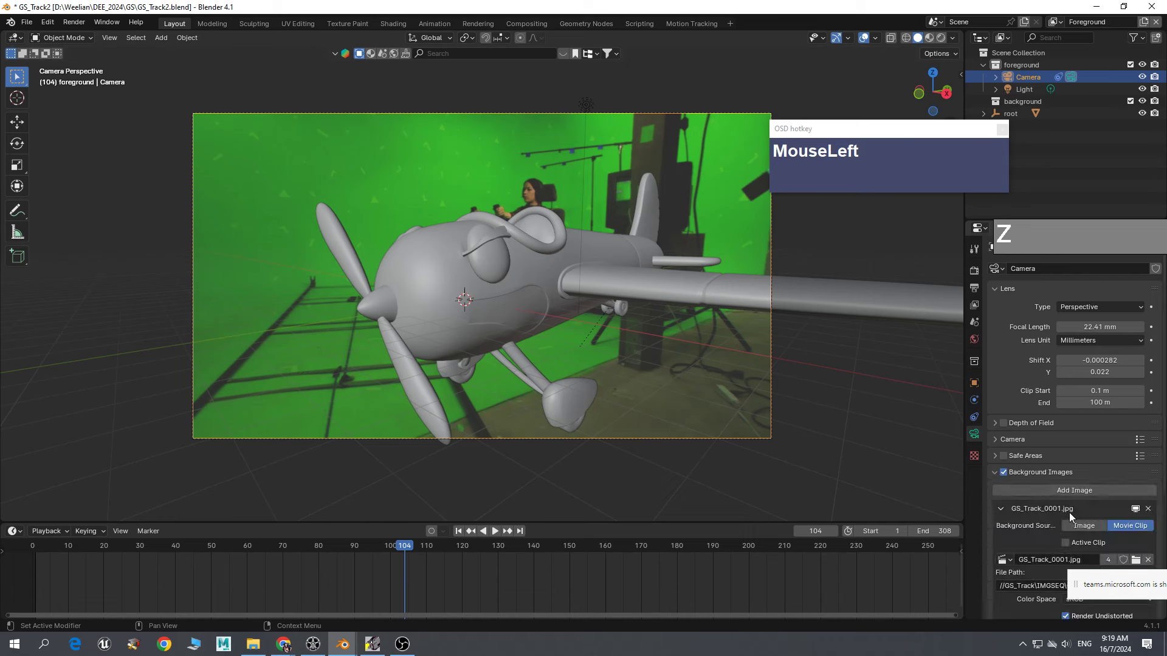
scroll(1070, 512, down, 4)
click(1010, 378)
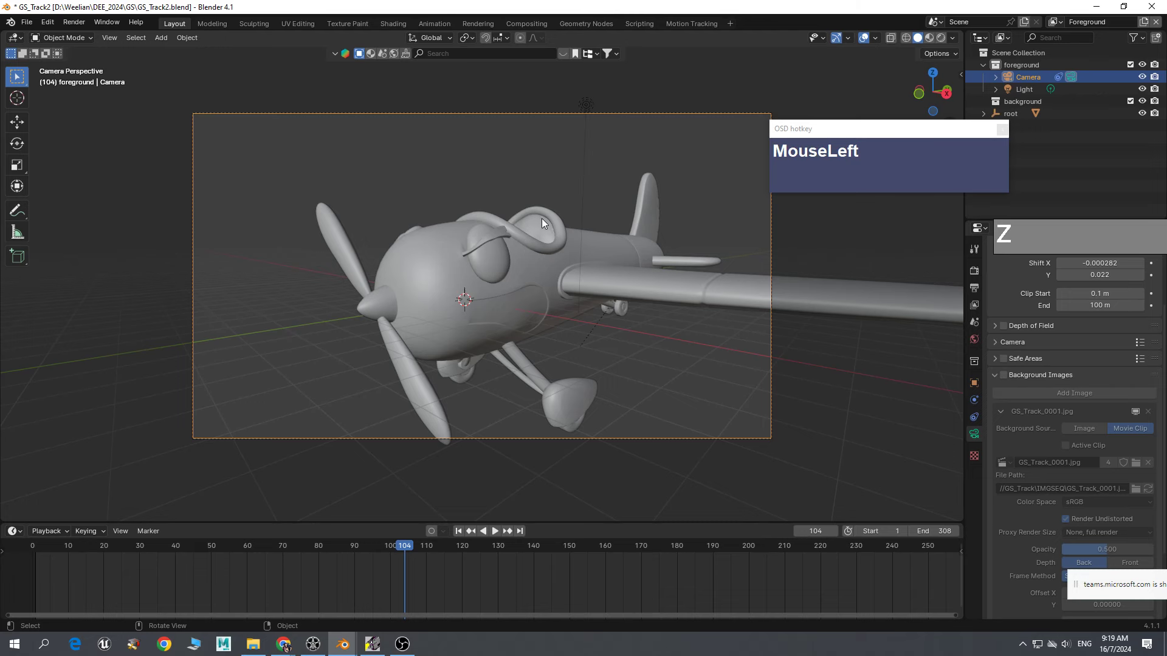
- At frame 252, place the 3D cursor on the upper part of the seat inside the airplane's cockpit
drag(404, 545, 932, 589)
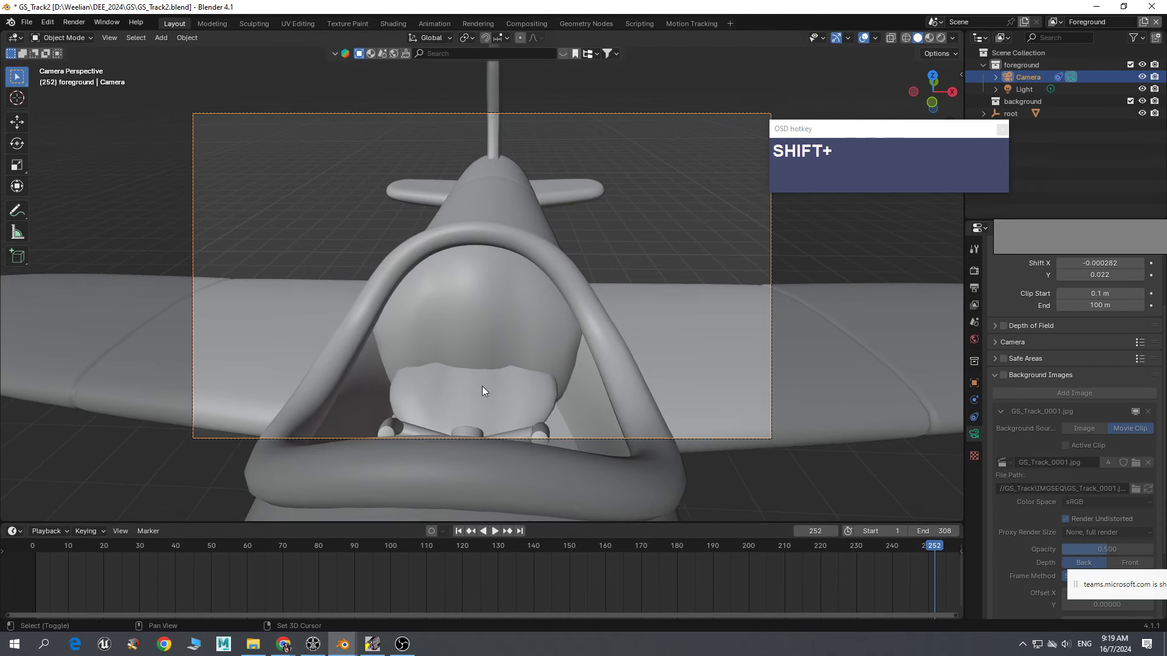
shift+right_click(473, 370)
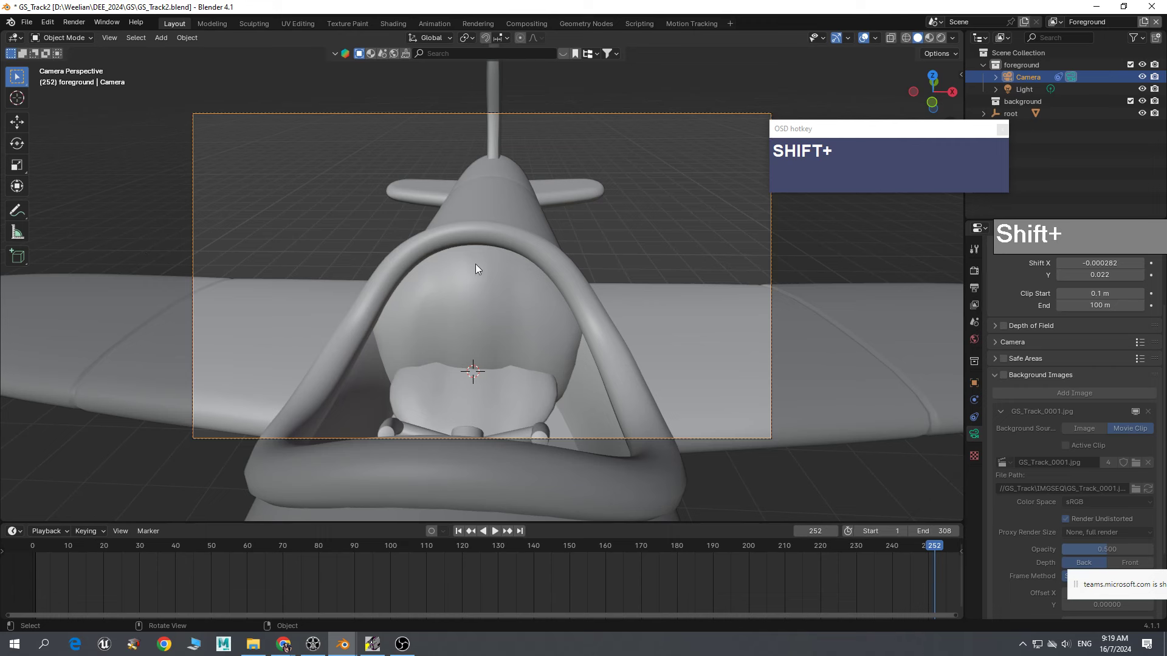
shift+right_click(480, 314)
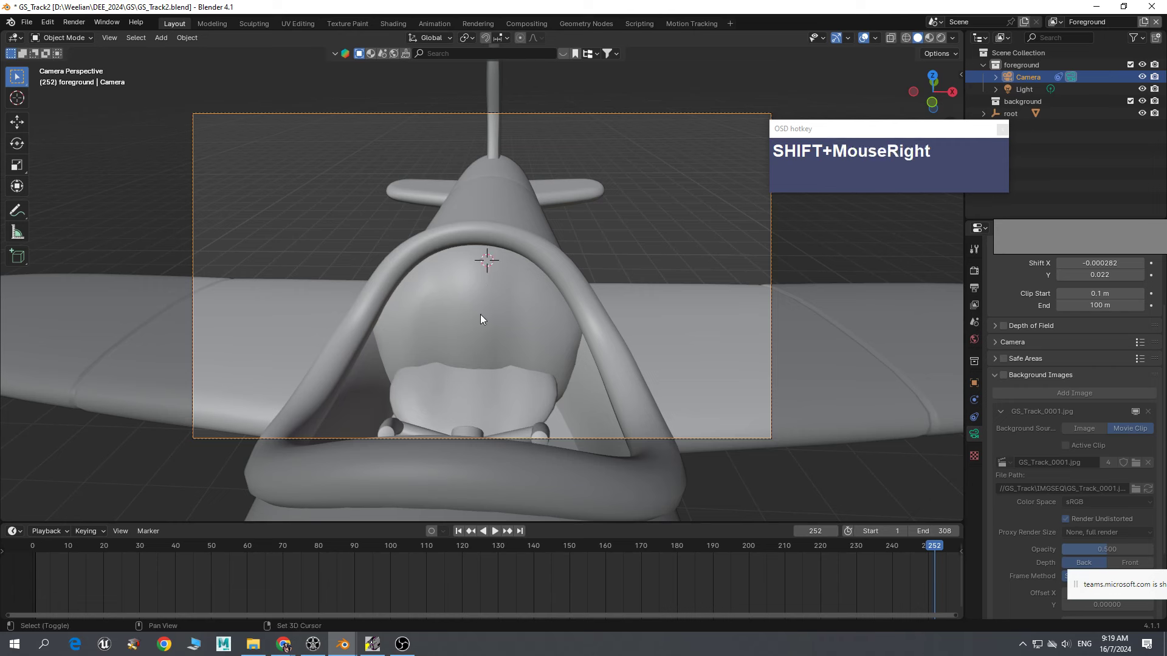
shift+right_click(472, 266)
shift+right_click(477, 319)
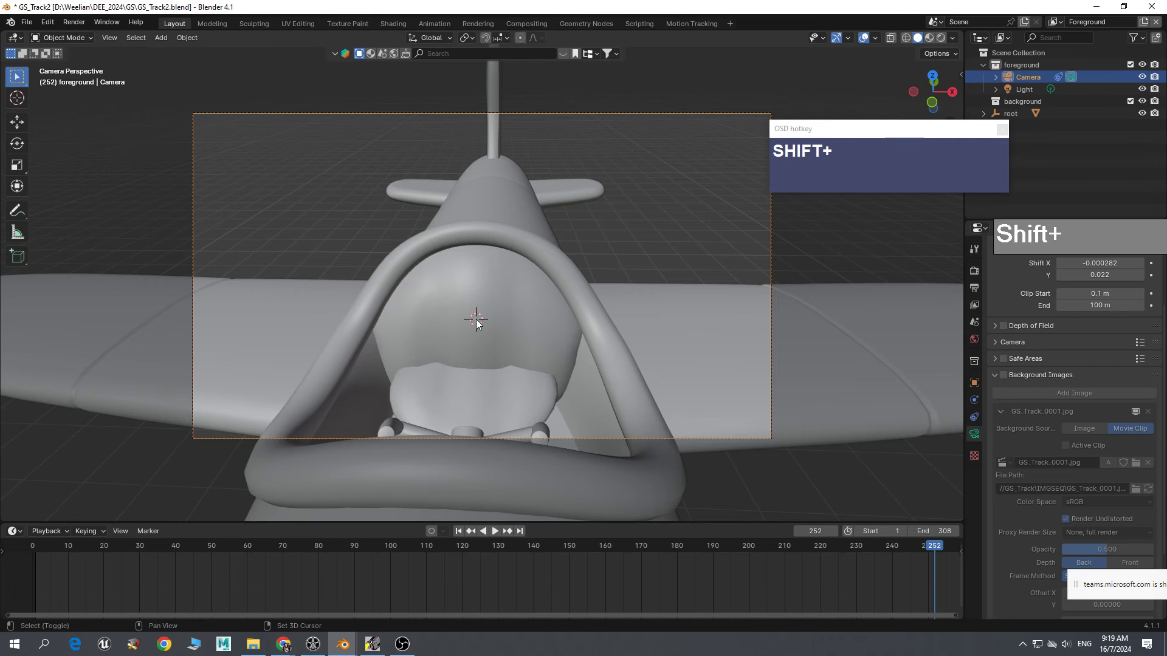
shift+right_click(473, 382)
- Find the Import Images as Planes add-on in the preferences and make sure it is enabled
click(48, 22)
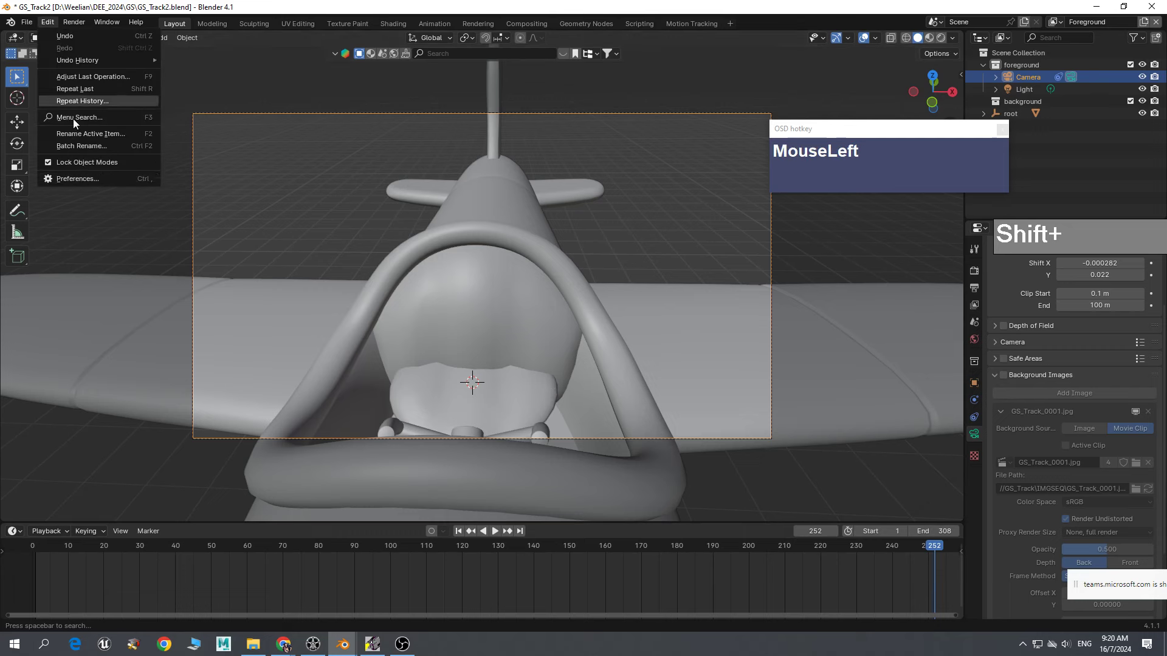
click(79, 183)
click(340, 53)
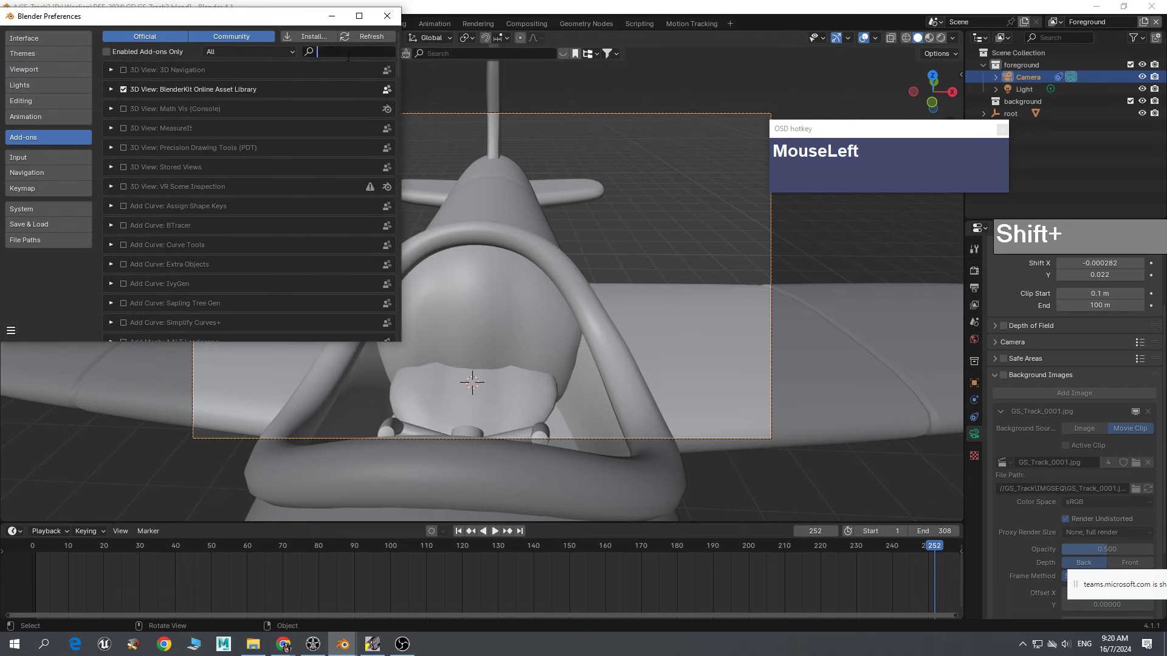
text(IMPORT_KM)
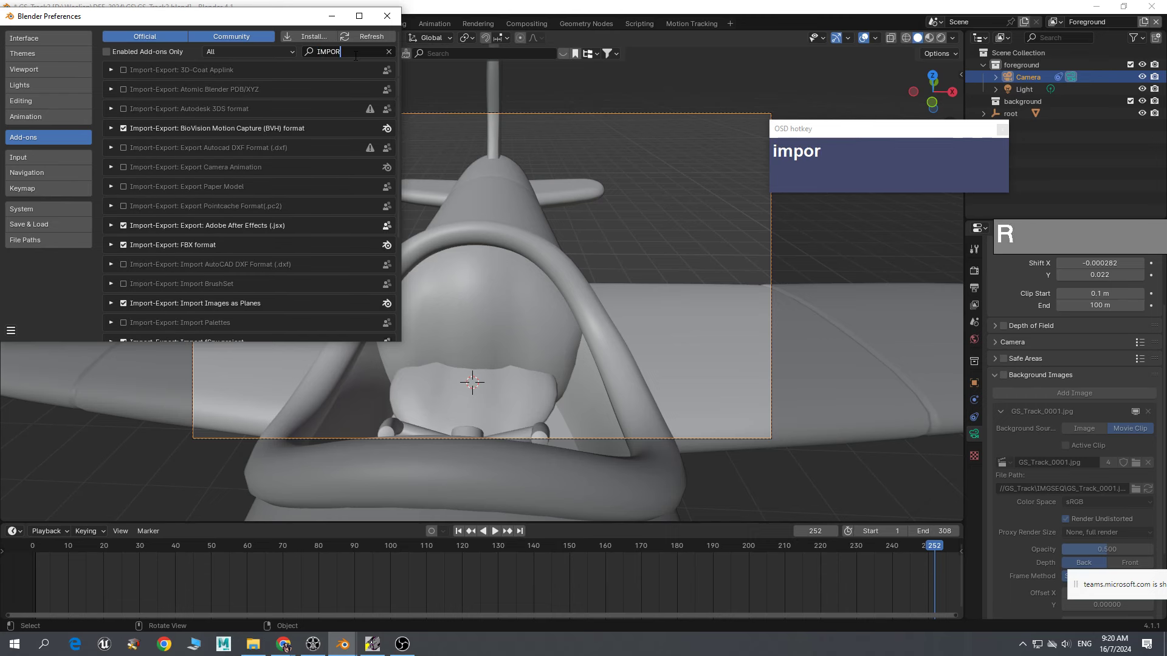
key(BackSpace)
key(BackSpace)
text(IMAG)
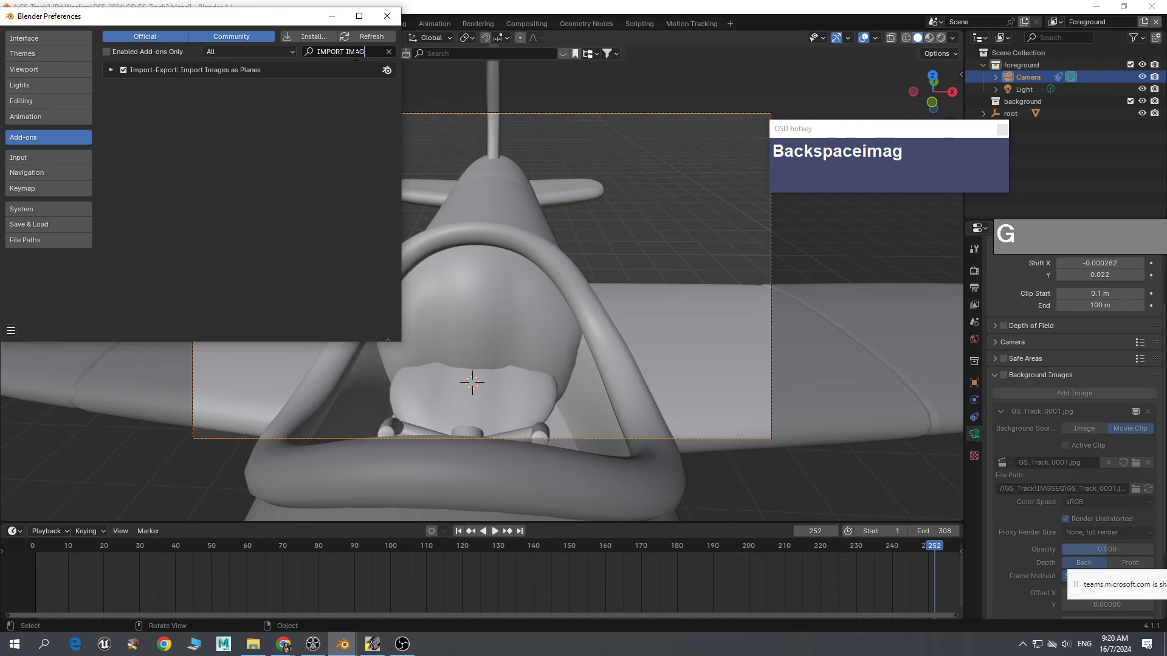
click(123, 70)
click(389, 17)
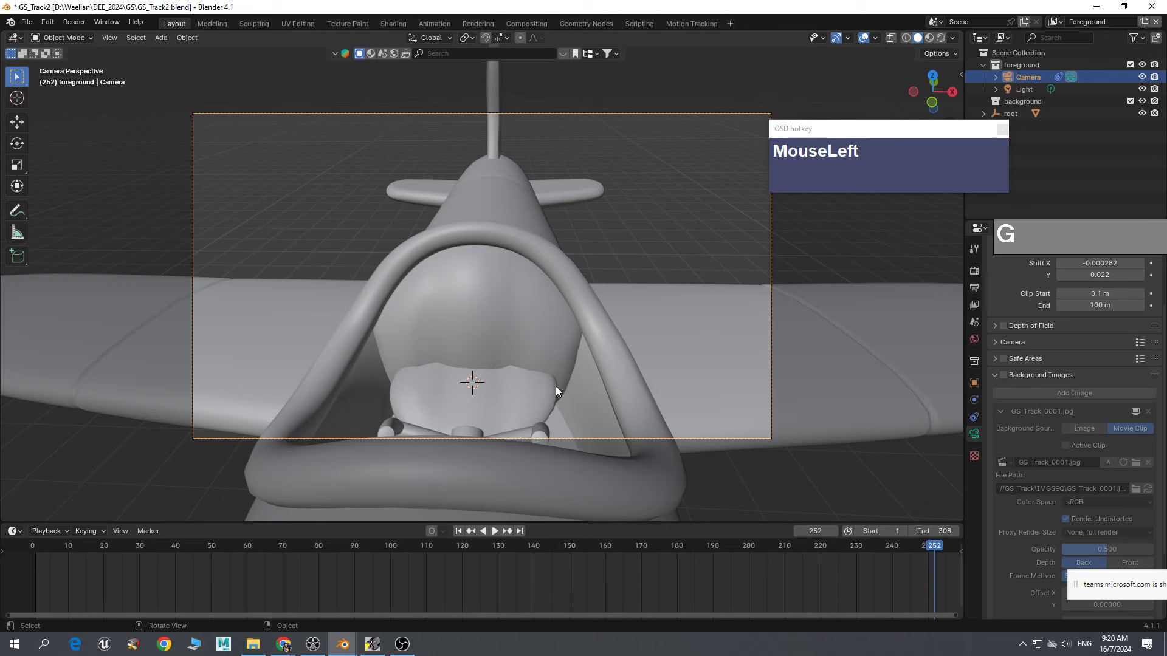
- Start an Images as Planes import and reposition the file browser window
click(34, 23)
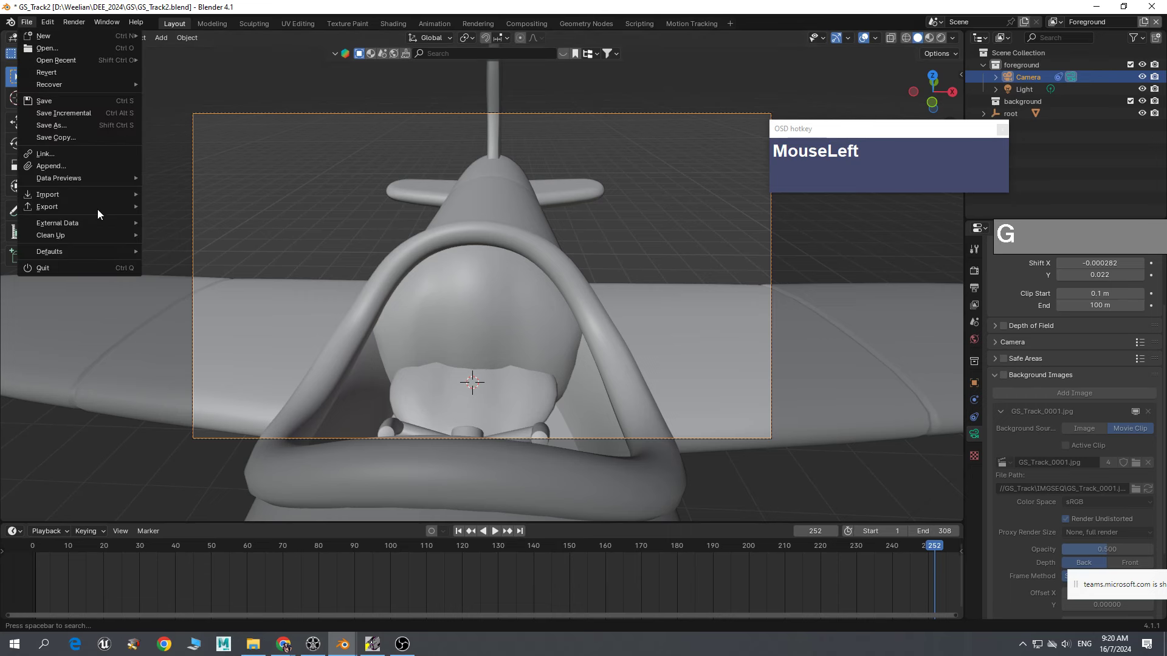
mouse_move(67, 196)
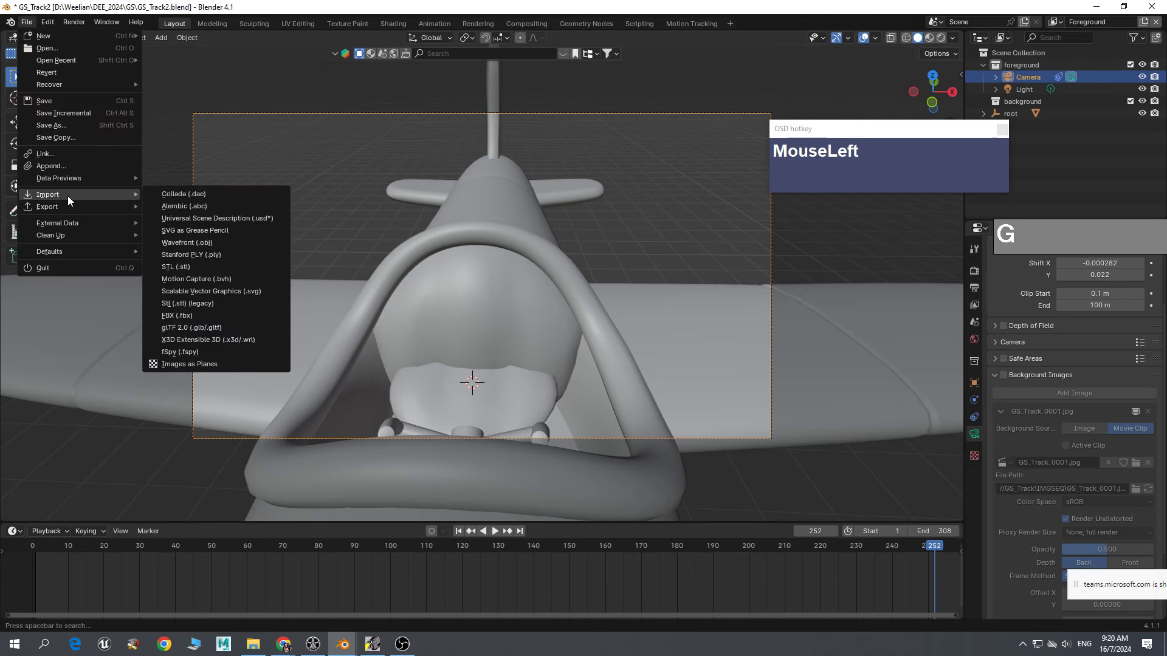
click(199, 363)
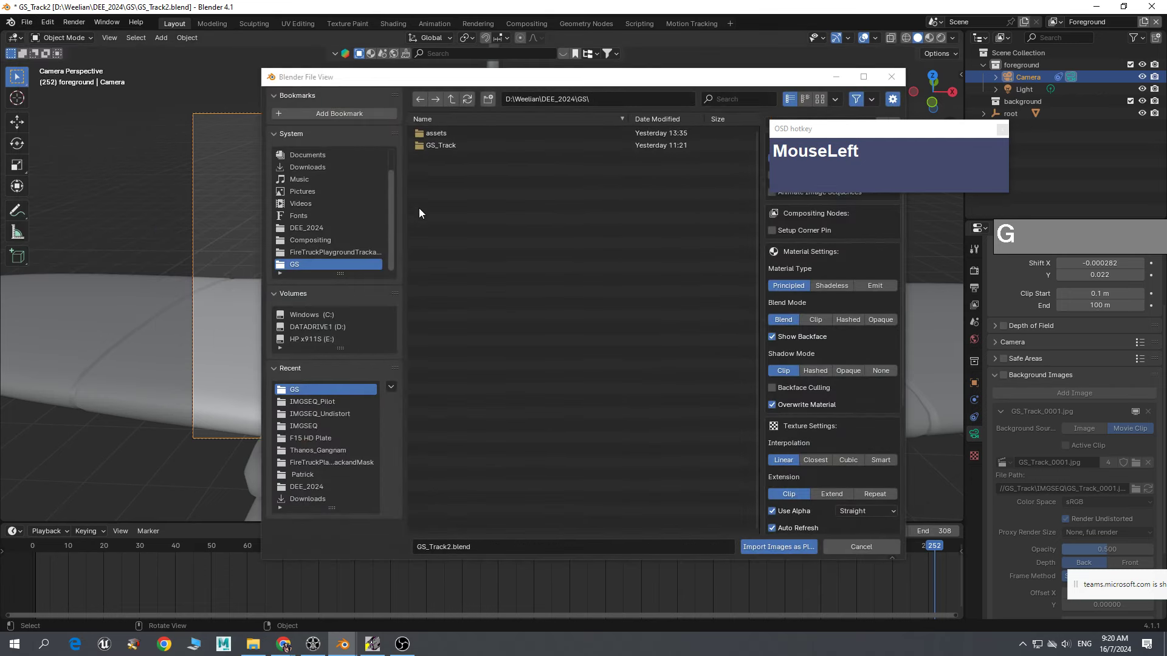
drag(577, 80, 532, 67)
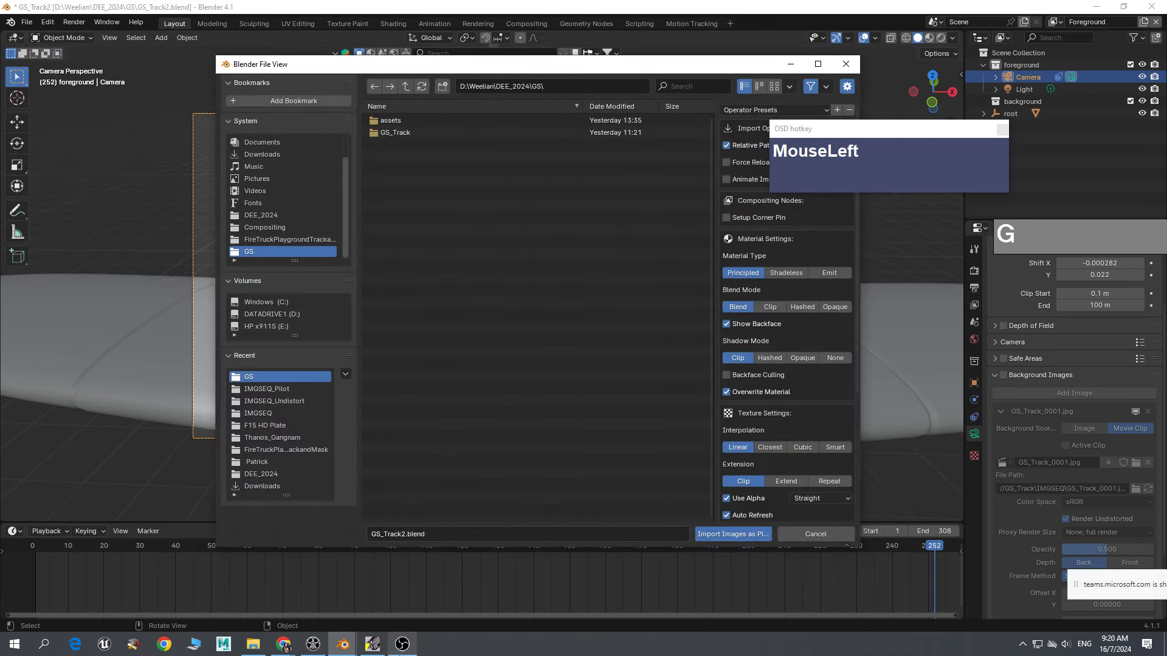
- Switch to djv, scrub through the Pilot_0001-0308.png sequence to examine the cut-out pilot, and minimize the viewer
click(312, 644)
drag(607, 535, 830, 541)
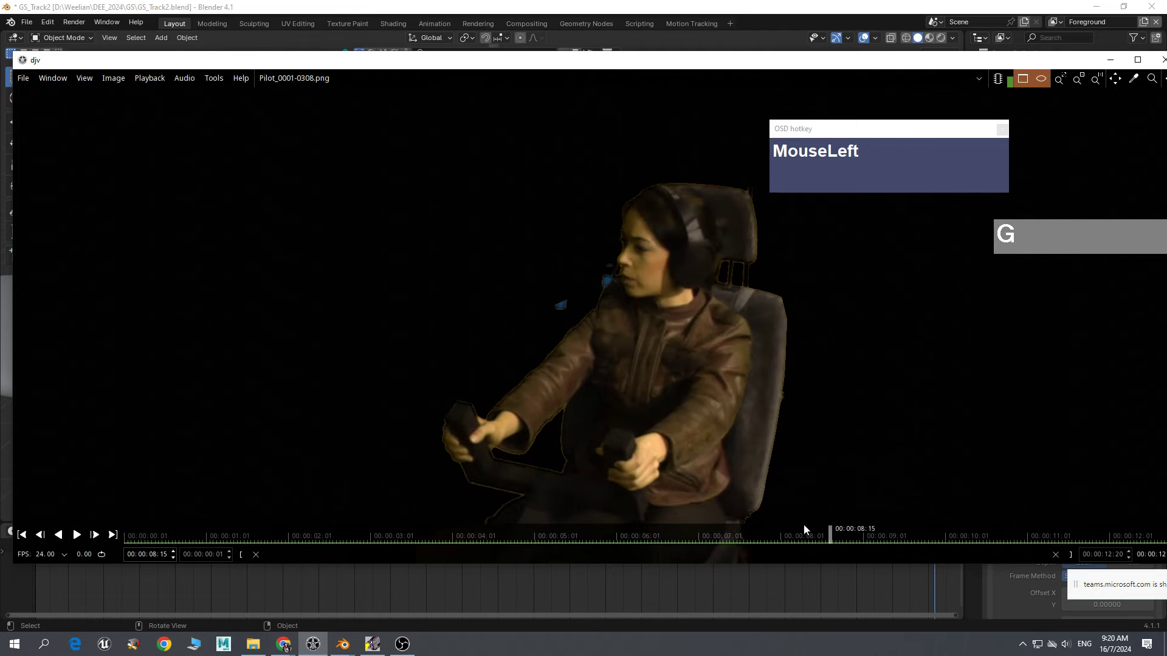
click(846, 535)
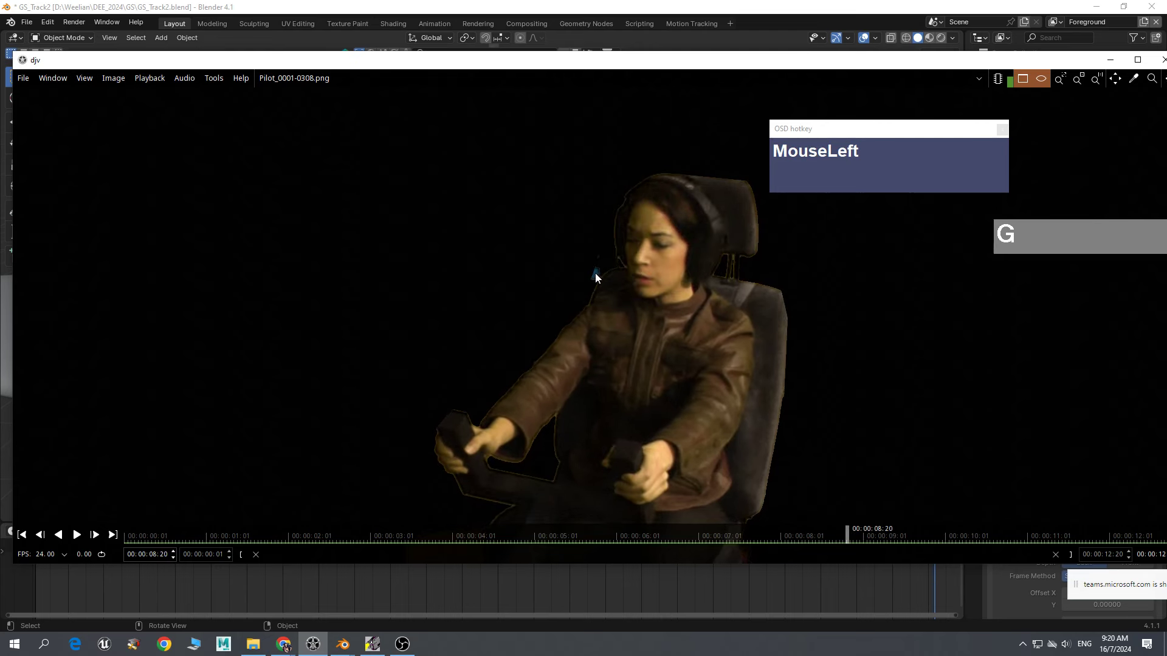
drag(852, 535, 492, 534)
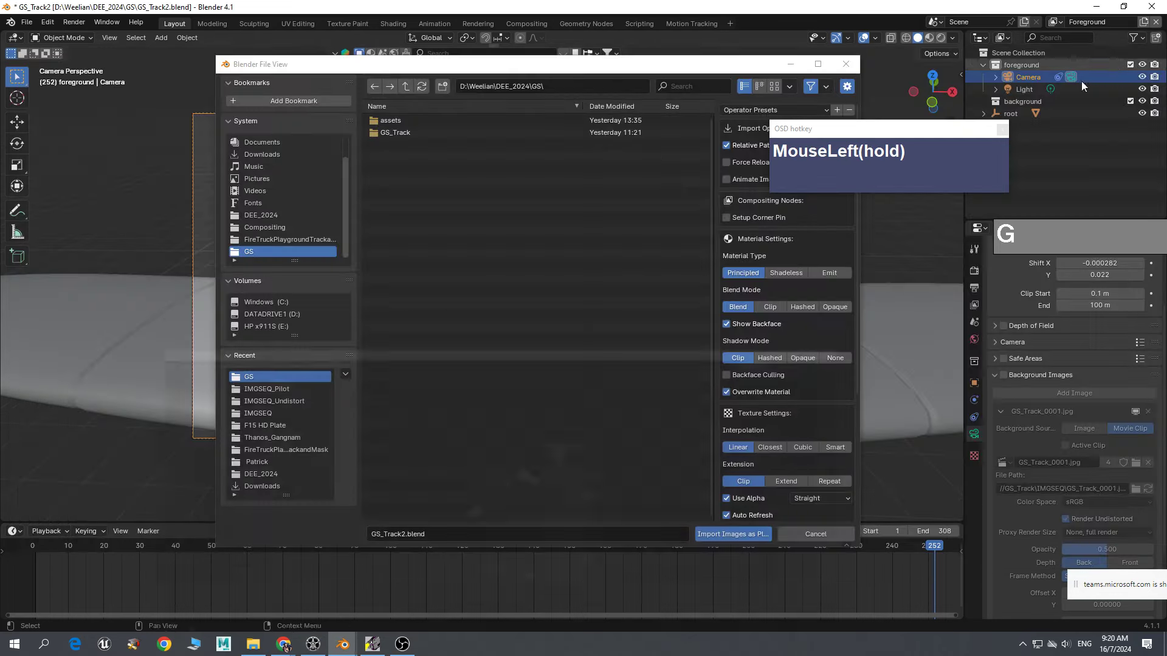
click(1111, 60)
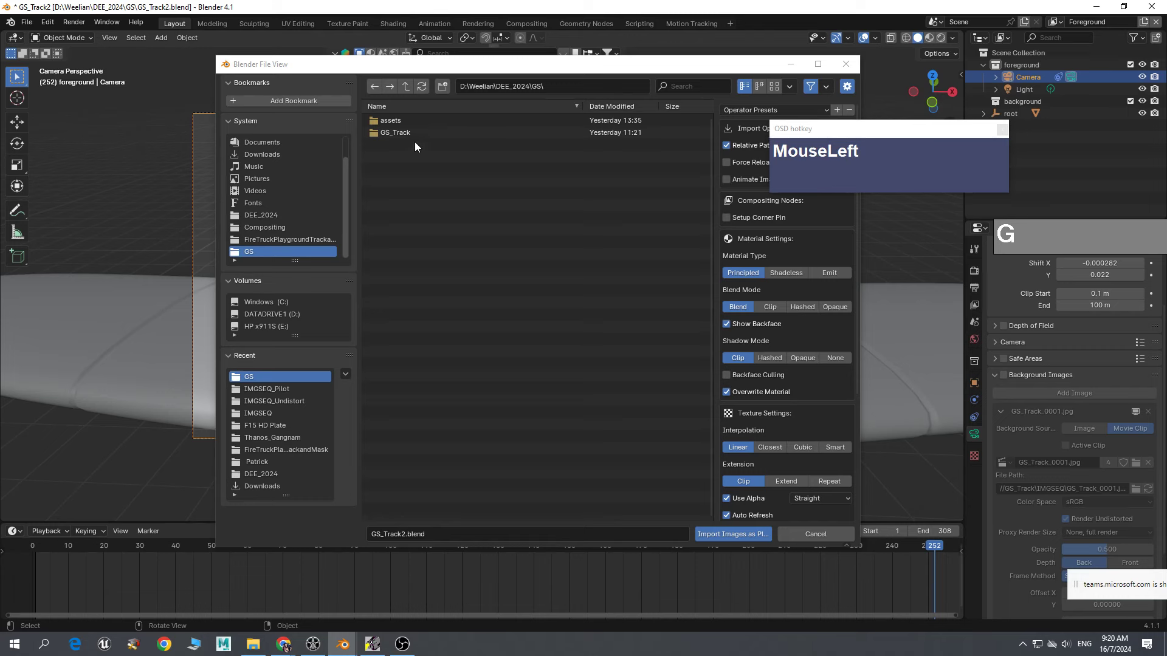
- Open the GS_Track\IMGSEQ_Pilot folder and choose Pilot_0001.png for the Images as Planes import
click(380, 133)
click(395, 145)
click(406, 119)
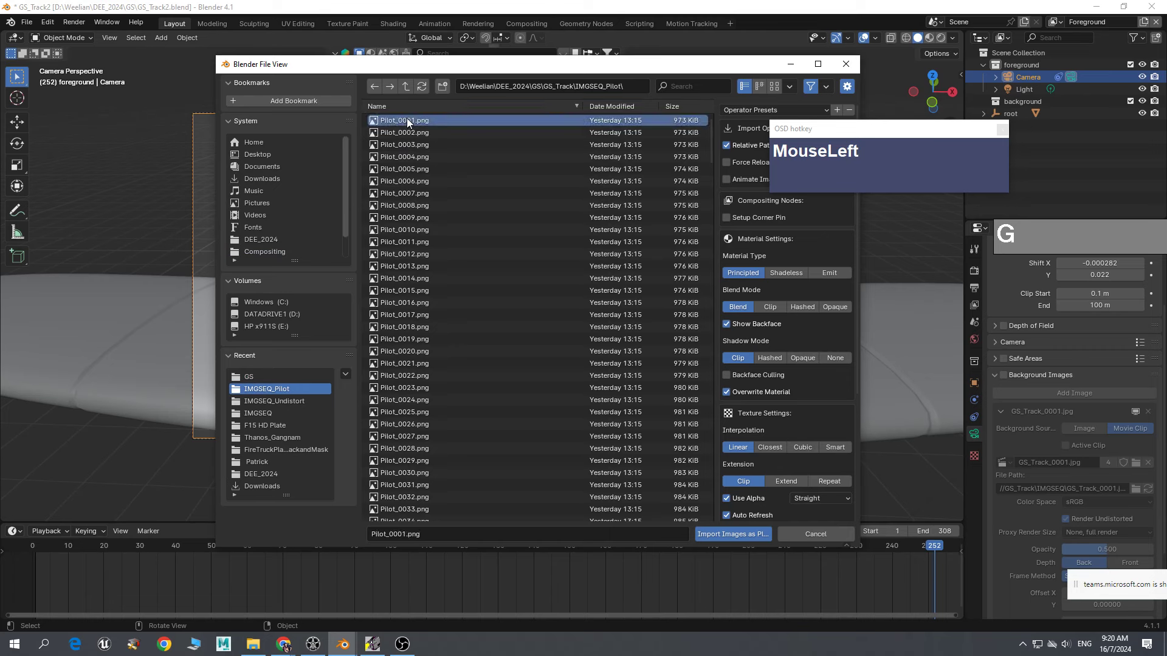
drag(618, 67, 480, 60)
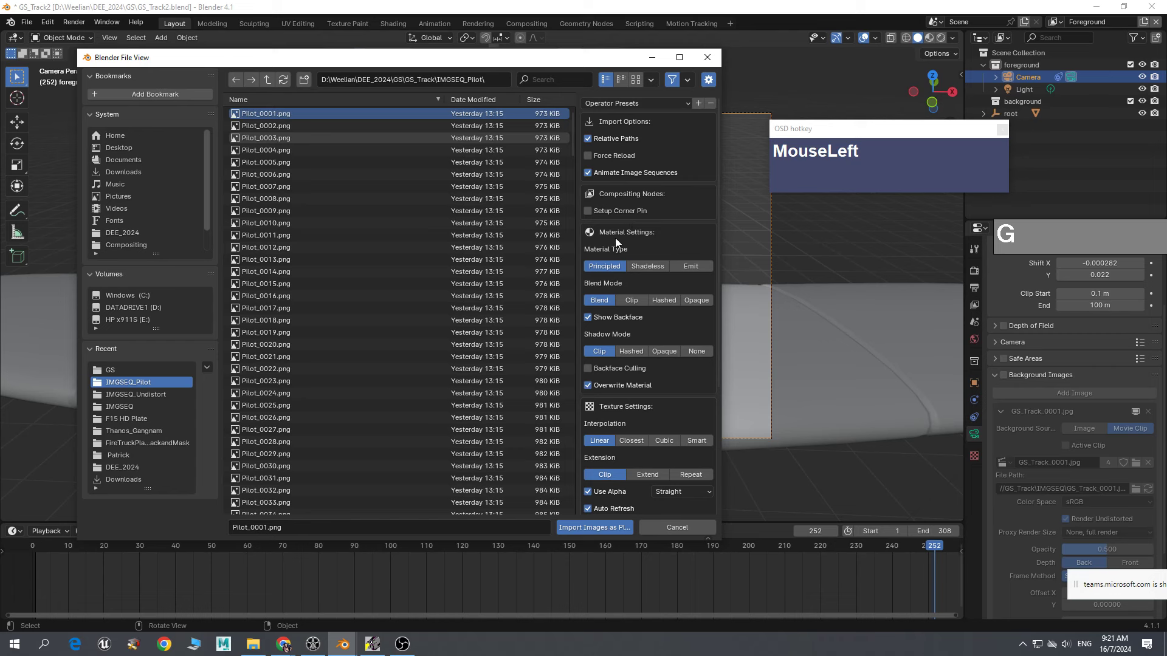
- Import the pilot images as a plane with Animate Image Sequences enabled and the material type set to Emit
click(695, 266)
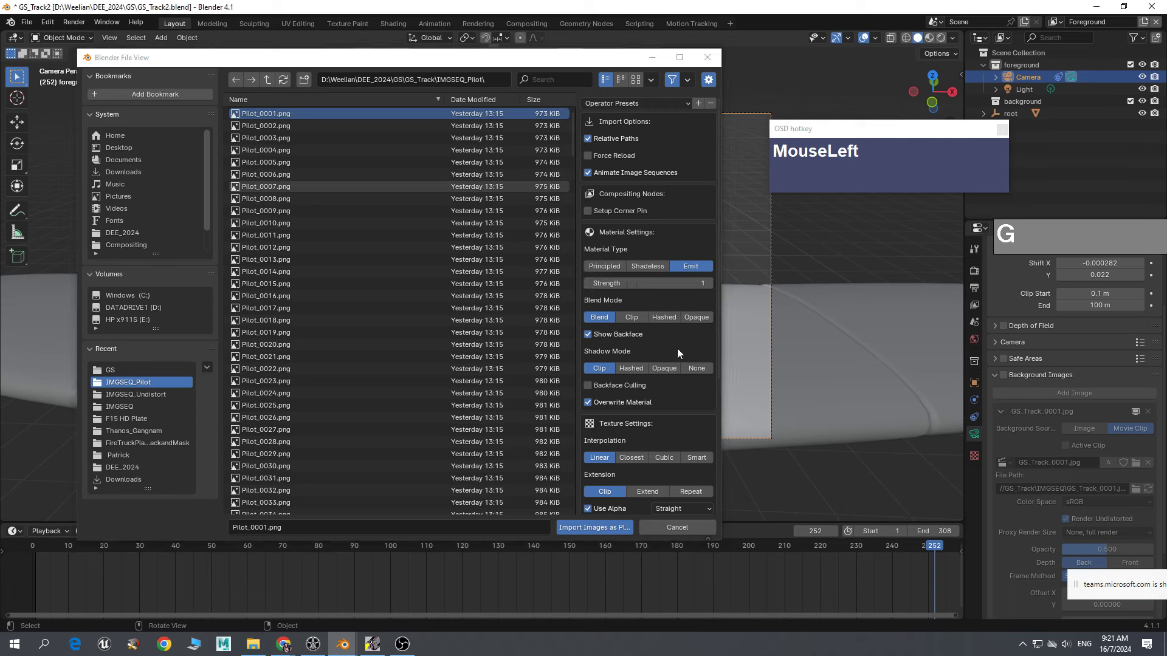
scroll(683, 346, down, 7)
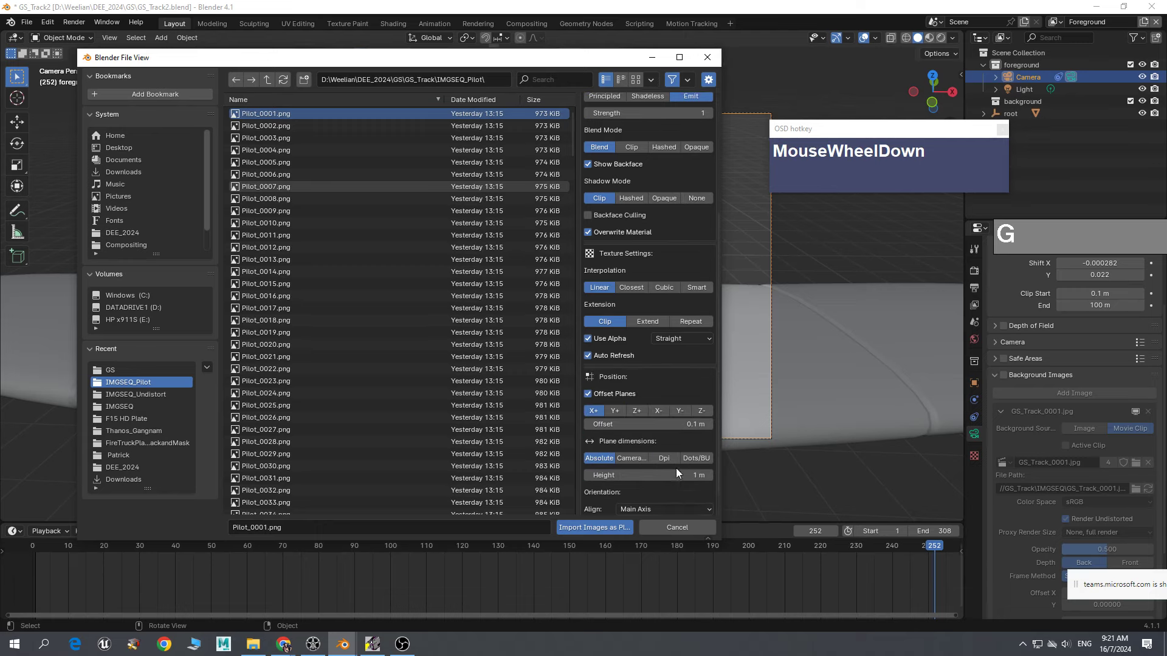
scroll(681, 401, up, 8)
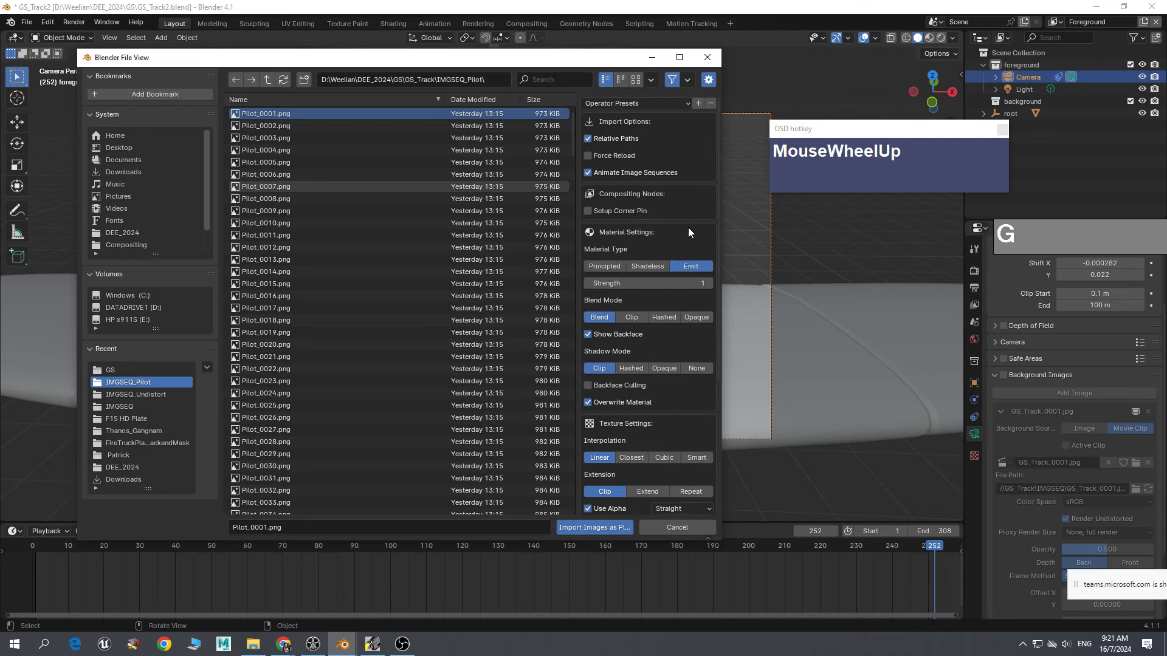
click(601, 527)
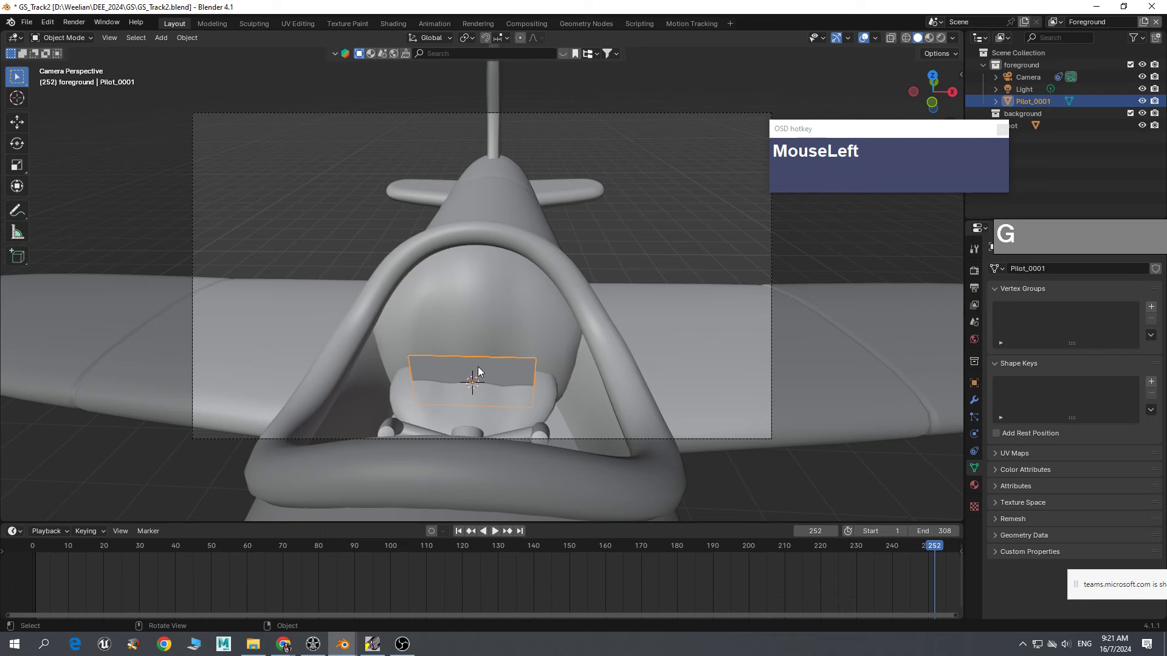
- Switch the viewport to Rendered shading and go to frame 251 to view the pilot plane
key(z)
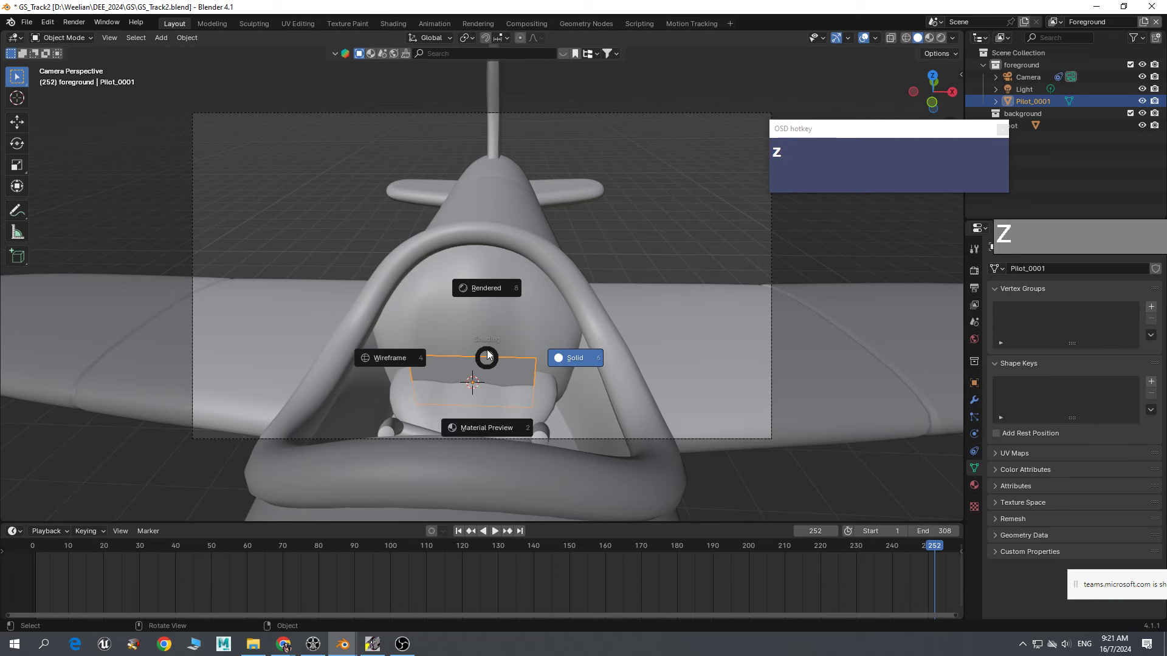
click(488, 283)
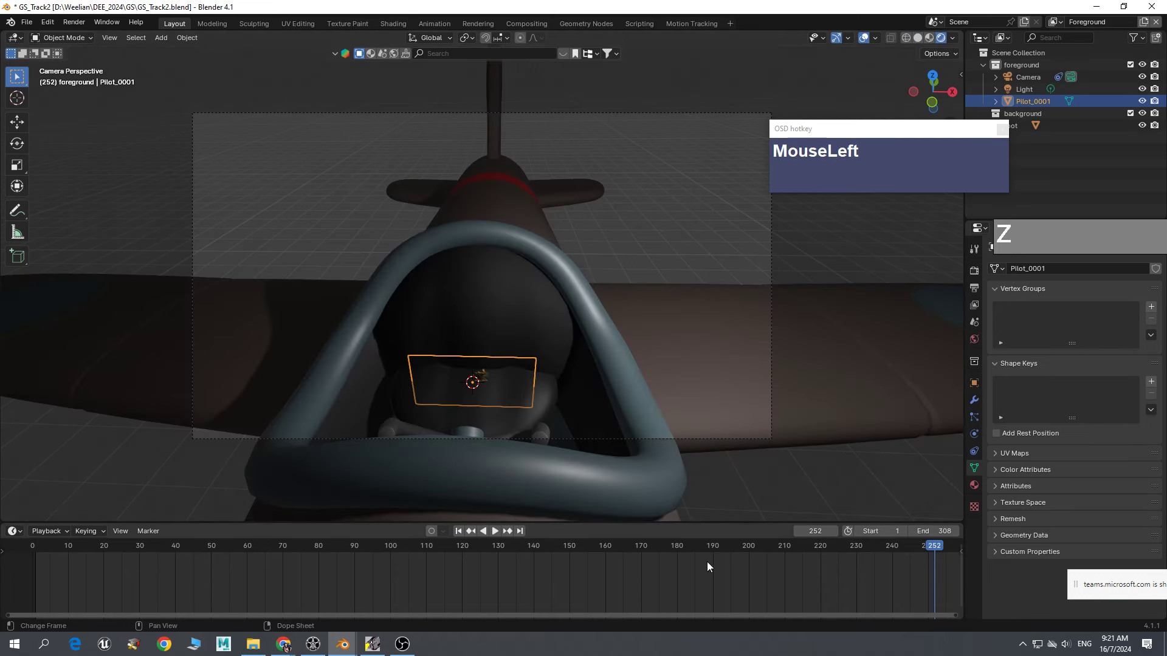
mouse_move(921, 556)
mouse_down()
mouse_move(899, 548)
mouse_move(943, 548)
mouse_move(931, 549)
mouse_up()
click(481, 369)
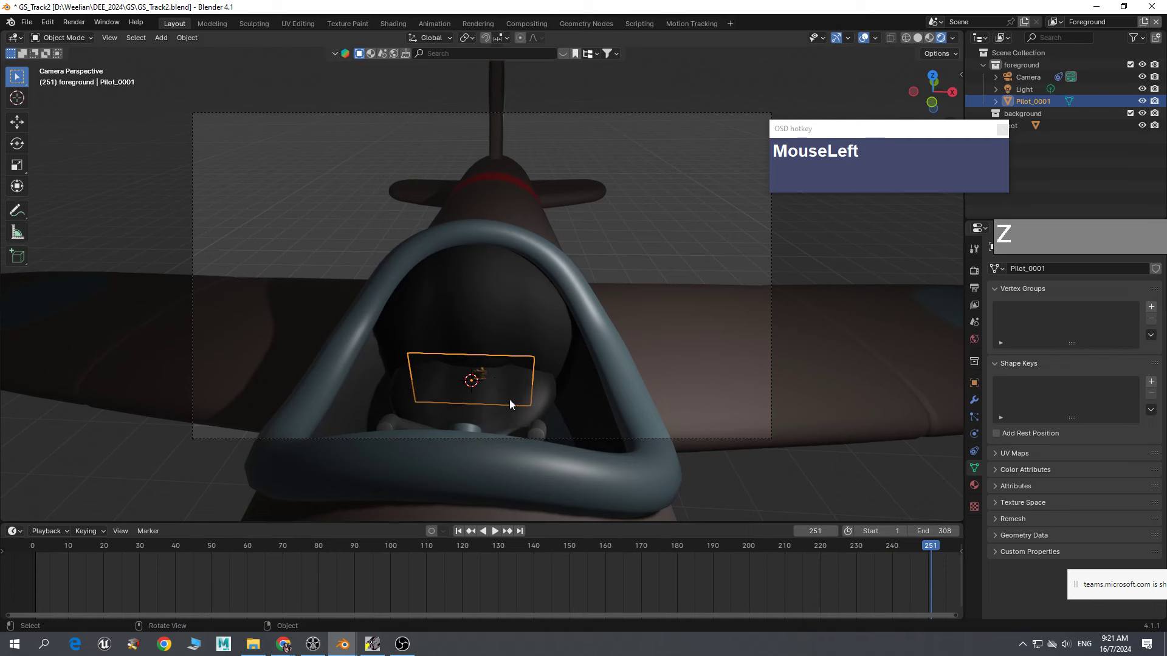
- Try stretching the pilot plane along the Z axis only, and undo the scaling
key(s)
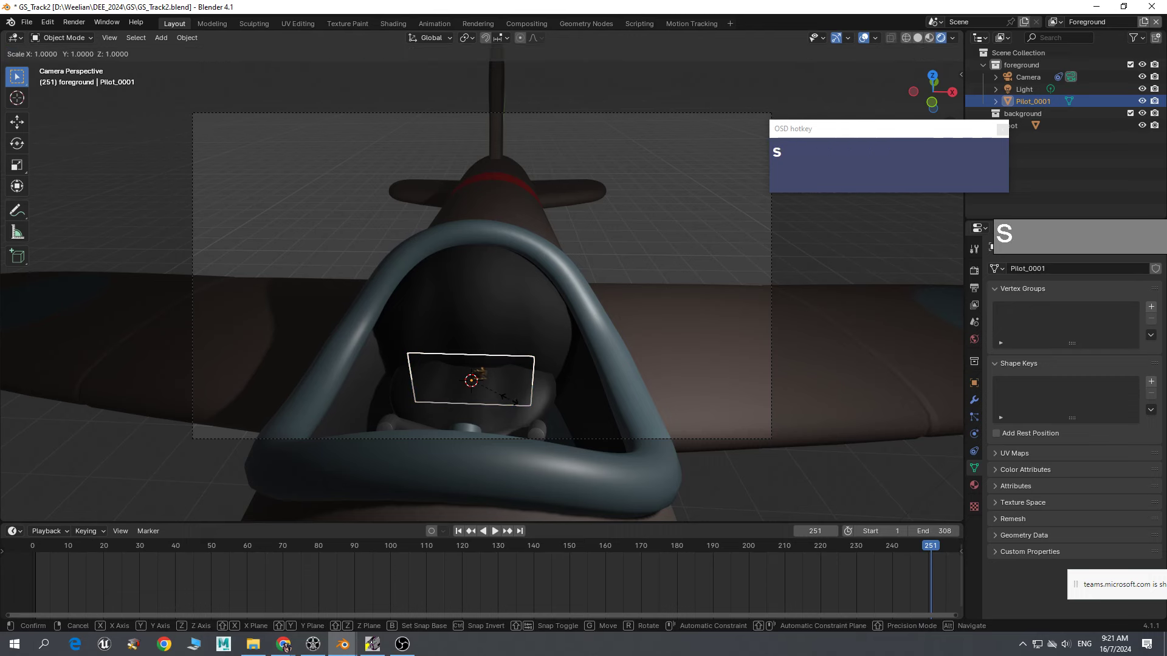
key(z)
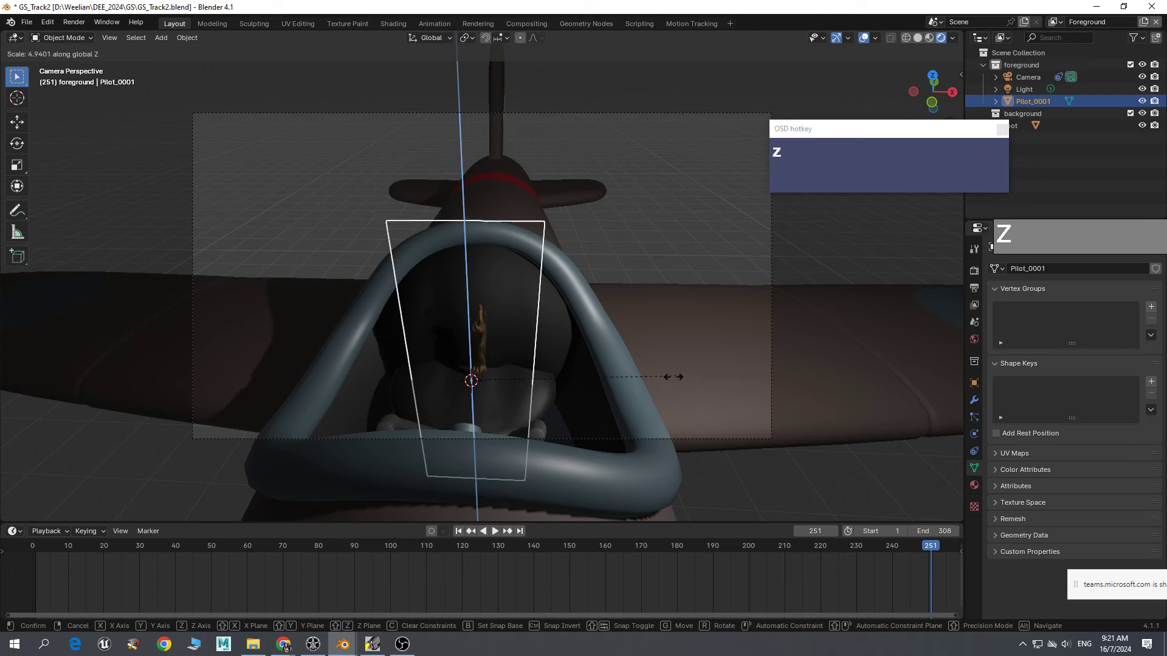
click(747, 380)
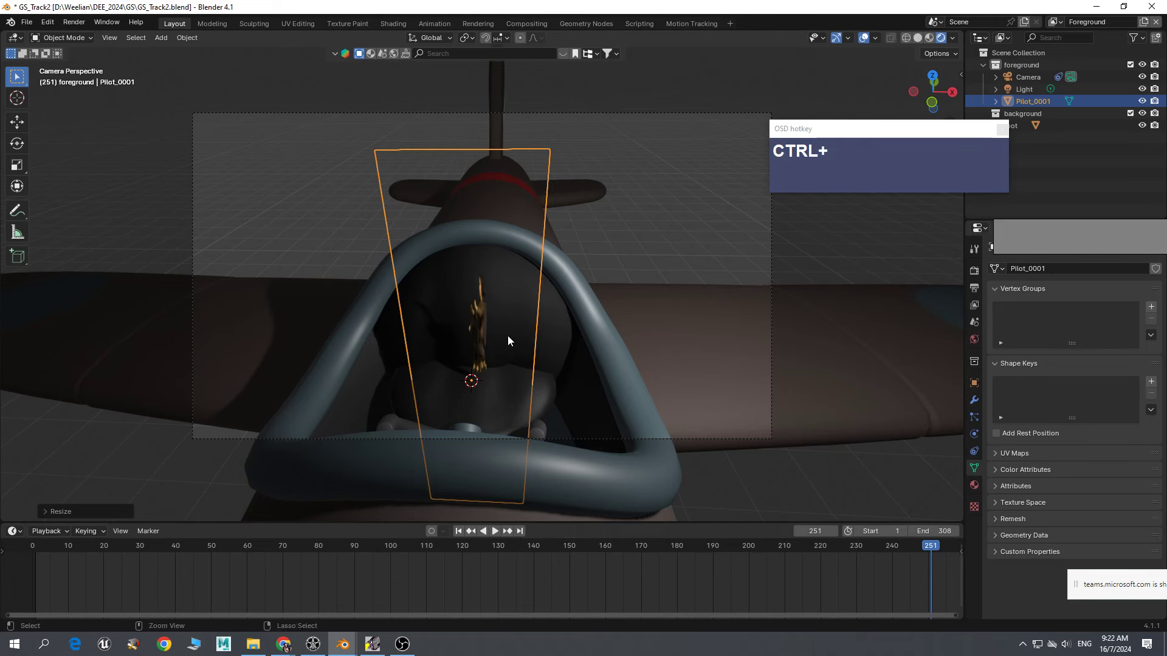
key(ctrl+z)
- Scale the pilot plane up uniformly to suit the cockpit and check its size at frame 207
key(s)
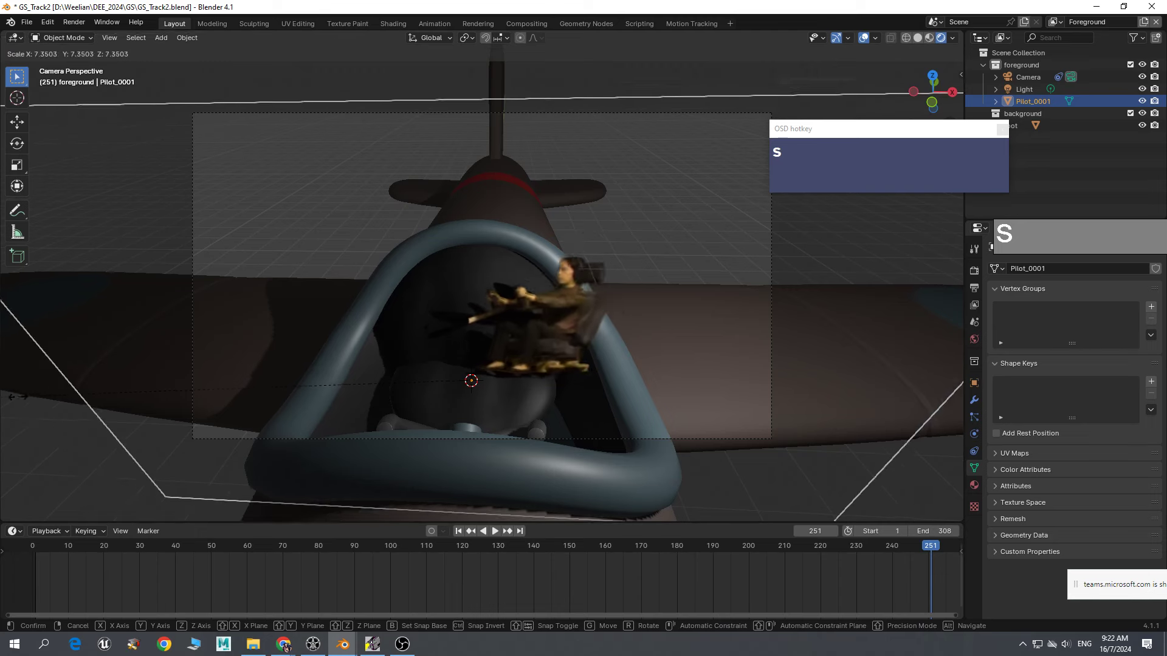
click(291, 383)
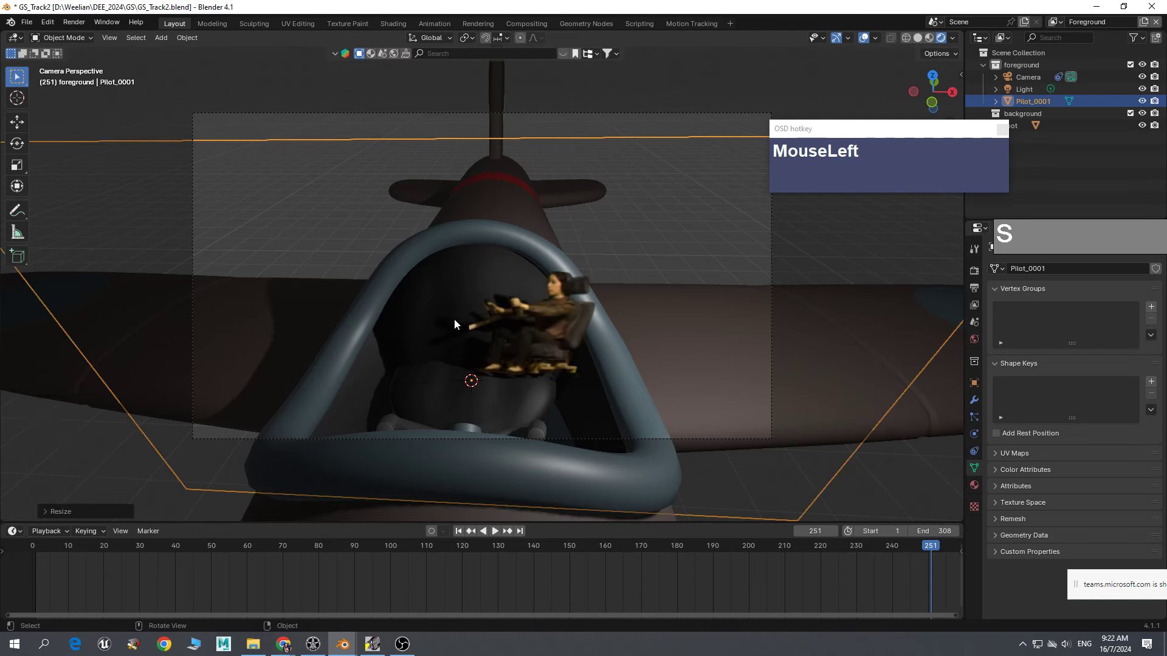
drag(921, 546, 776, 546)
click(561, 292)
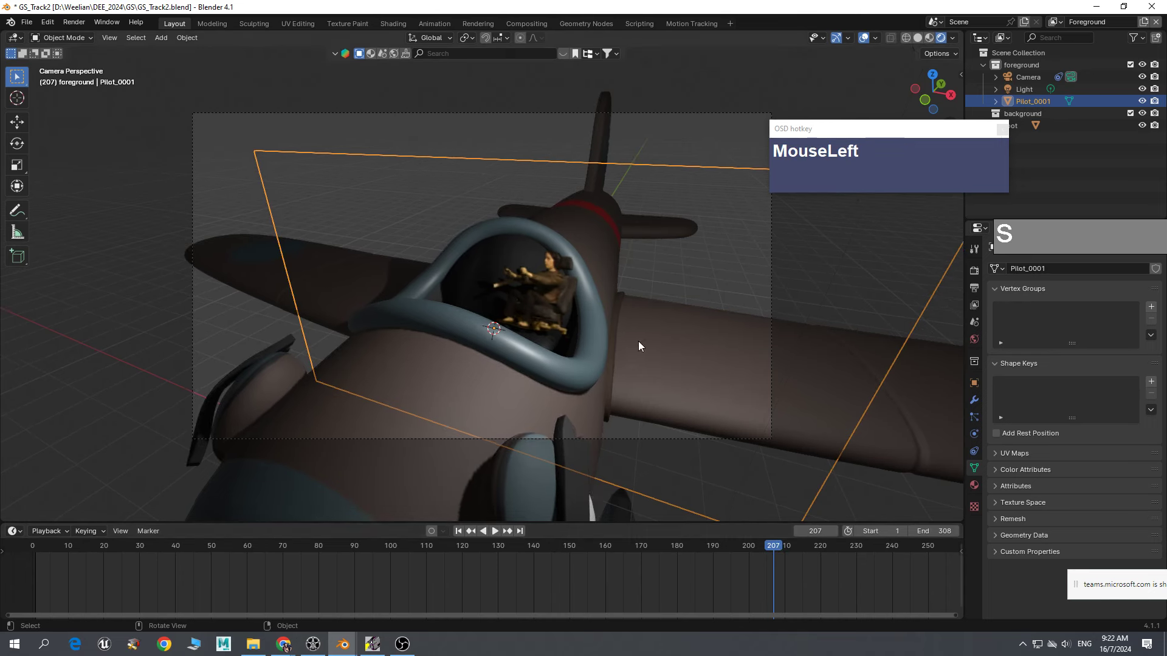
drag(906, 131, 766, 91)
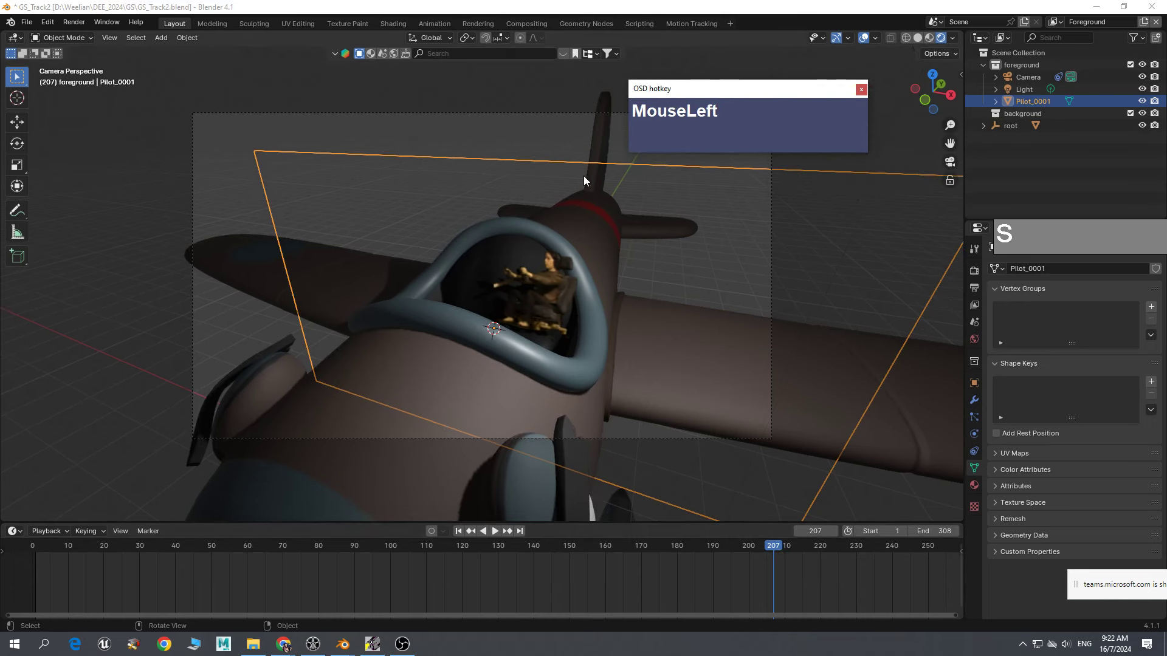
- In the pilot plane's material, set the Alpha texture's source to Image Sequence with 308 frames
click(974, 485)
scroll(1112, 465, down, 3)
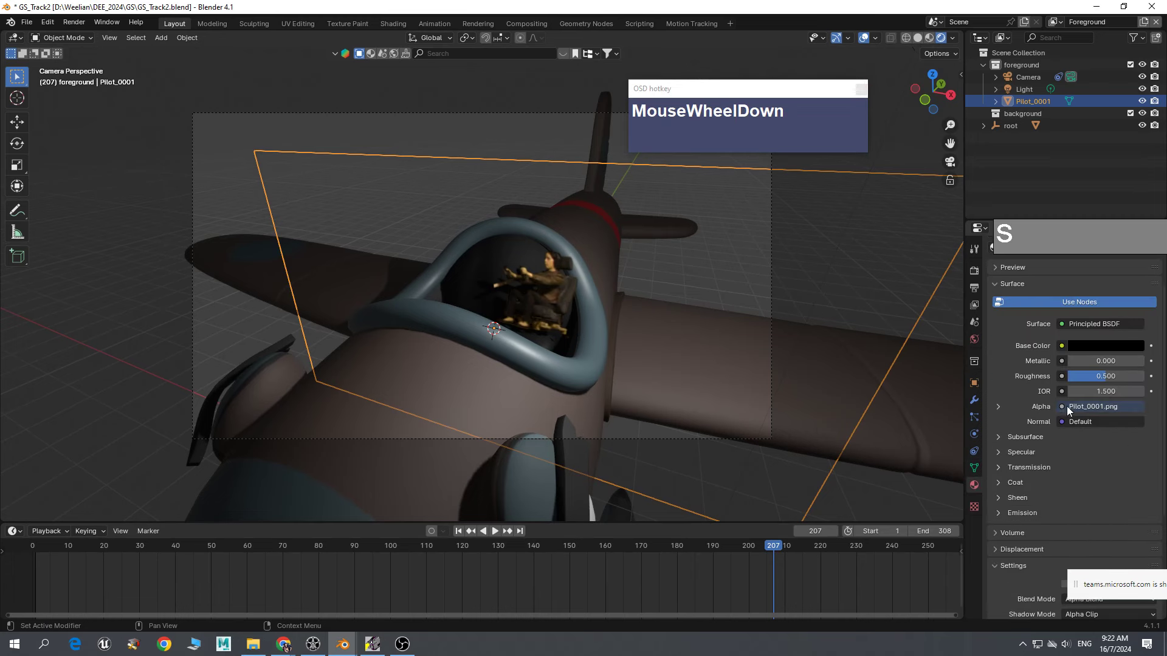
click(999, 406)
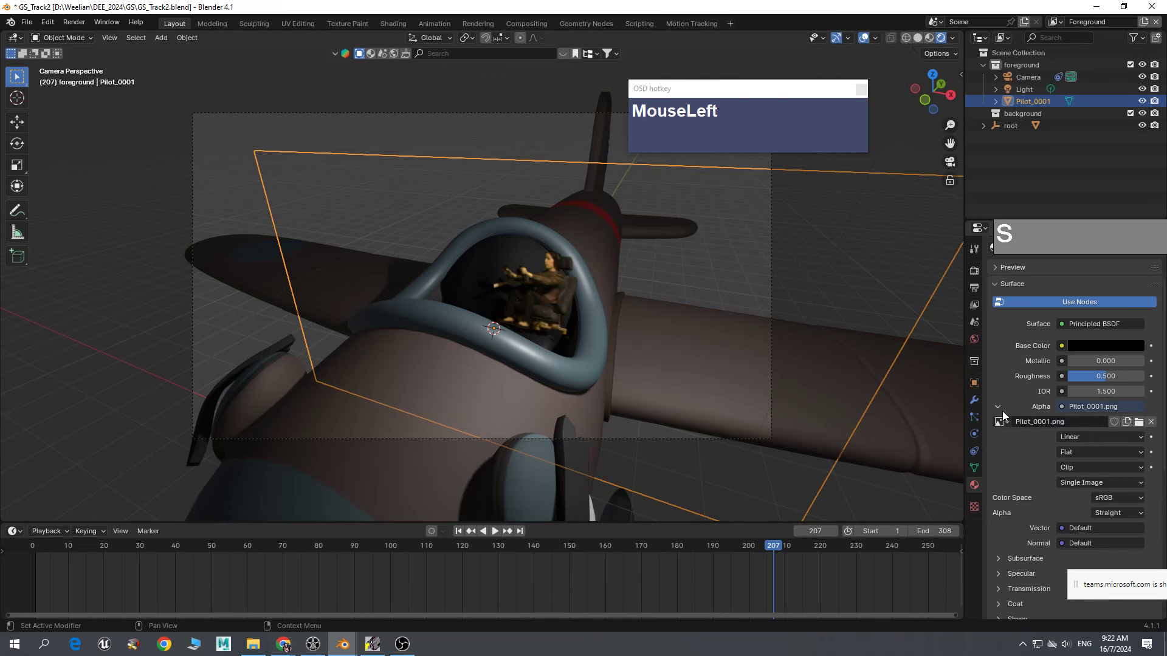
click(1098, 481)
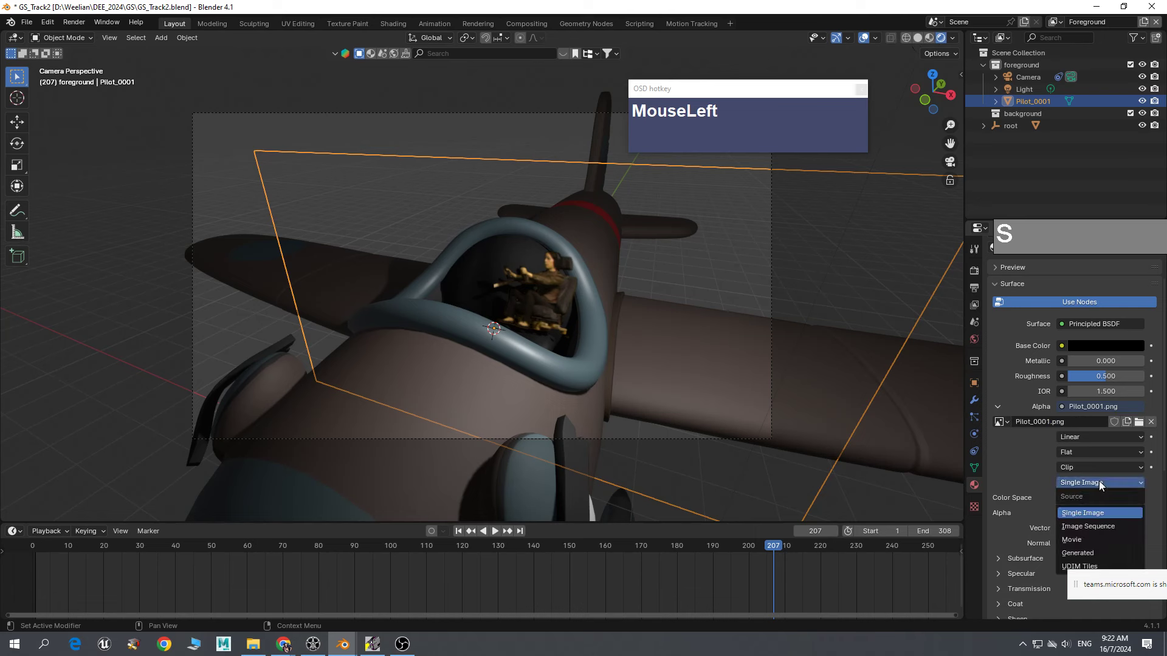
click(1105, 527)
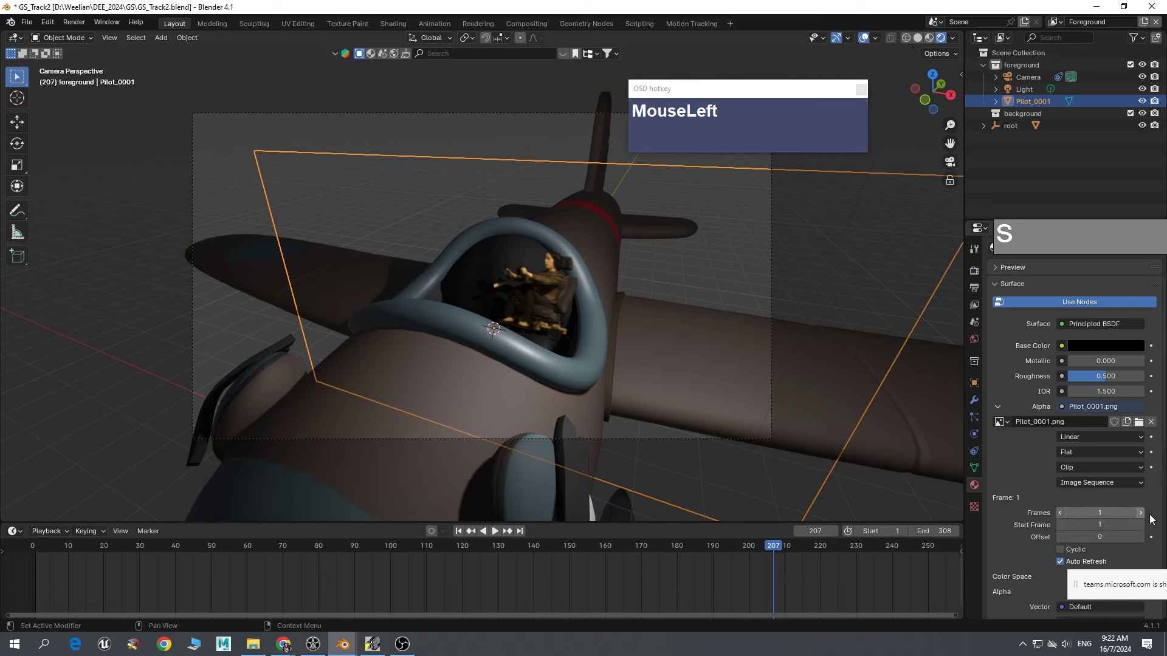
click(1090, 513)
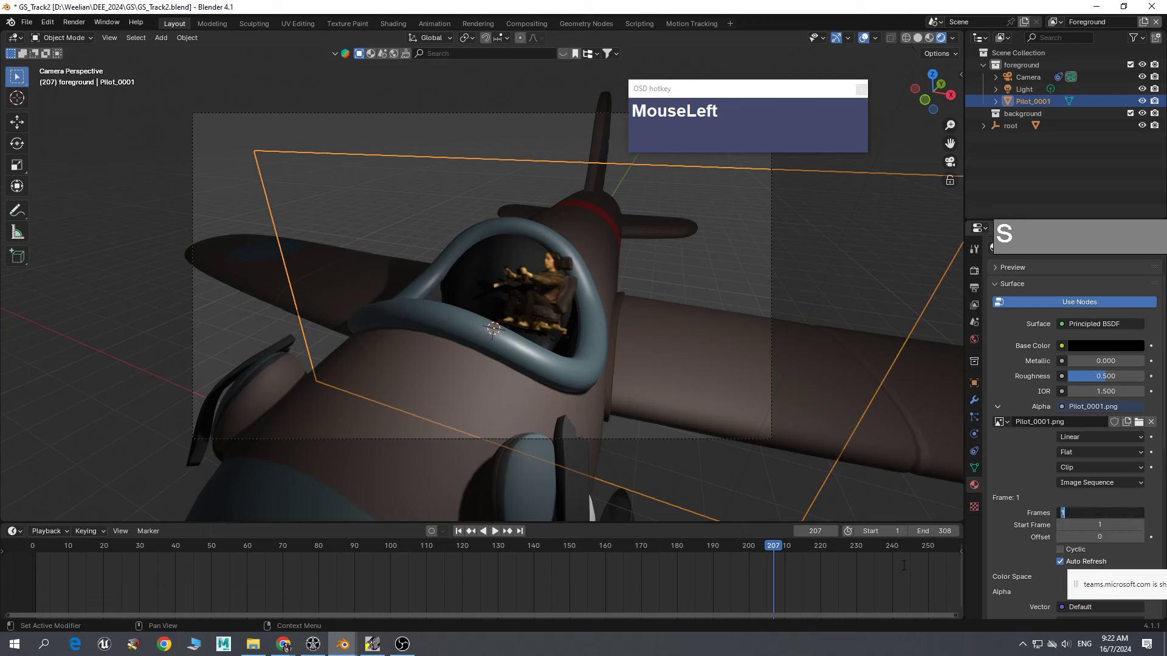
text(308)
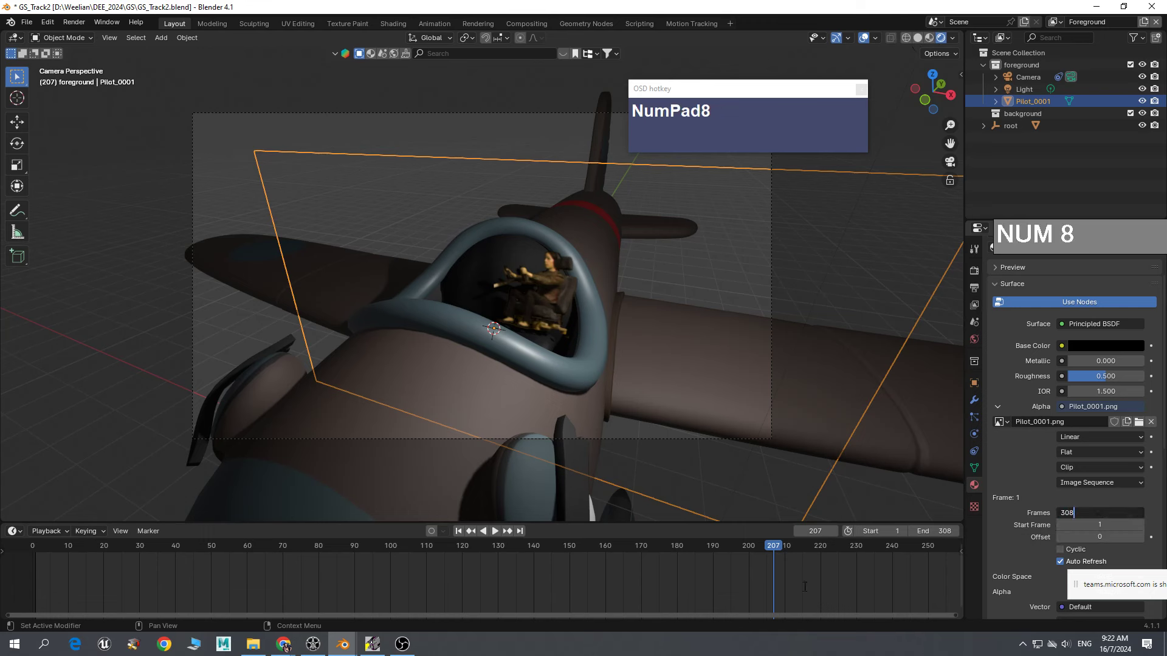
key(Return)
- Go to frame 156 and set the Alpha texture's Vector input to the Window texture coordinate
drag(772, 548, 387, 543)
drag(720, 534, 591, 533)
scroll(1038, 464, down, 4)
scroll(1041, 463, down, 4)
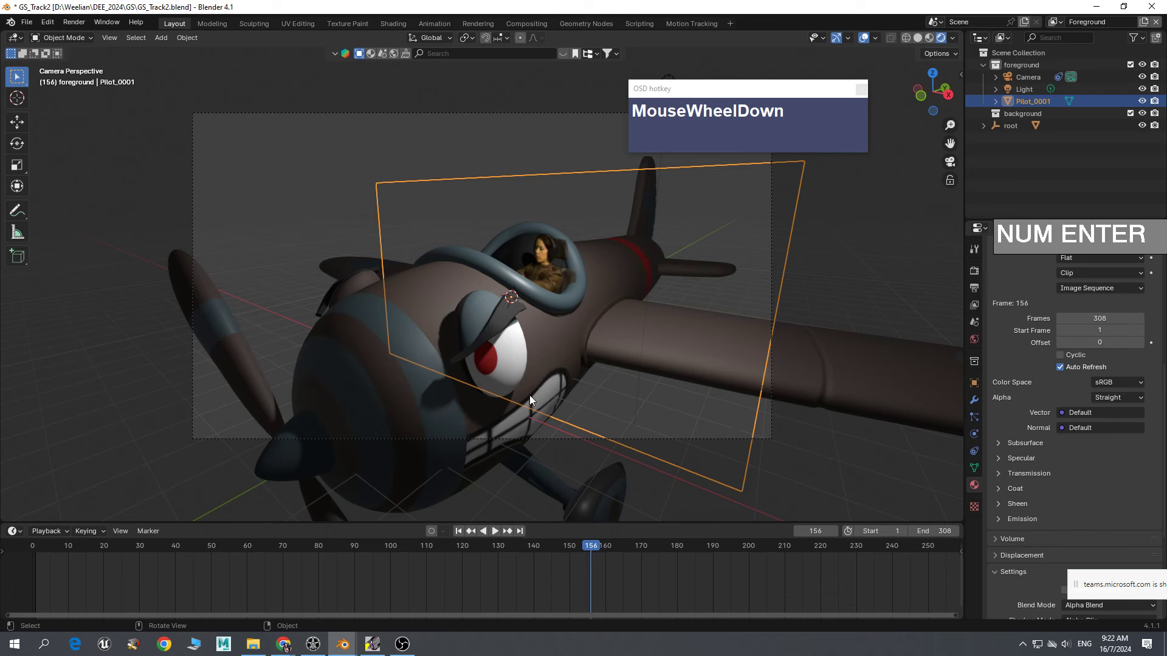
drag(853, 90, 821, 57)
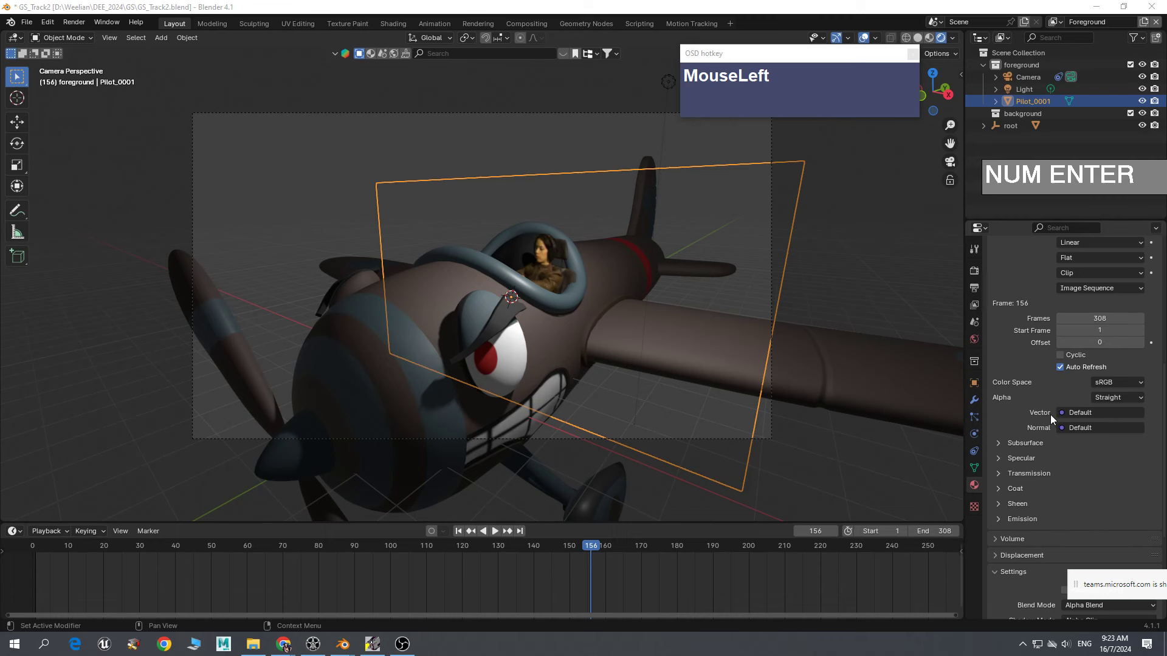
click(1092, 412)
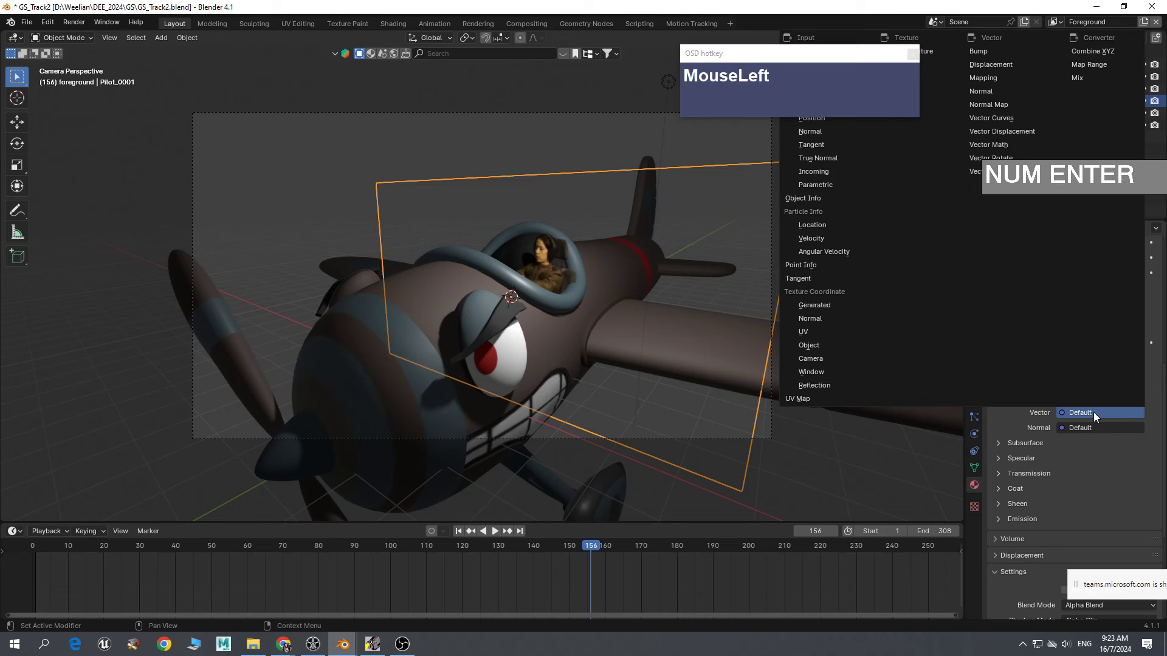
click(818, 372)
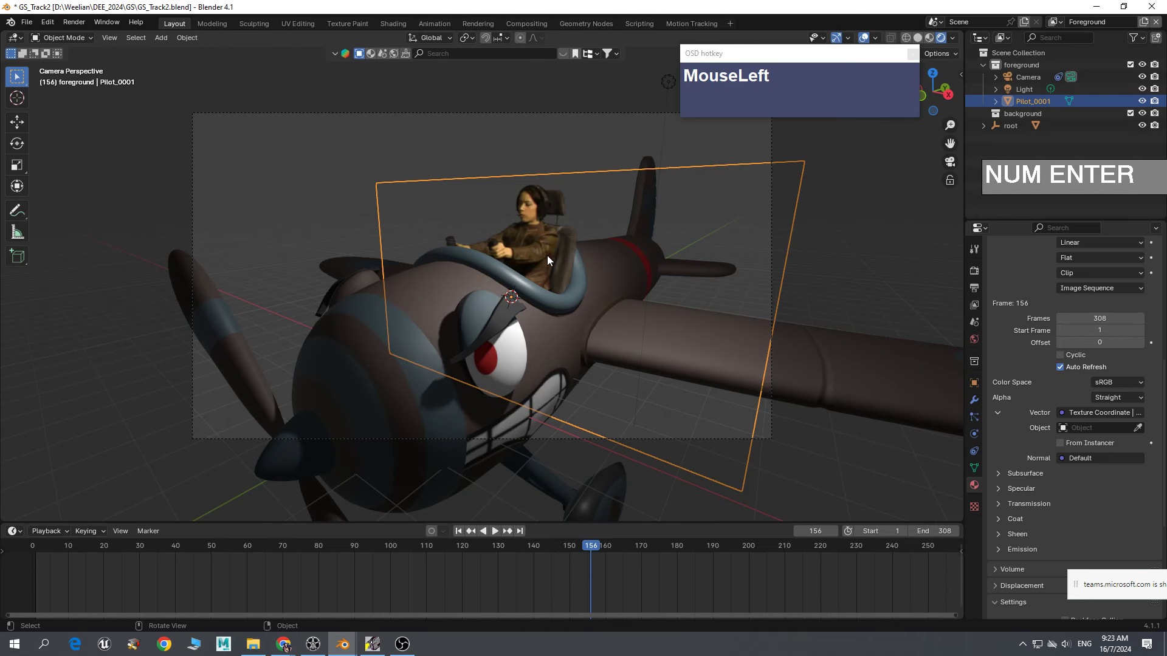
- Scrub between the late and early frames, ending at frame 11, to examine how the pilot sits in the cockpit
drag(594, 553, 746, 554)
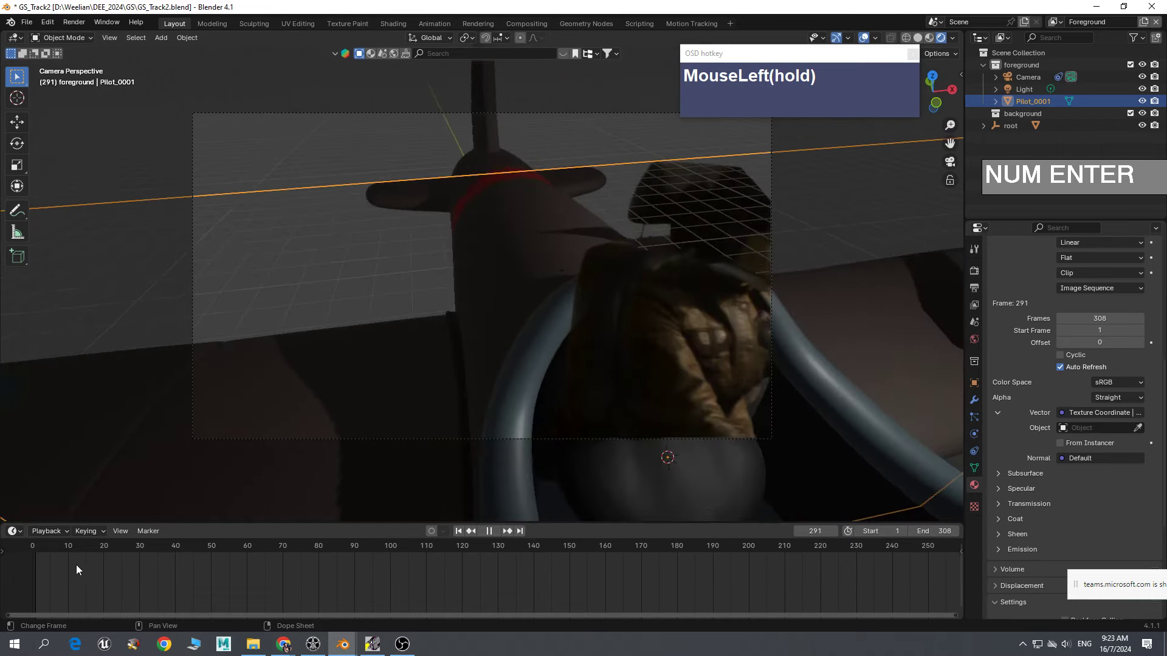
key(space)
click(732, 169)
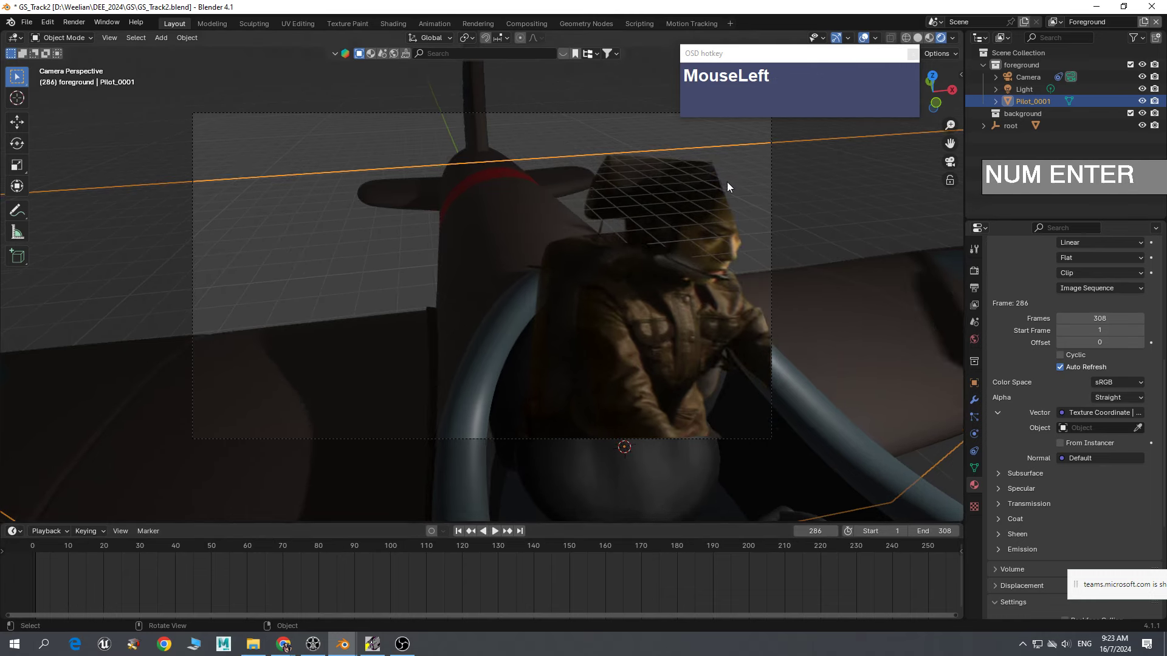
drag(900, 542, 953, 538)
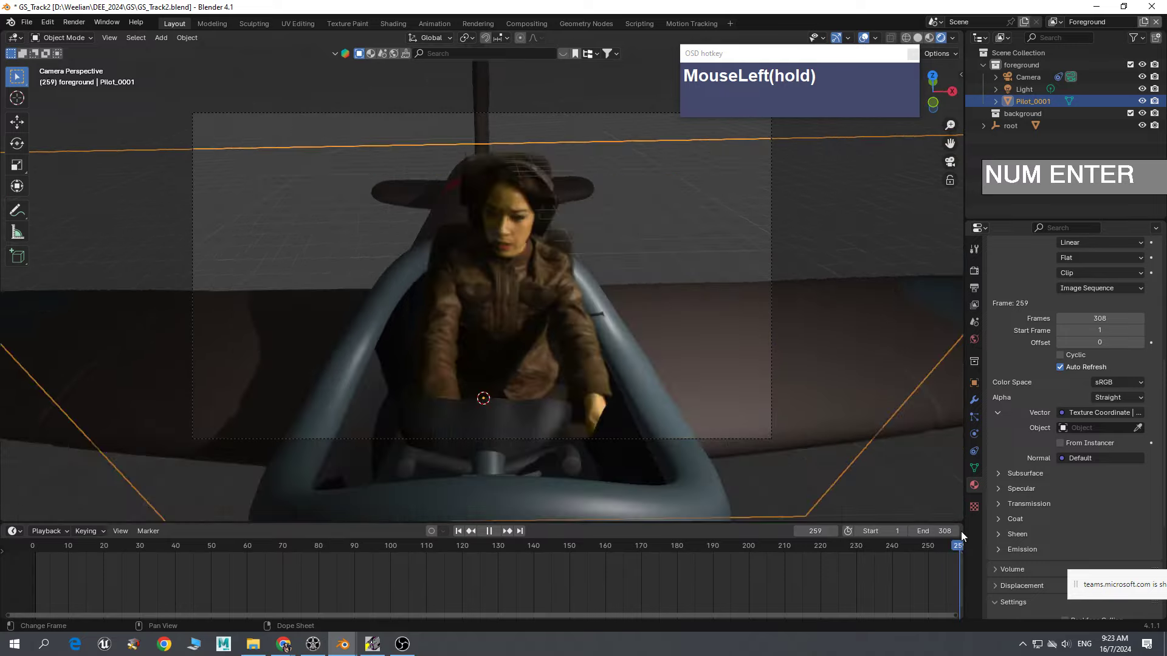
drag(946, 533, 202, 453)
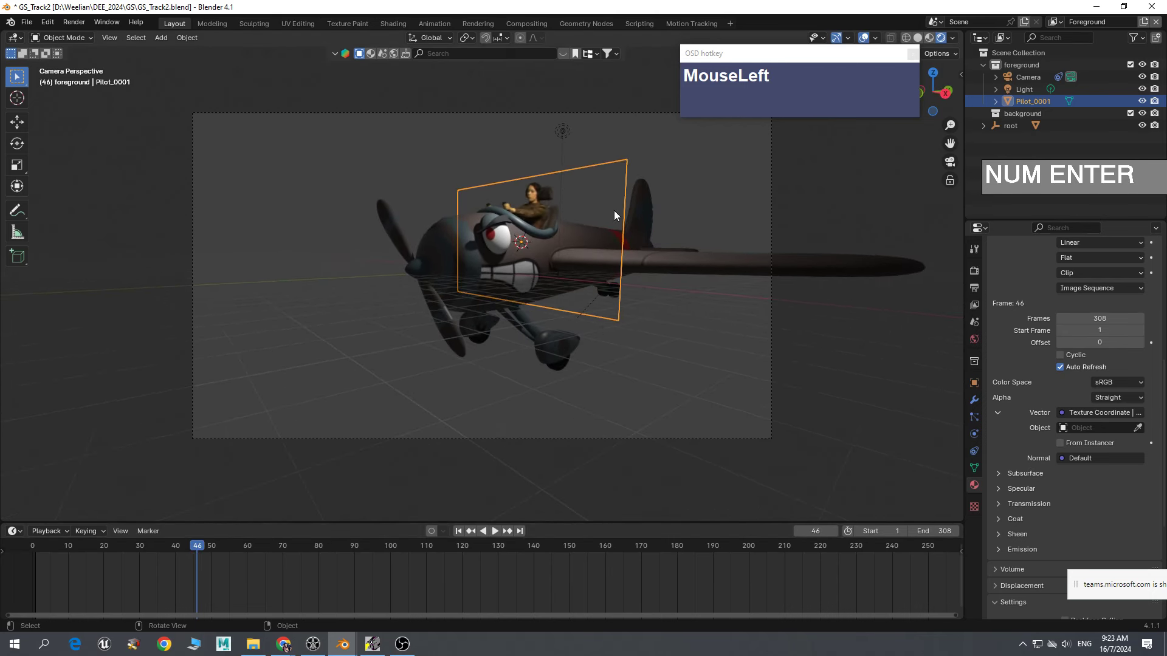
drag(222, 577, 71, 512)
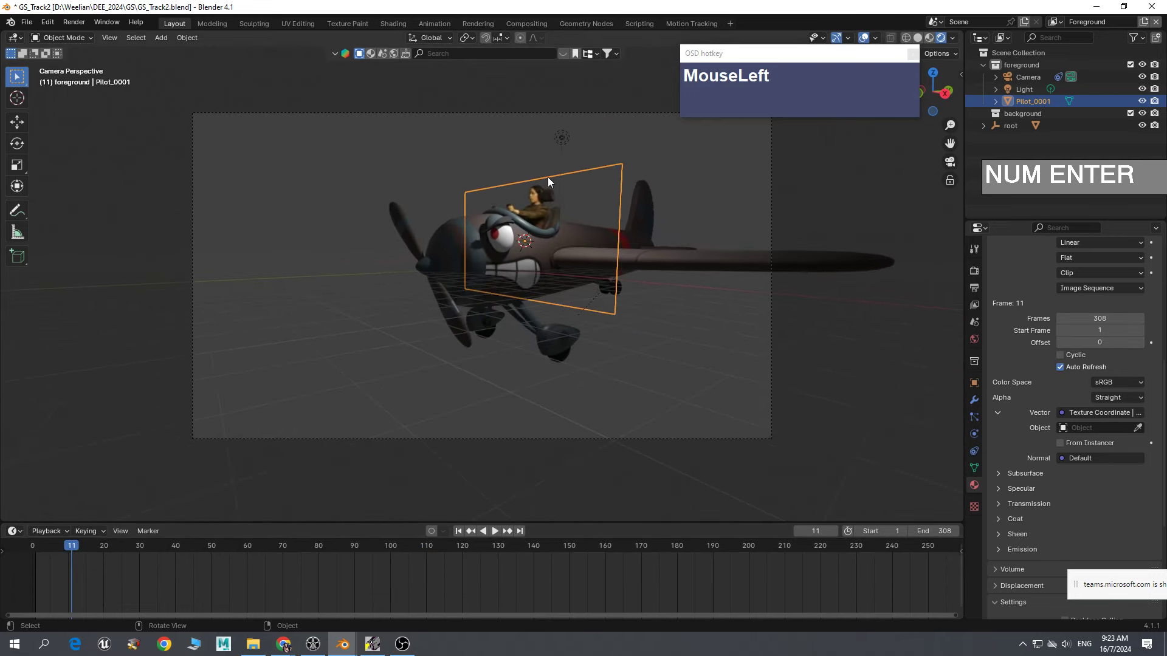
key(r)
key(z)
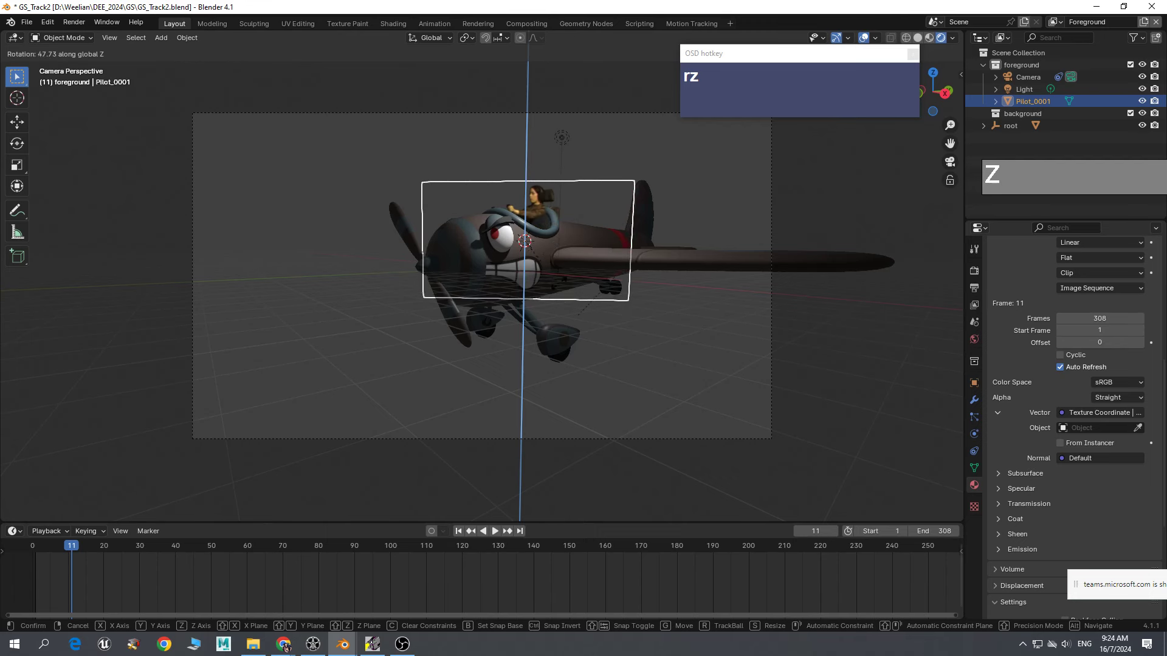
right_click(593, 286)
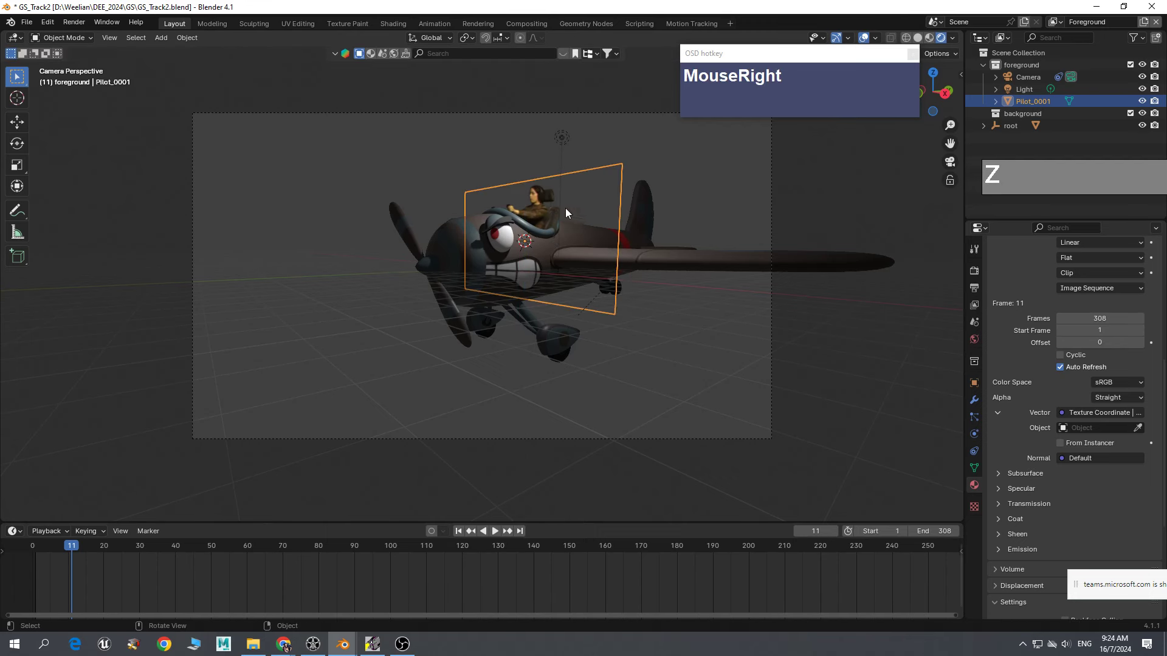
- At frame 87, scale the airplane model up uniformly by about 1.03
drag(89, 553, 346, 512)
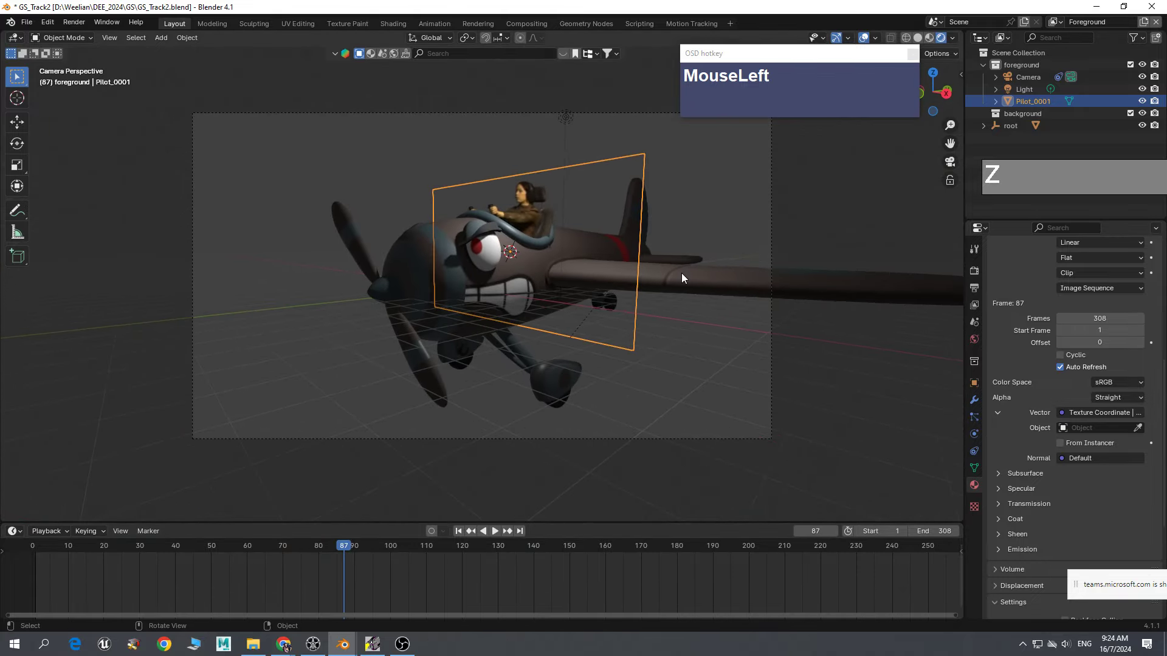
click(666, 290)
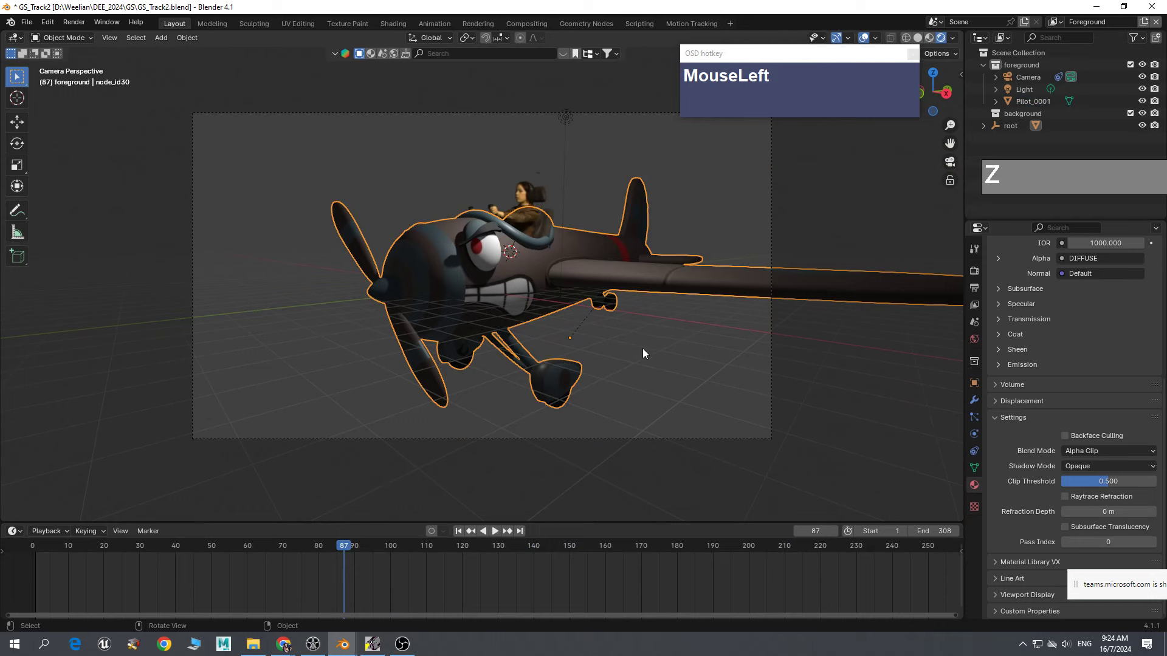
key(s)
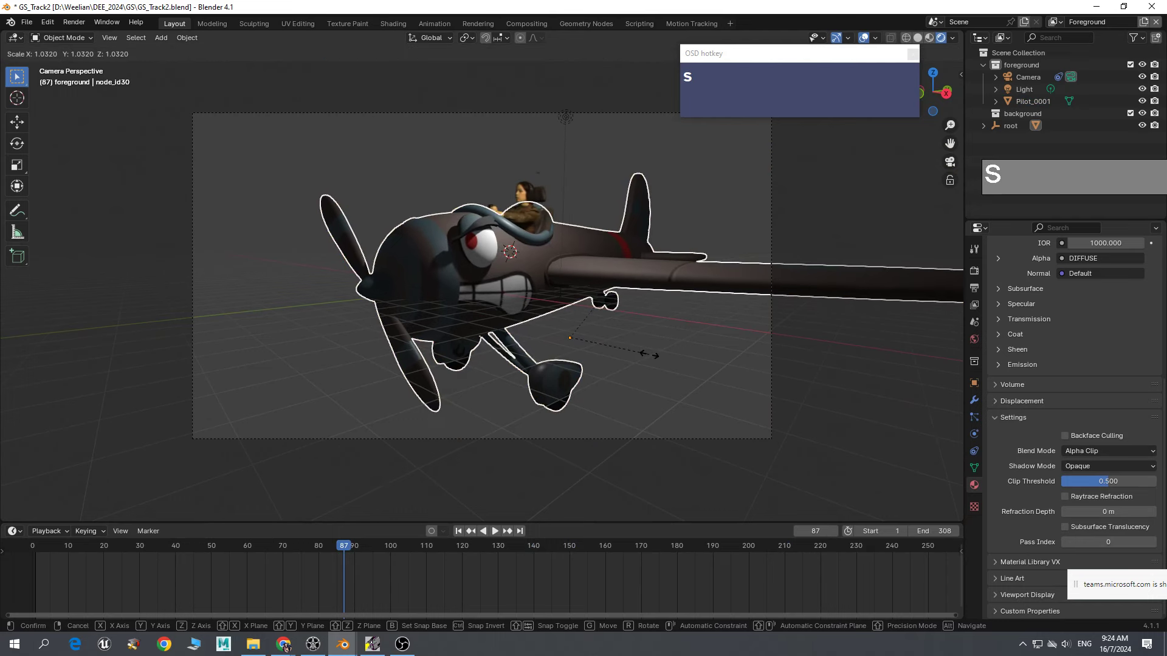
click(649, 359)
- Lower the airplane about 0.14 m along the global Z axis and shift it slightly in the positive Y direction
key(g)
key(z)
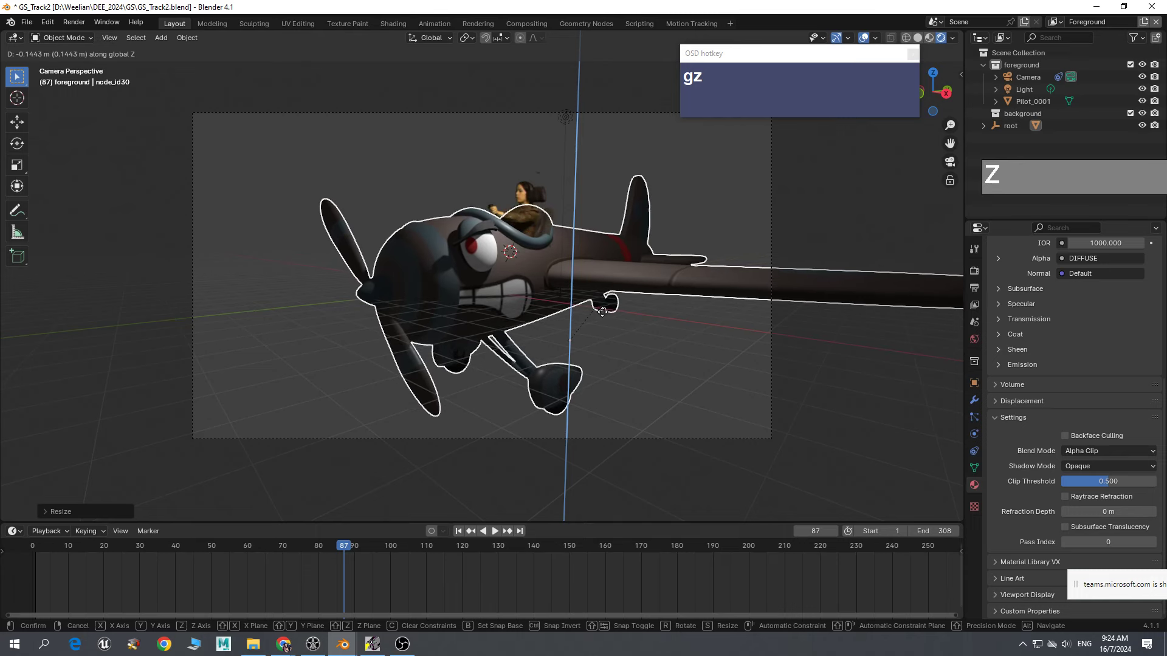
click(601, 311)
key(g)
key(y)
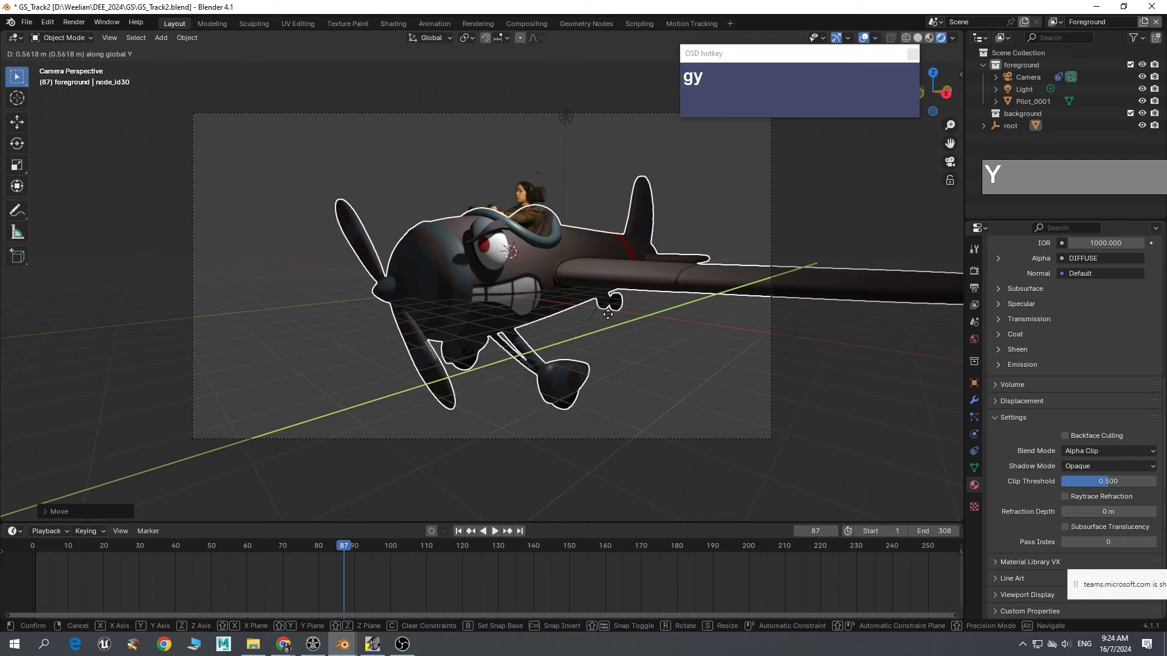
click(607, 315)
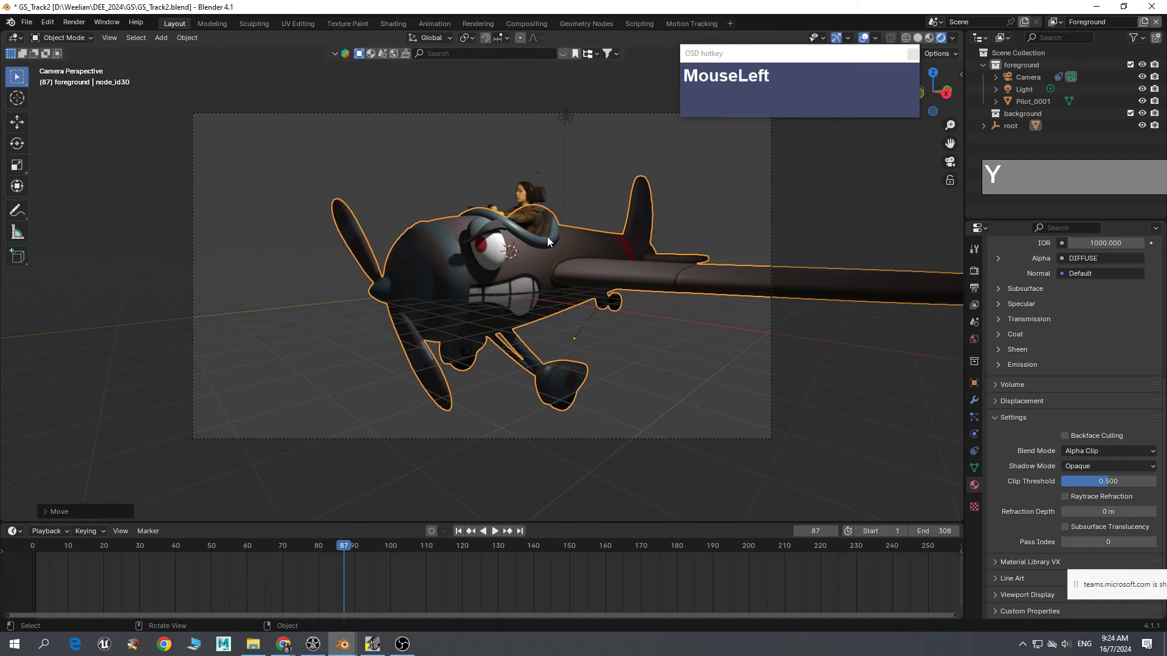
- At frame 254, rotate the airplane slightly about the global Z axis and move it about 0.37 m along X to centre the cockpit around the pilot
drag(434, 550, 942, 572)
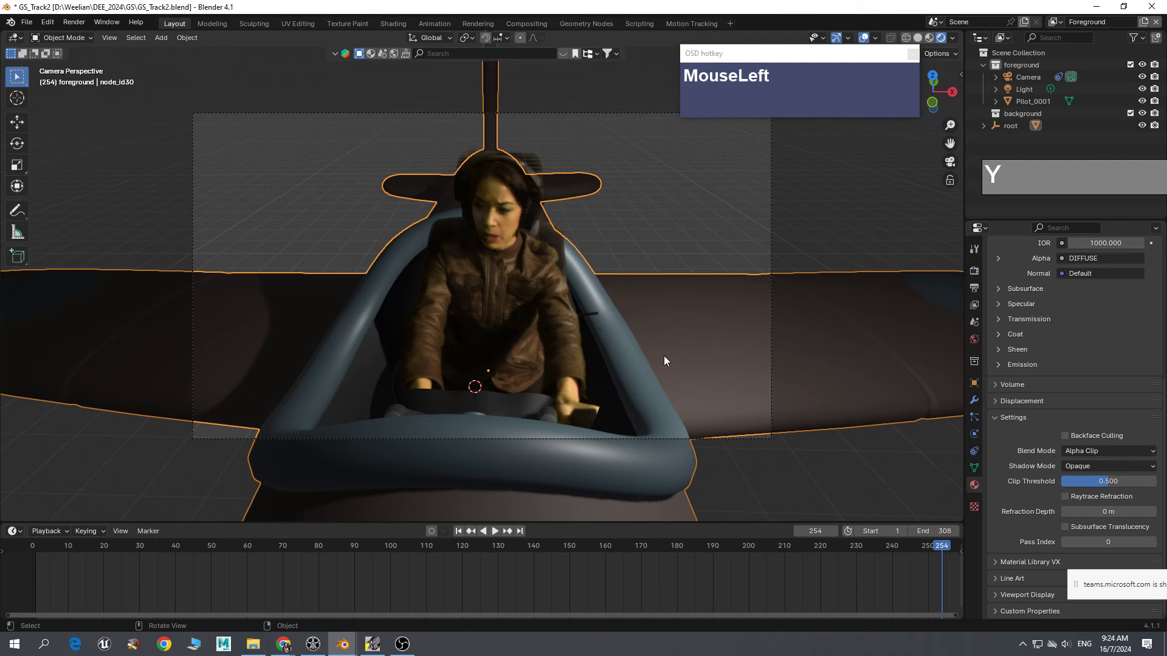
key(r)
key(z)
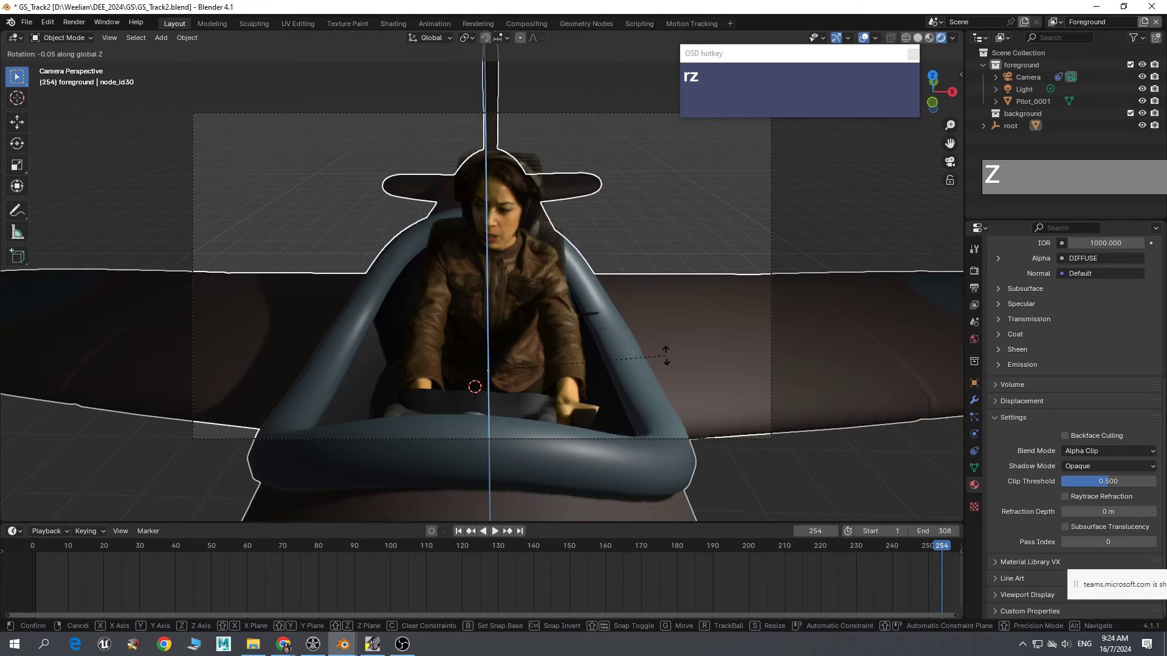
click(665, 369)
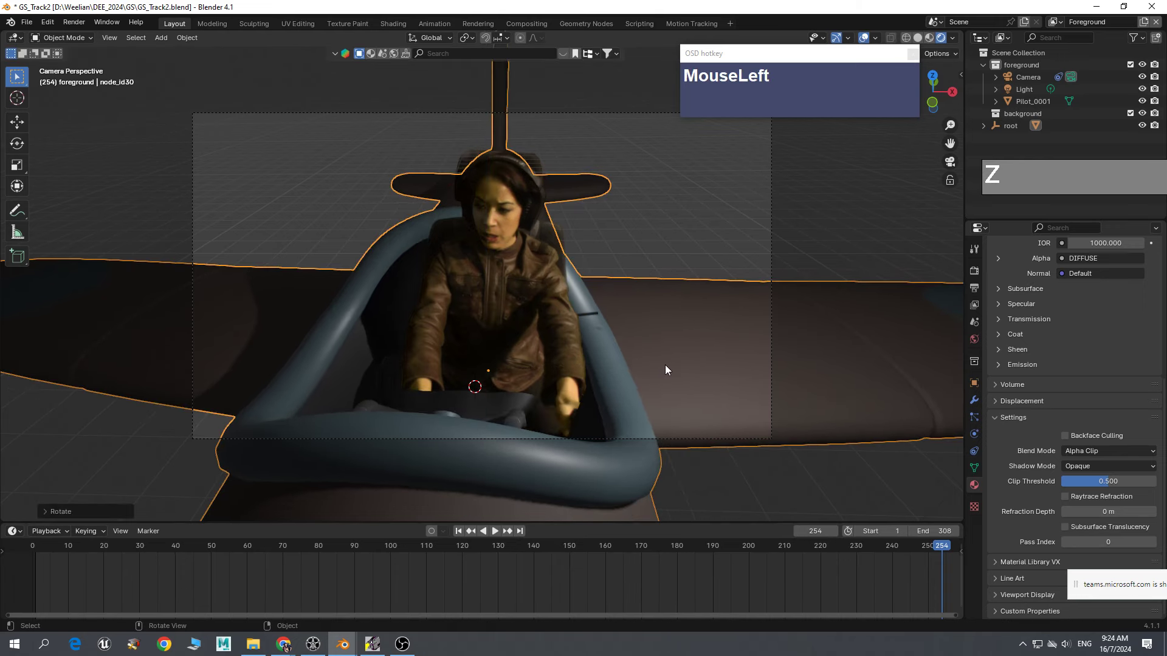
key(g)
key(x)
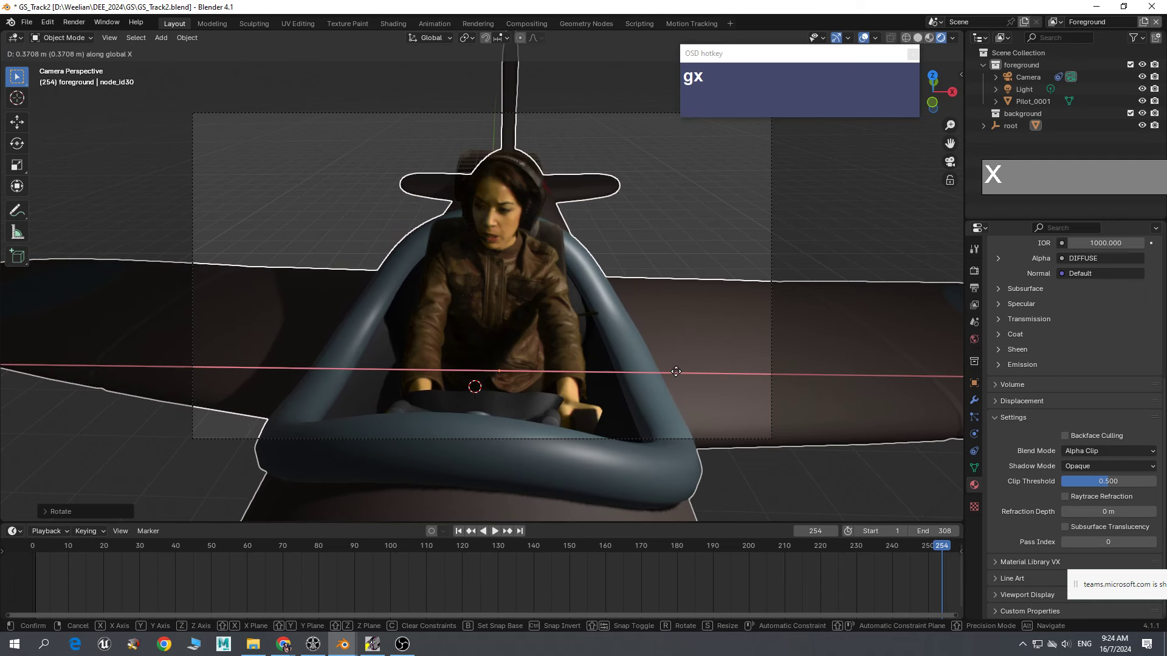
click(676, 371)
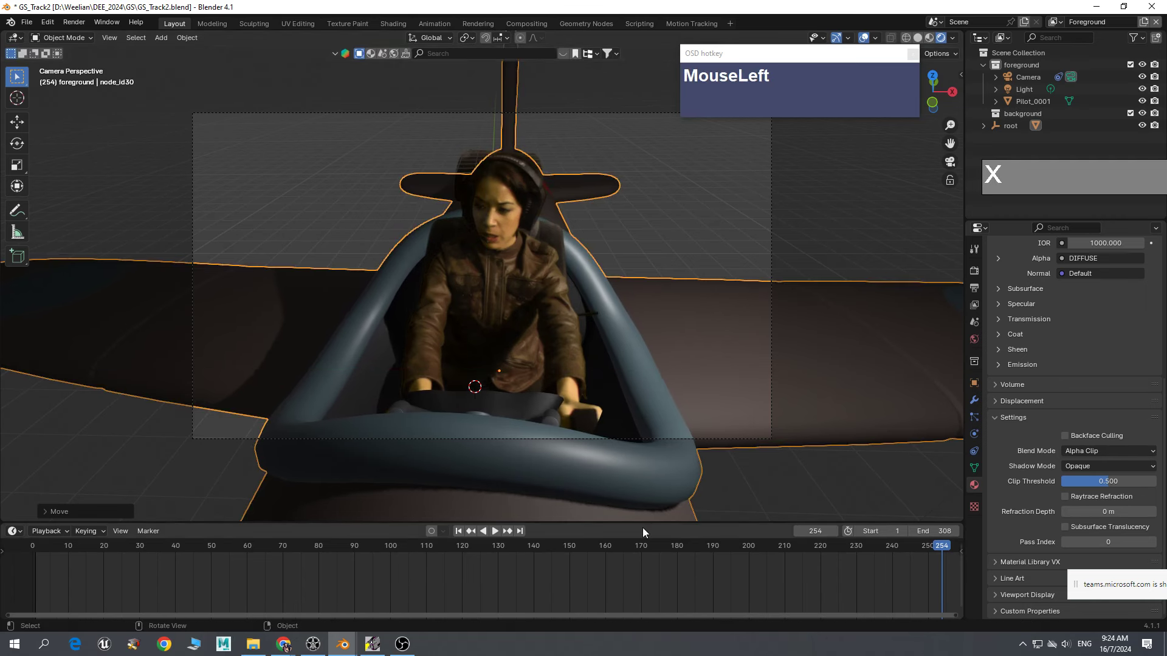
- Scrub through the shot, selecting the pilot plane at frame 198 and ending at frame 170, to examine the pilot's fit in the cockpit
drag(942, 548, 8, 558)
scroll(7, 568, down, 1)
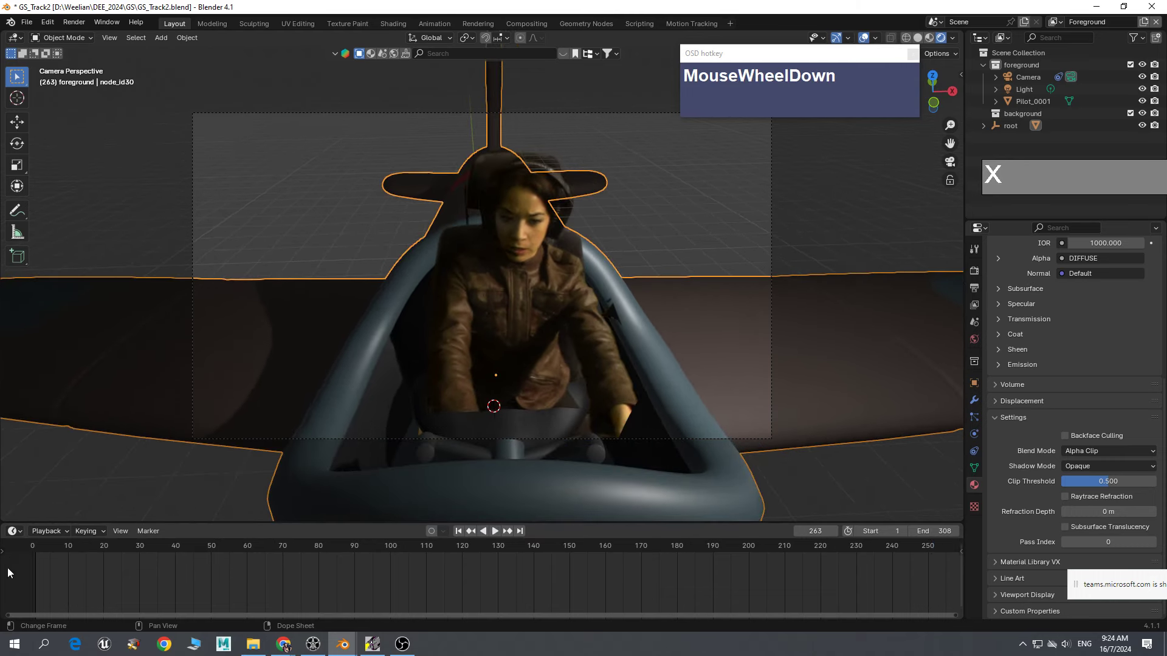
scroll(527, 551, down, 2)
drag(786, 561, 649, 557)
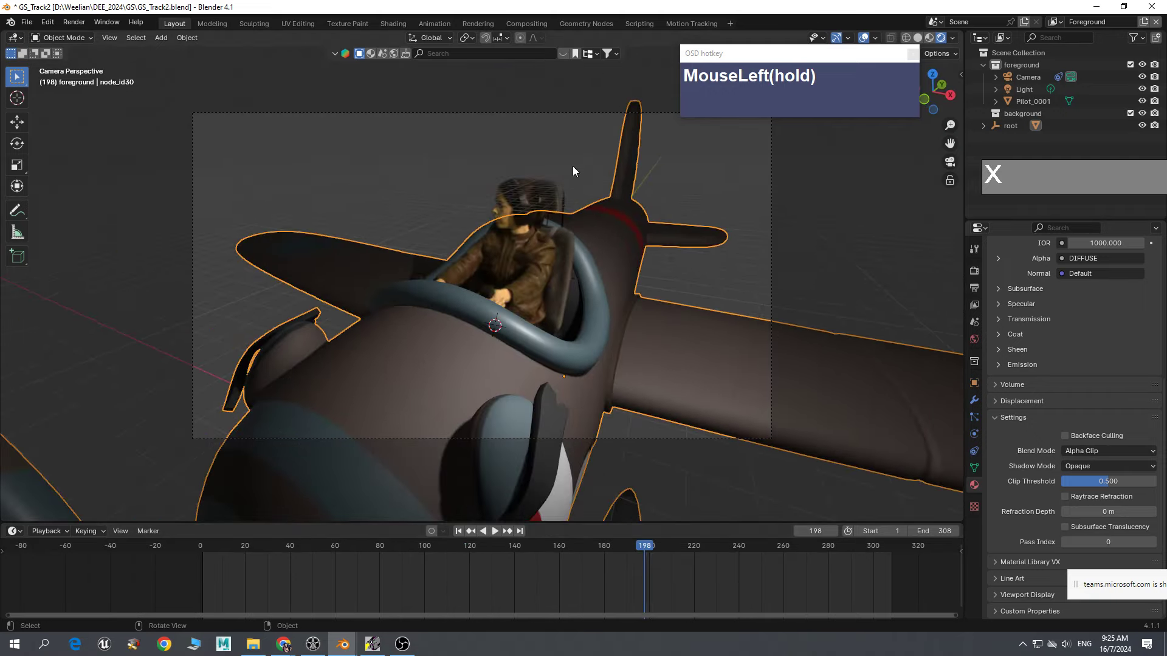
click(509, 333)
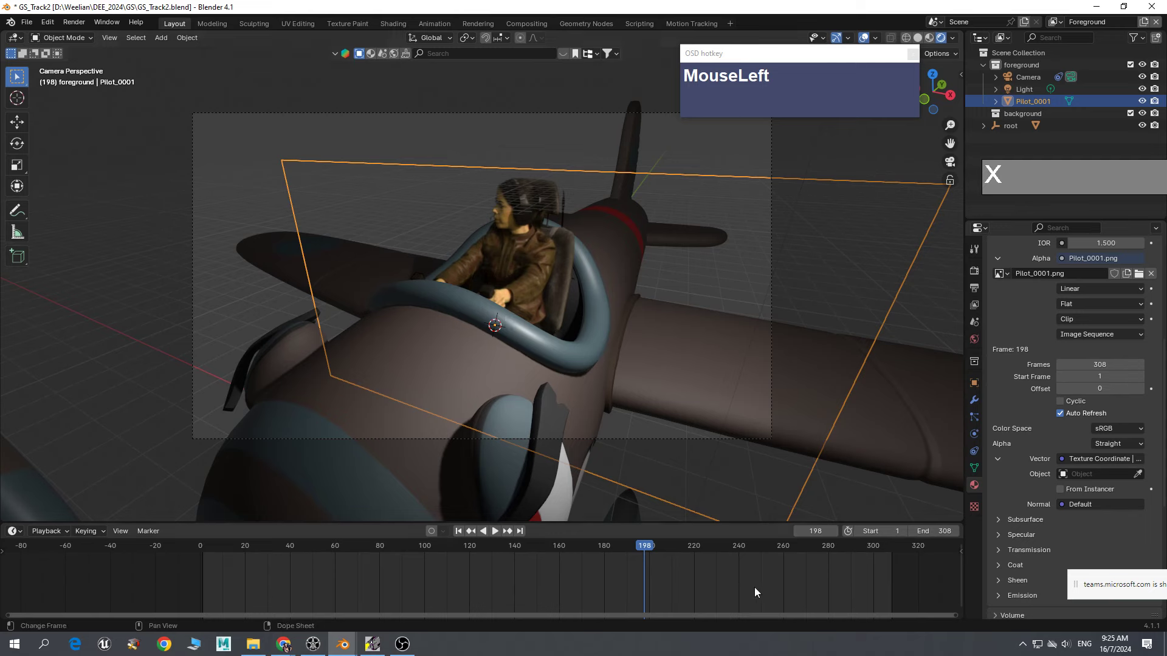
drag(653, 549, 581, 583)
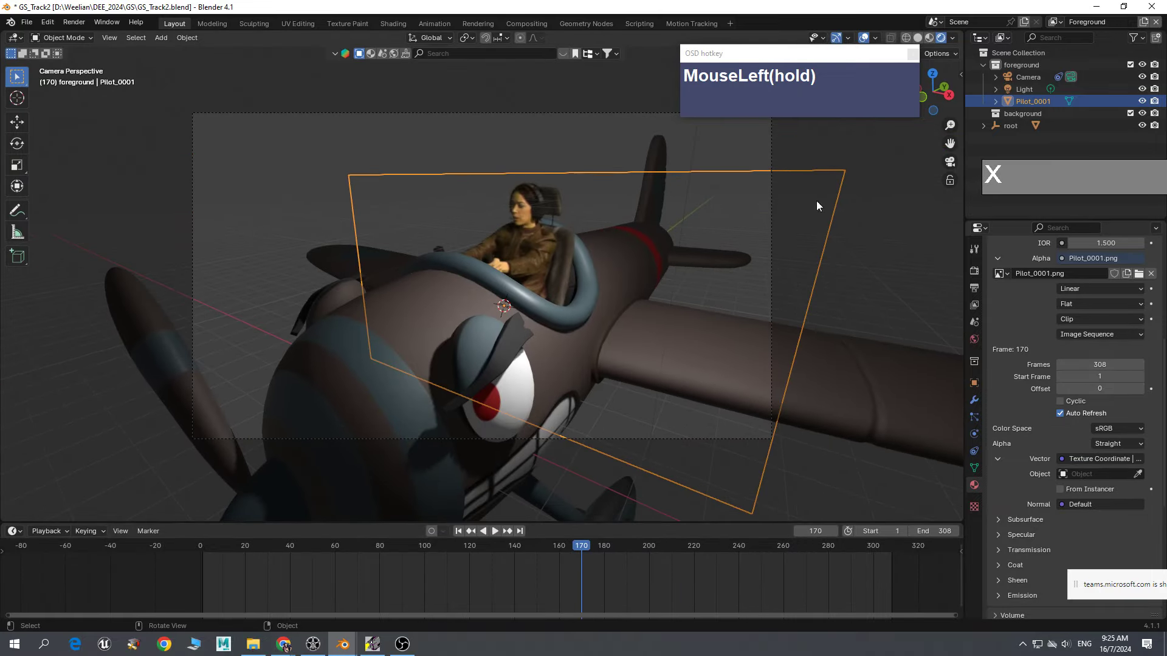
- Delete the point light above the airplane
drag(778, 61, 911, 121)
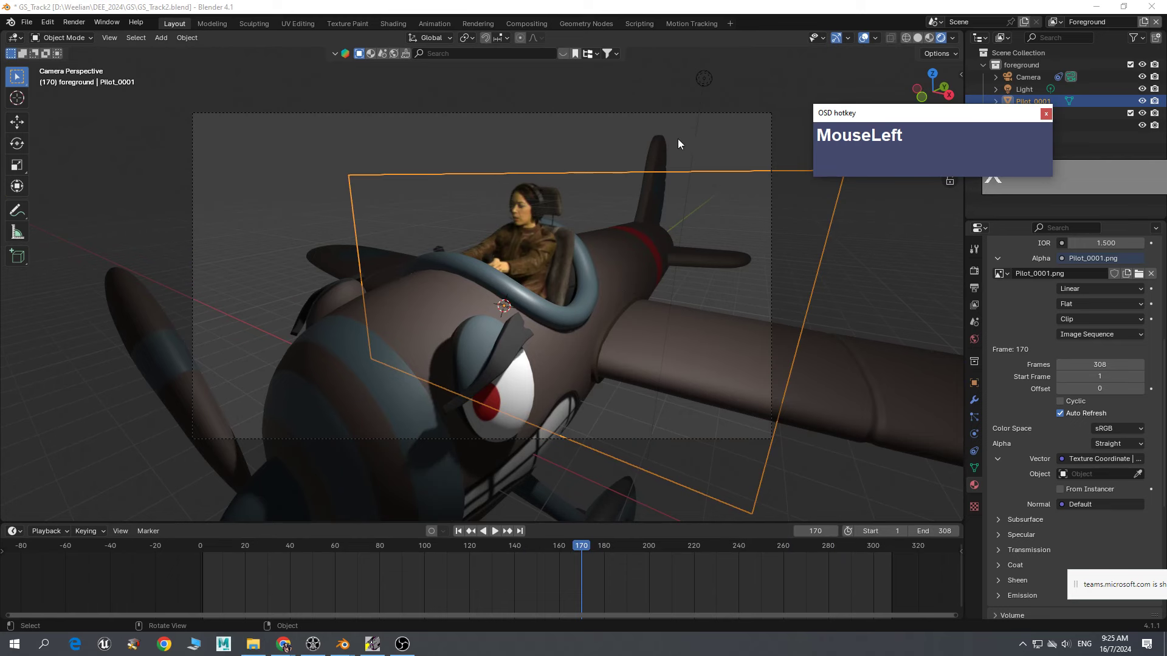
click(702, 81)
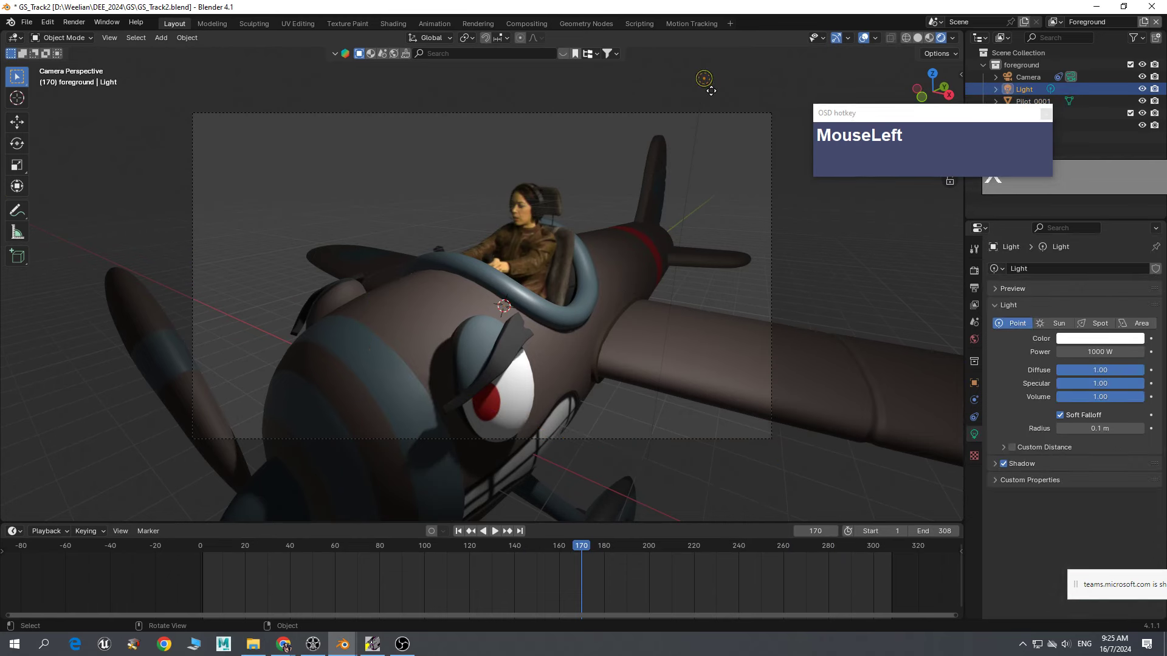
key(Delete)
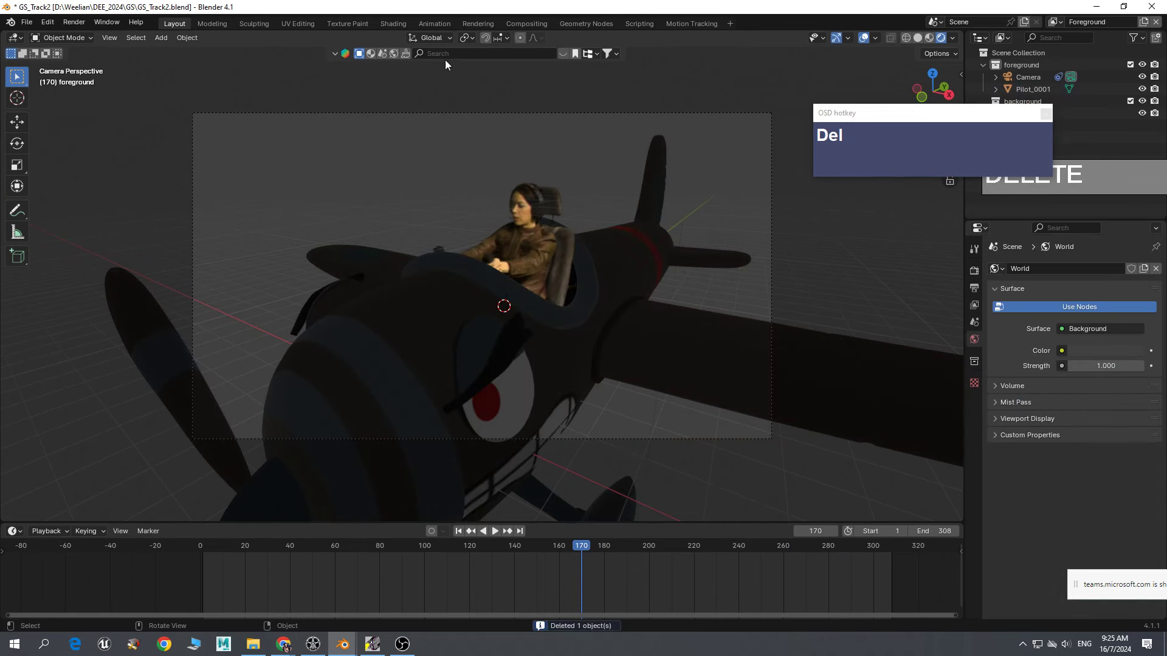
- Switch the online asset search to HDRs and search for "CLOUDS"
click(392, 56)
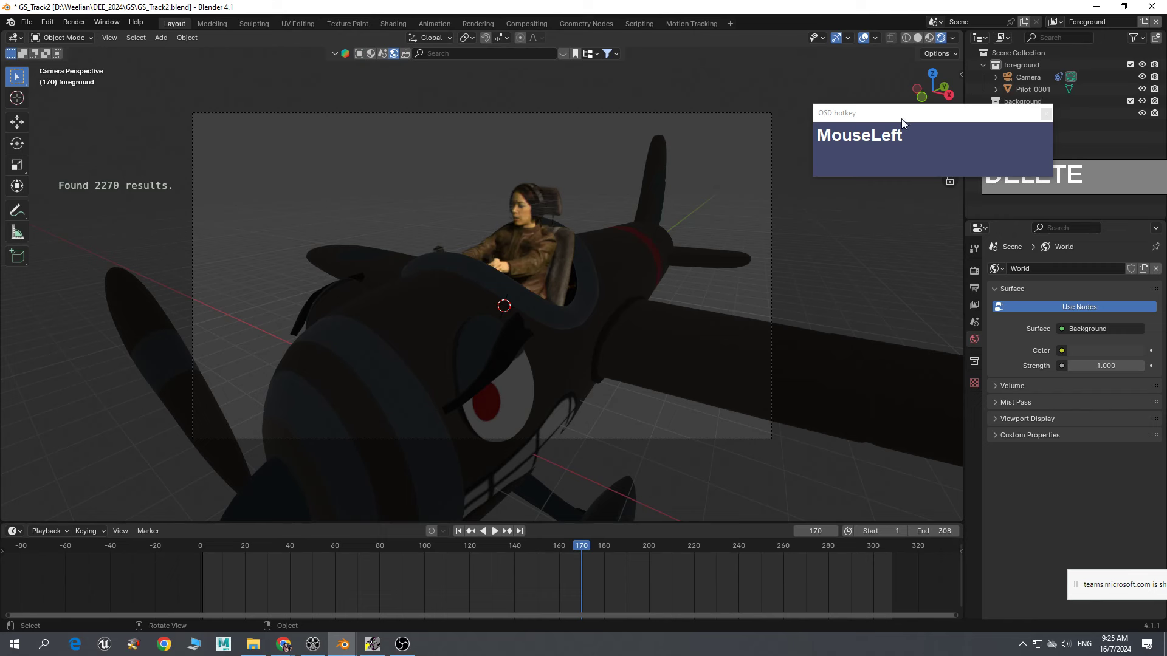
drag(902, 119, 941, 133)
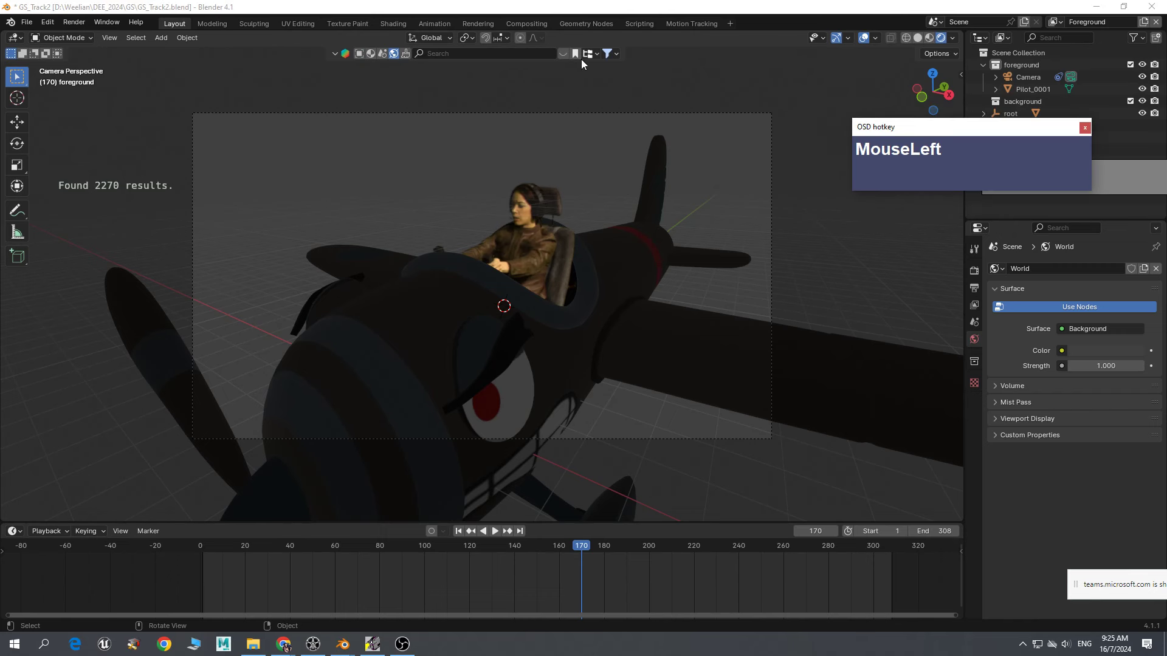
click(564, 53)
click(460, 54)
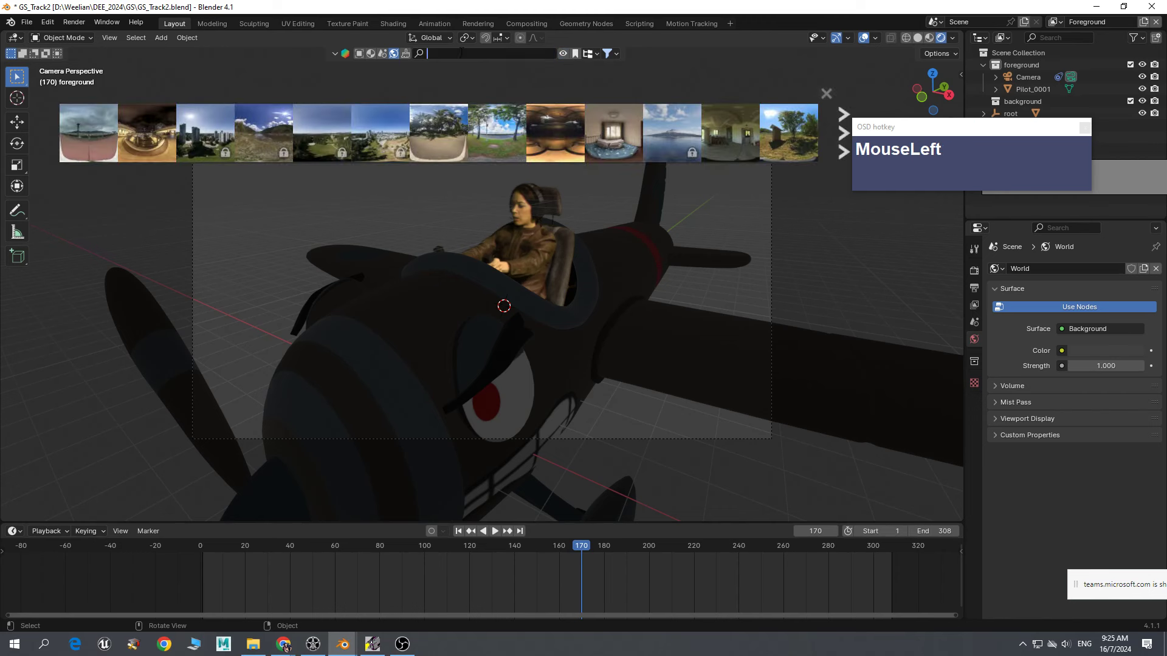
text(CLOD)
key(BackSpace)
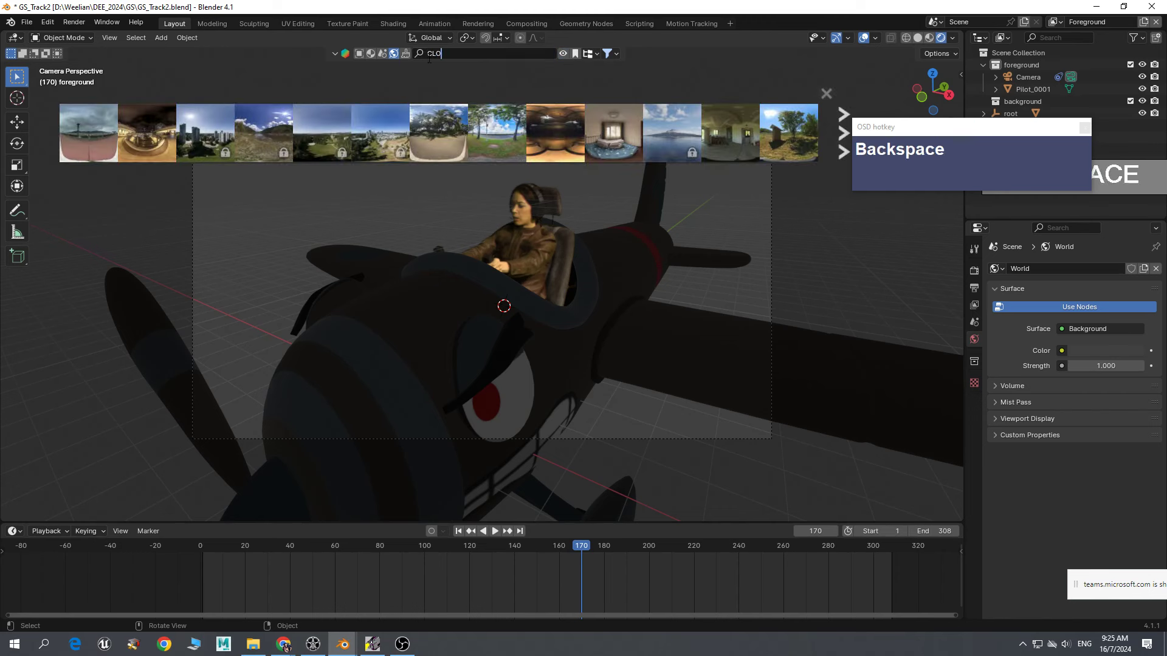
text(OUDS)
key(Return)
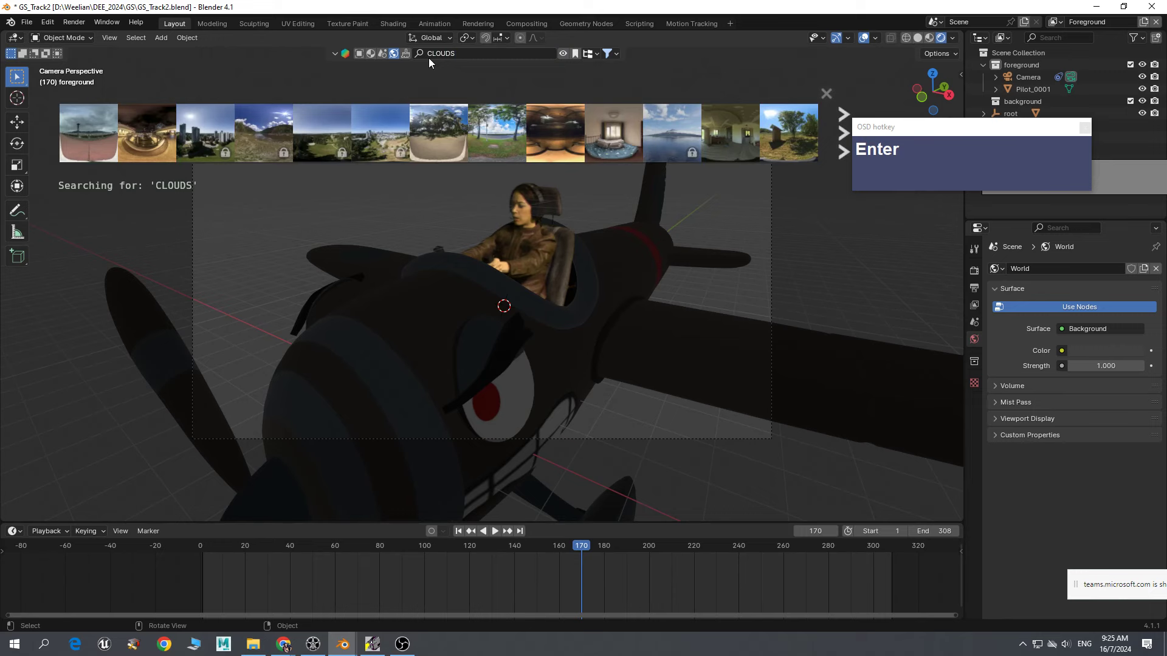
- Download the "Over the Clouds and Mountains" HDR at 2048 resolution as the world background and close the asset results
mouse_move(342, 124)
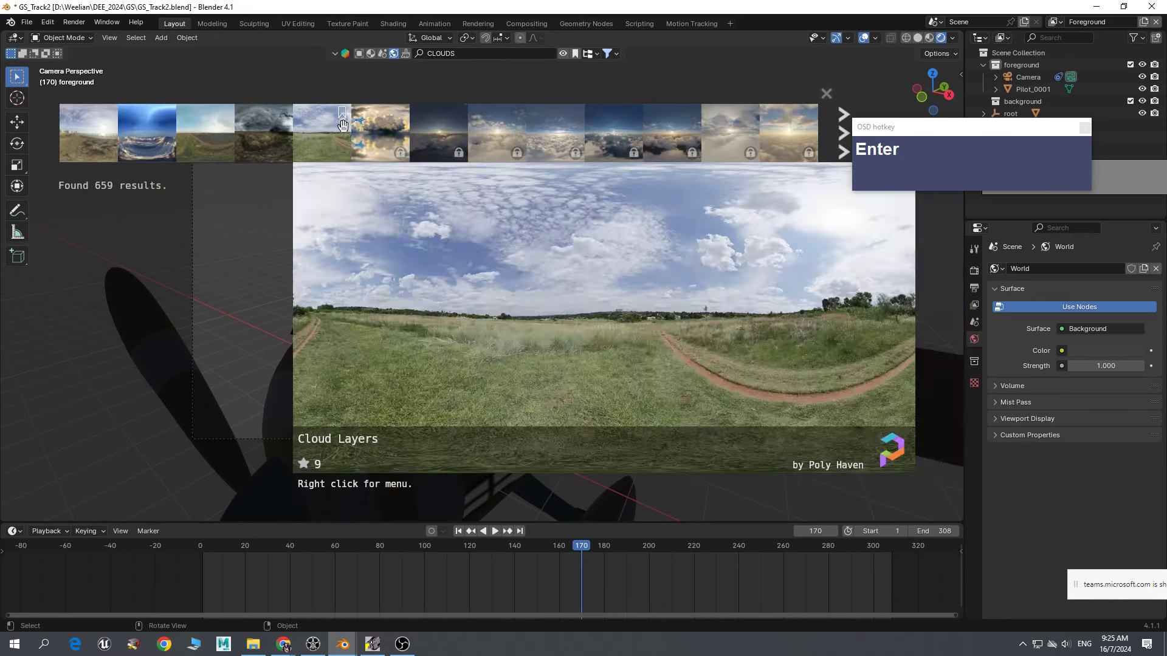
mouse_move(516, 150)
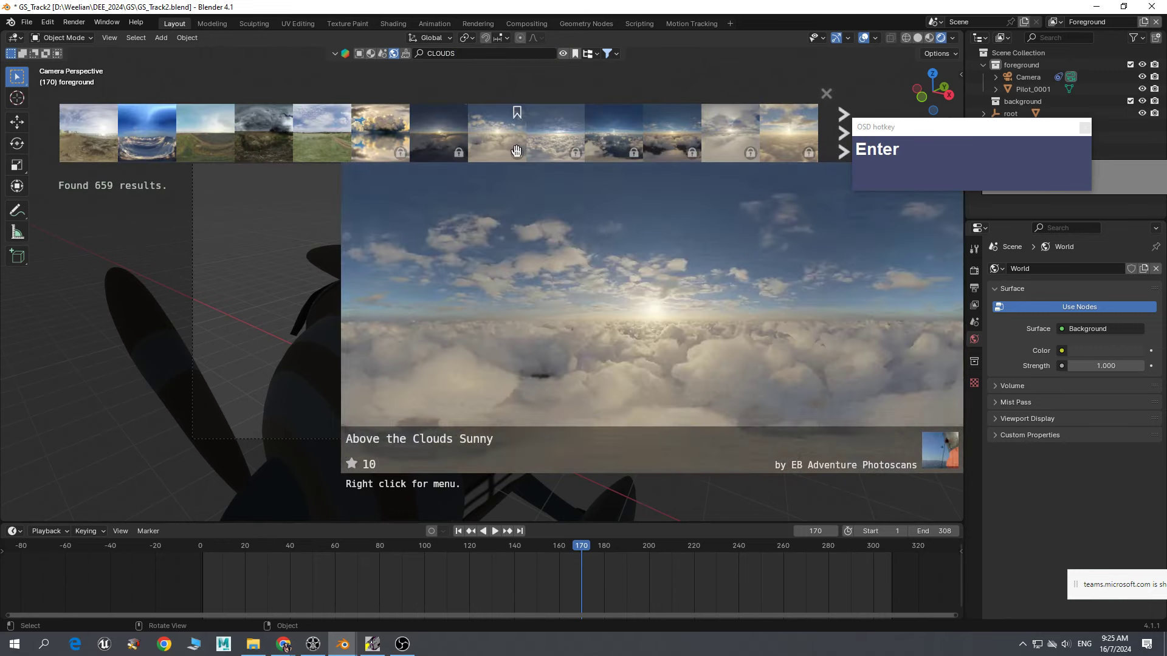
click(838, 136)
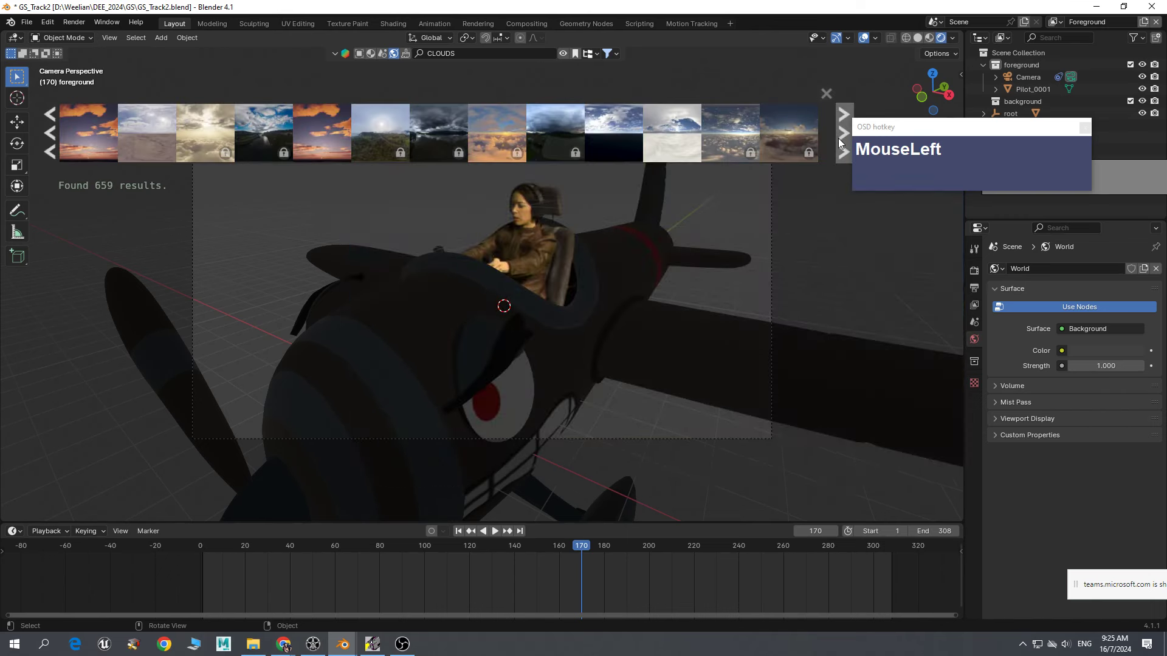
mouse_move(673, 131)
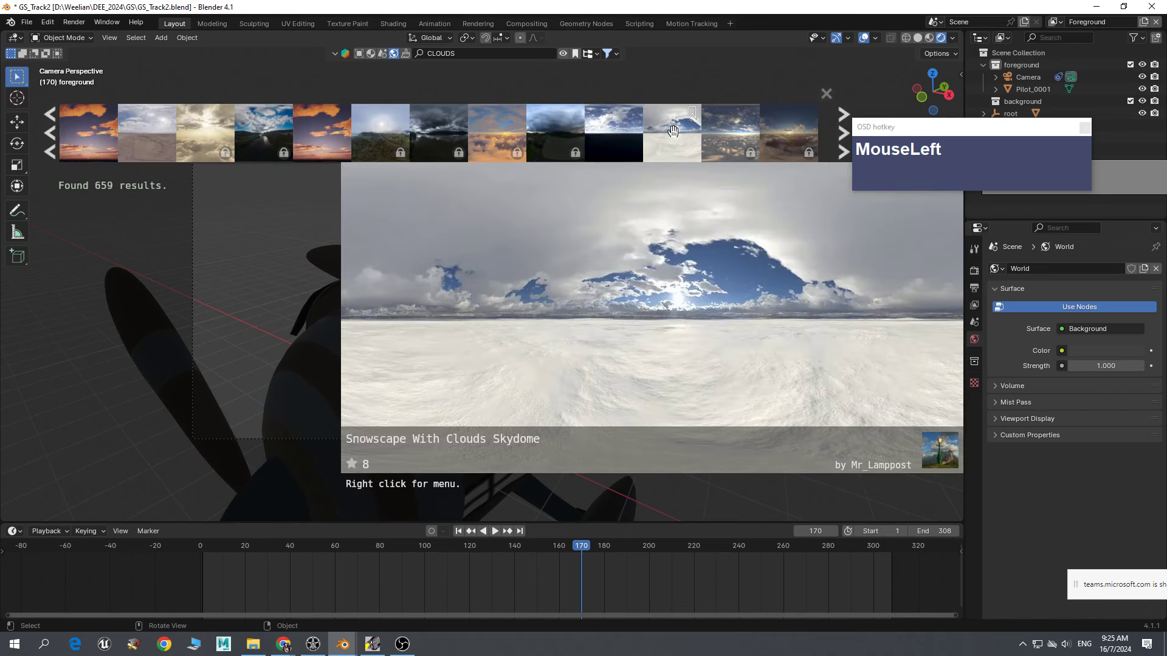
click(840, 137)
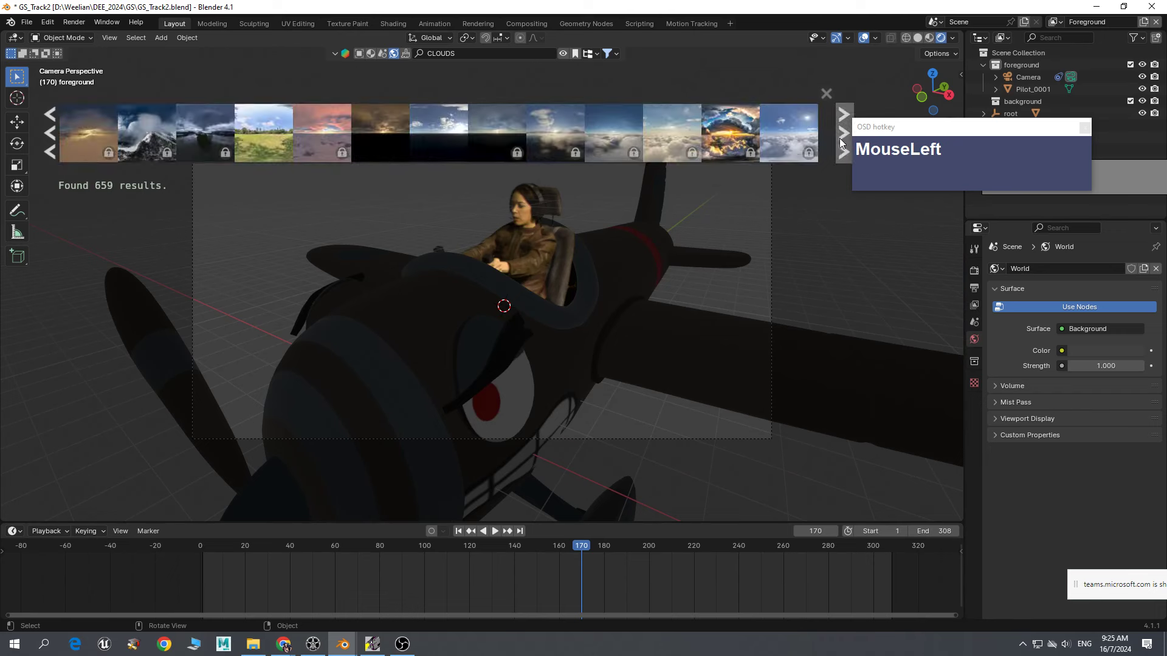
click(840, 138)
mouse_move(783, 146)
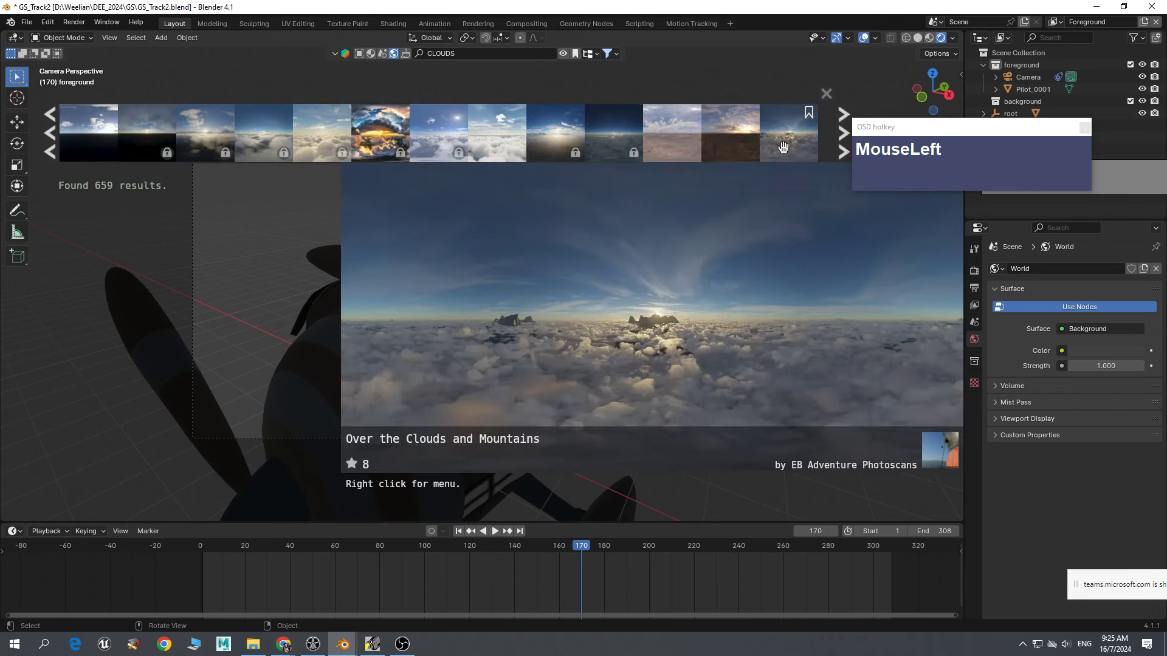
click(783, 146)
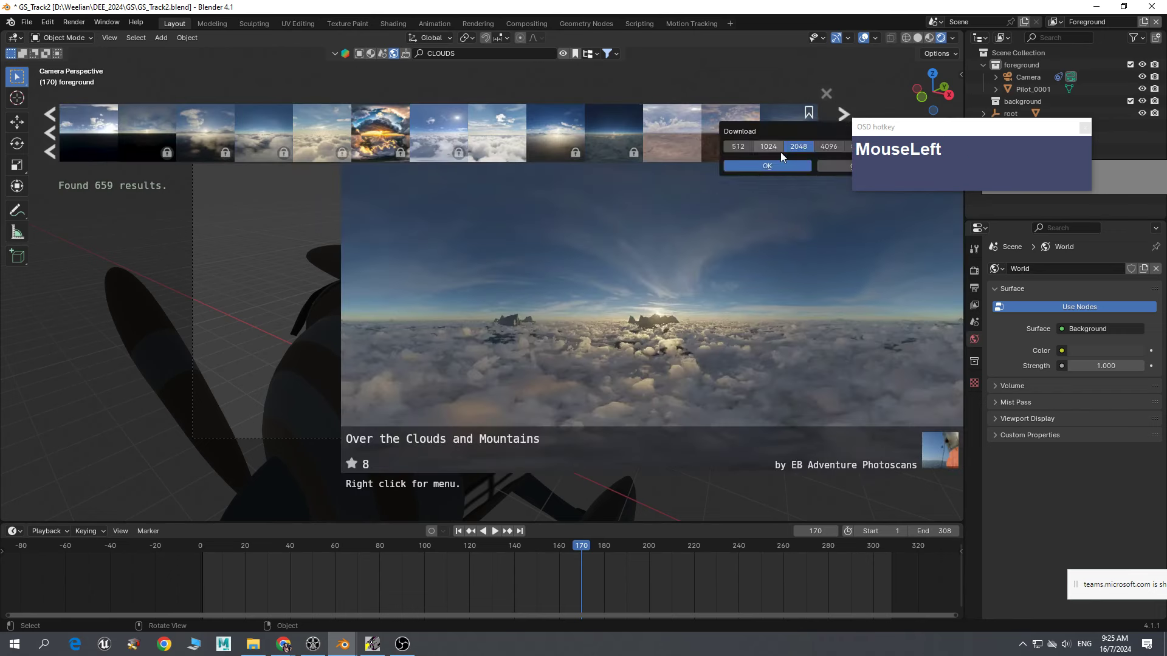
drag(911, 126, 1012, 124)
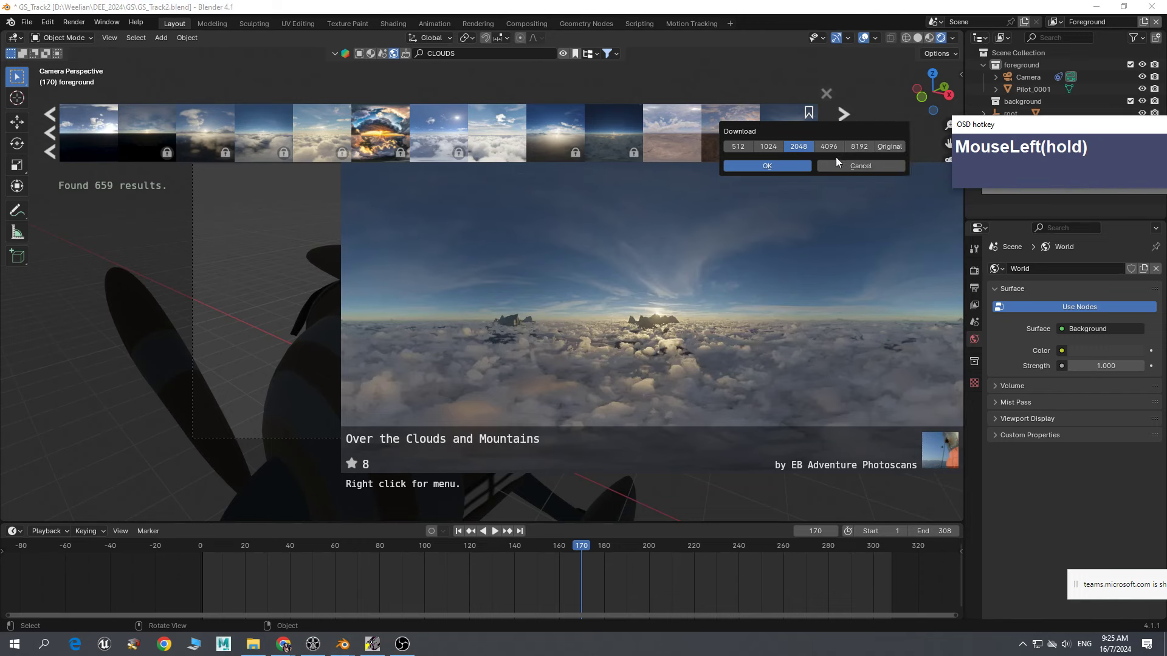
click(782, 166)
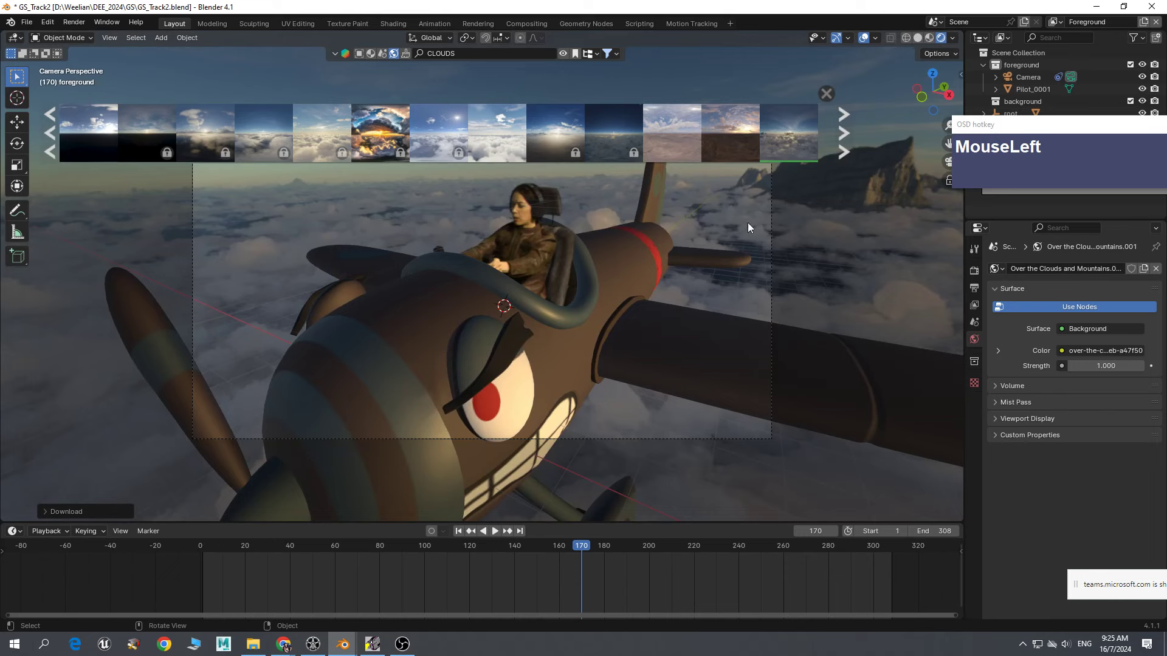
click(821, 249)
click(826, 97)
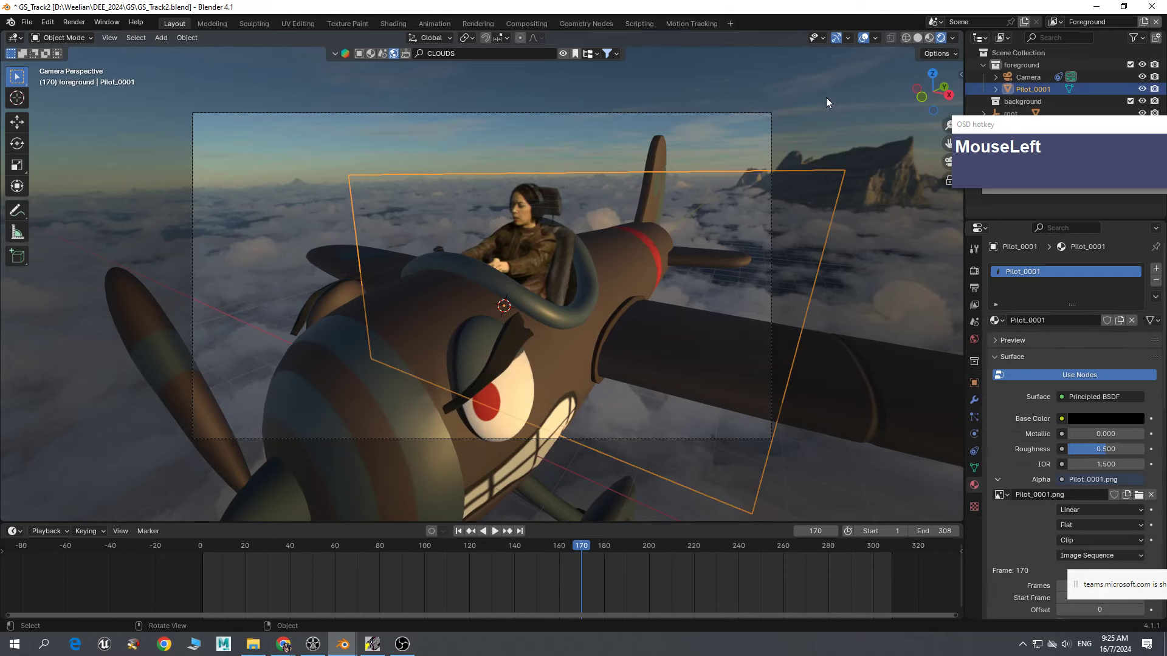
- Deselect everything, go to frame 123 and render that frame
click(907, 308)
drag(586, 545, 475, 587)
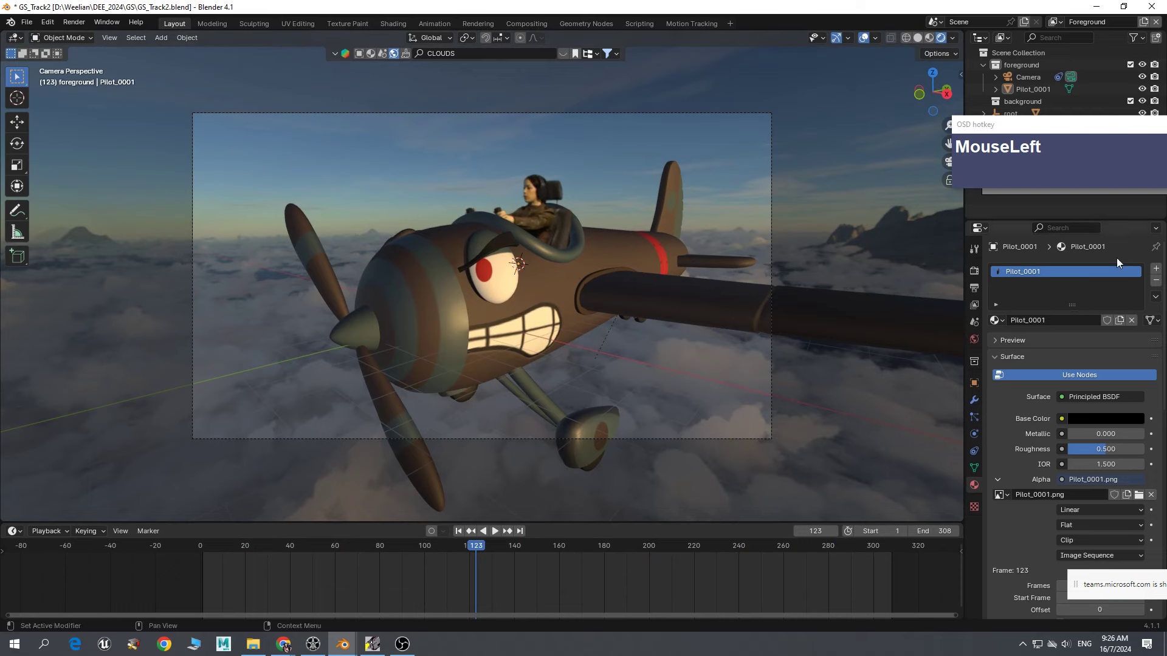
key(F12)
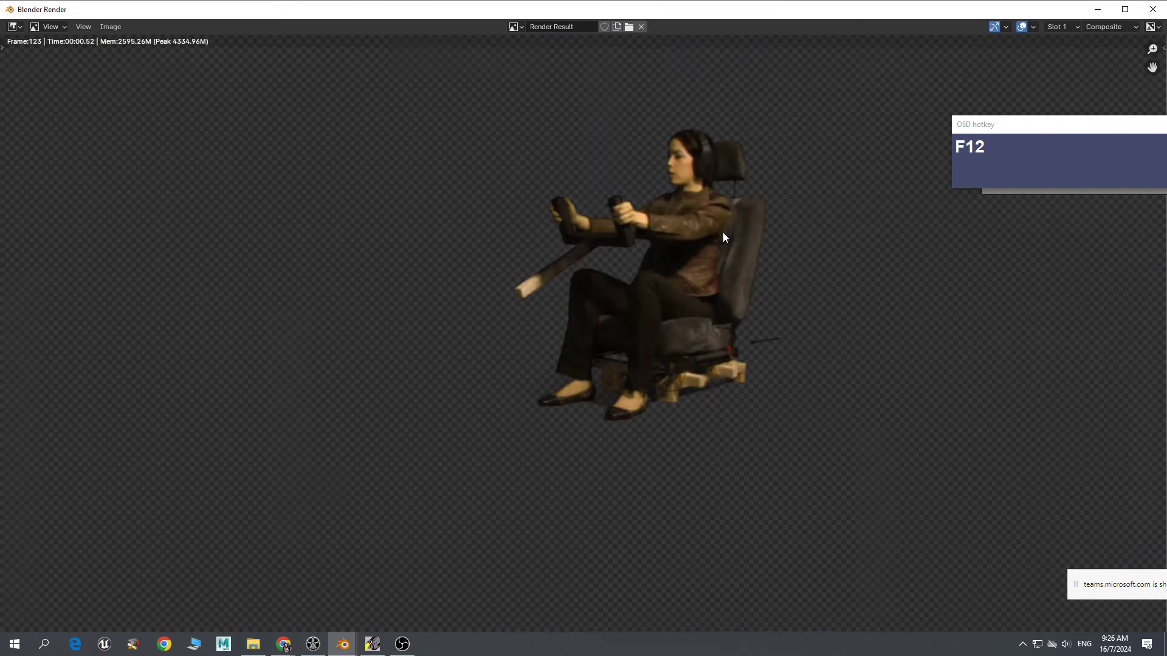
- Close the render of frame 123 and bring up the compositing node tree with free space below the mask node
click(1153, 9)
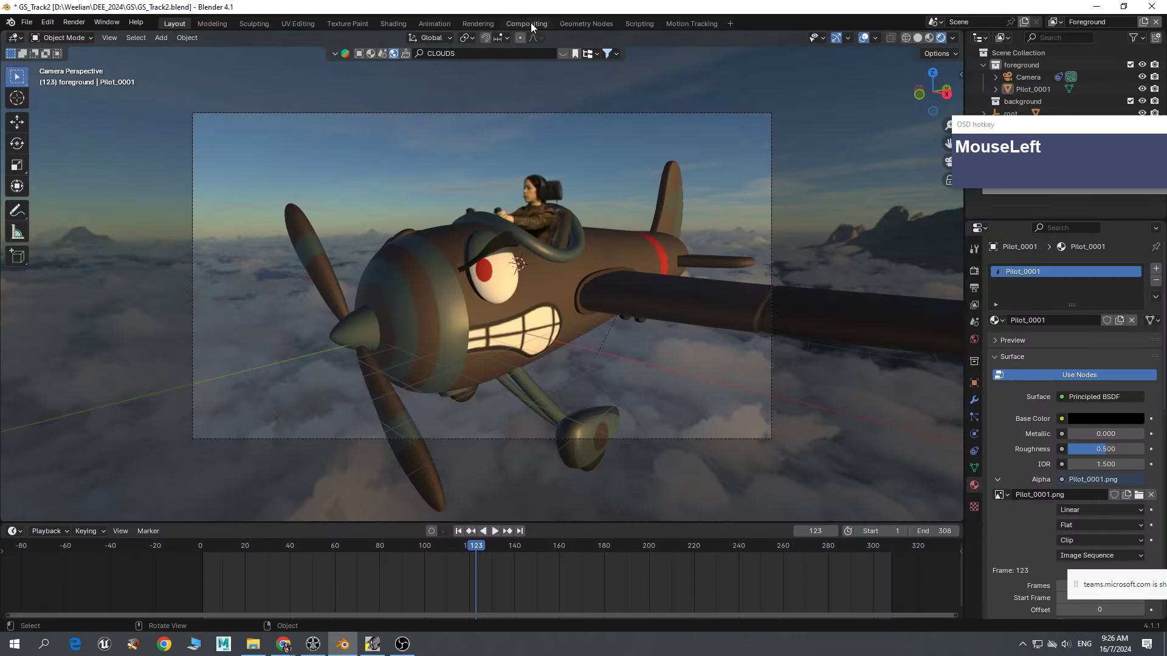
click(526, 23)
scroll(530, 229, down, 4)
scroll(561, 250, up, 1)
middle_drag(562, 251, 498, 241)
middle_drag(232, 334, 312, 355)
click(180, 350)
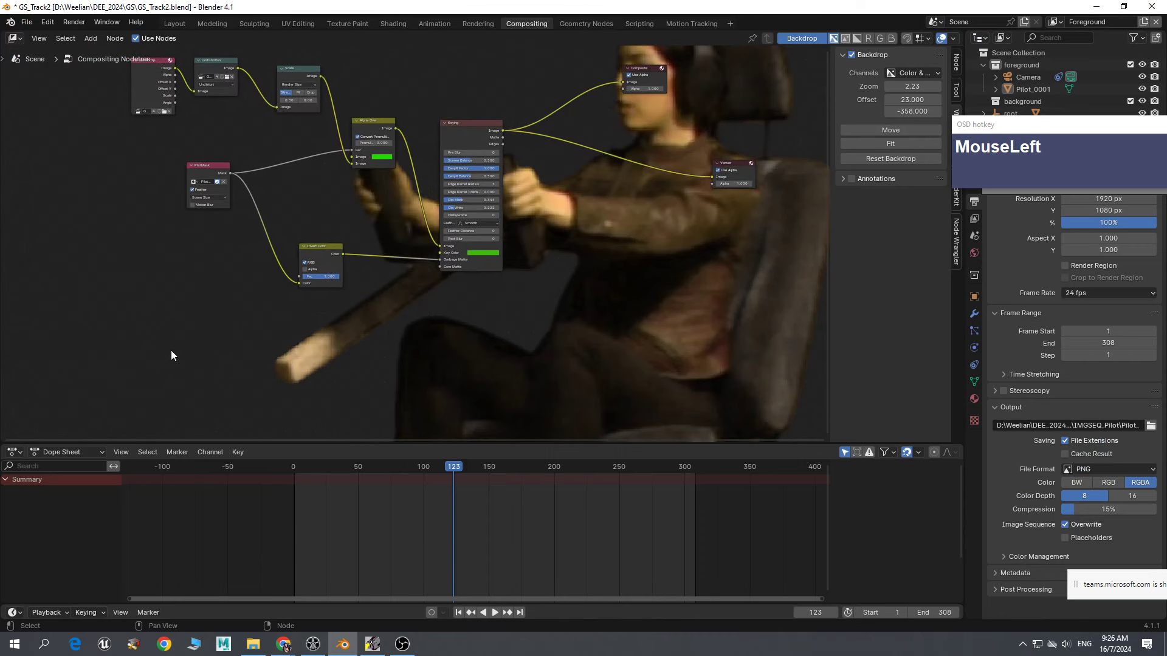
right_click(168, 350)
mouse_move(250, 352)
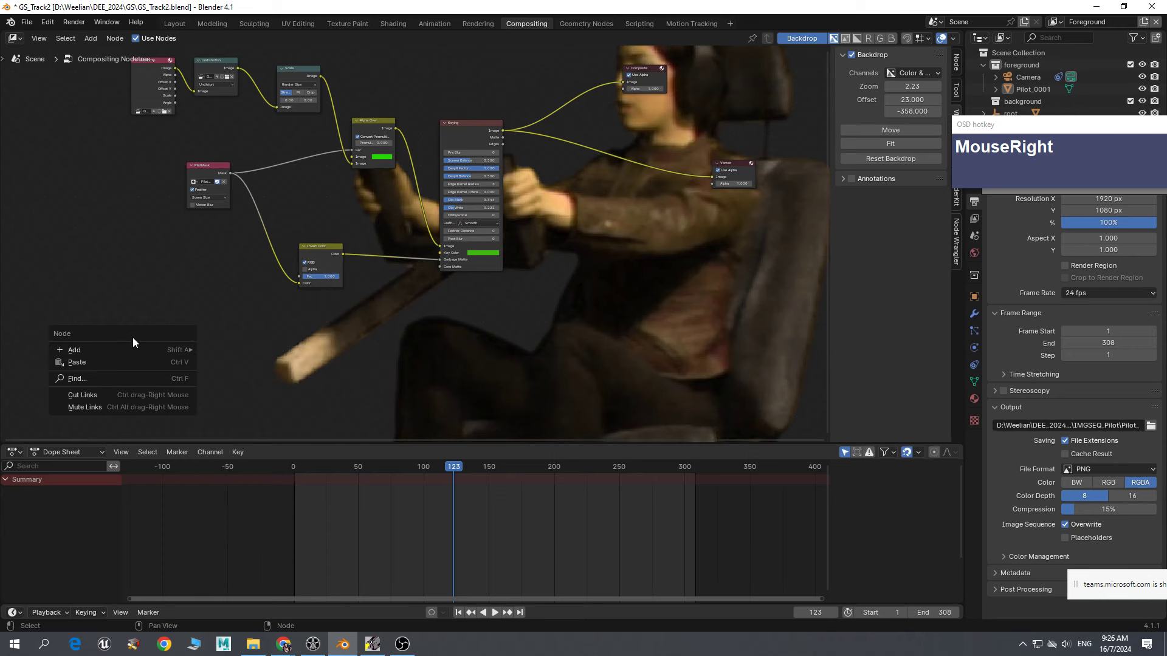
click(94, 378)
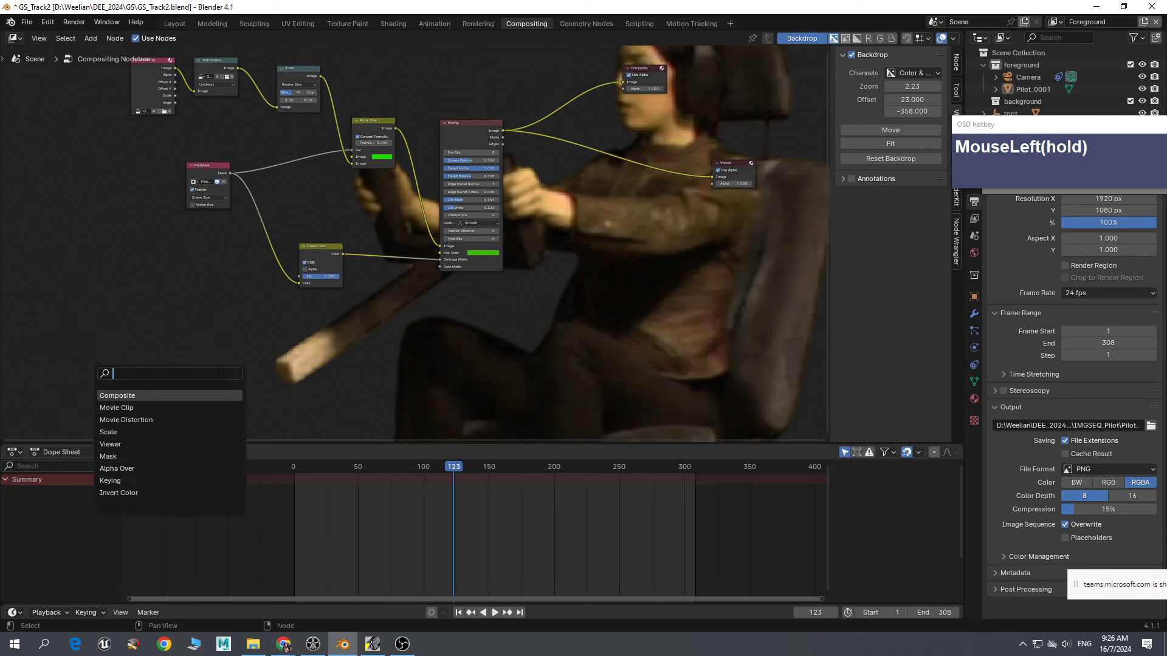
text(ren)
key(BackSpace)
key(BackSpace)
key(BackSpace)
text(sc)
key(BackSpace)
key(BackSpace)
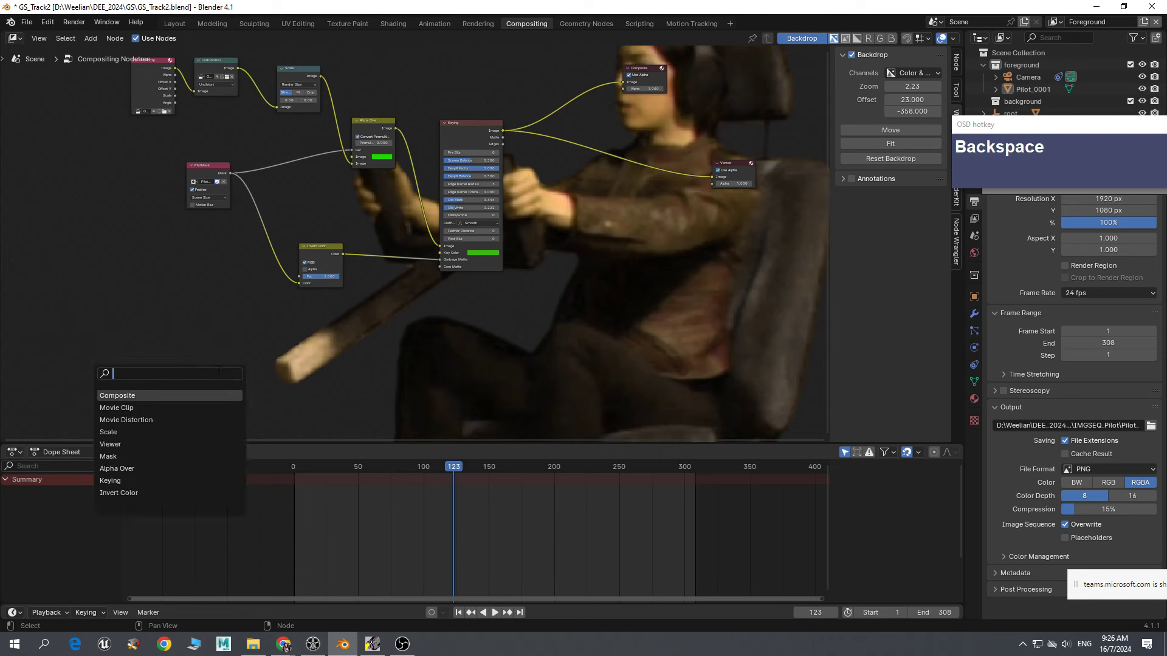
text(render)
key(BackSpace)
key(BackSpace)
key(BackSpace)
key(BackSpace)
key(BackSpace)
key(BackSpace)
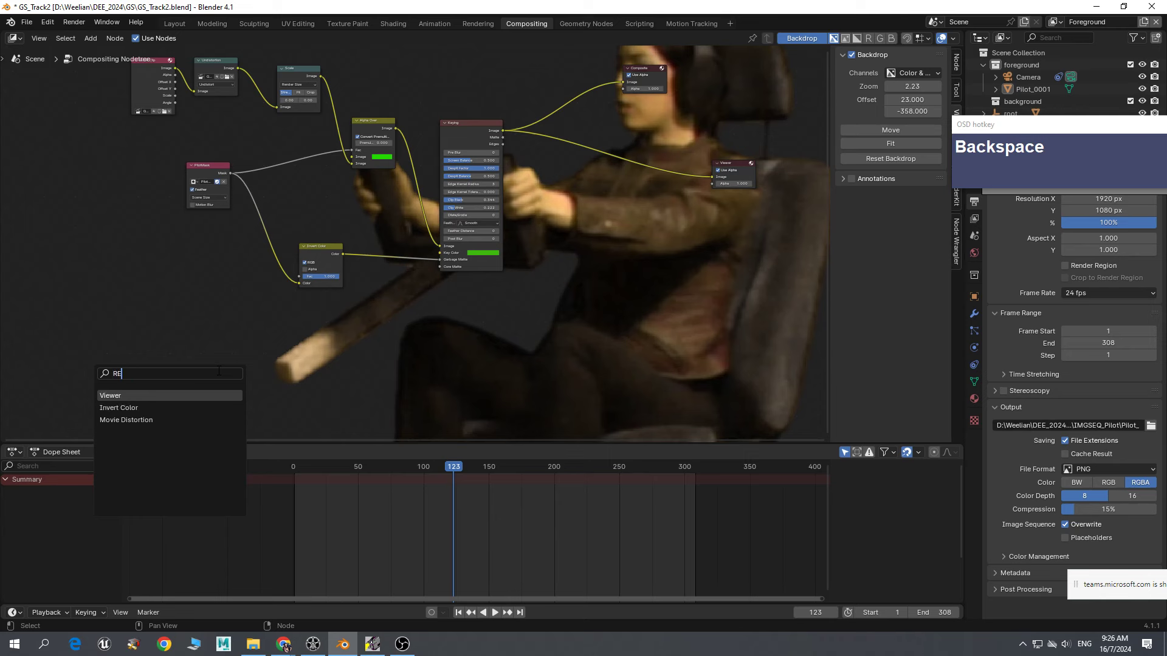
text(sce)
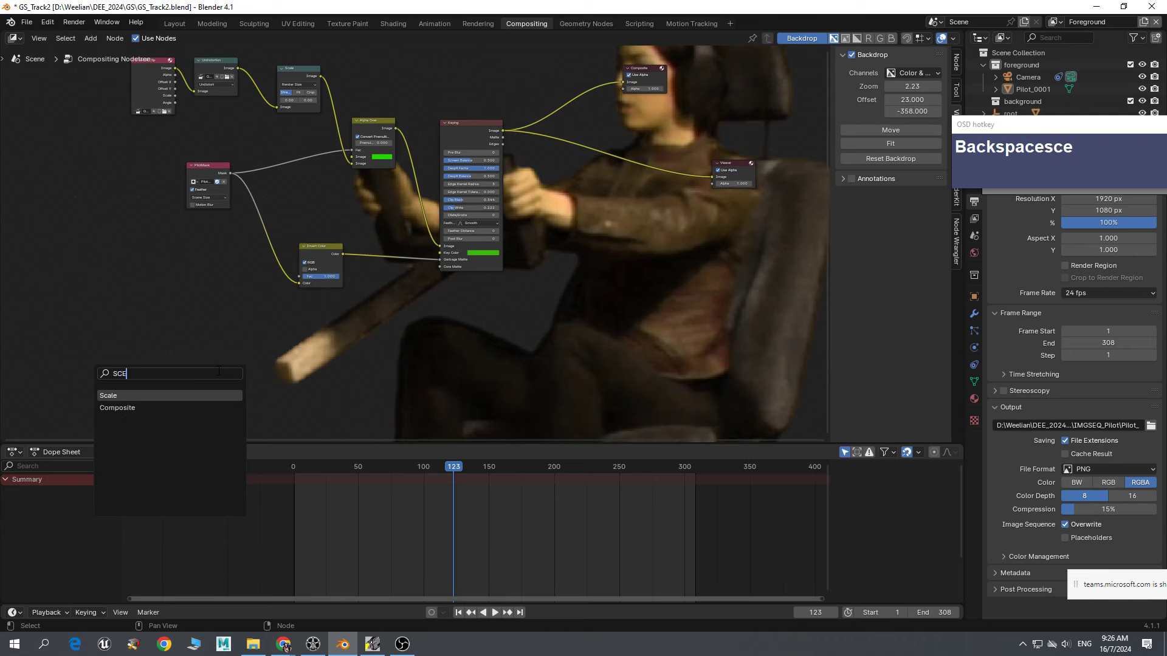
text(\\)
click(206, 315)
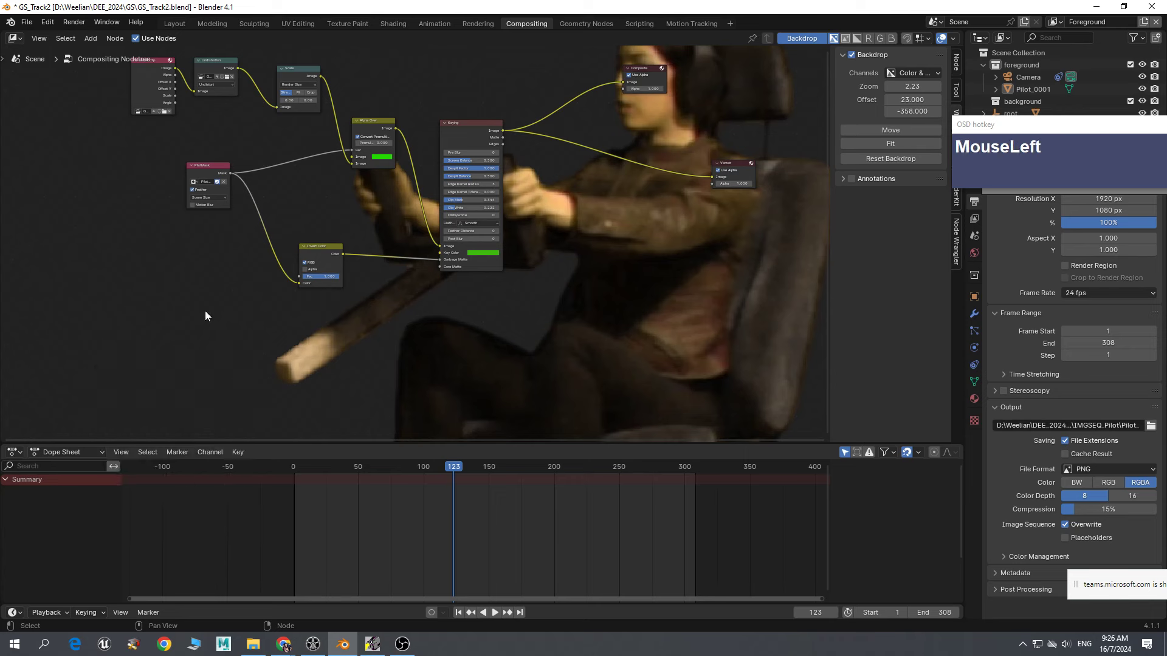
- Add a Render Layers node in the free space below the Invert Color node
right_click(100, 295)
click(95, 295)
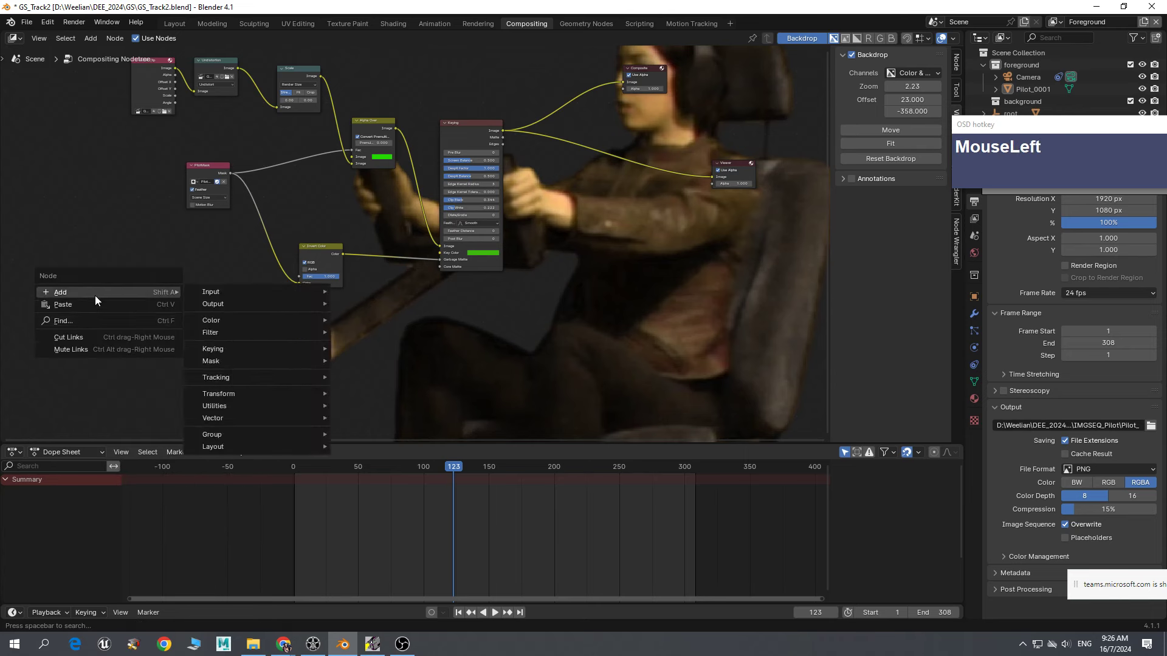
click(241, 294)
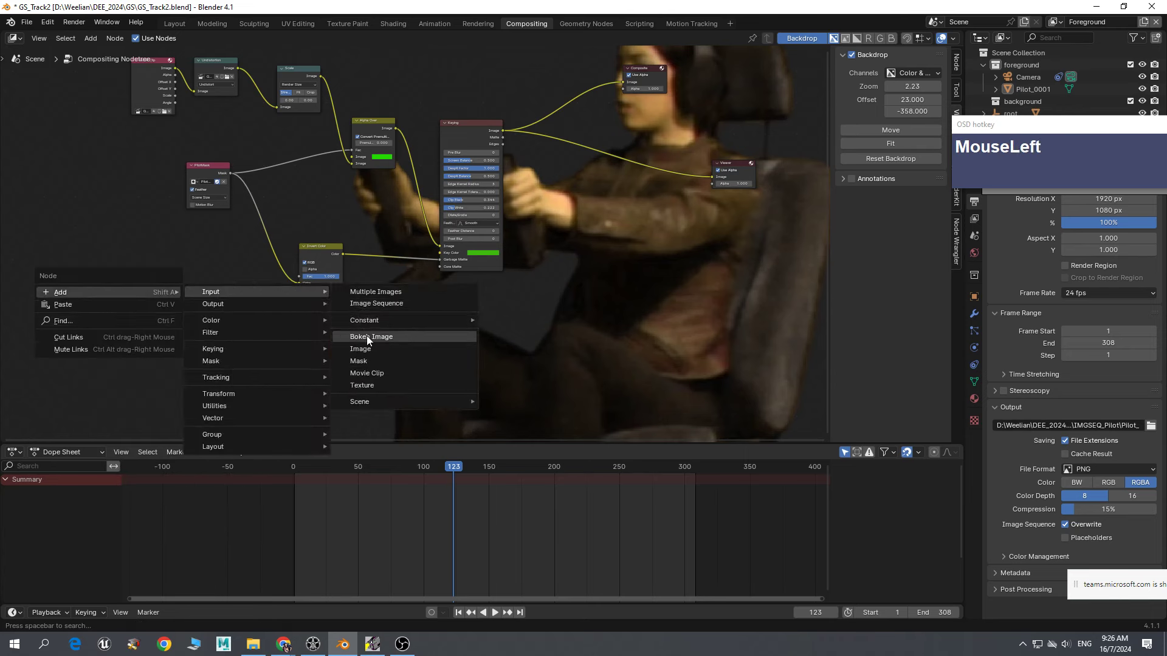
mouse_move(378, 400)
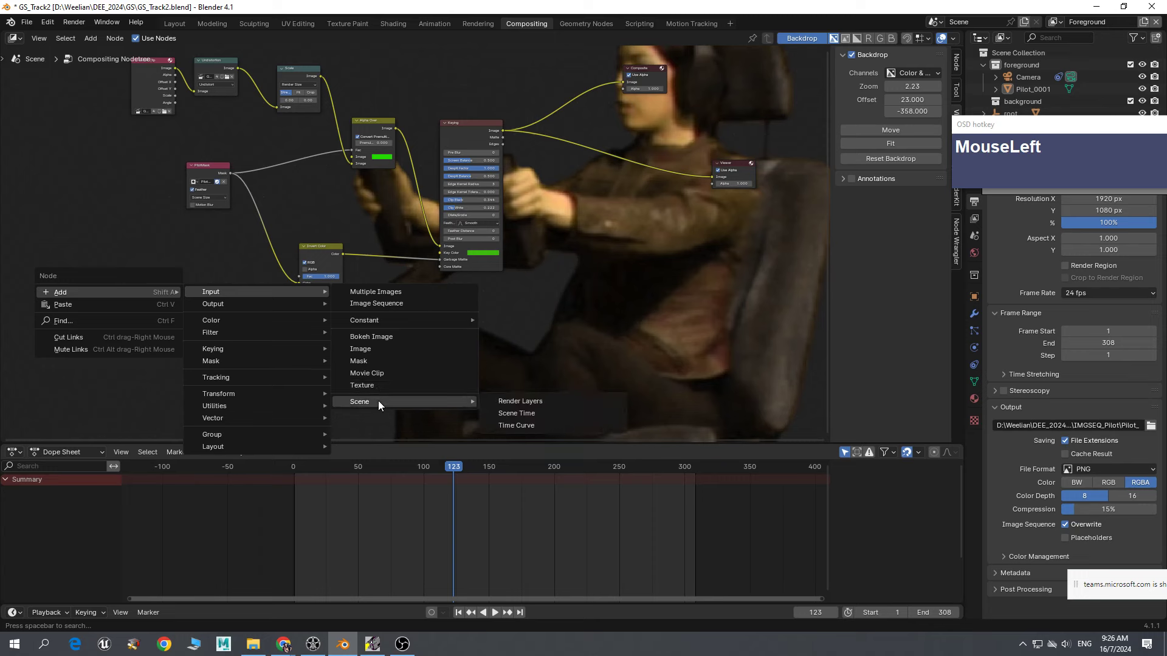
click(518, 402)
click(201, 374)
- Connect the Render Layers image output to the Viewer node's image input and move the Render Layers node below the Keying node
scroll(355, 371, up, 1)
scroll(446, 336, down, 1)
middle_drag(453, 333, 384, 336)
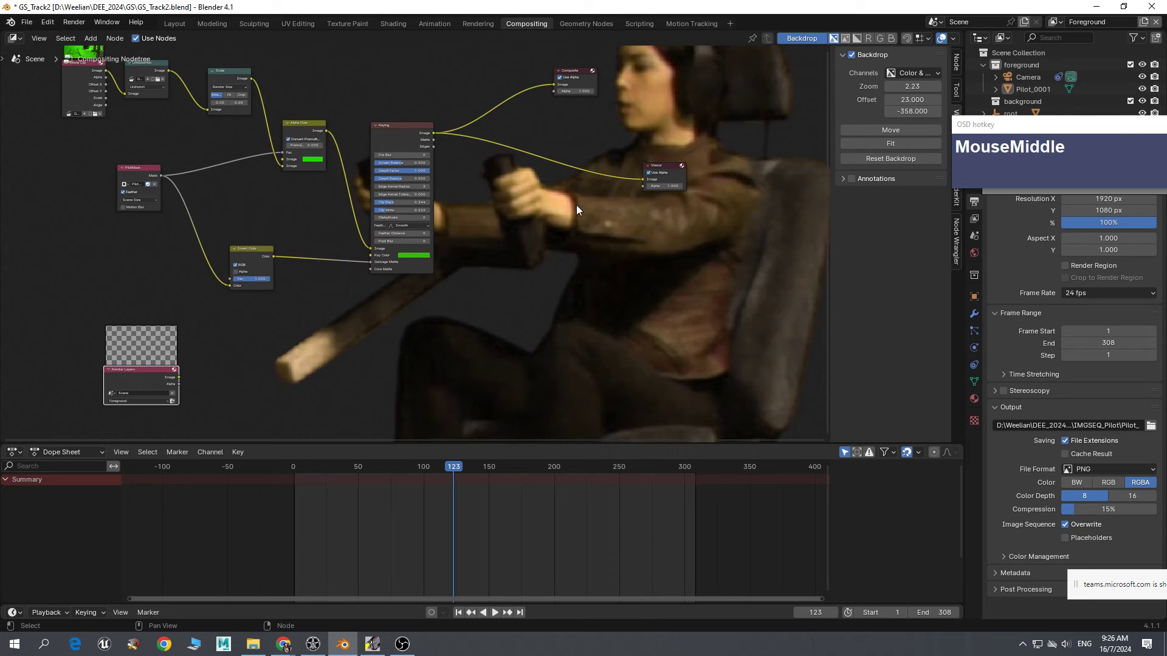
scroll(293, 338, up, 1)
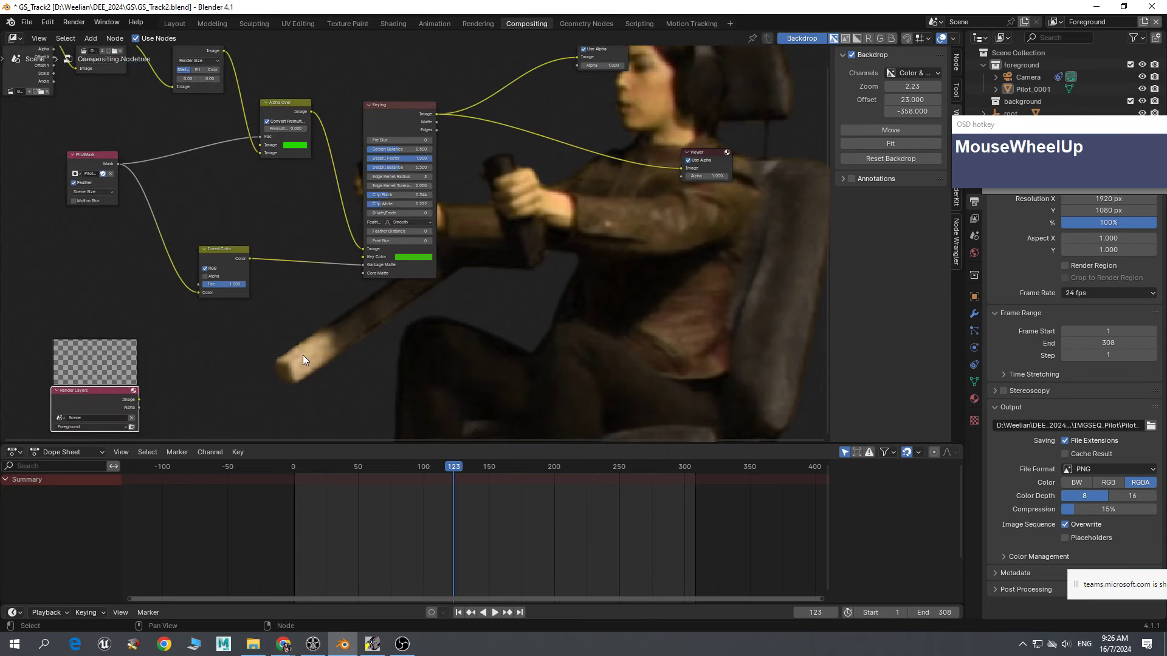
middle_drag(303, 354, 422, 332)
scroll(422, 334, up, 1)
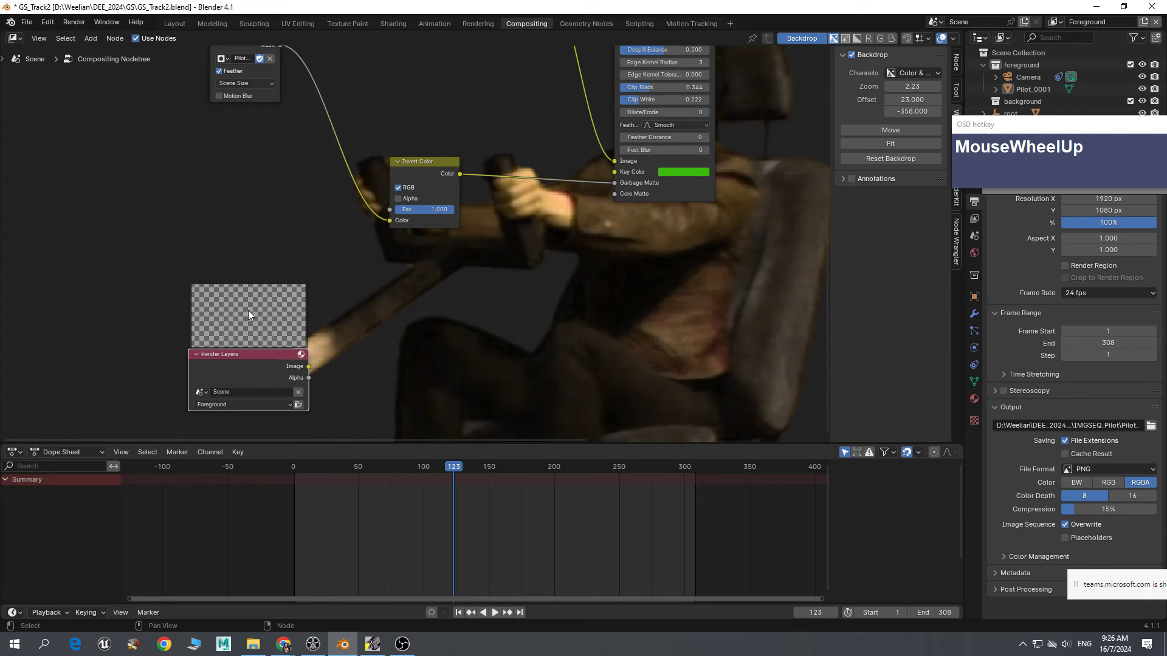
scroll(529, 344, down, 3)
middle_drag(529, 339, 373, 355)
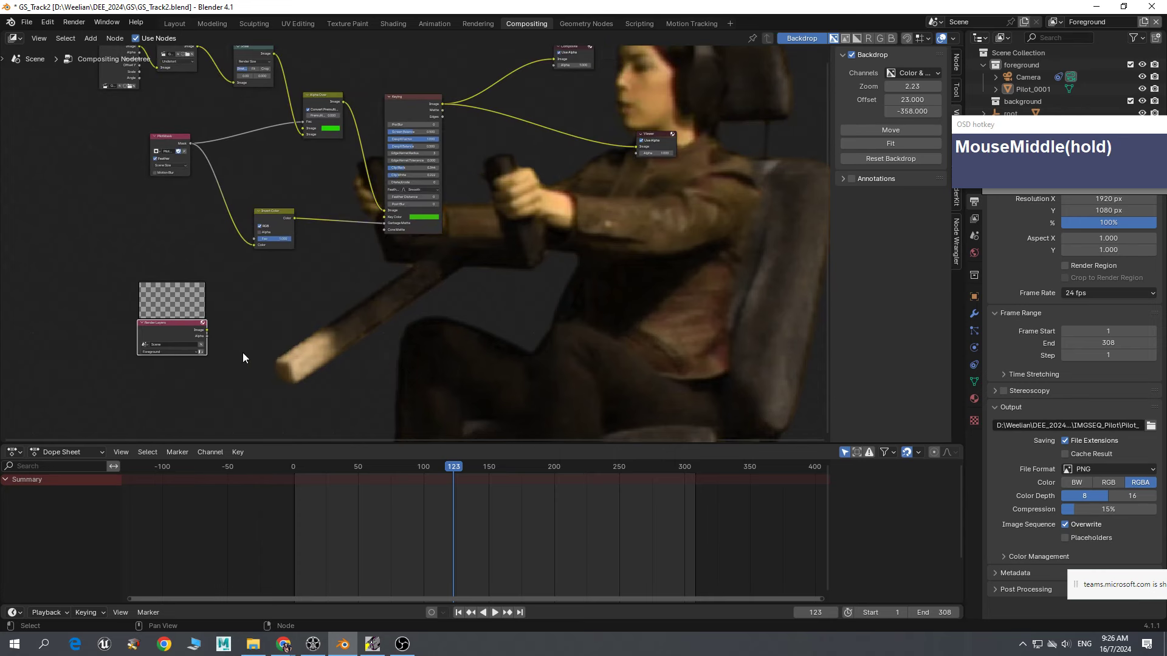
drag(207, 329, 638, 147)
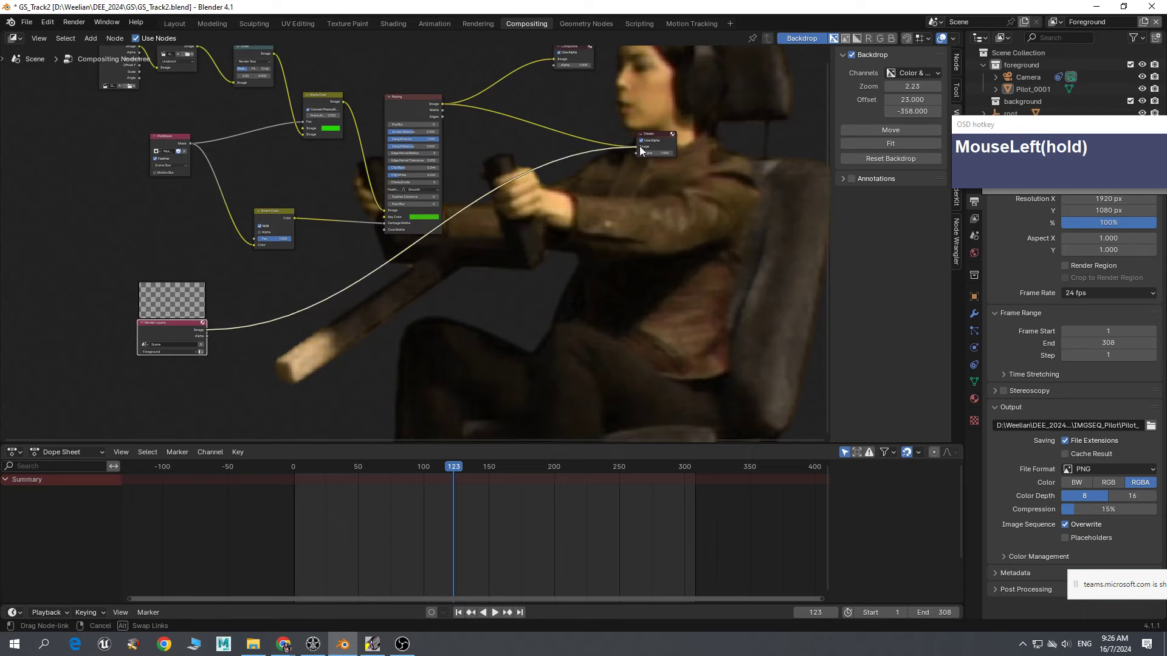
drag(194, 321, 377, 347)
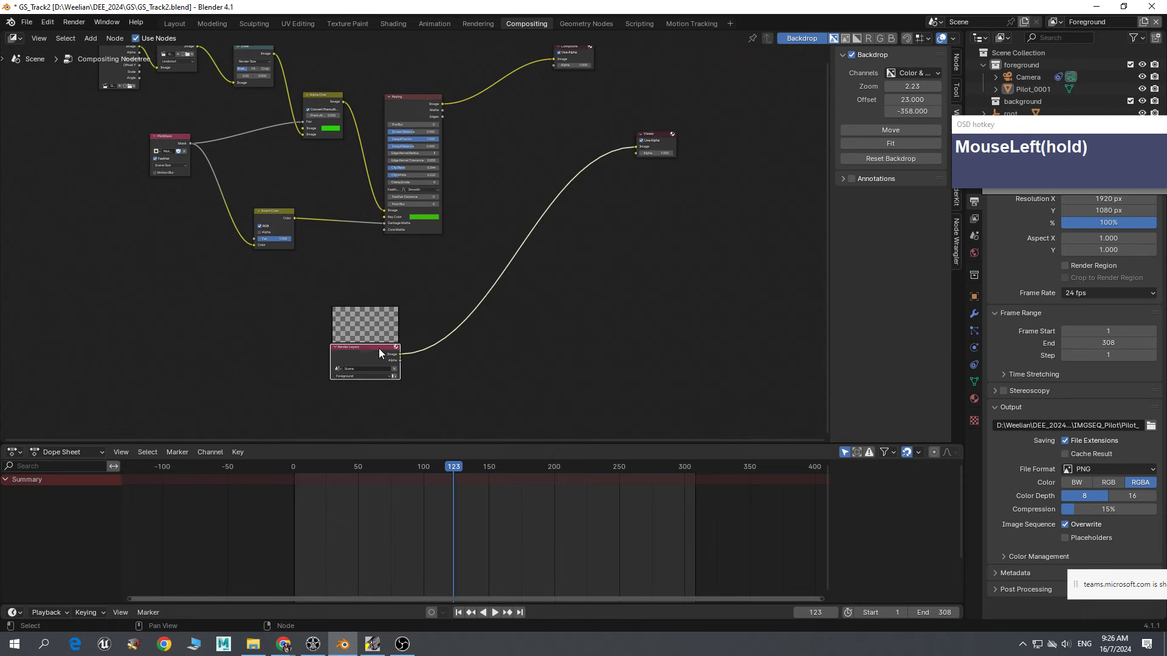
- Render frame 123 and dismiss the render window to return to the node tree
click(915, 265)
key(F12)
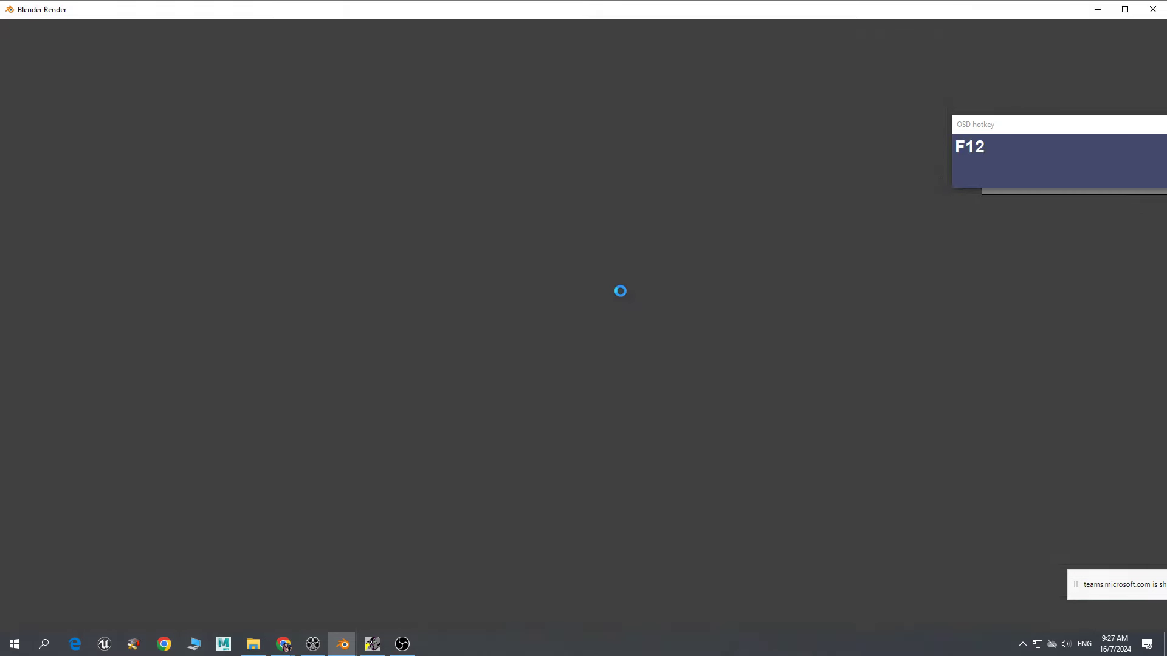
click(1105, 13)
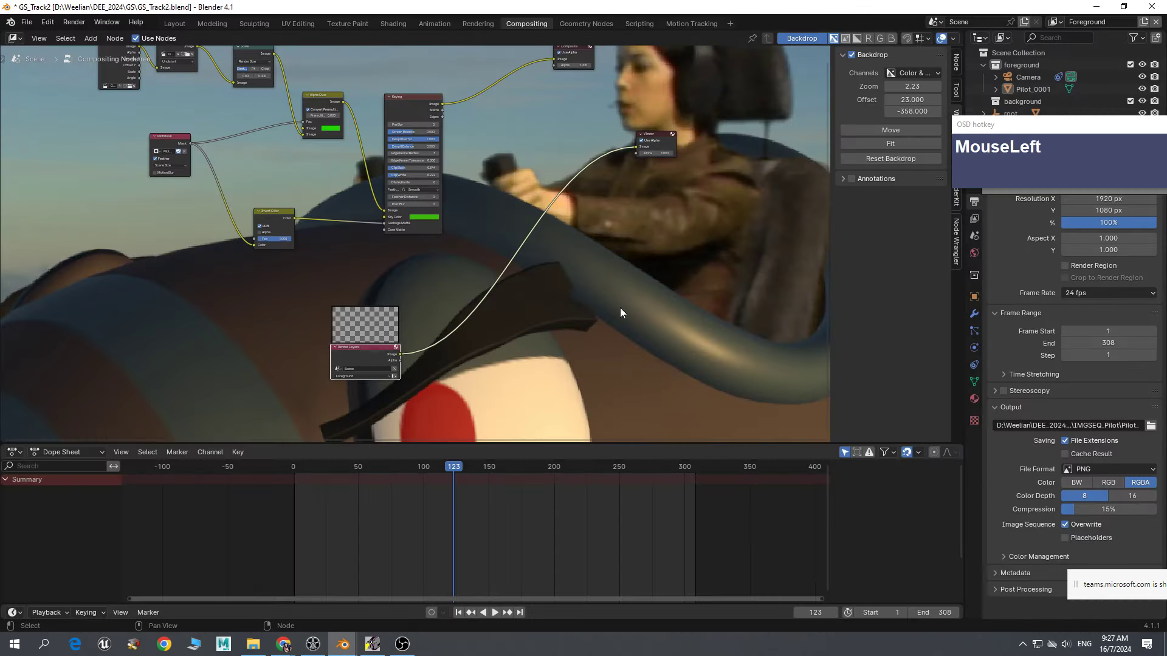
- Set the backdrop zoom to 0.65 and shift the backdrop to an offset of about 1, -45 behind the nodes
scroll(611, 322, down, 3)
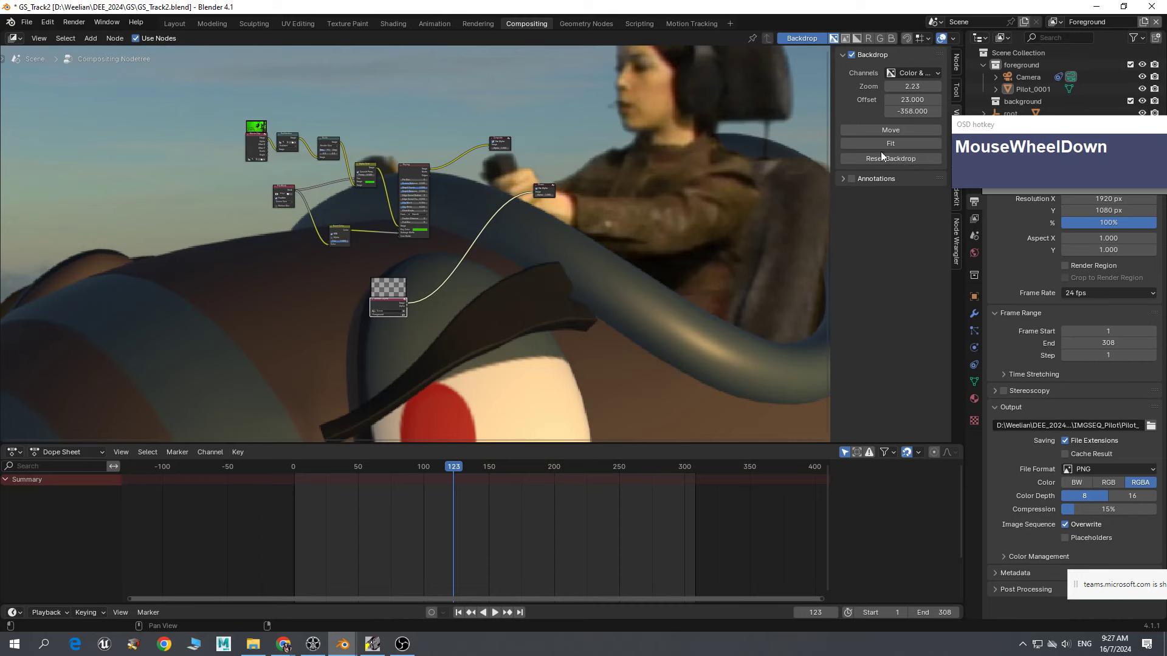
drag(912, 87, 850, 87)
middle_drag(790, 226, 769, 193)
right_click(674, 297)
middle_drag(654, 205, 653, 257)
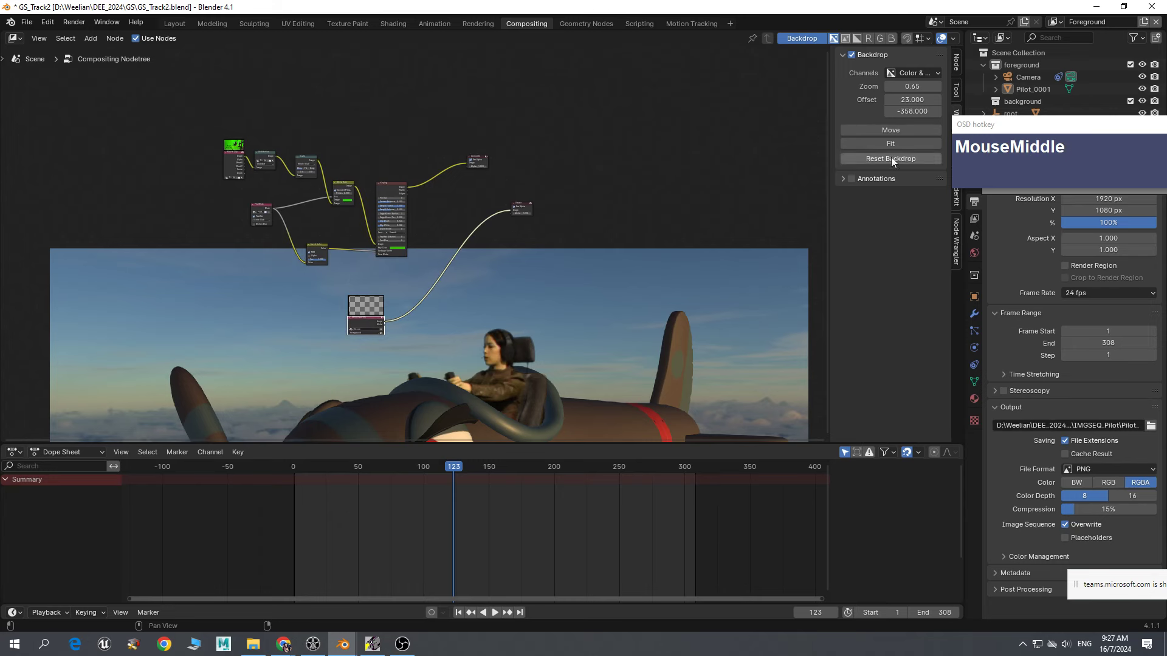
alt+middle_drag(608, 356, 584, 218)
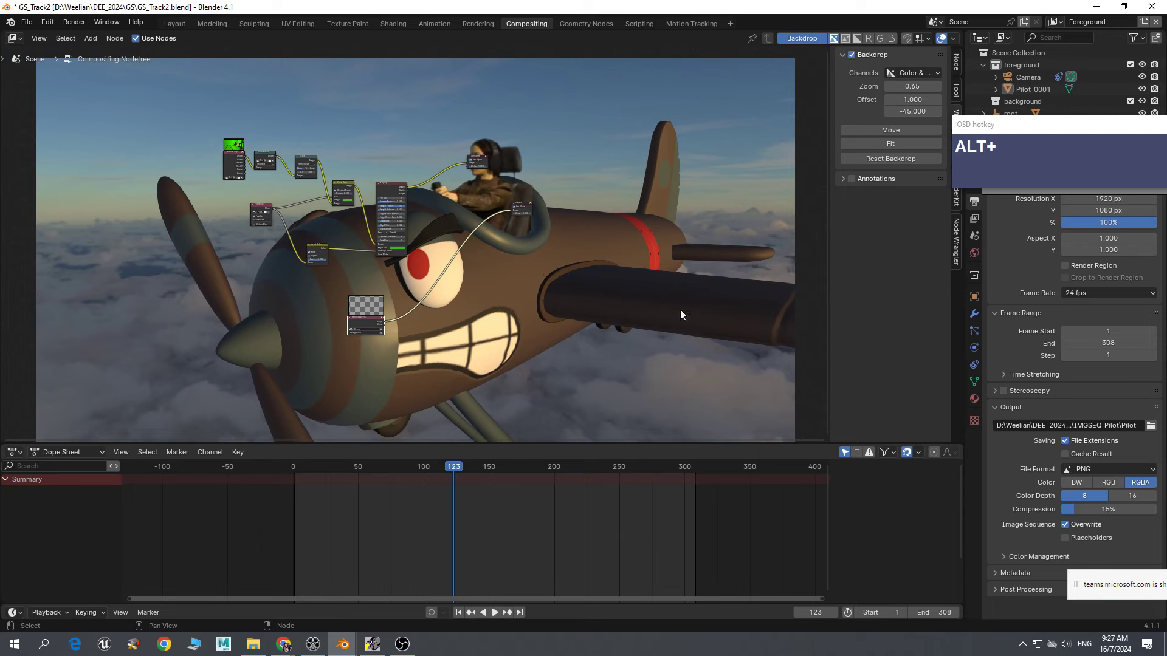
- Connect the Render Layers image output to the Composite node in place of the Keying output
scroll(609, 295, up, 3)
scroll(565, 169, up, 1)
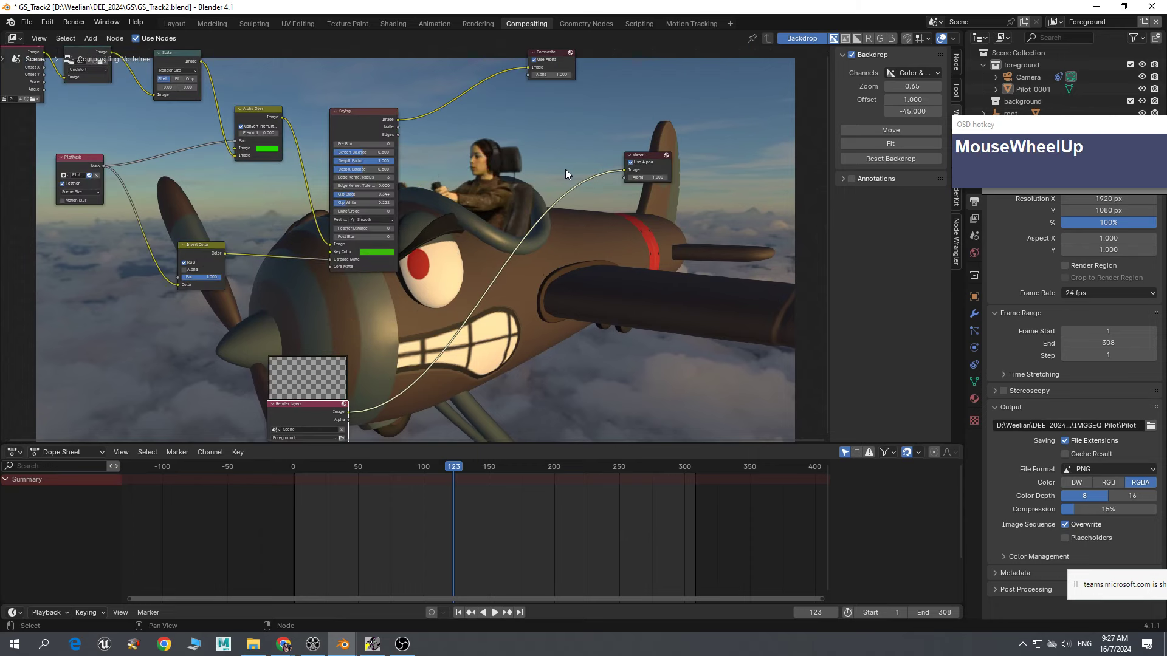
scroll(525, 197, down, 2)
drag(362, 377, 502, 105)
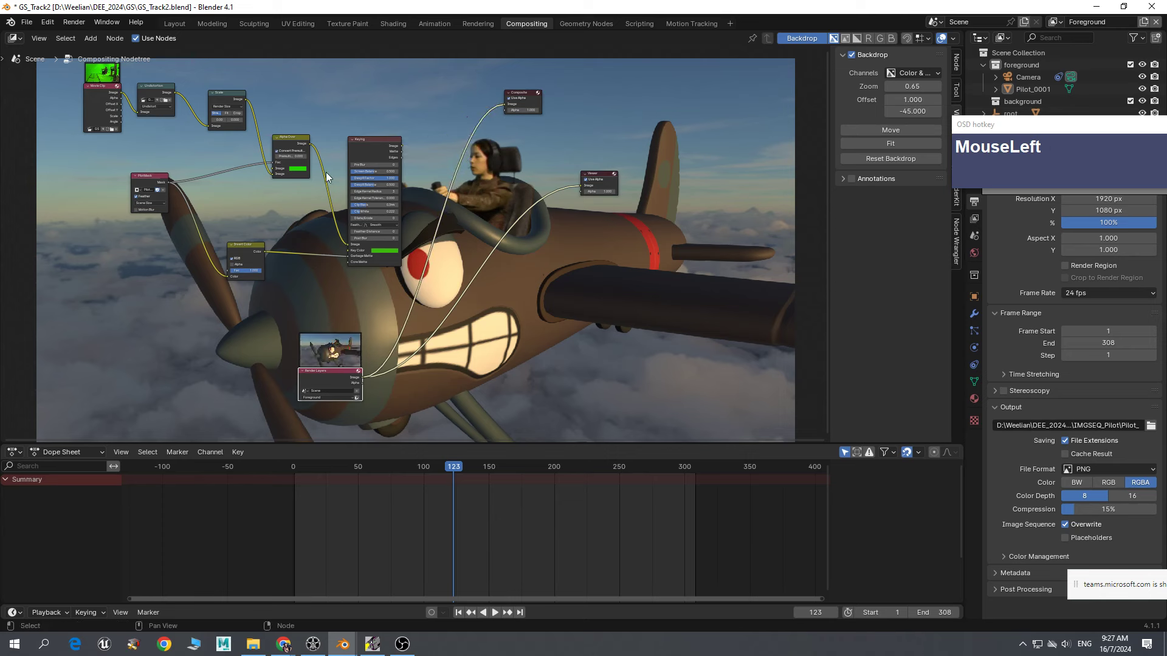
- Place the Composite node above the Viewer node, closer to the Render Layers node, and render frame 123 again
drag(381, 142, 372, 141)
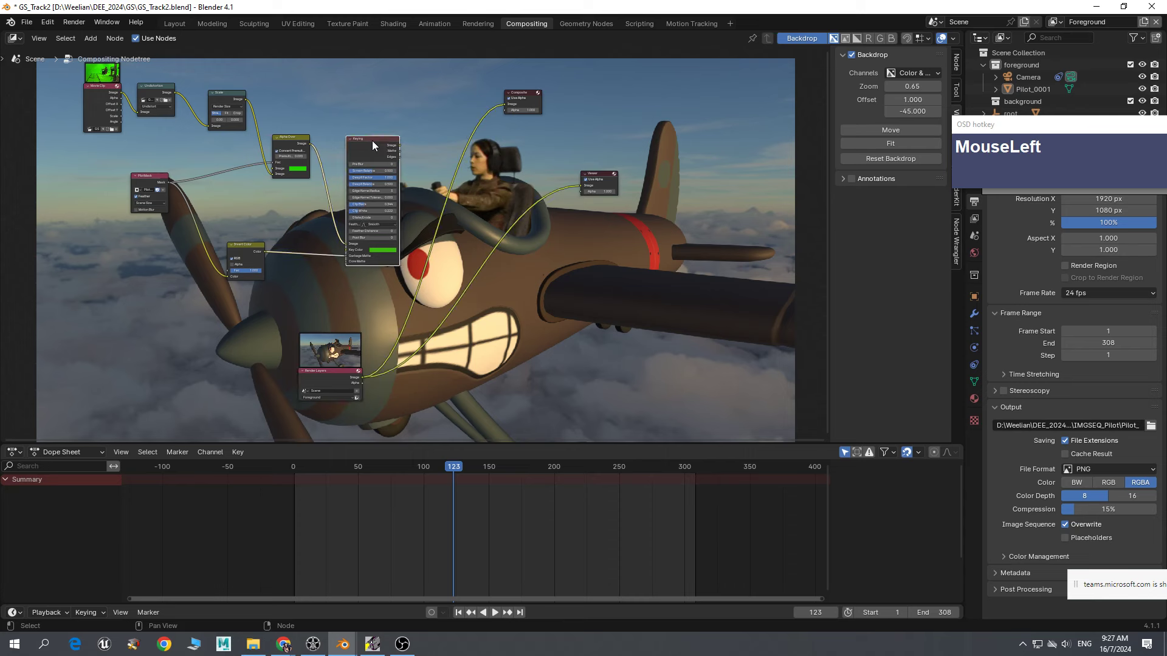
scroll(395, 345, up, 3)
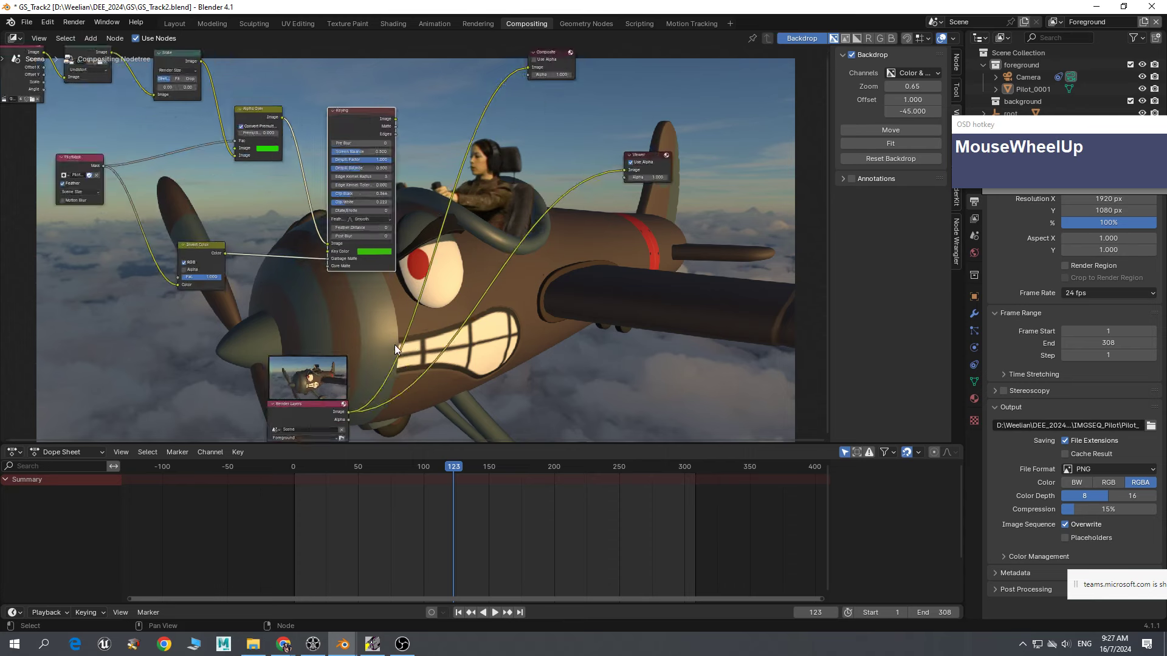
scroll(584, 229, down, 2)
drag(647, 157, 580, 279)
drag(551, 57, 568, 176)
scroll(613, 162, up, 1)
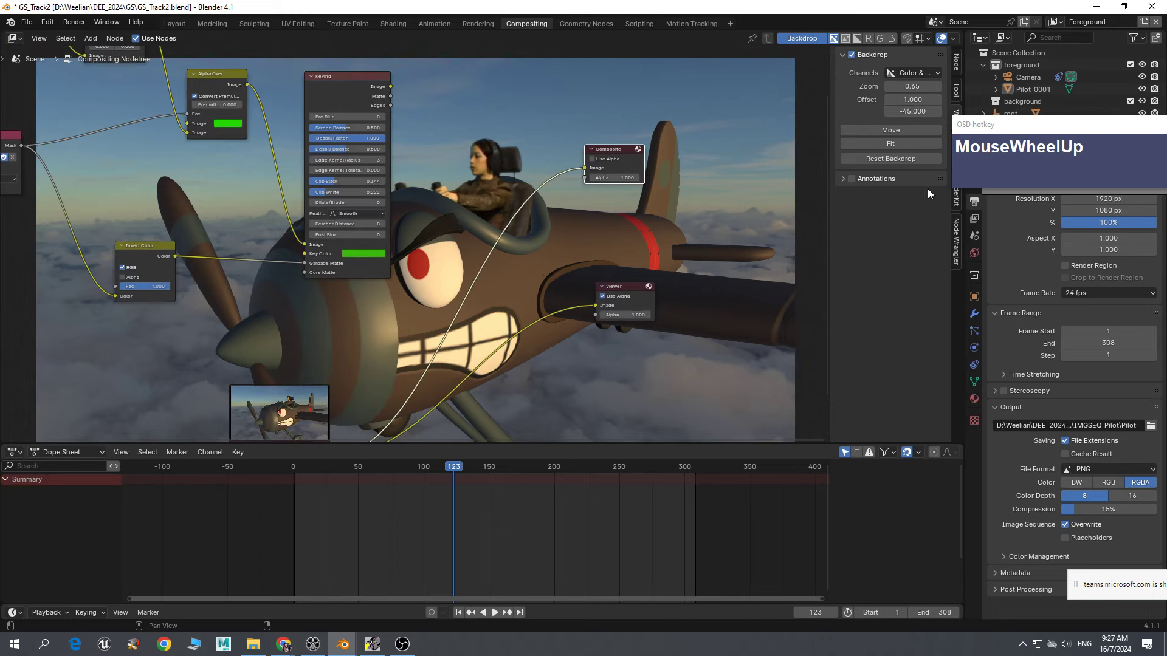
key(F12)
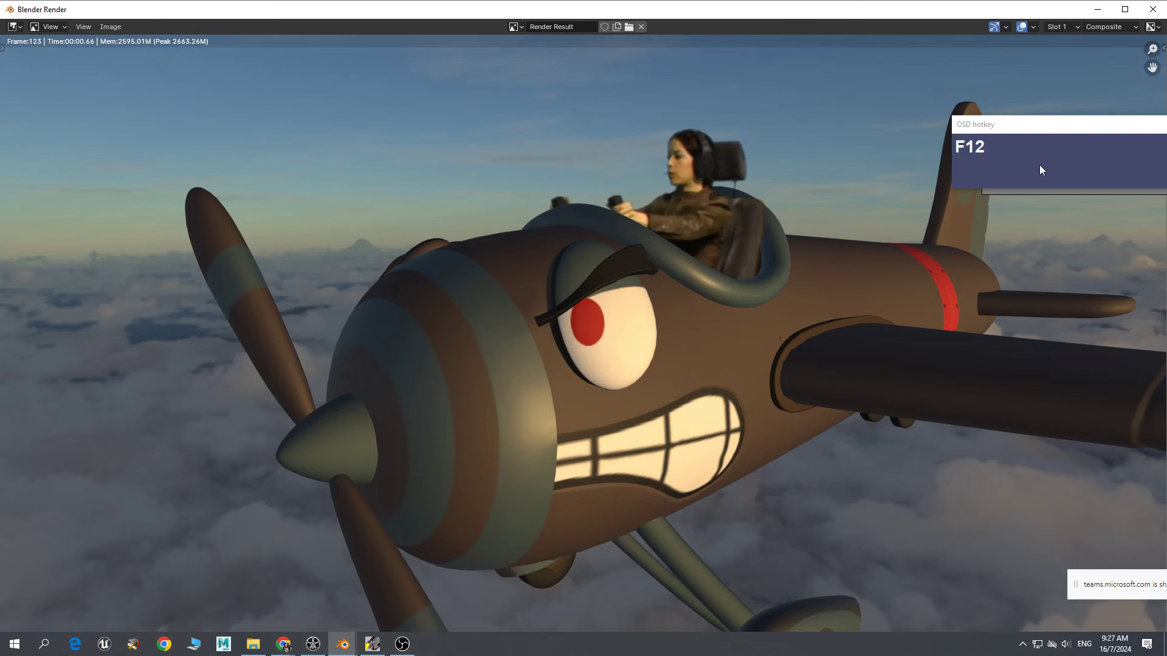
click(1099, 10)
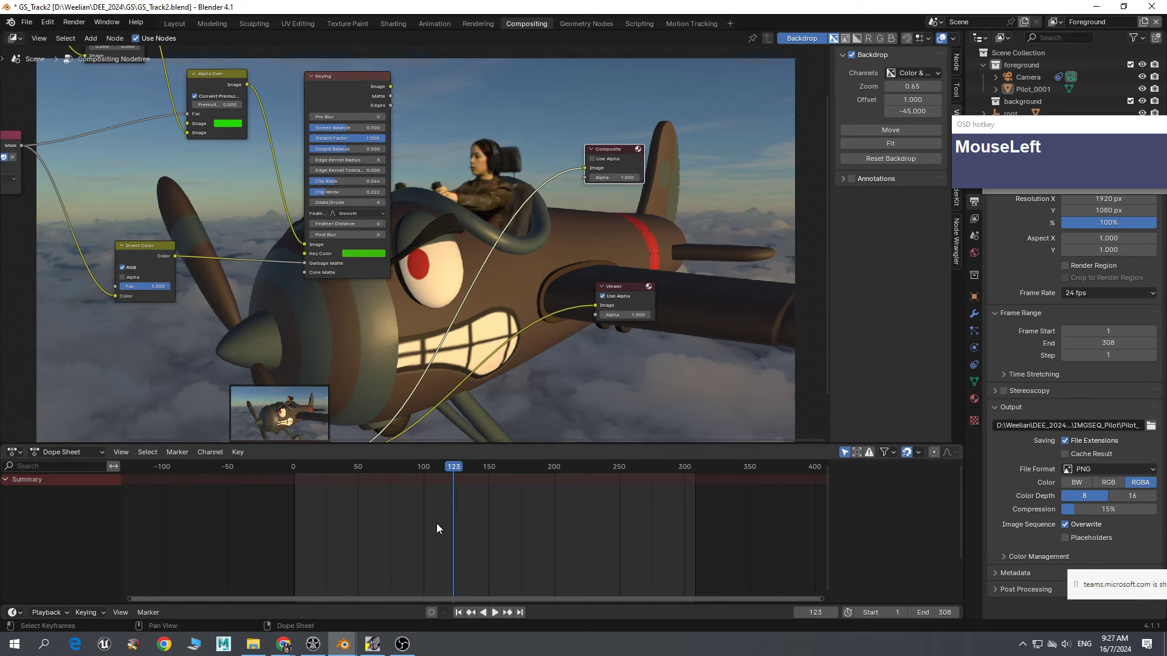
- Return to the Layout workspace and set the current frame to 2
drag(456, 468, 293, 495)
click(173, 24)
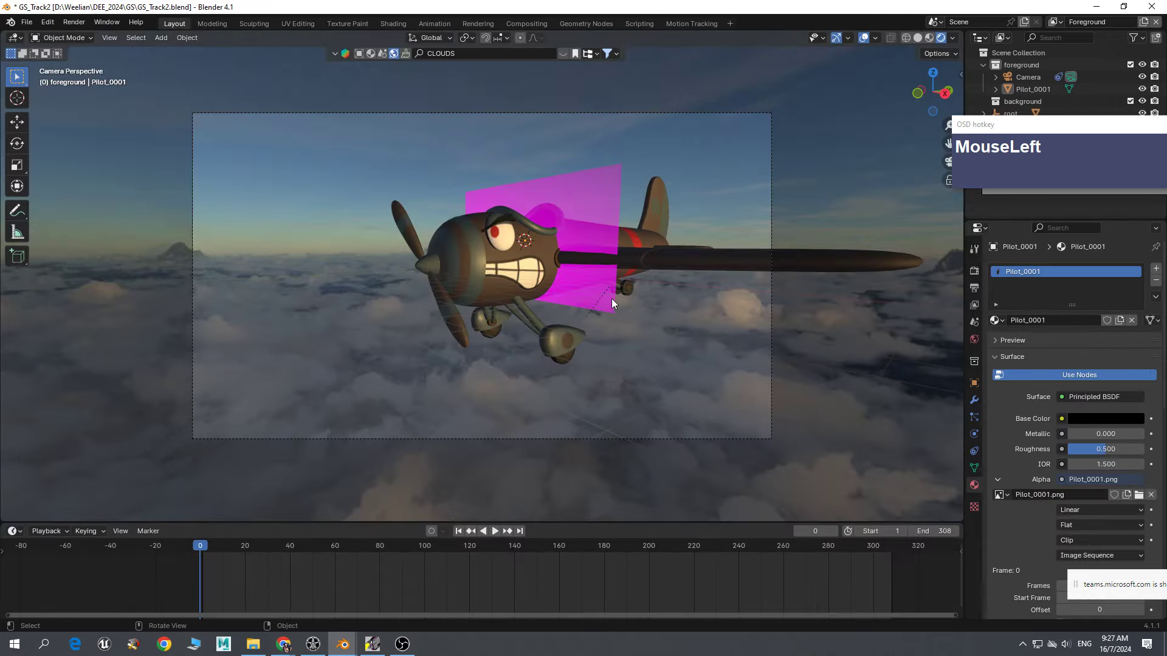
drag(201, 549, 205, 550)
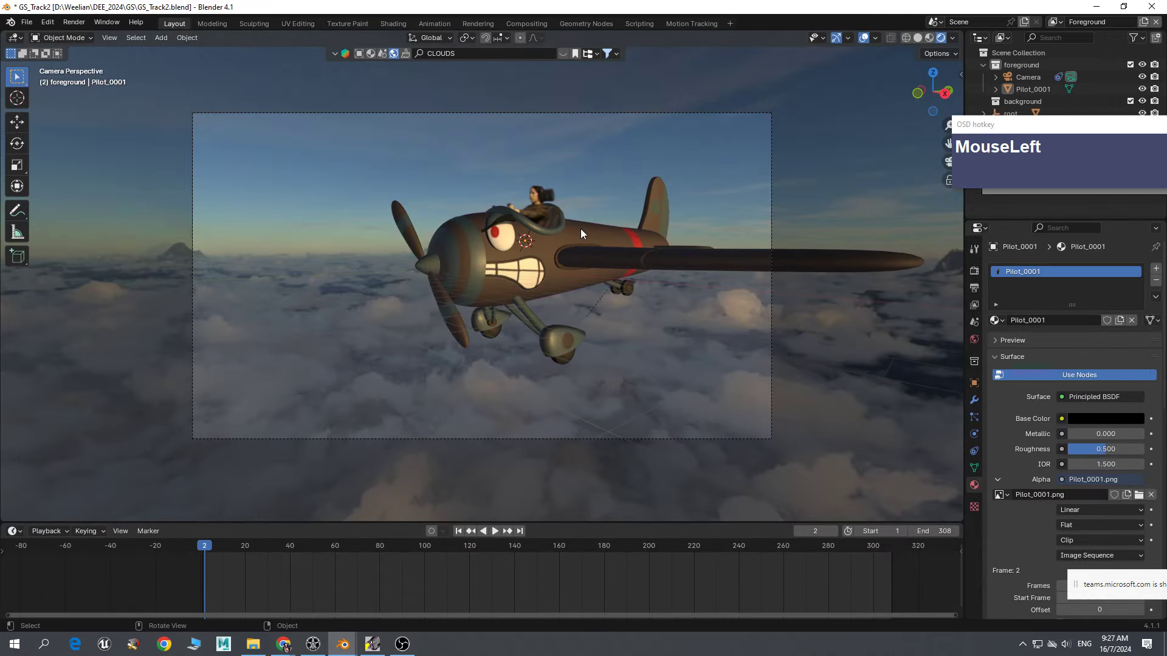
click(109, 38)
drag(1074, 128, 781, 398)
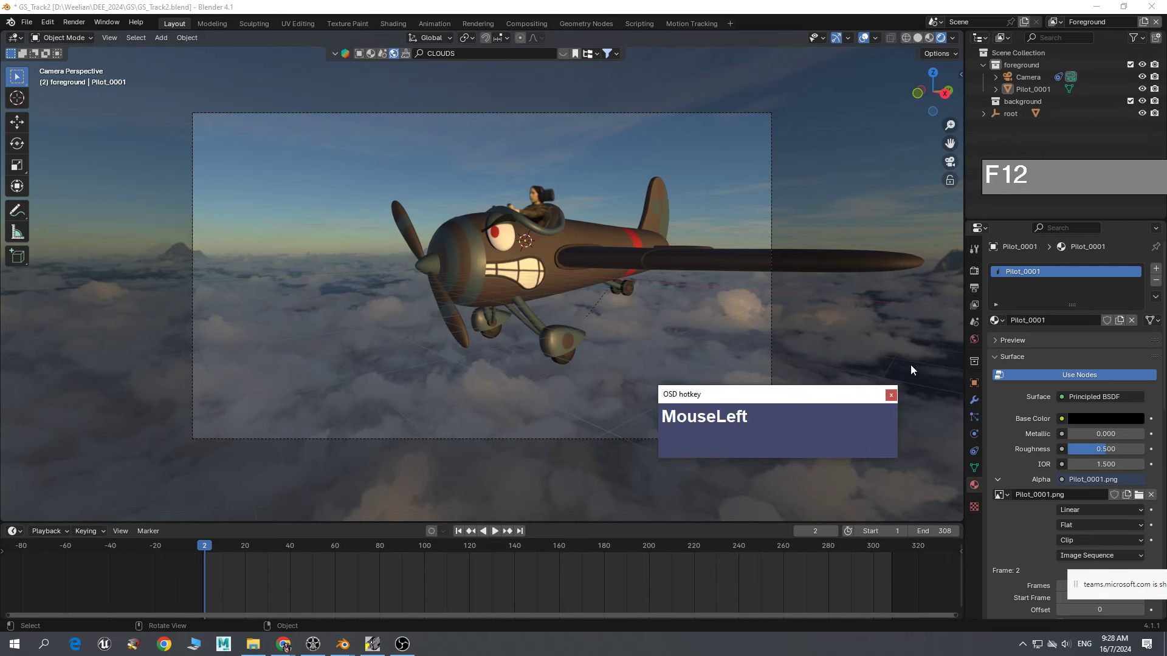
- Reopen the compositing node tree and review the Render Layers connections to the Composite and Viewer nodes
click(516, 24)
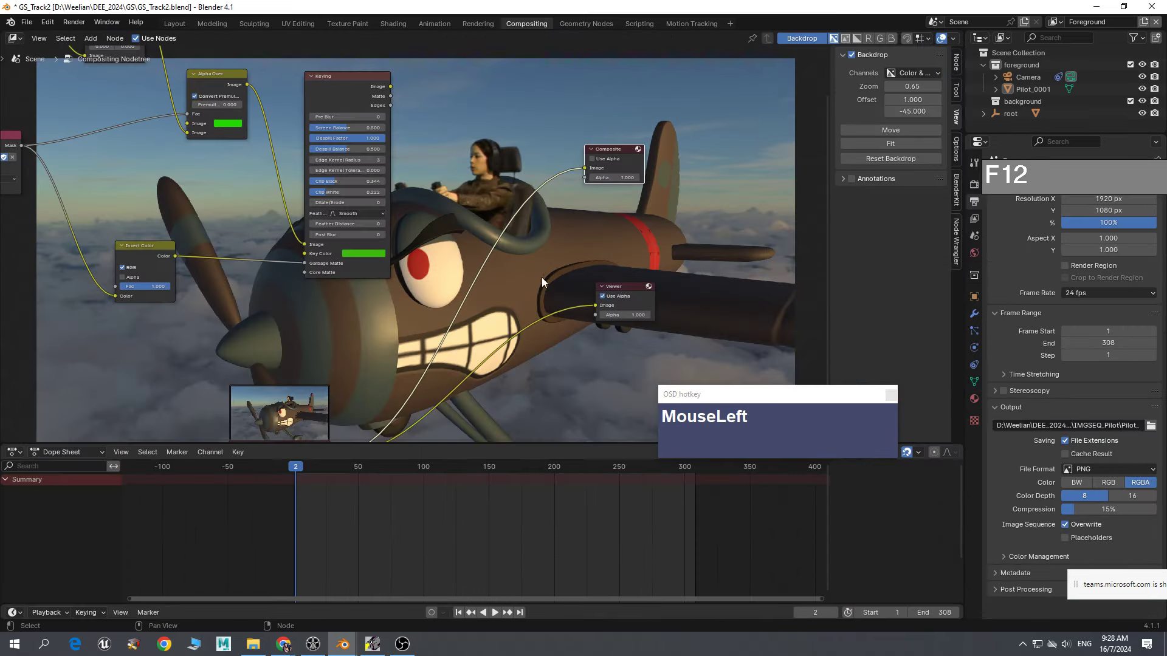
scroll(574, 288, down, 2)
middle_drag(577, 290, 676, 274)
scroll(379, 249, down, 2)
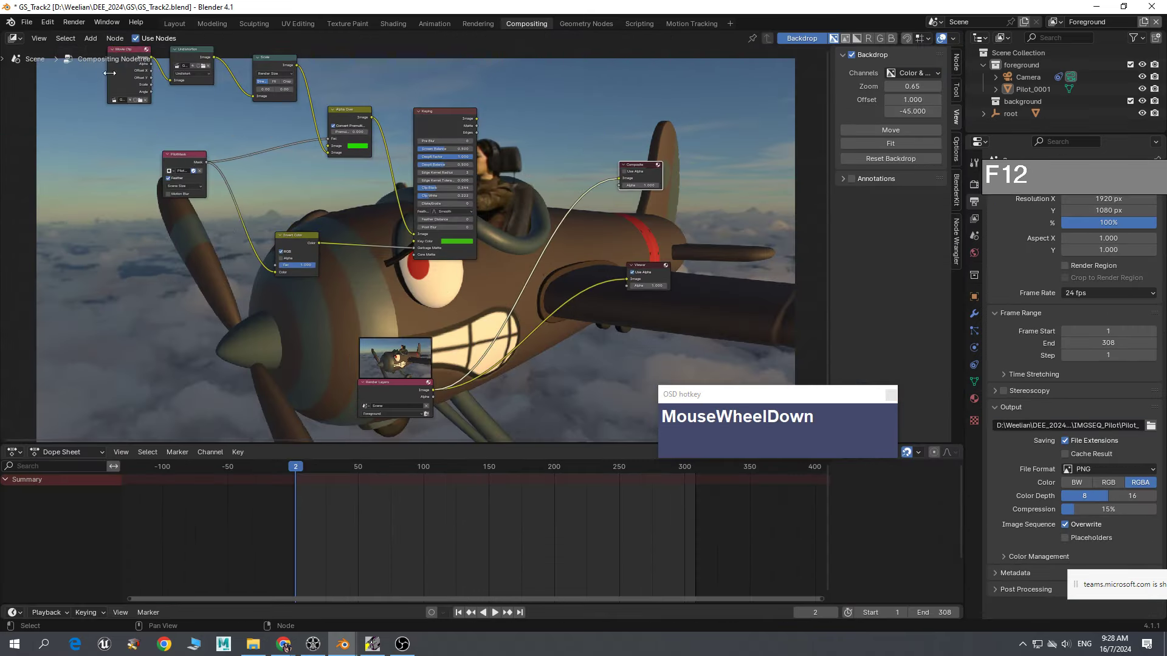
middle_drag(478, 245, 365, 220)
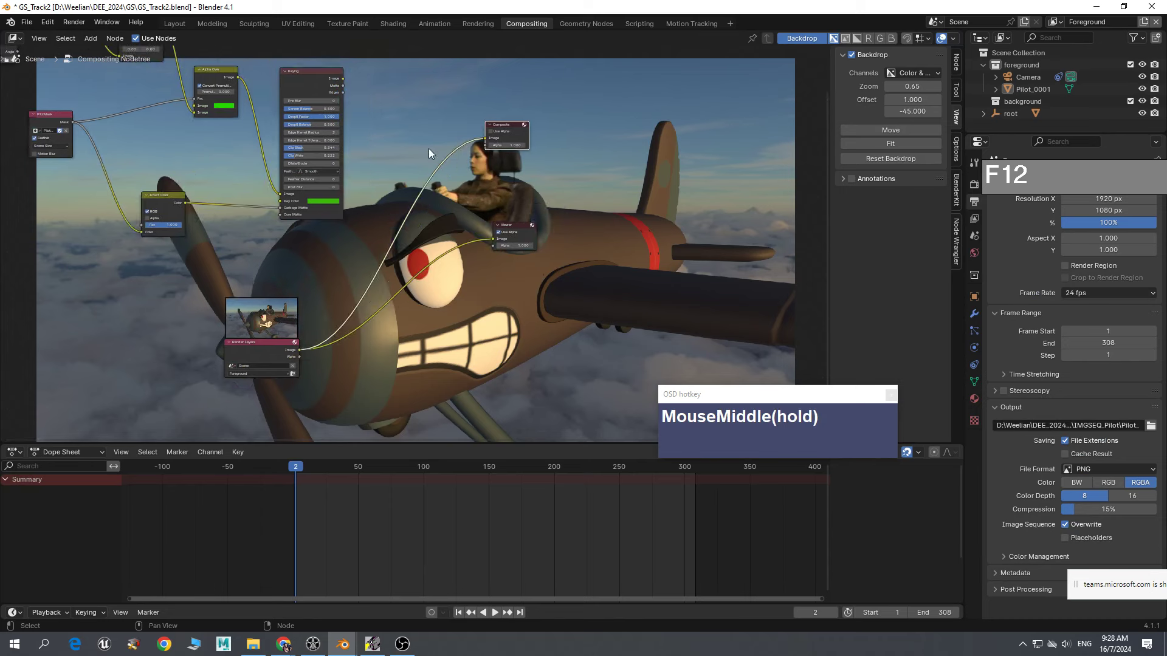
- Reposition the Composite and Viewer nodes so they line up one above the other beyond the Render Layers node
drag(319, 316, 268, 326)
scroll(268, 325, up, 1)
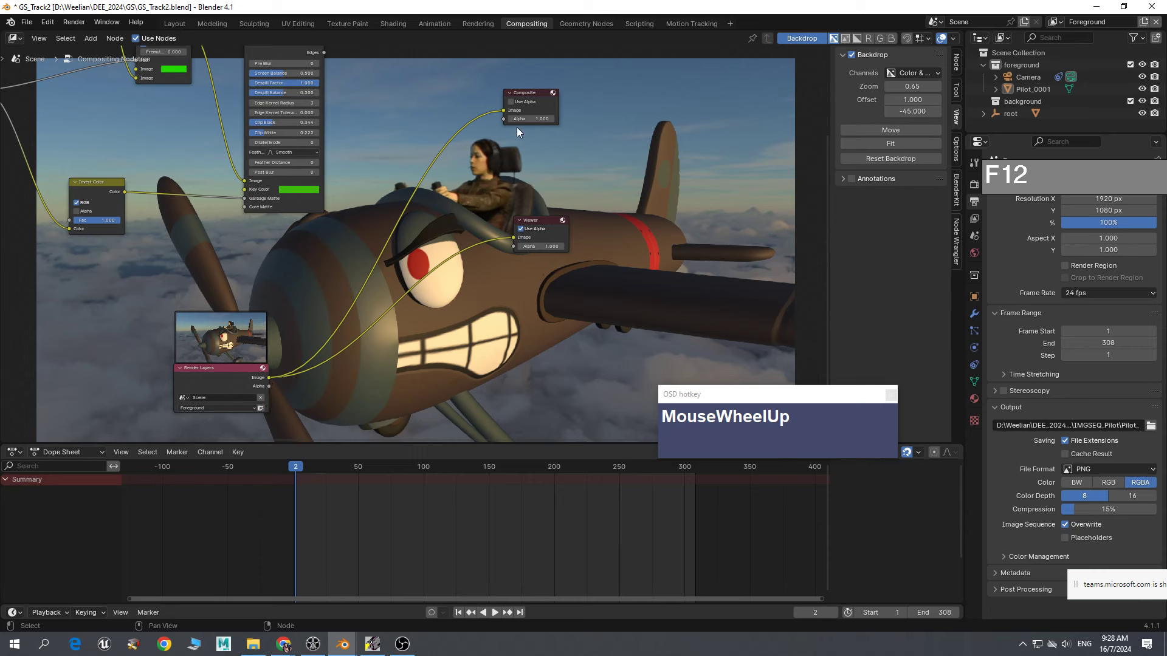
drag(532, 95, 537, 107)
drag(543, 222, 533, 234)
drag(1070, 180, 751, 316)
- Set the scene's render output file format to JPEG
click(970, 421)
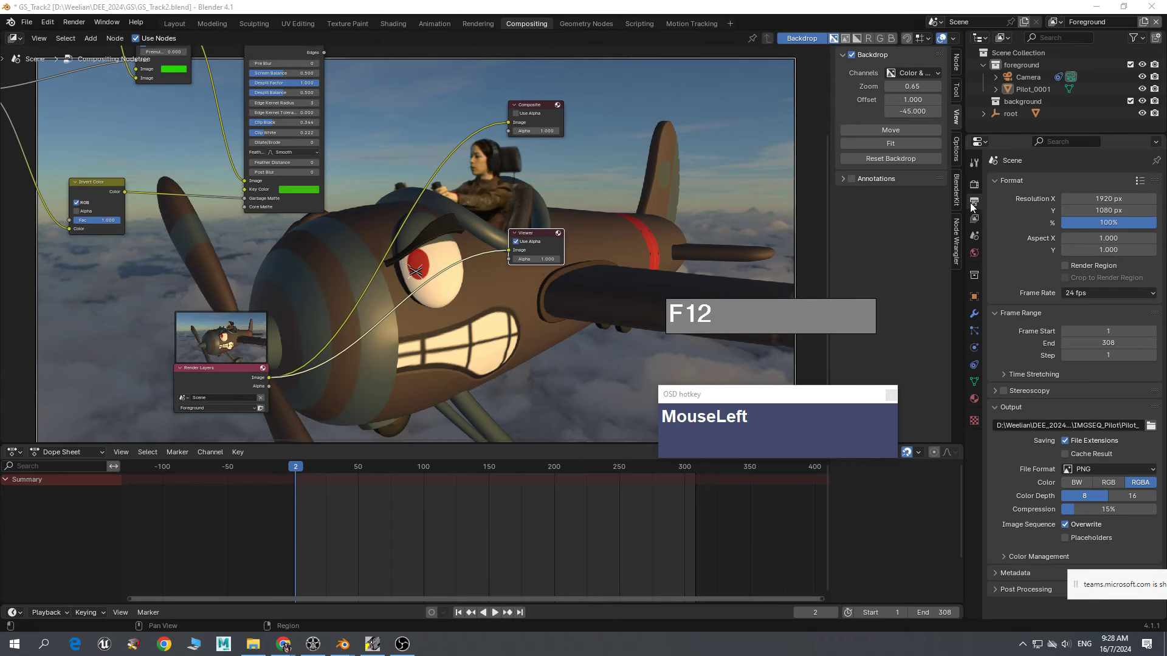
scroll(1063, 359, down, 1)
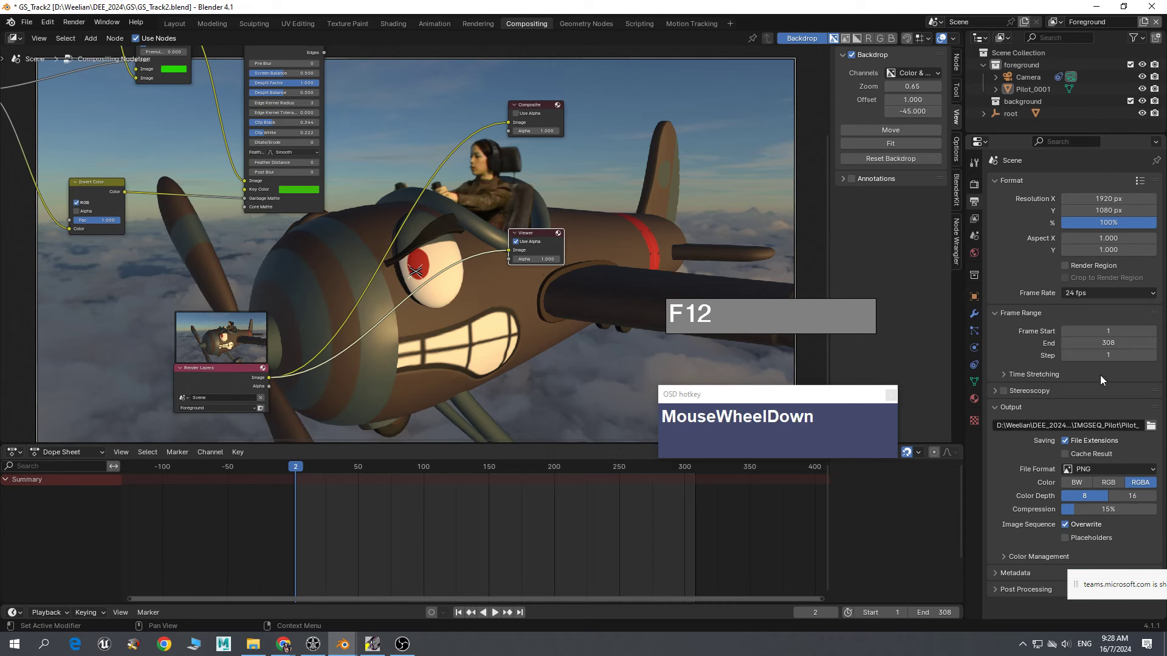
click(1100, 469)
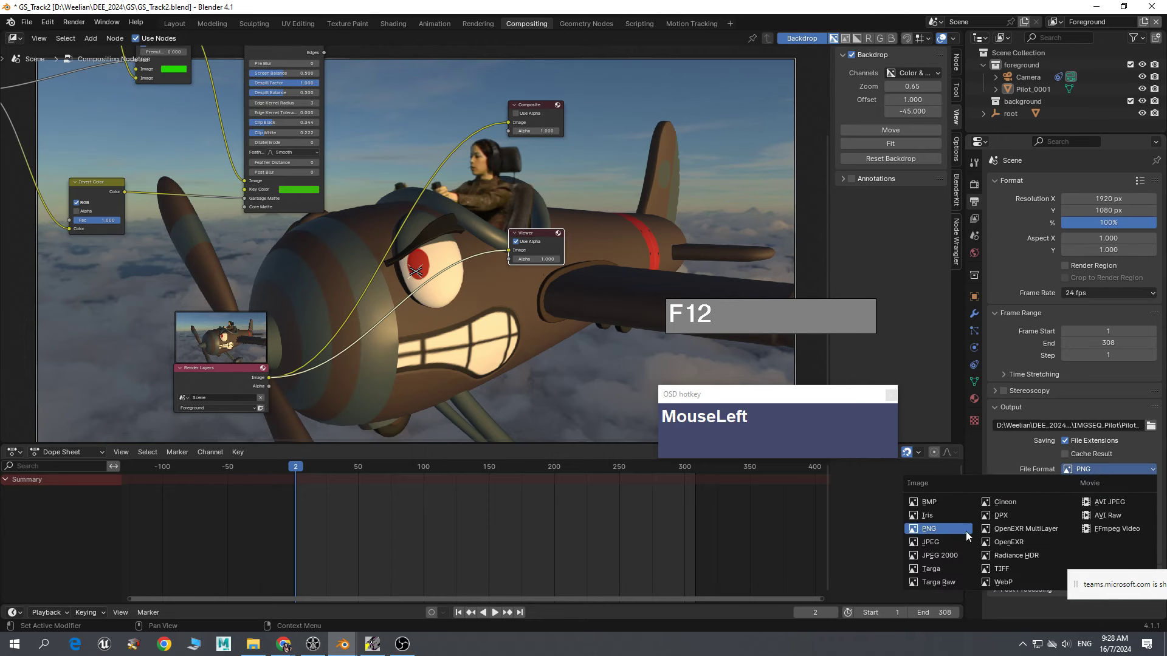
click(942, 539)
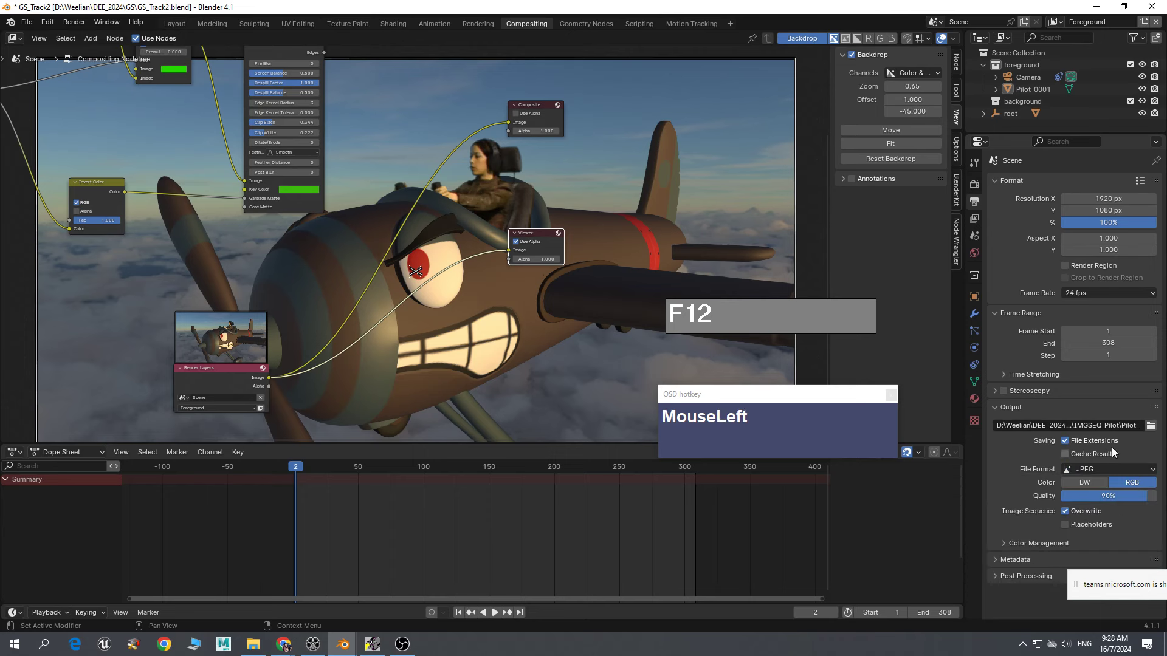
- Browse for the render output path and create a new folder named COMPOSITE inside GS_Track
click(1151, 426)
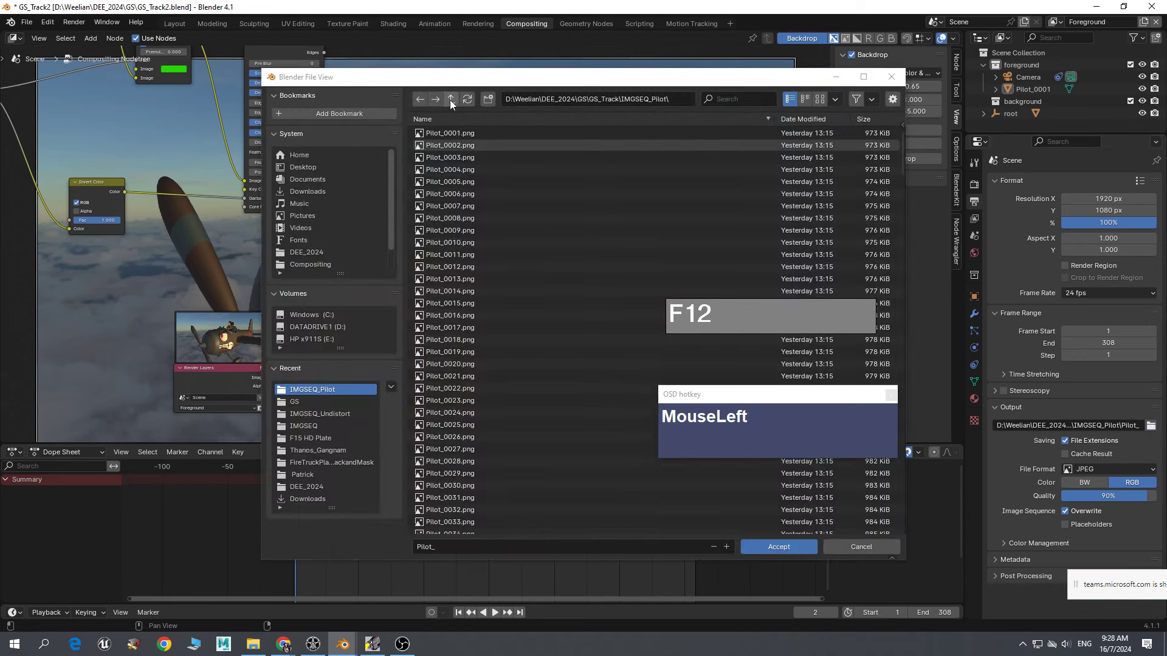
click(451, 99)
click(488, 99)
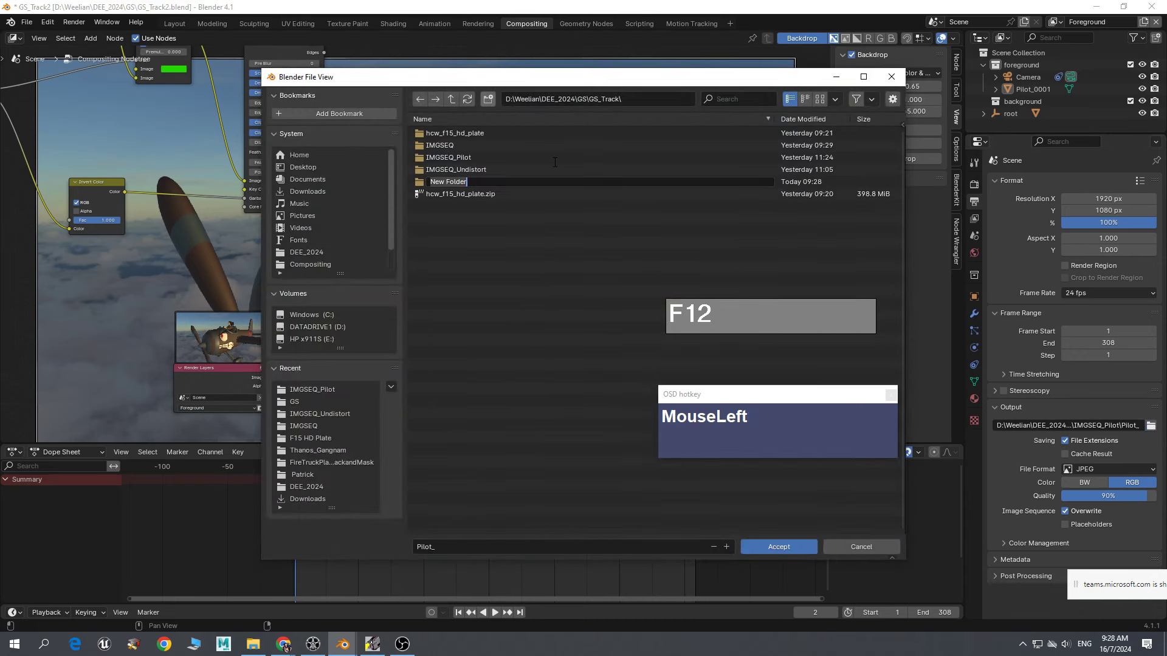
text(C)
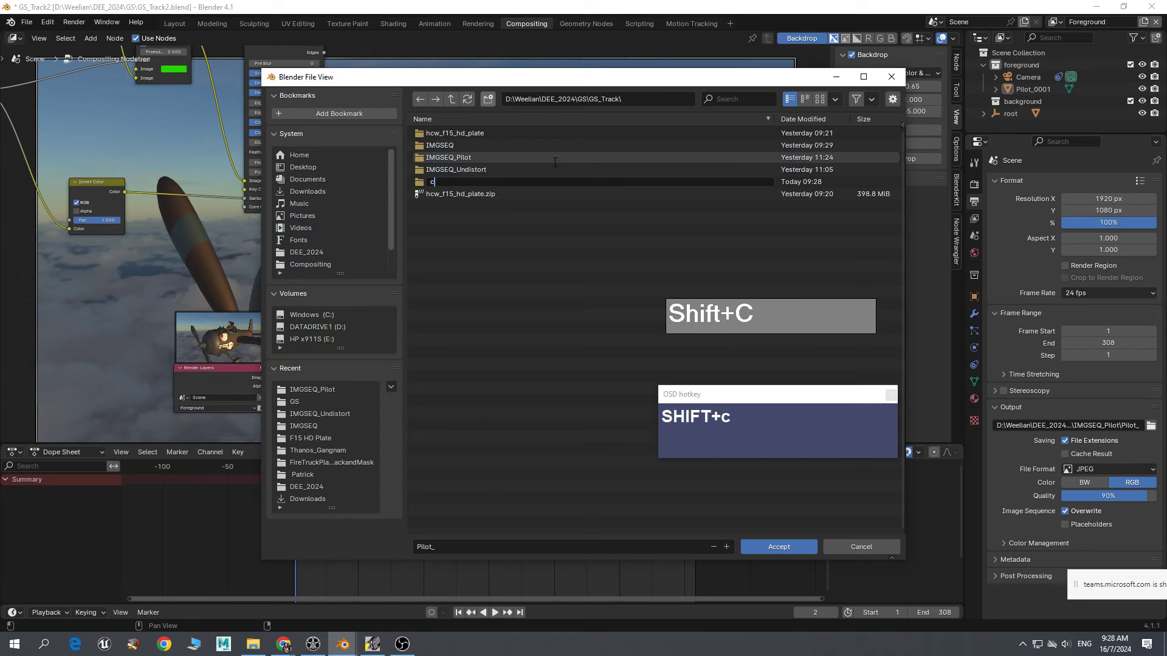
text(OM)
key(BackSpace)
key(BackSpace)
key(BackSpace)
text(COMPOSITE)
key(Return)
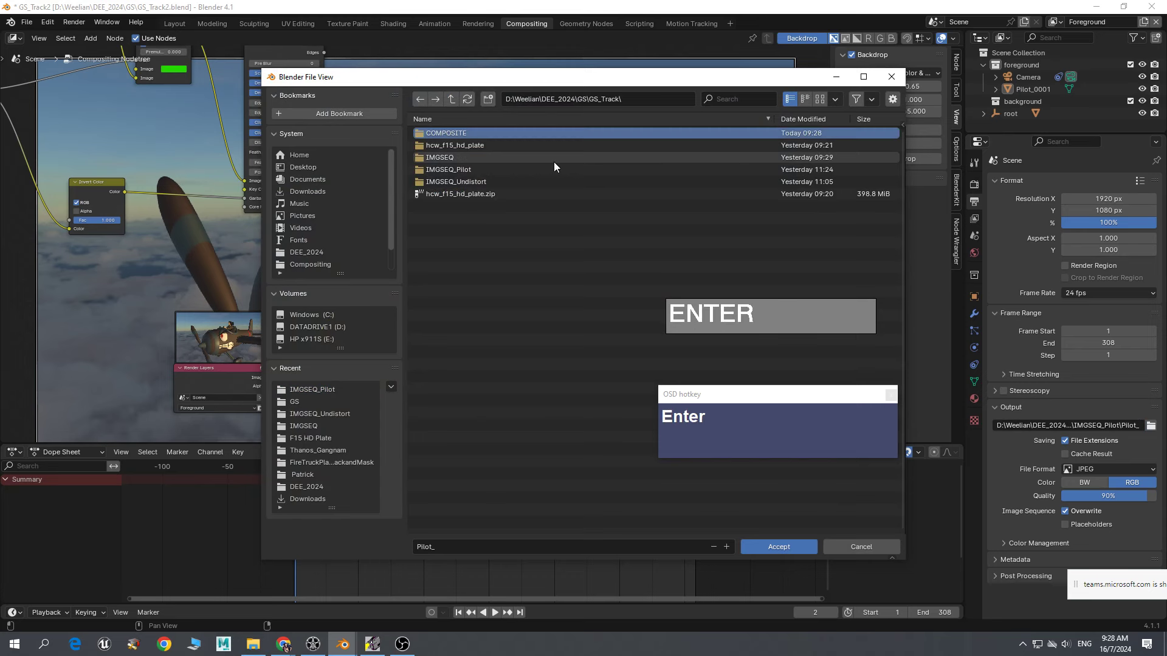
- Set the render output to the COMPOSITE folder with the file name prefix Pilot_PLANE_
double_click(462, 134)
click(449, 546)
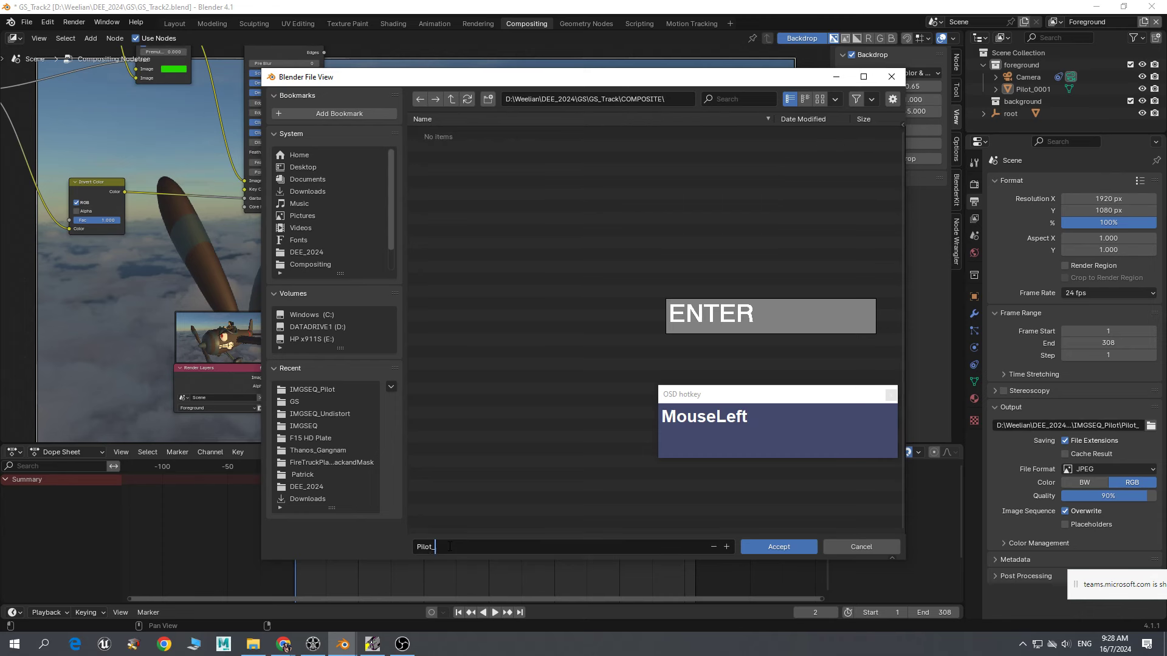
text(pLANE)
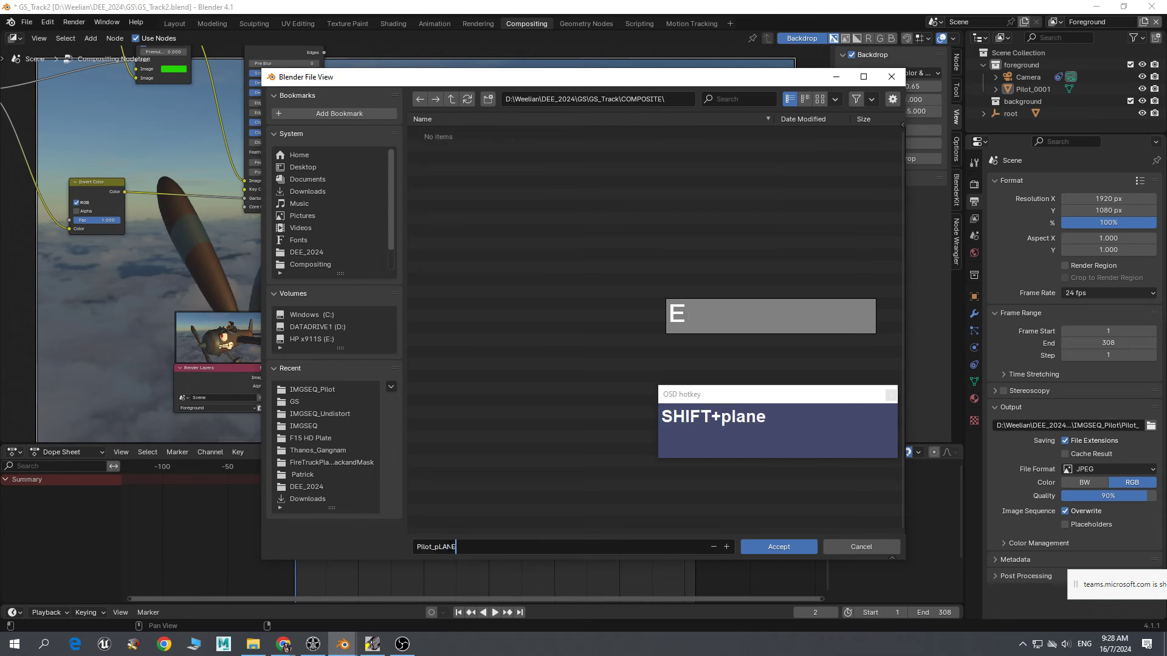
key(BackSpace)
text(PLANE_)
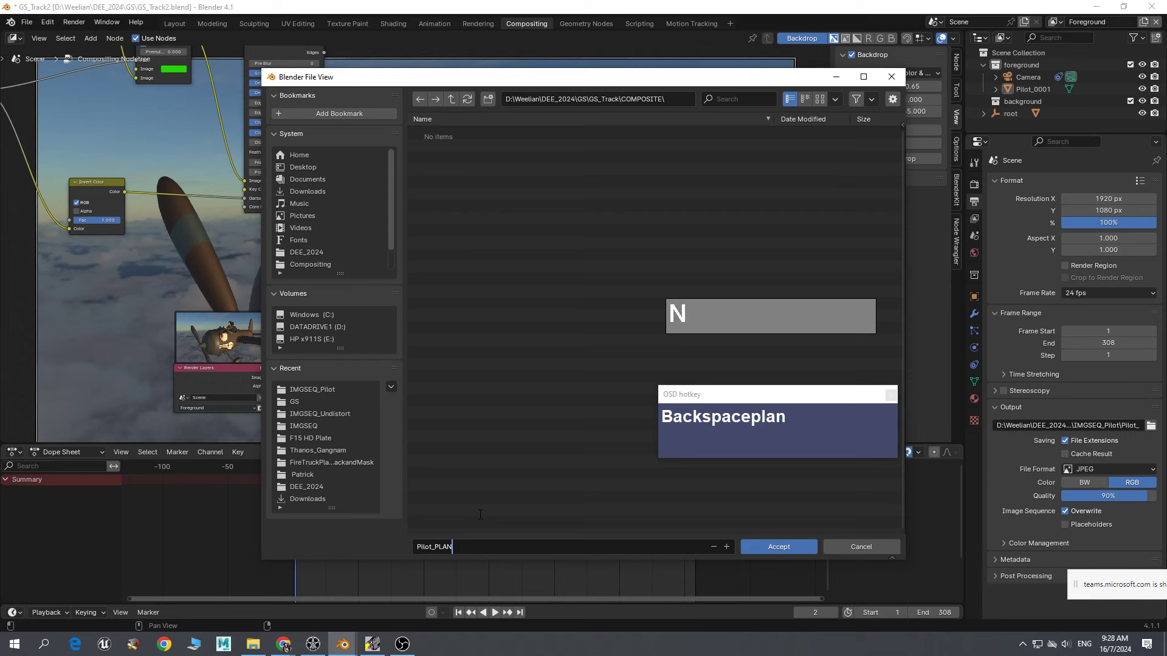
click(778, 546)
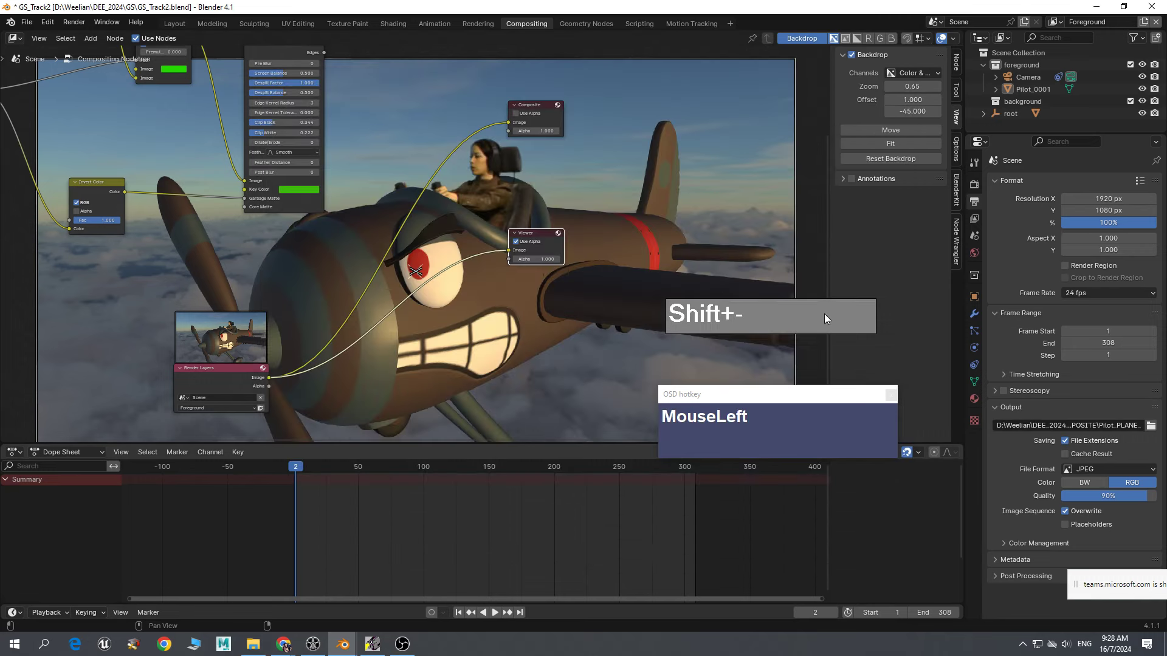
- Render the full animation of the composited shot
drag(823, 315, 944, 271)
drag(826, 401, 922, 339)
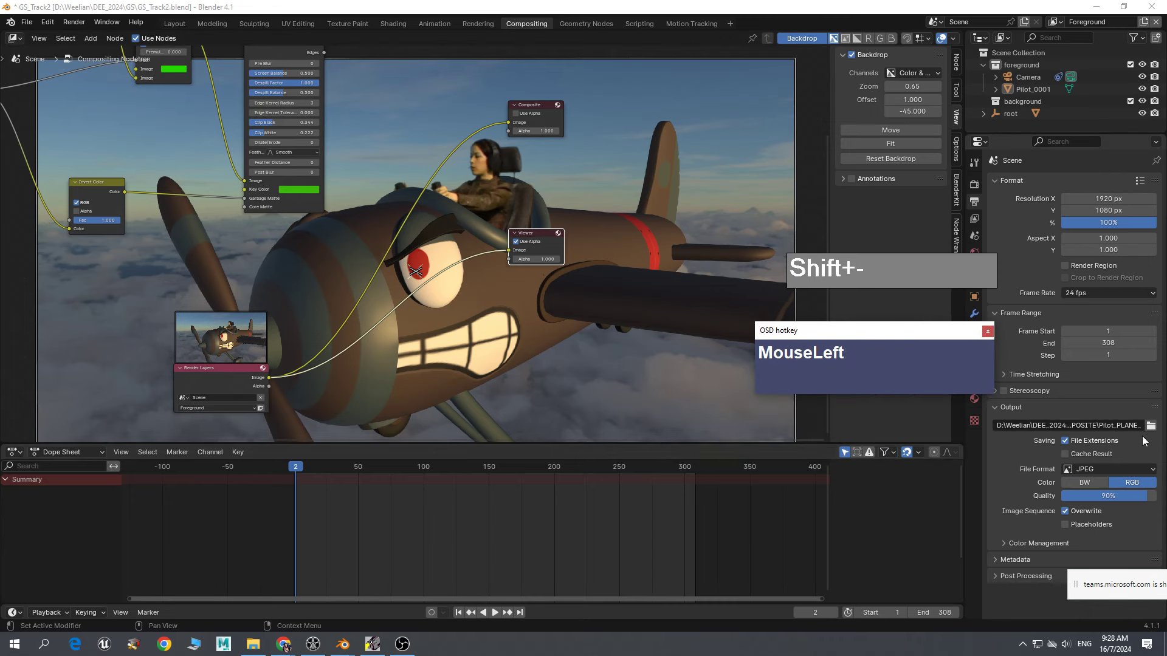
click(74, 22)
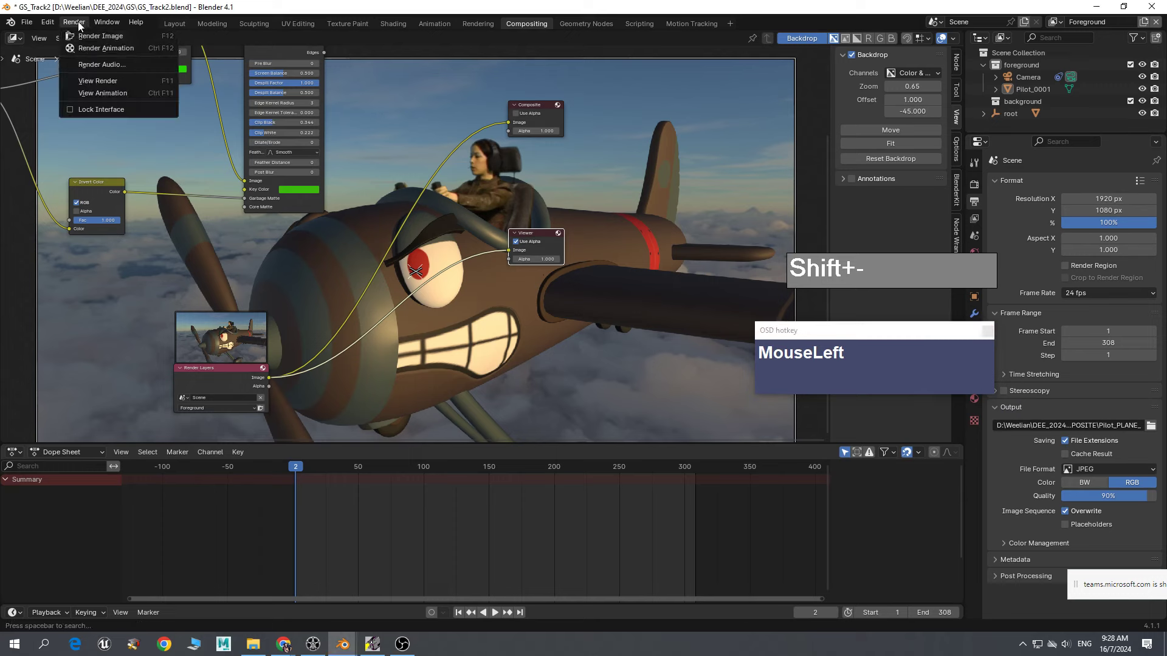
click(94, 48)
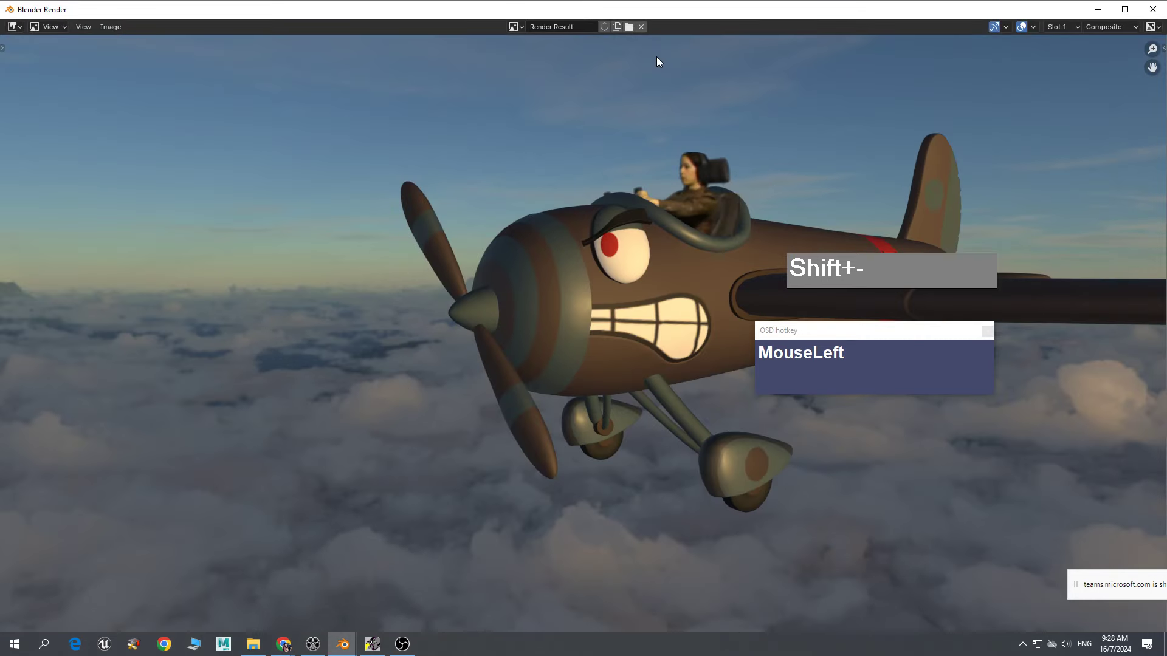
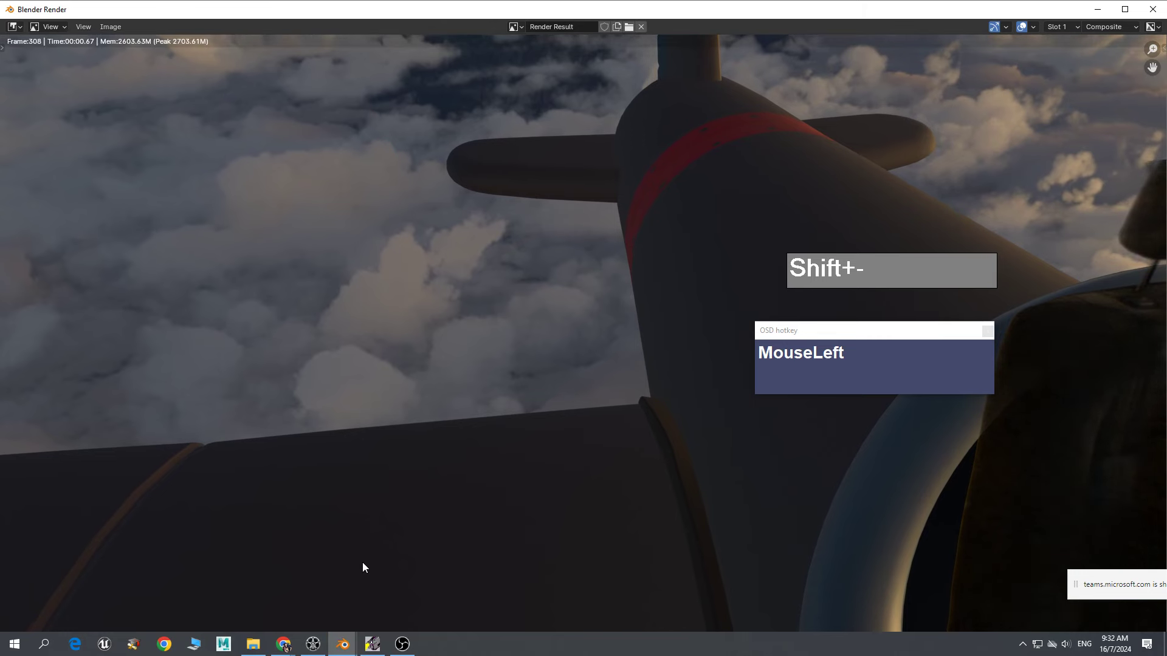
- Switch to the DJV image sequence viewer
click(313, 644)
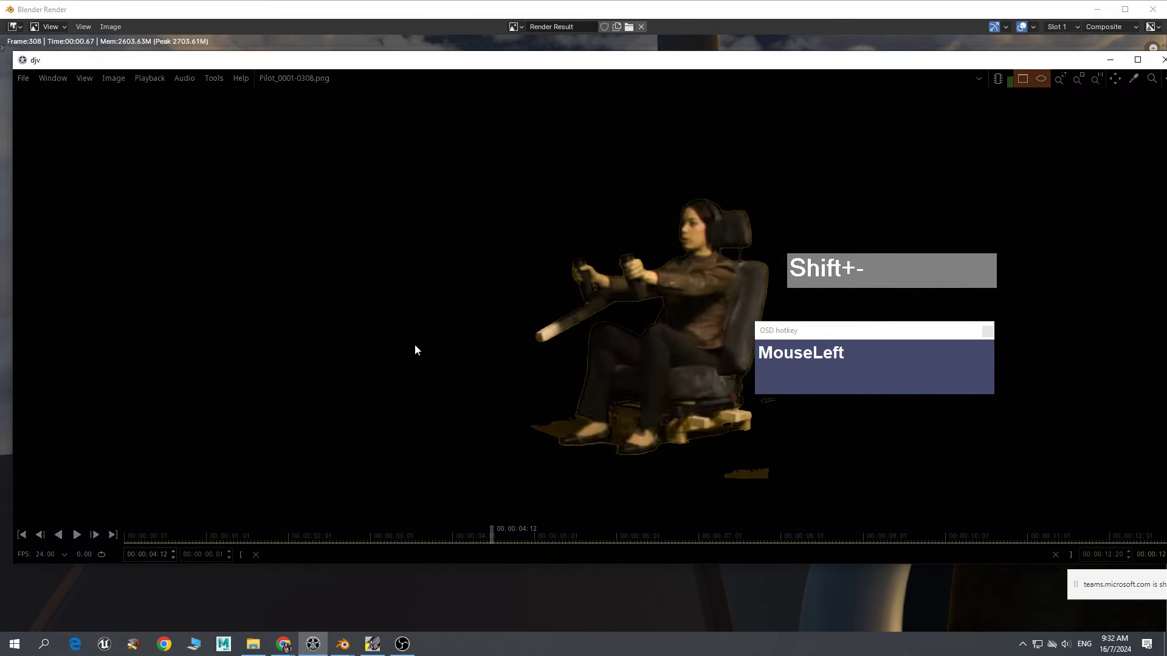
click(23, 79)
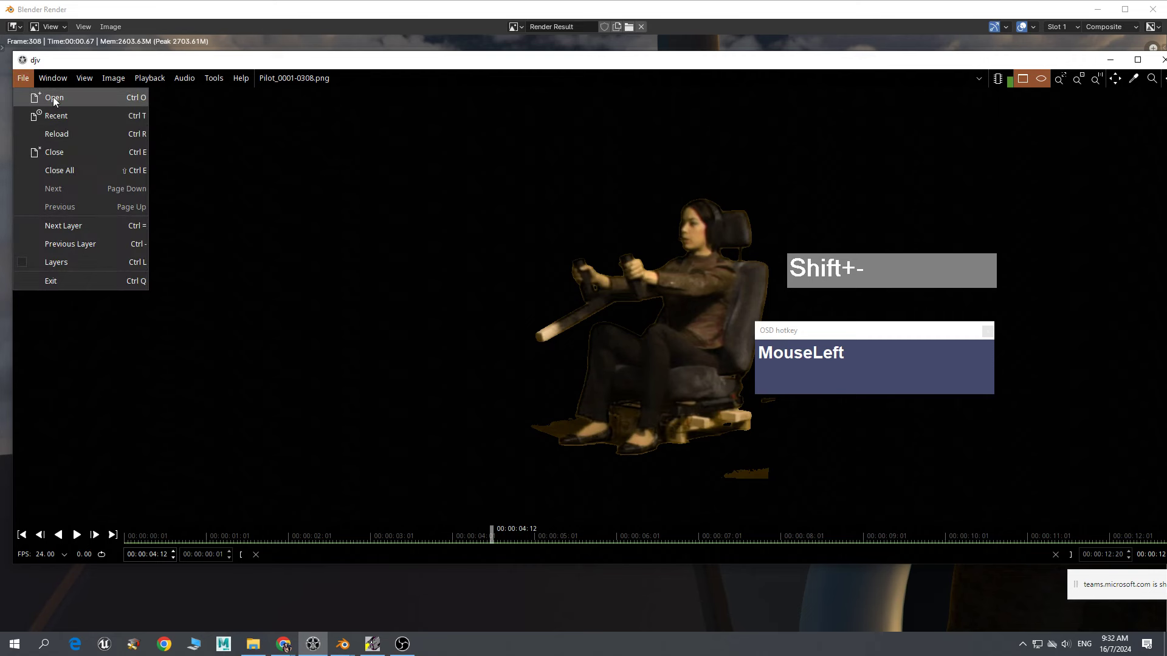
click(53, 97)
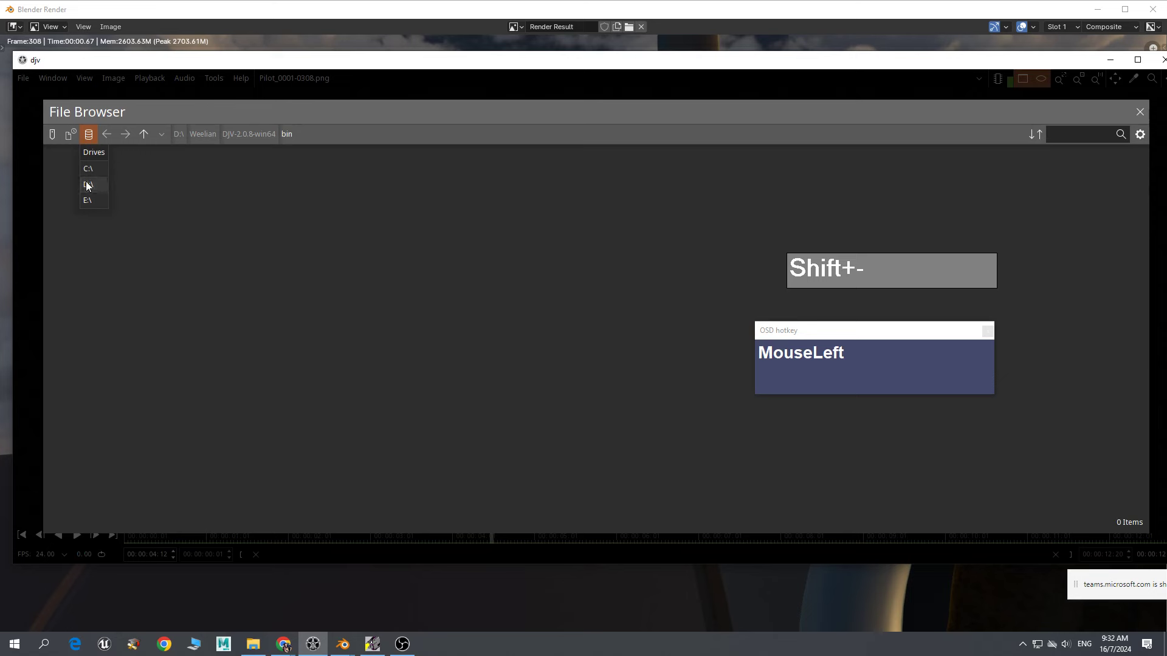
click(88, 184)
click(86, 183)
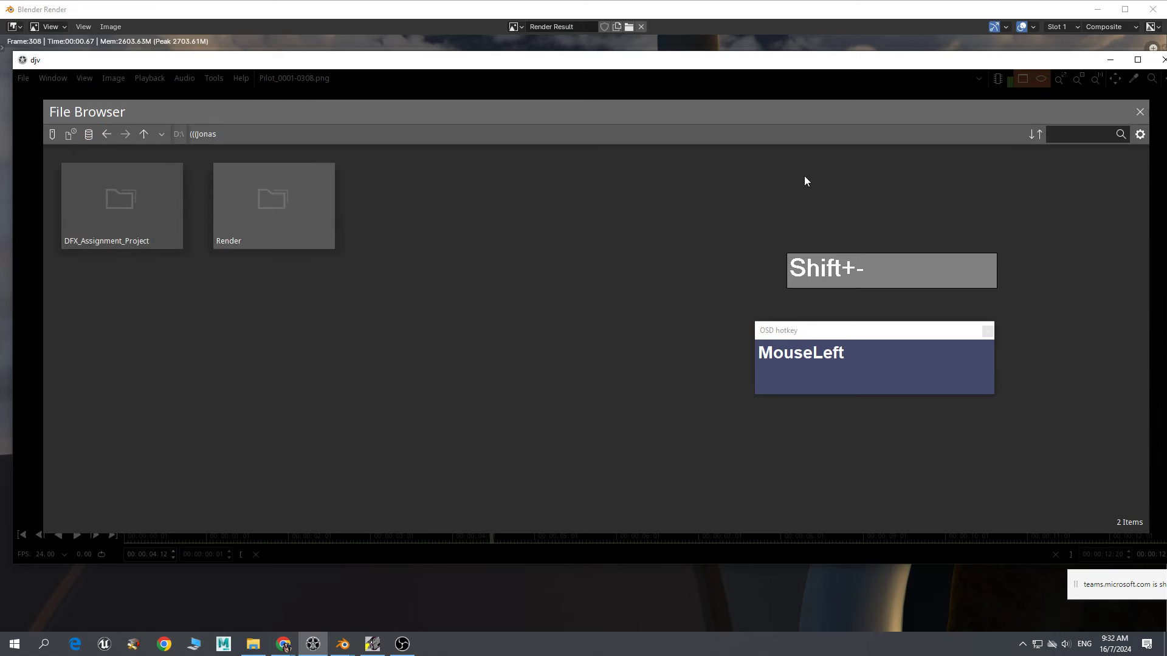
click(1139, 112)
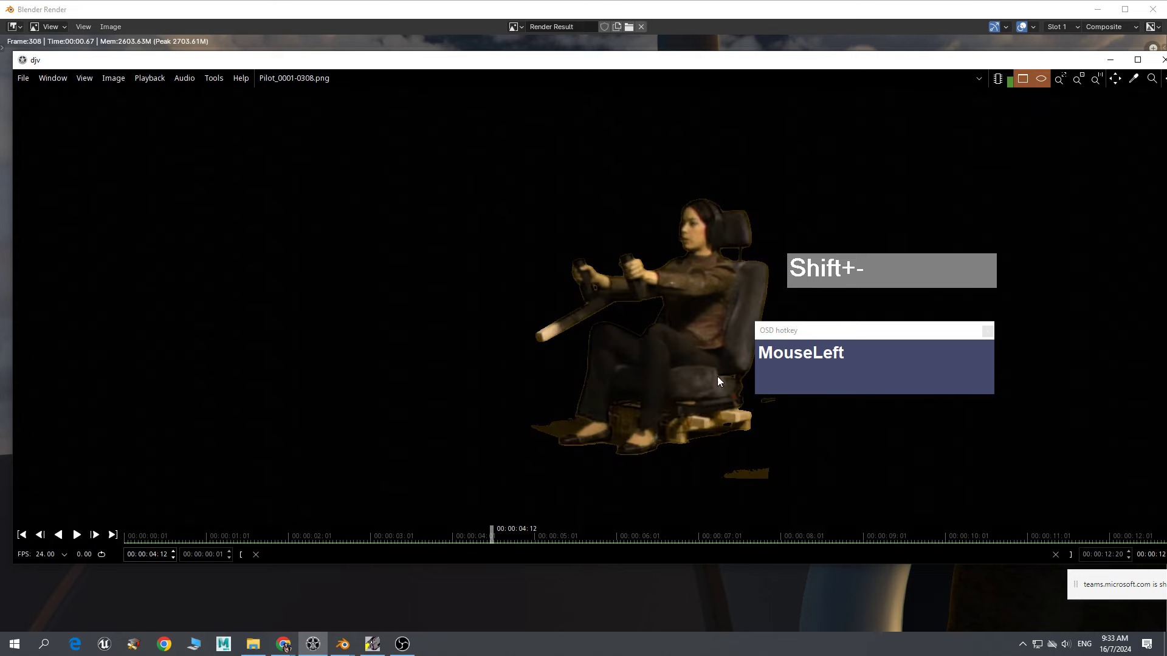
- Switch to File Explorer and open the COMPOSITE folder on drive D, under DEE_2024, GS, GS_Track
click(262, 648)
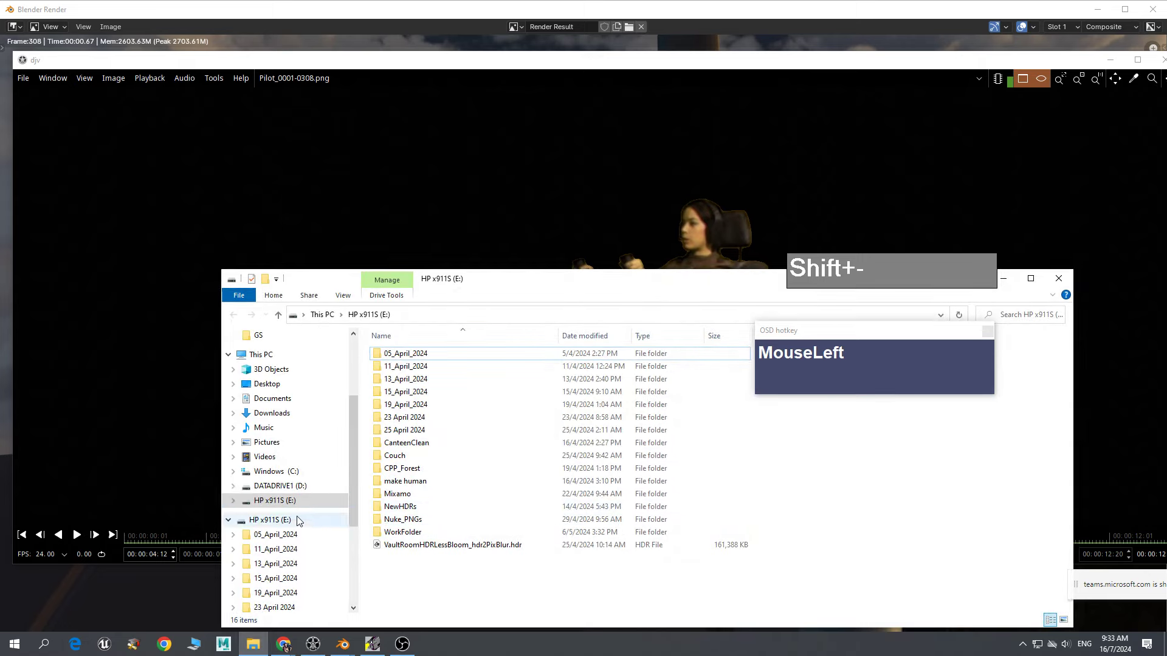
click(280, 485)
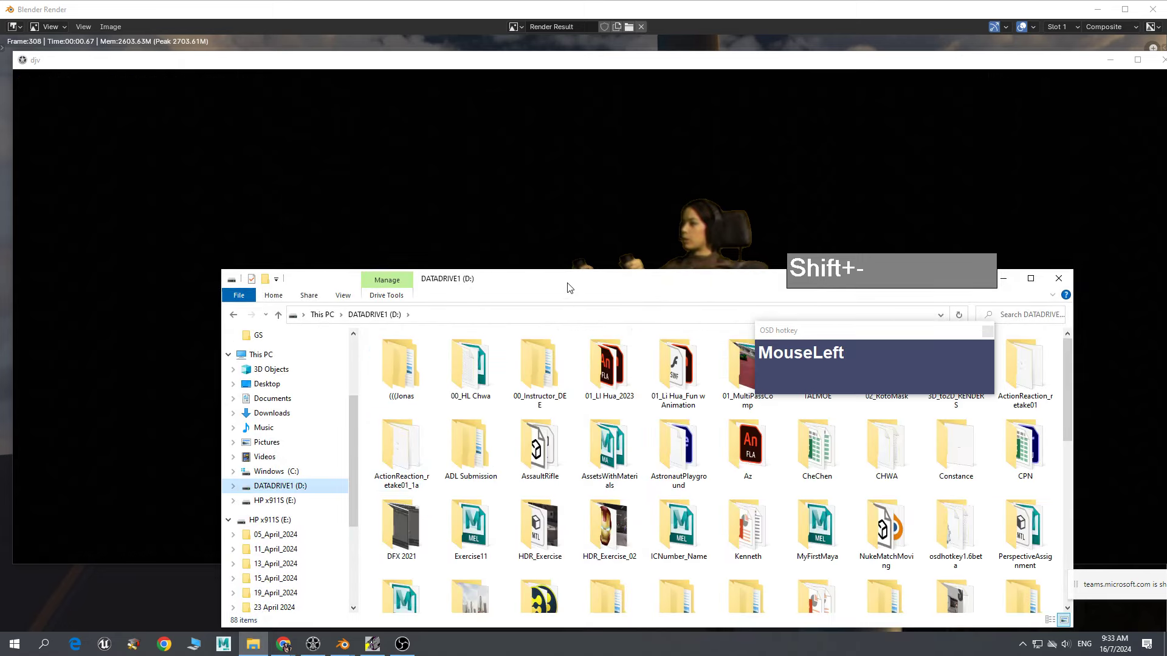
drag(569, 288, 390, 153)
scroll(630, 424, down, 5)
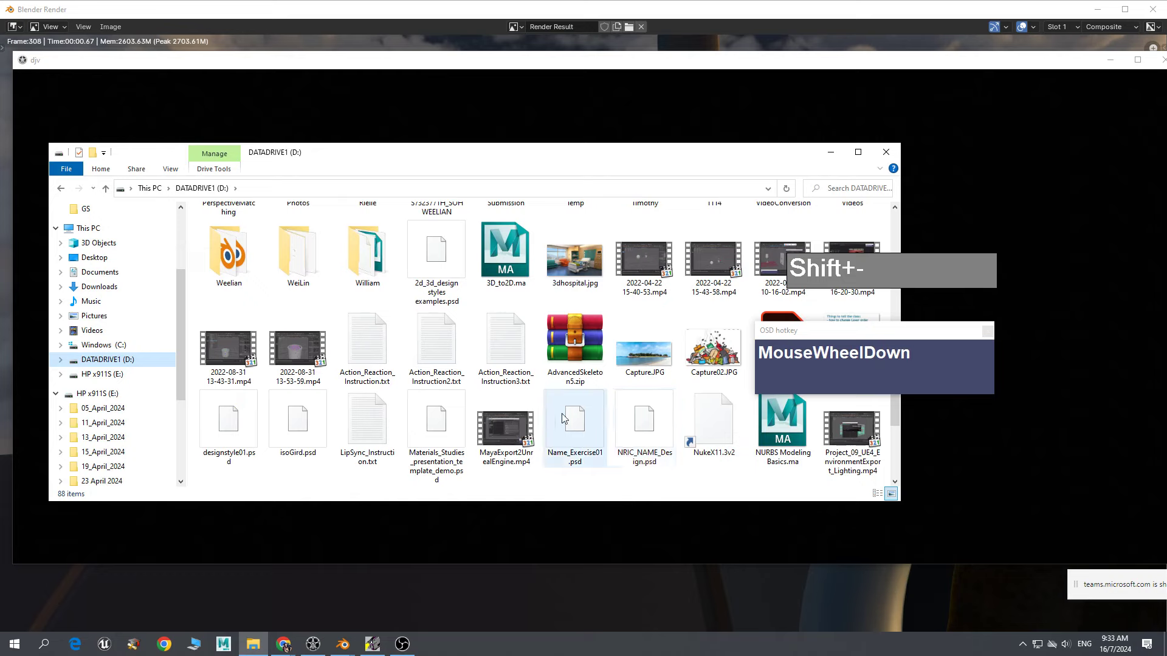
scroll(486, 377, up, 5)
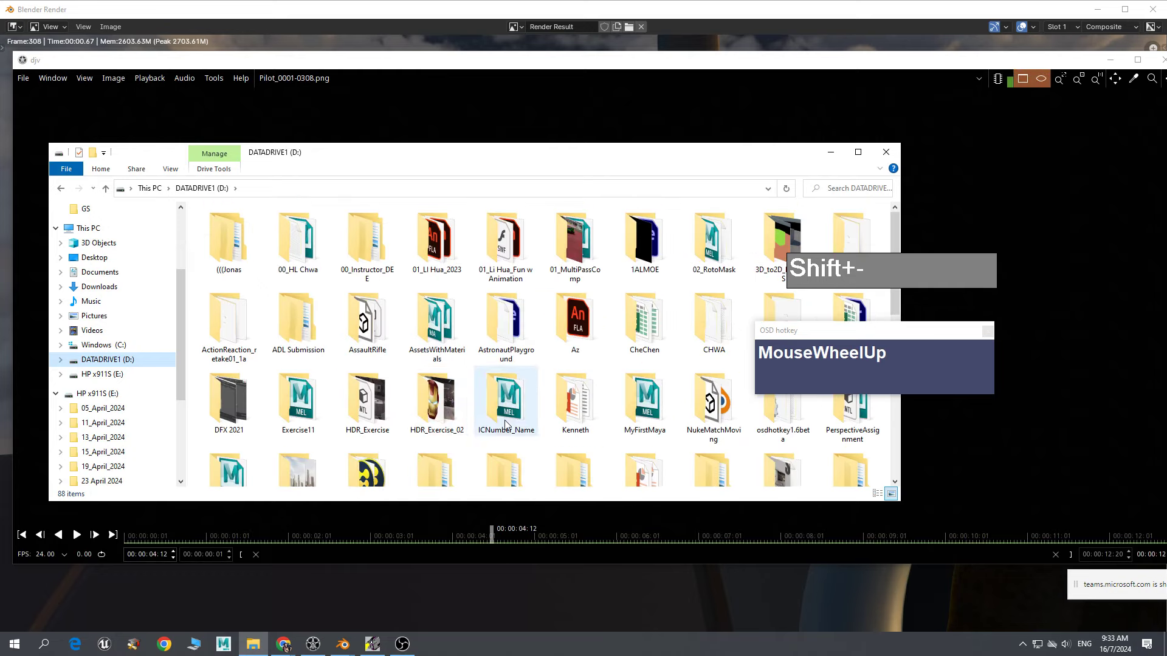
scroll(633, 389, down, 3)
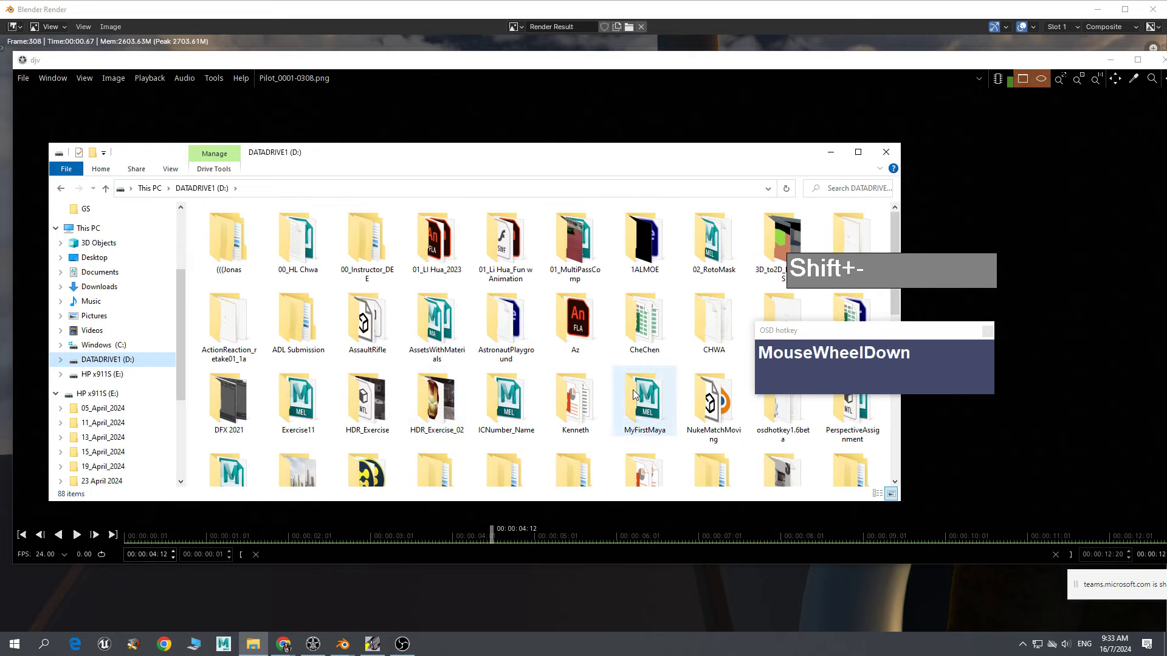
double_click(229, 432)
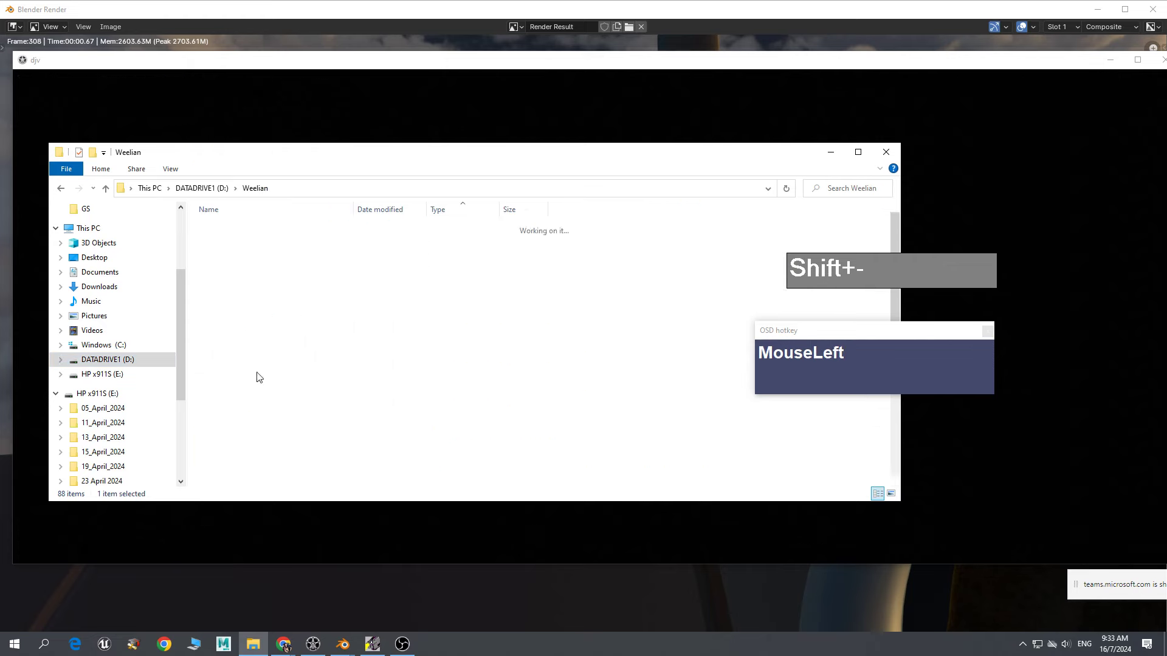
double_click(227, 367)
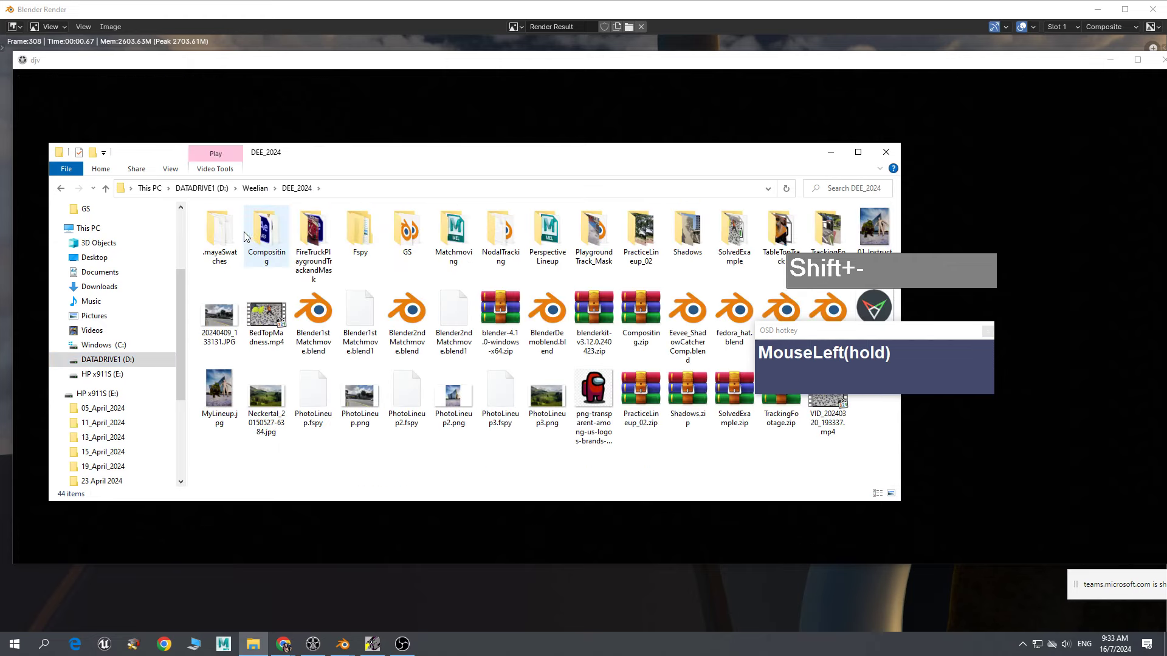
click(392, 237)
double_click(392, 235)
double_click(255, 239)
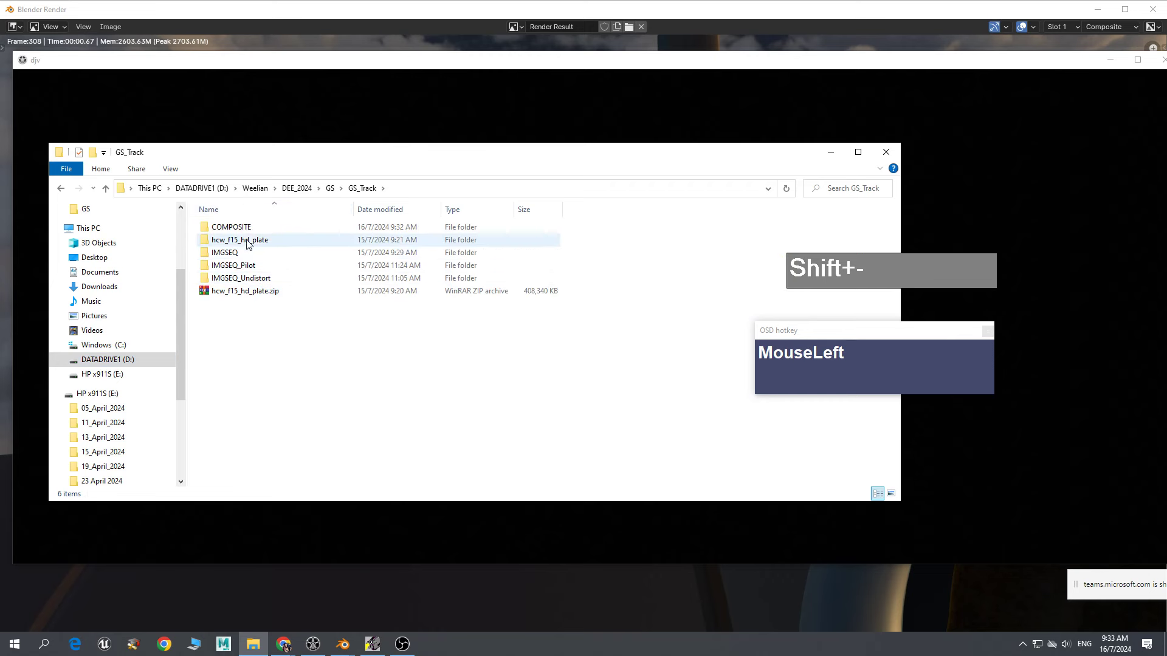
double_click(229, 230)
- Load the rendered sequence into DJV from Pilot_PLANE_0001.jpg and minimise the File Explorer window
drag(258, 153, 453, 228)
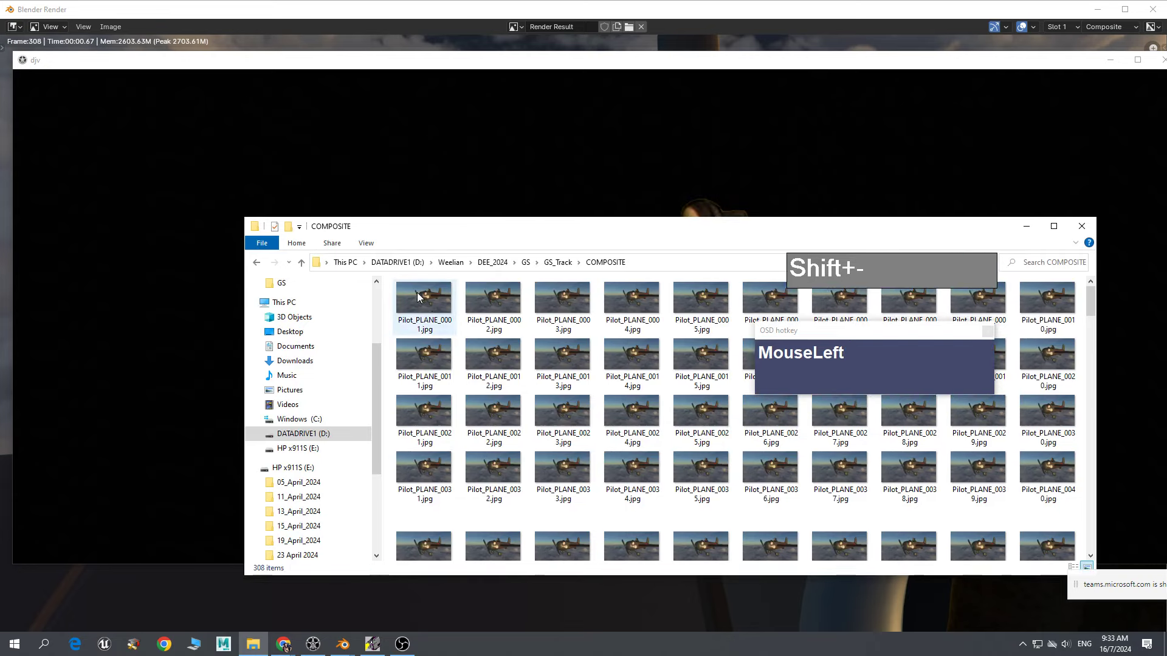
drag(202, 169, 203, 170)
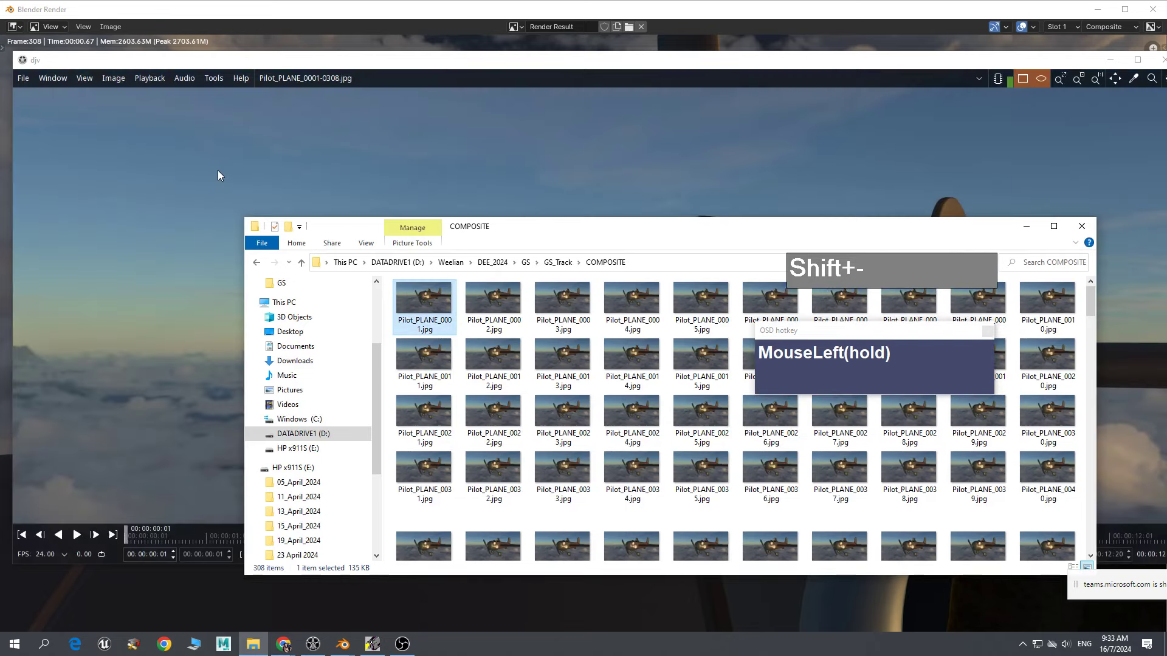
click(1026, 227)
- Maximise DJV and play the rendered Pilot_PLANE sequence from its first frame
mouse_move(129, 537)
mouse_down()
mouse_move(552, 548)
mouse_move(128, 537)
mouse_up()
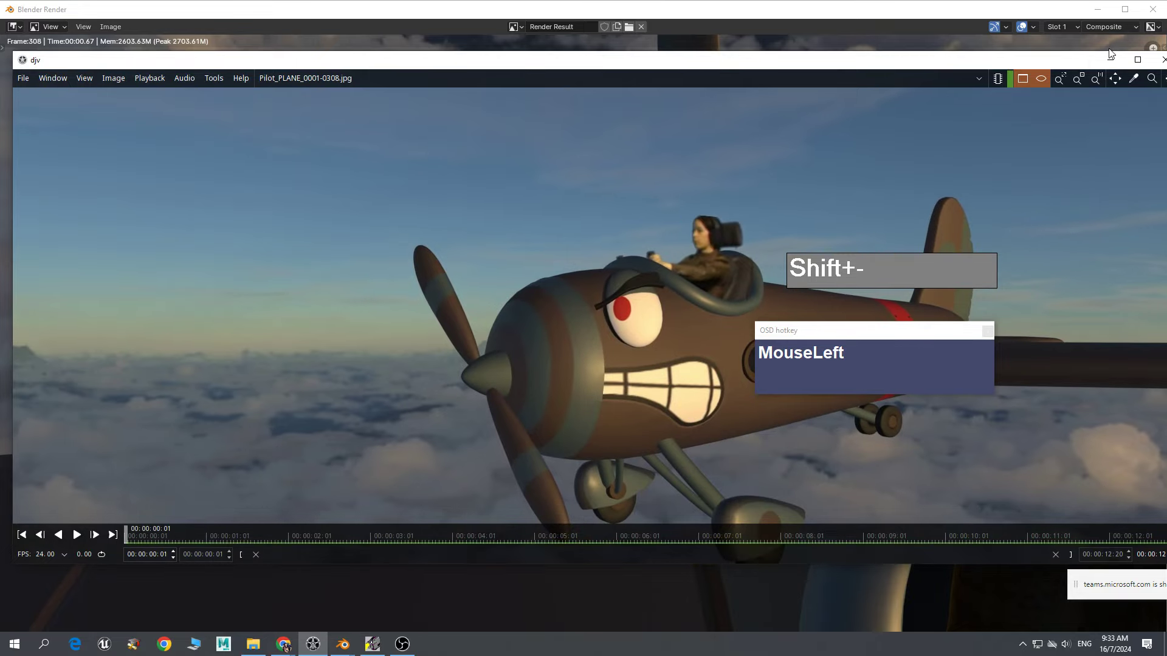
click(1138, 65)
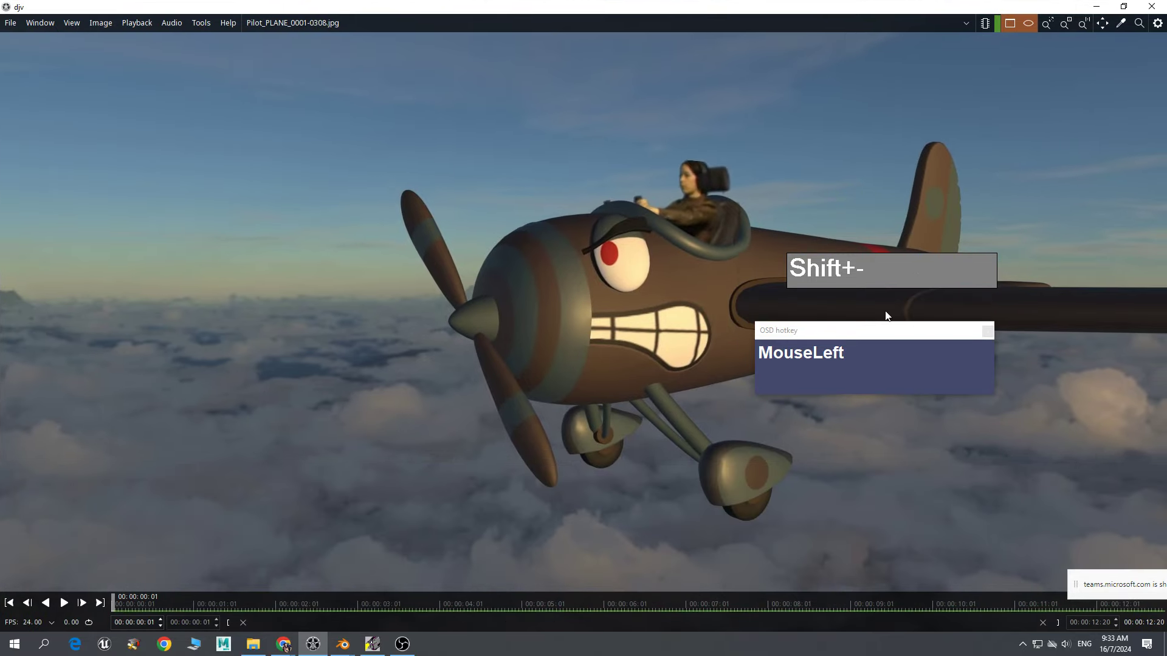
click(64, 603)
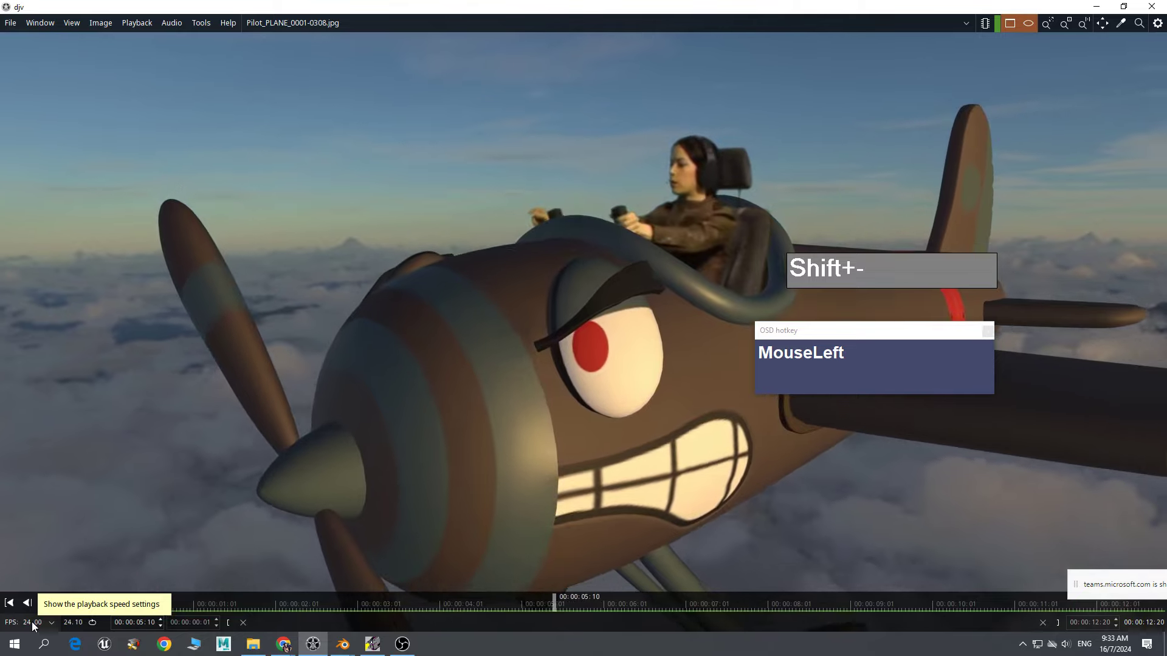
- Play the sequence at 25 fps and 50 fps for comparison and return the playback speed to 24 fps
click(50, 624)
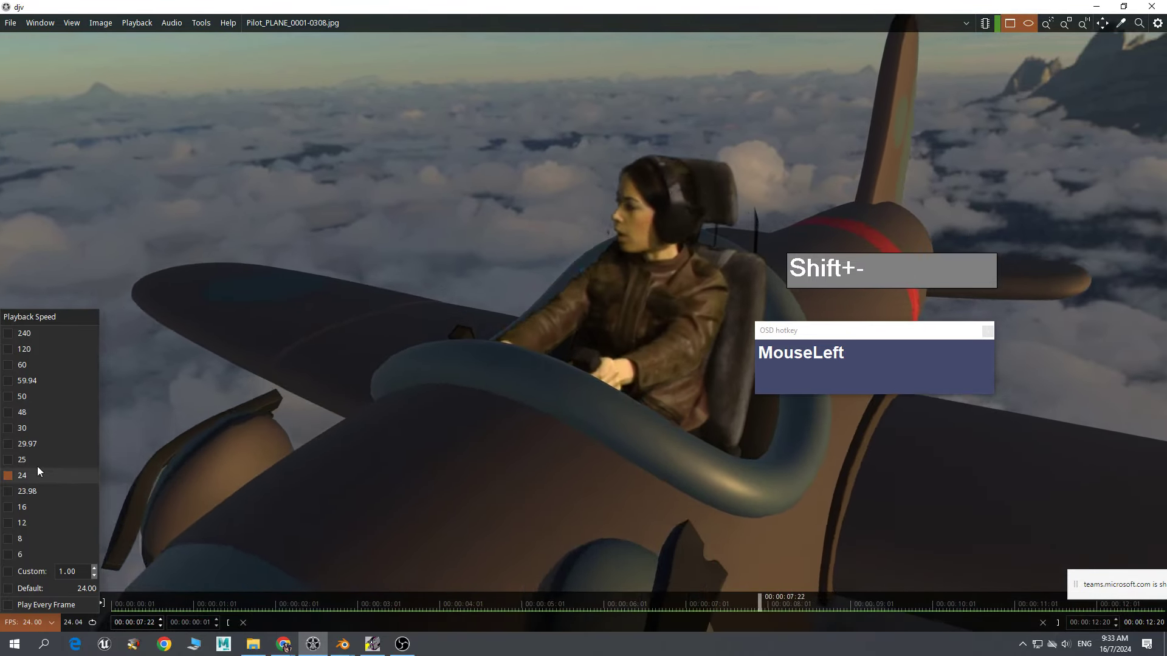
click(35, 461)
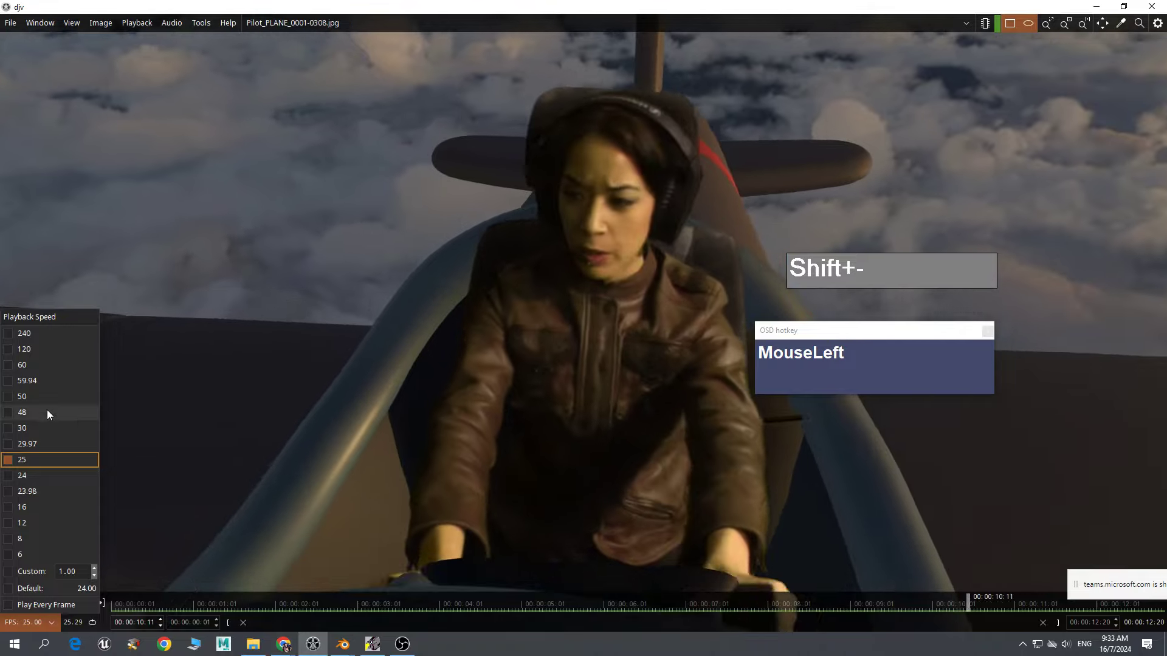
click(43, 396)
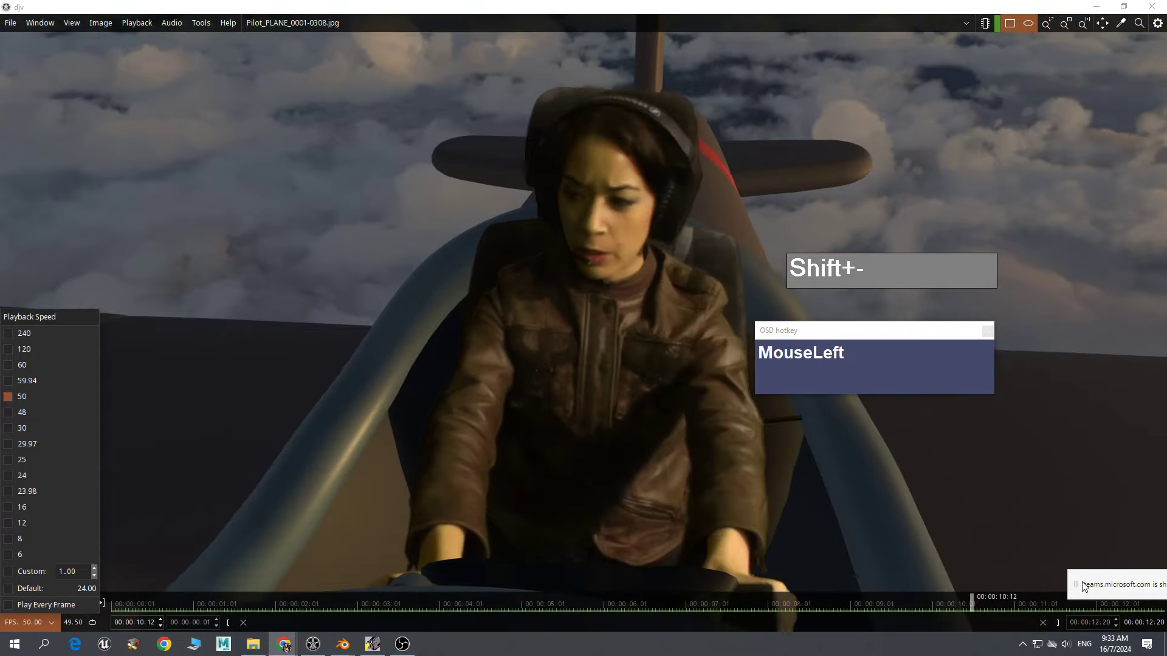
drag(1080, 582, 1147, 541)
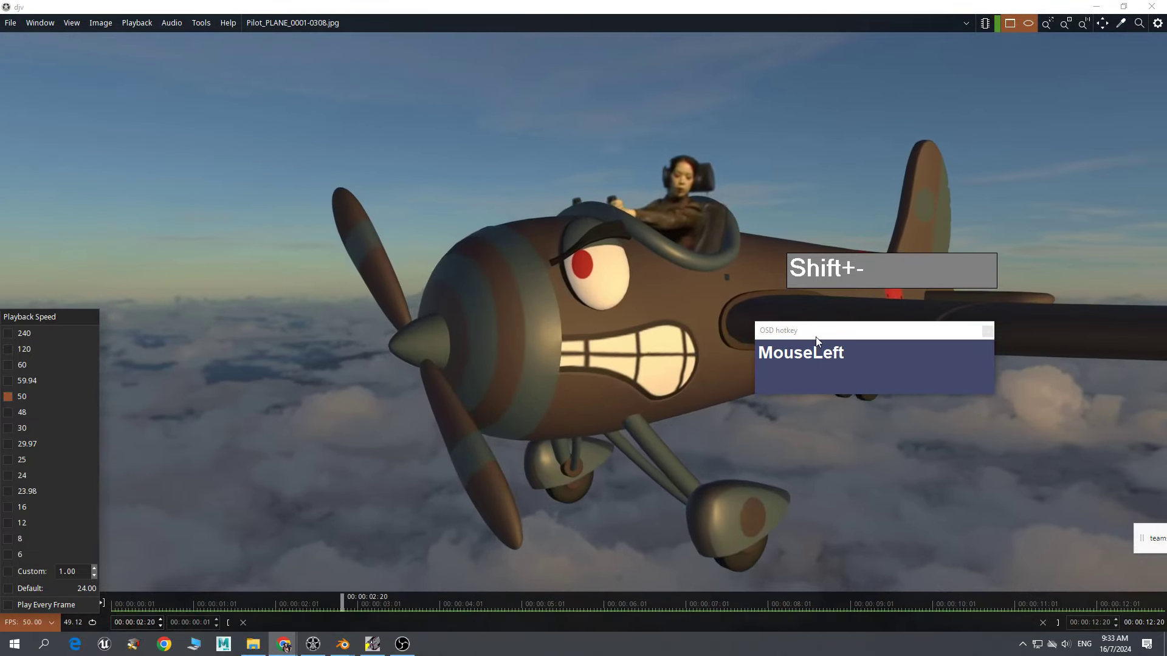
drag(815, 337, 1014, 221)
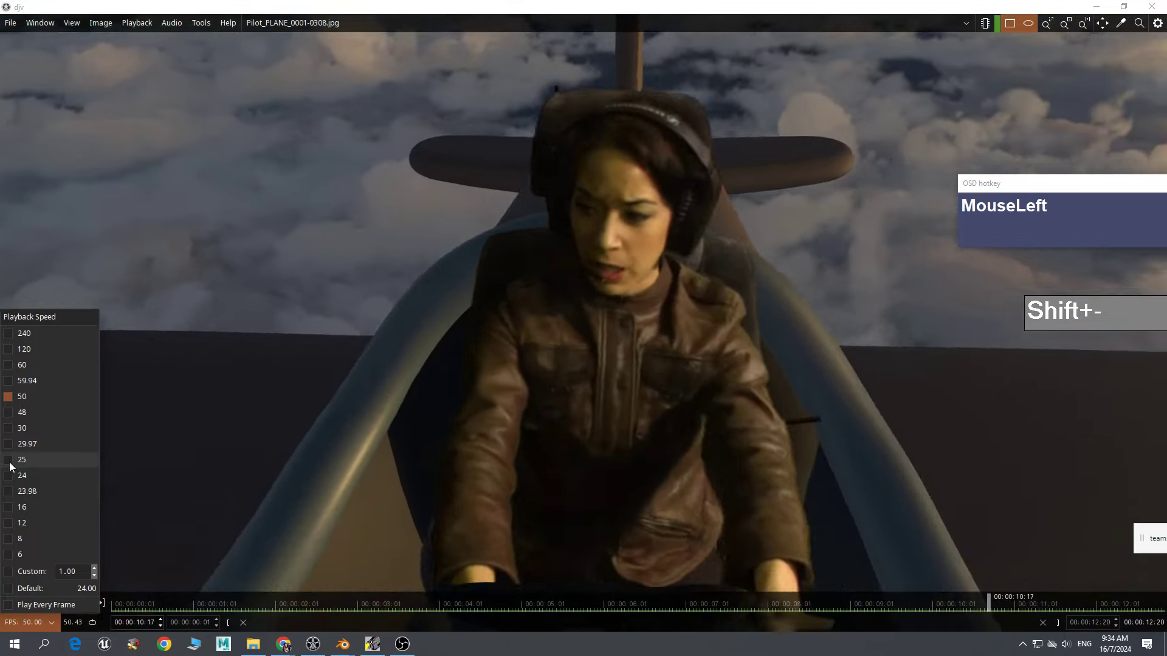
click(8, 477)
click(793, 602)
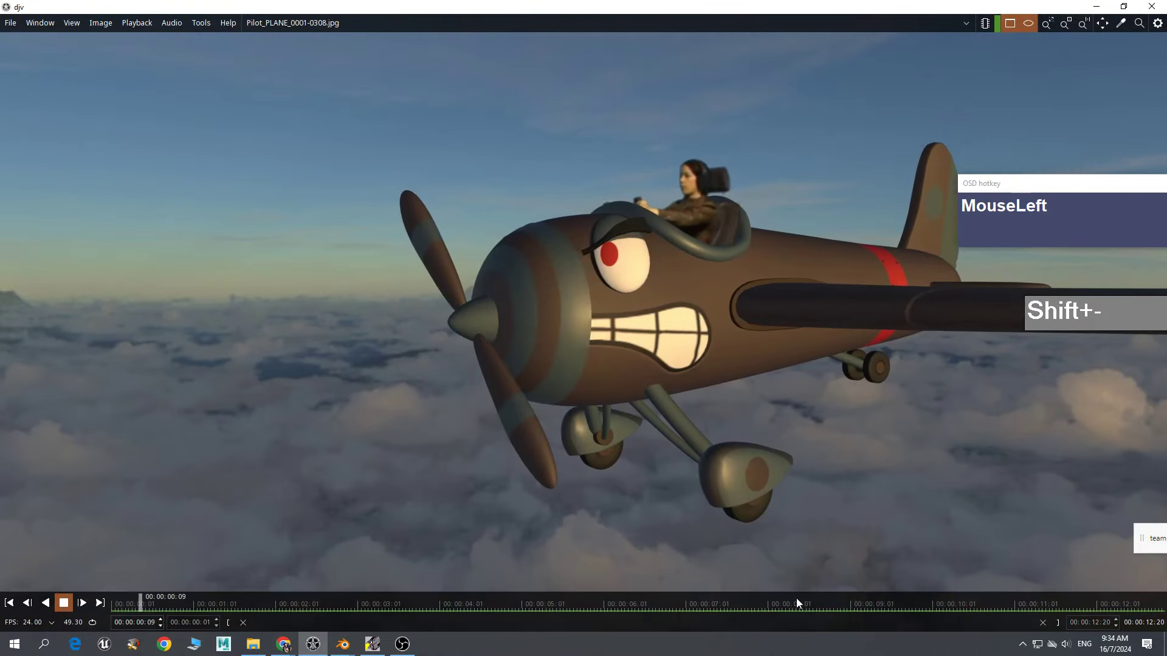
- Stop playback and scrub through the sequence to examine the pilot composite in the cockpit at different frames
click(64, 603)
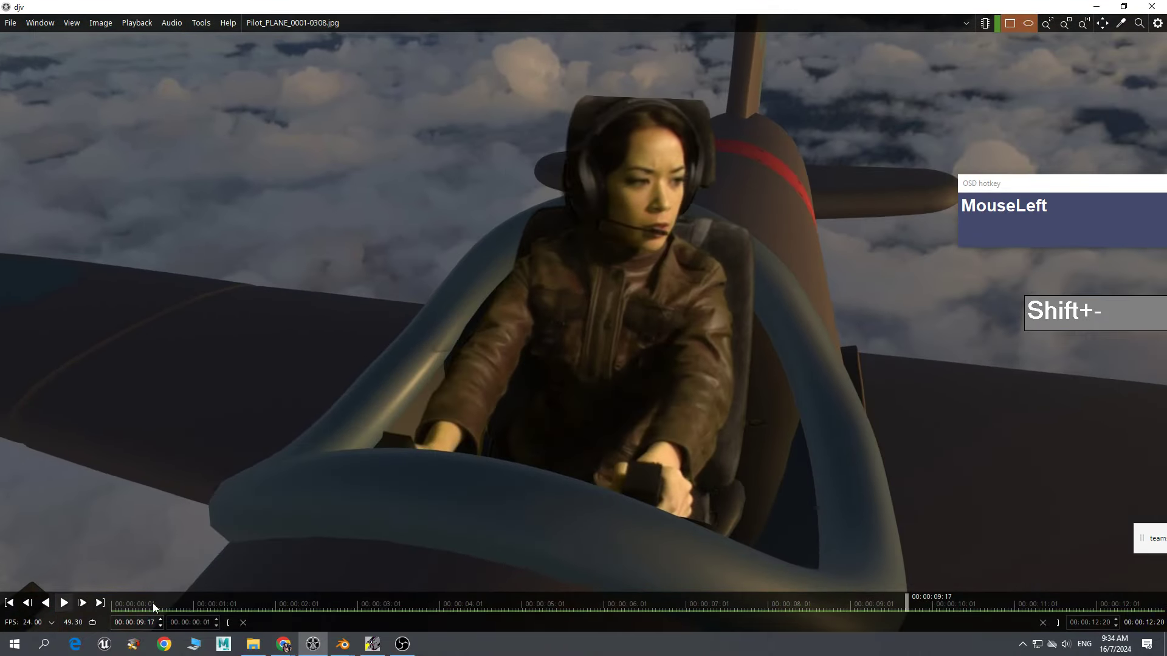
drag(875, 615, 780, 245)
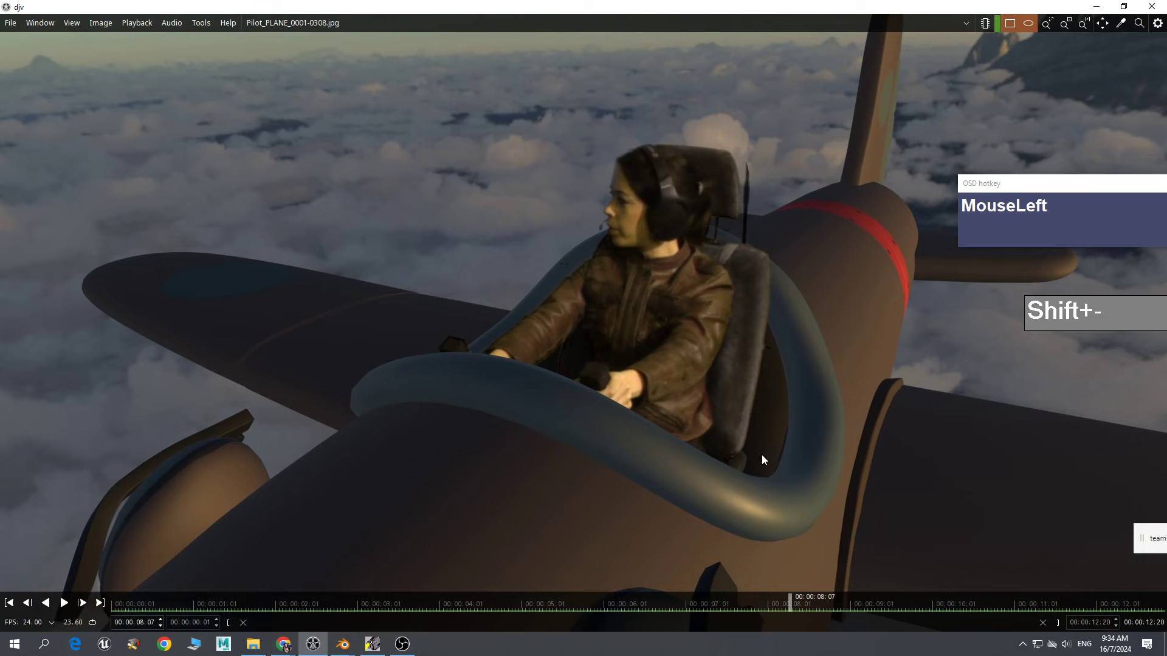
drag(797, 602, 835, 601)
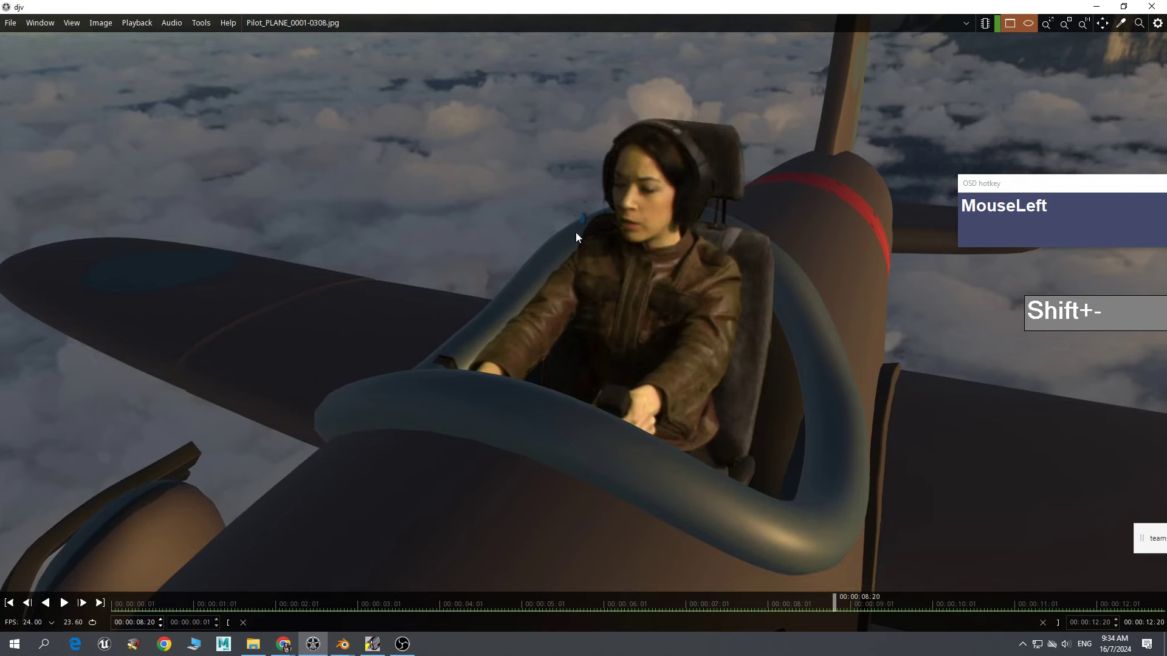
drag(841, 606, 1081, 626)
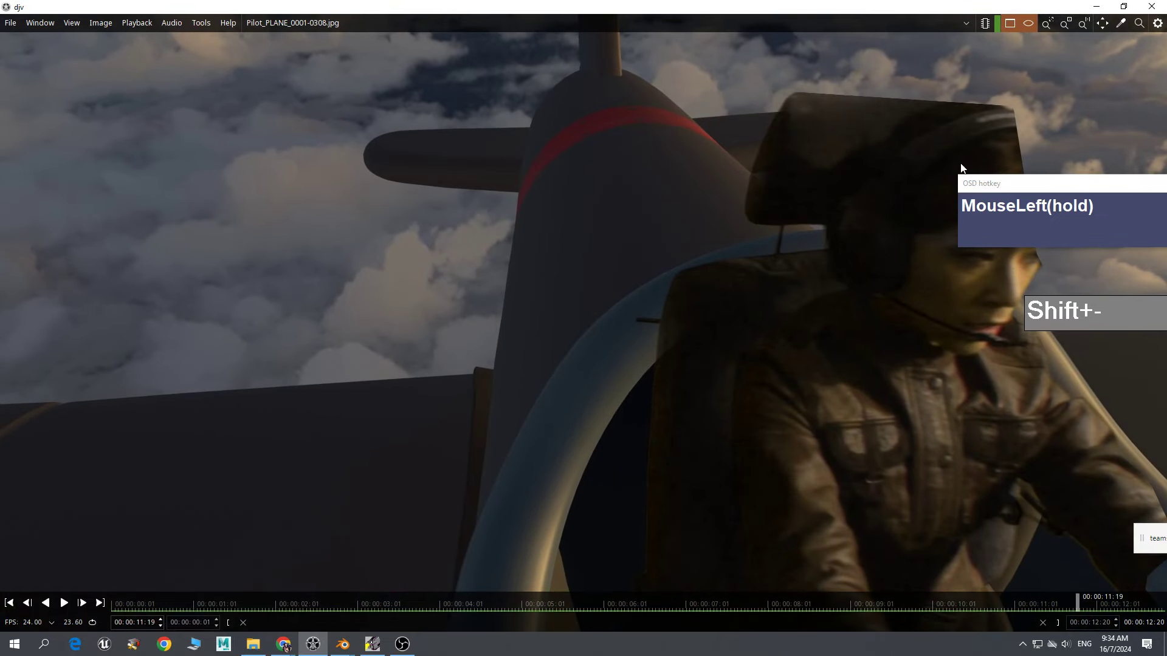
drag(1026, 192, 1008, 422)
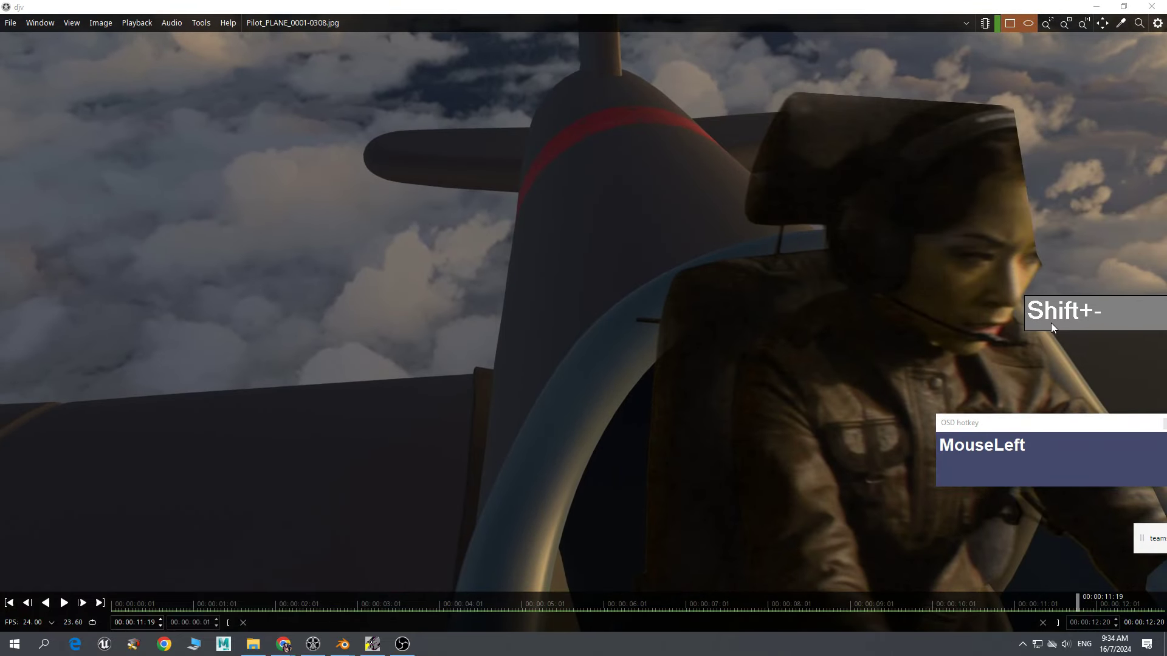
drag(1051, 323, 997, 379)
drag(1087, 605, 454, 585)
- Switch to the GS_Track2 project in Blender and add a Video Editing workspace
mouse_move(353, 652)
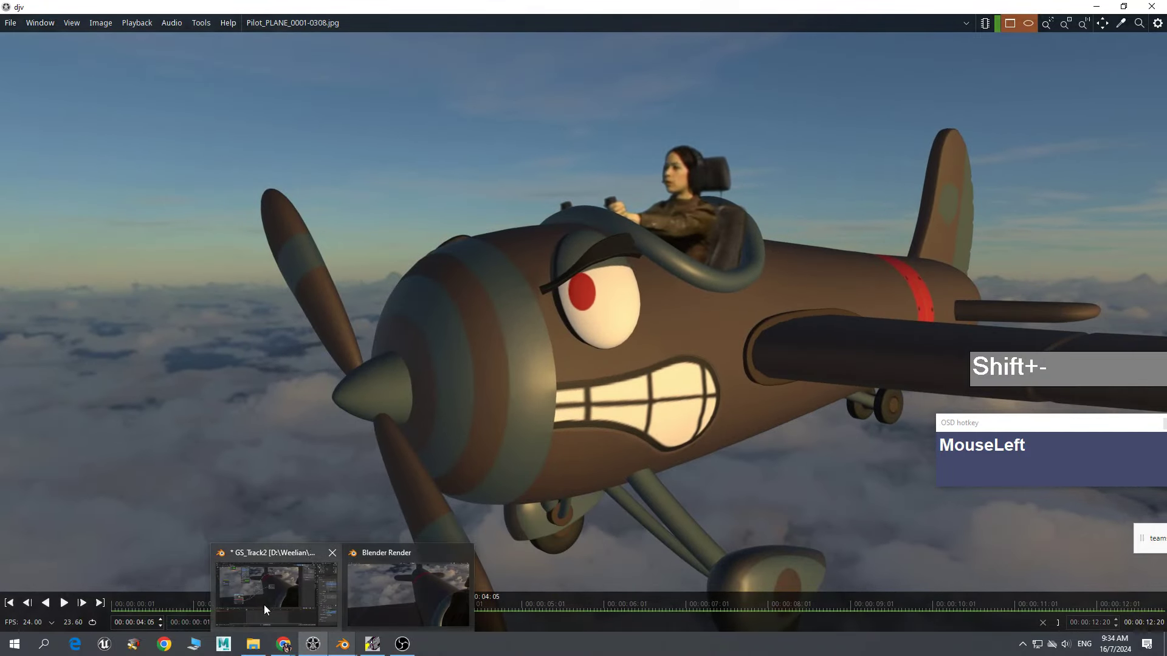
click(263, 609)
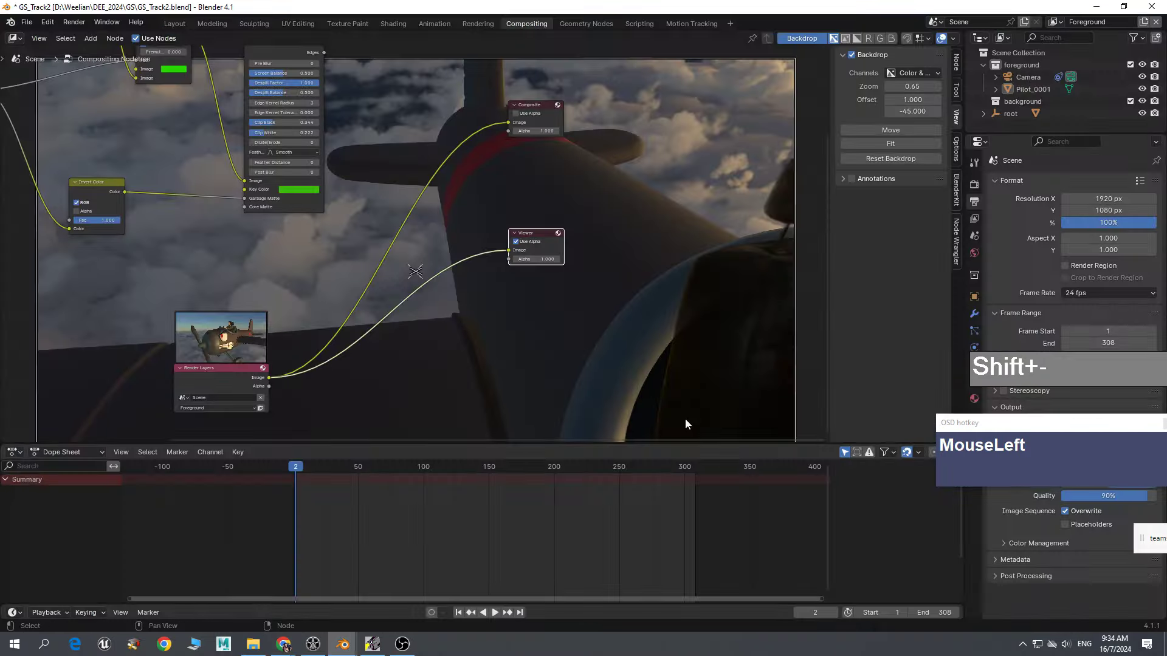
click(730, 20)
mouse_move(694, 96)
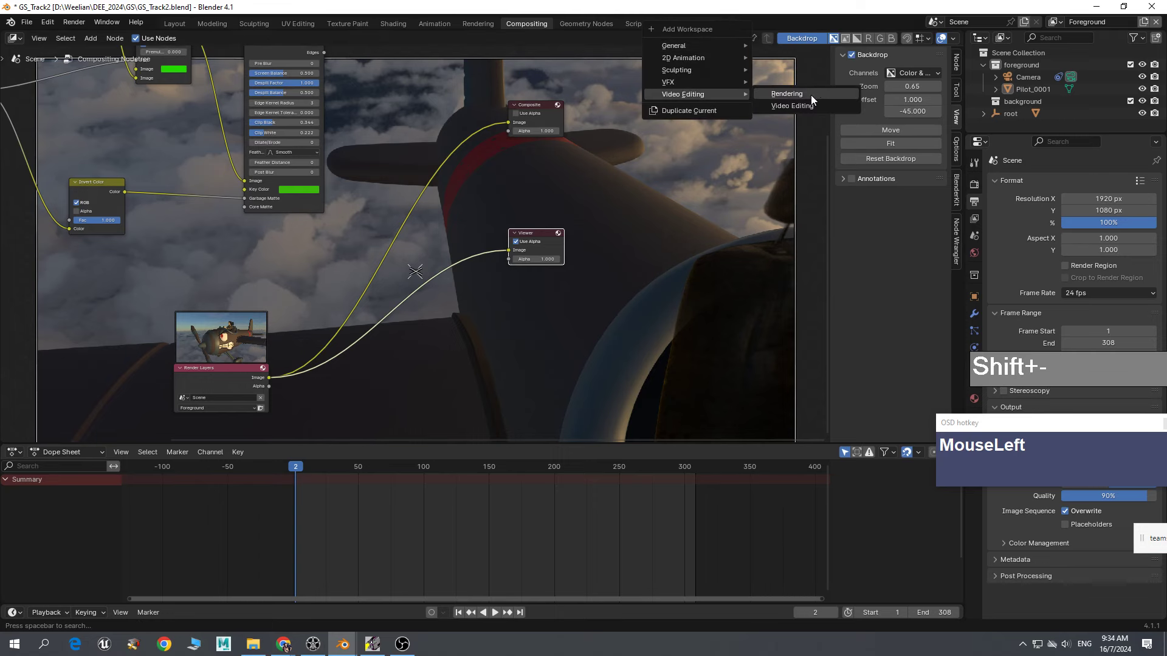
click(791, 105)
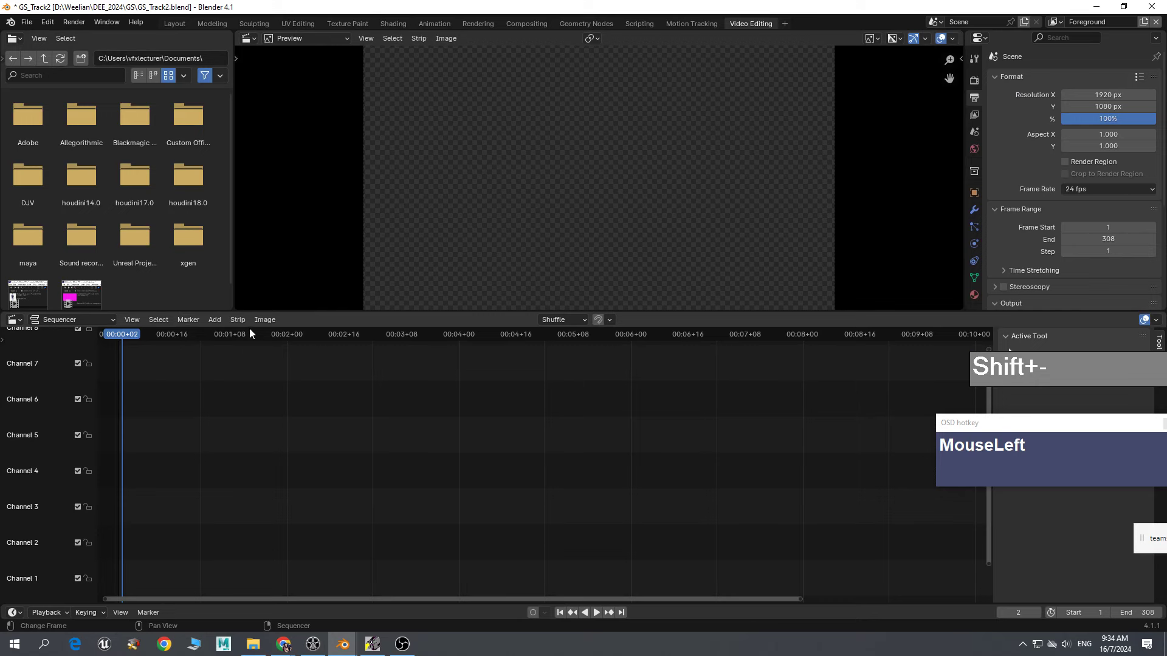
- Add all Pilot_PLANE JPEG frames from the GS_Track COMPOSITE folder as an image sequence strip on channel 1, starting at frame 2
click(214, 320)
mouse_move(231, 364)
click(238, 399)
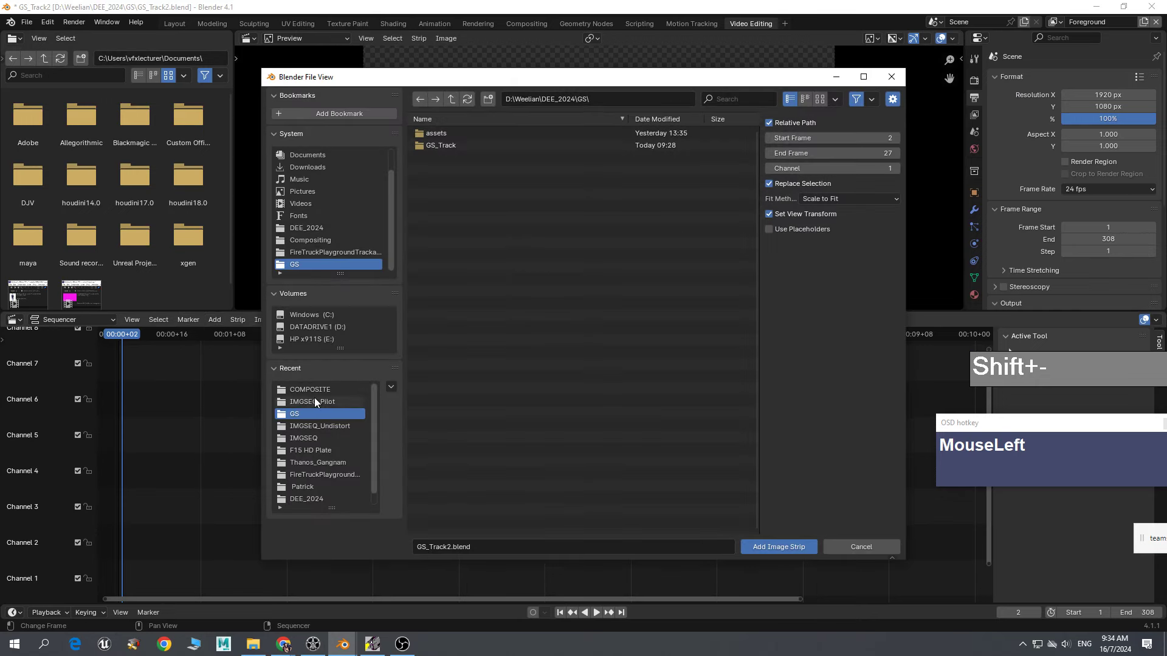
double_click(460, 146)
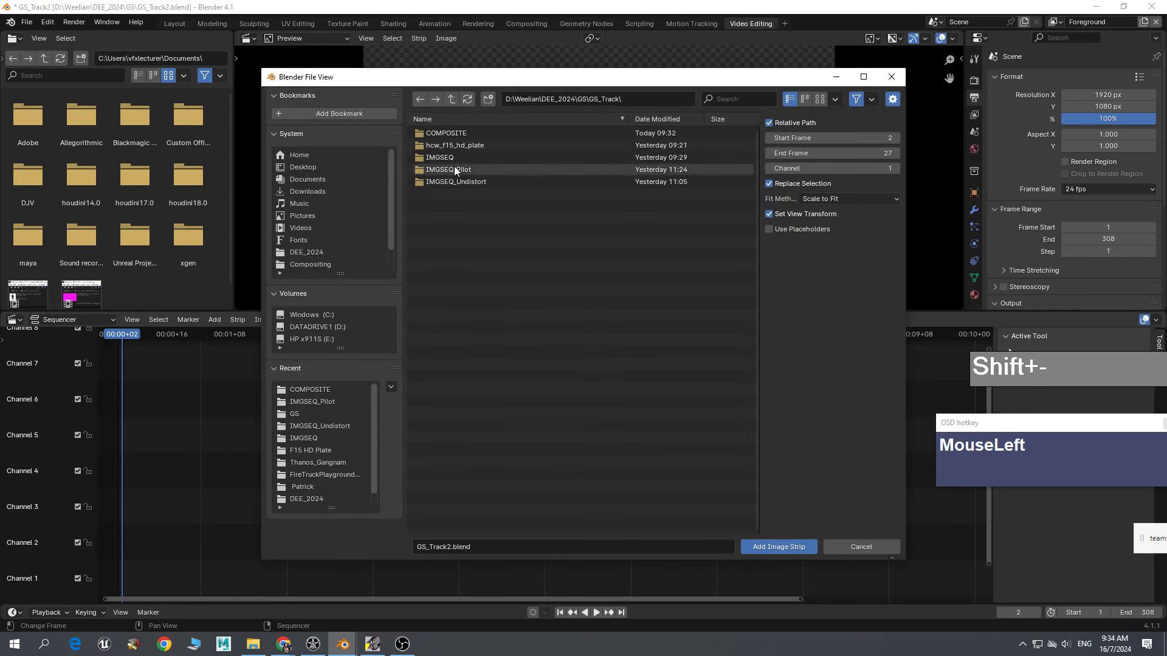
double_click(464, 133)
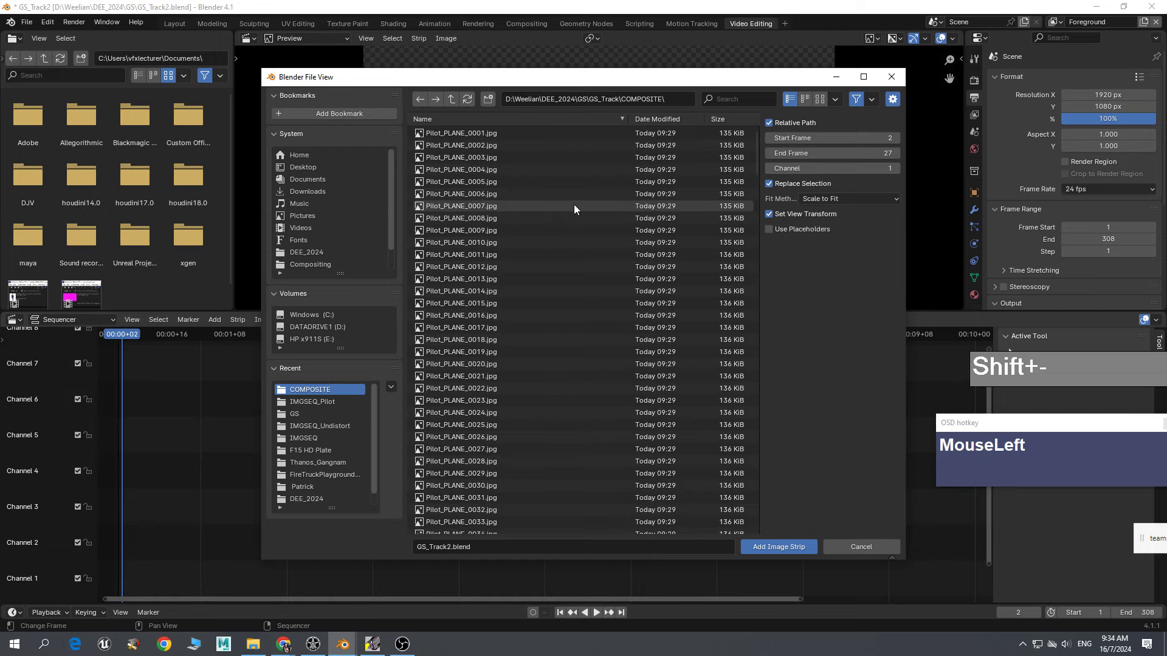
key(a)
click(751, 546)
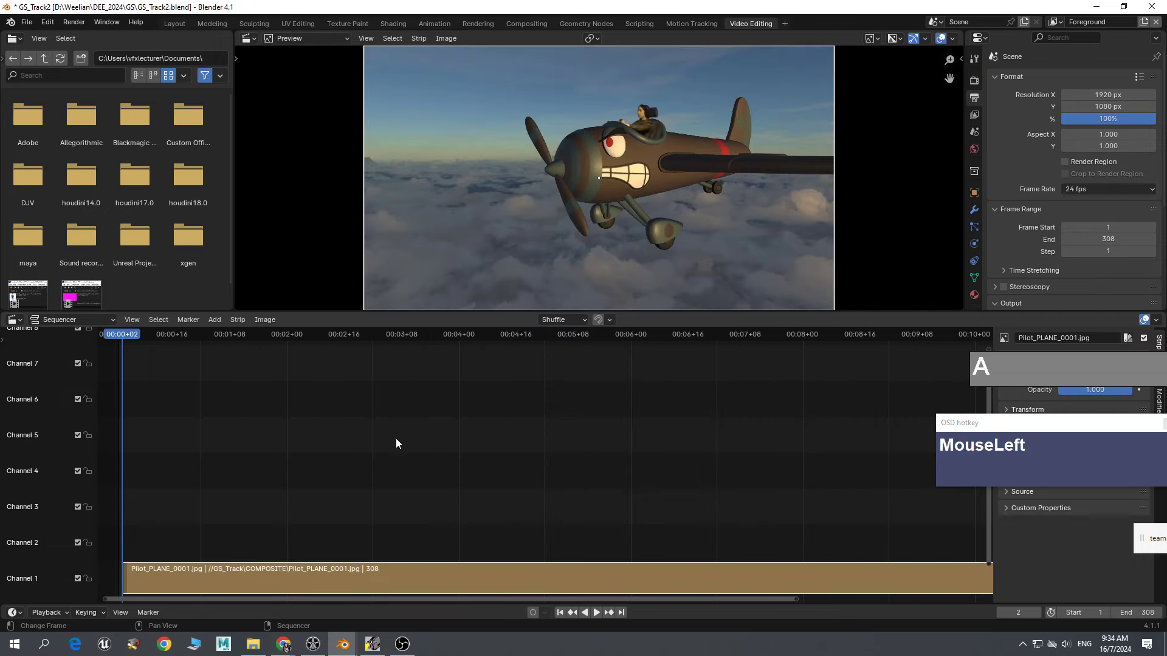
scroll(297, 448, down, 3)
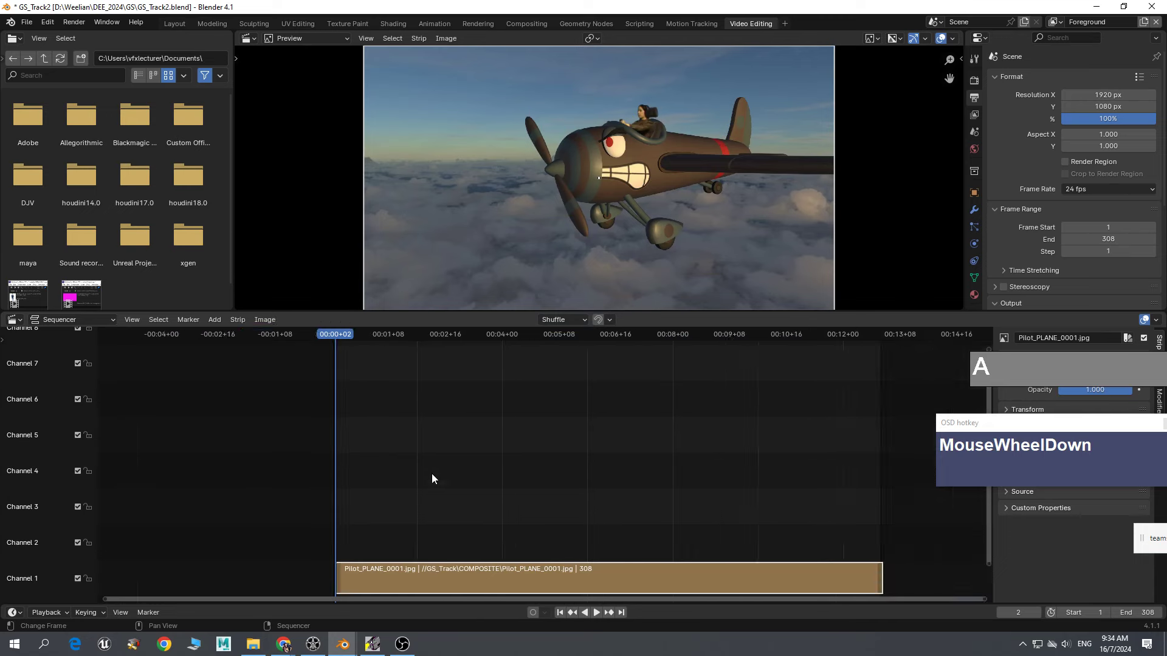
drag(345, 352, 337, 486)
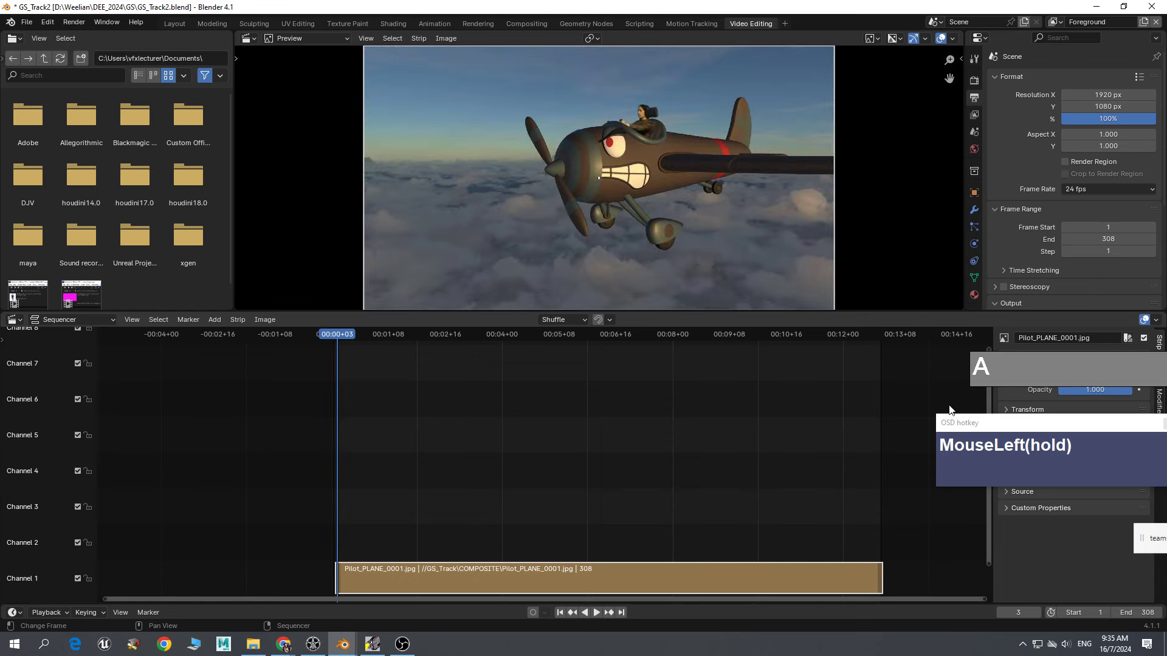
- Set the render output's file format to FFmpeg Video and its encoding container to MPEG-4
drag(1013, 428, 217, 389)
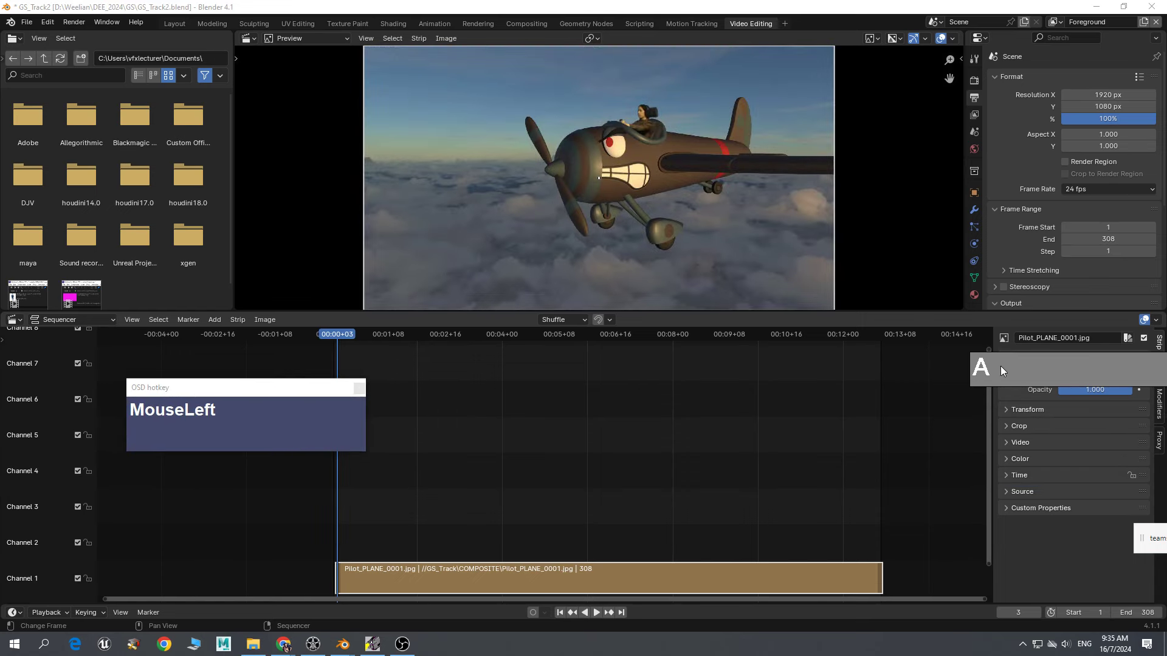
drag(1002, 371, 162, 357)
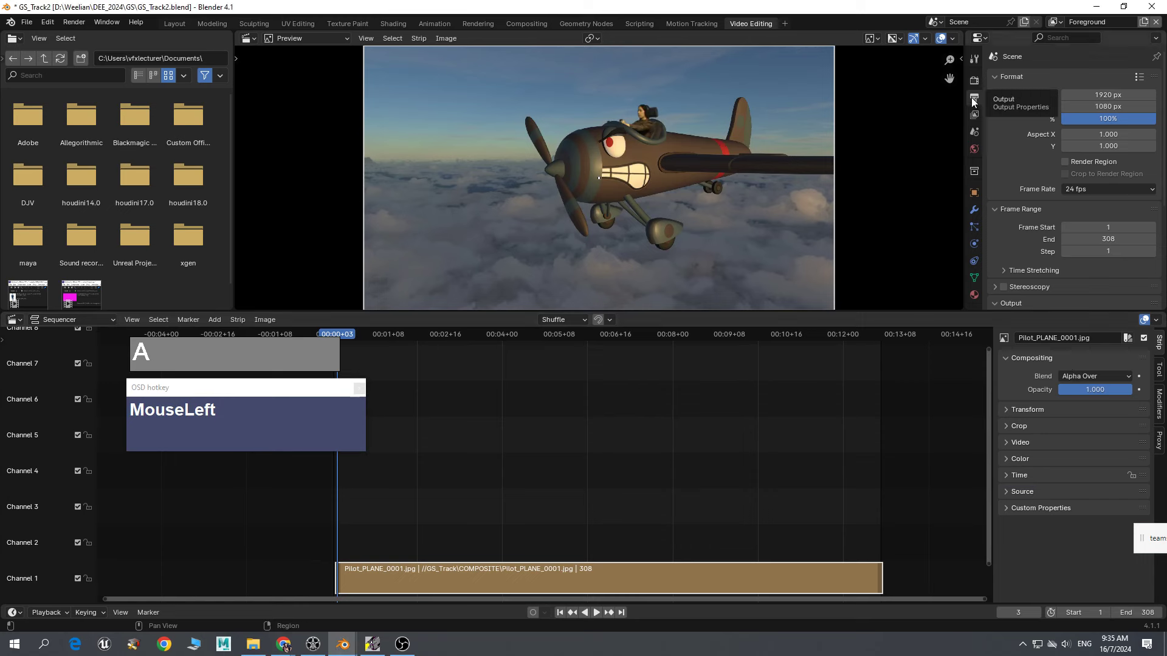
scroll(1119, 189, down, 5)
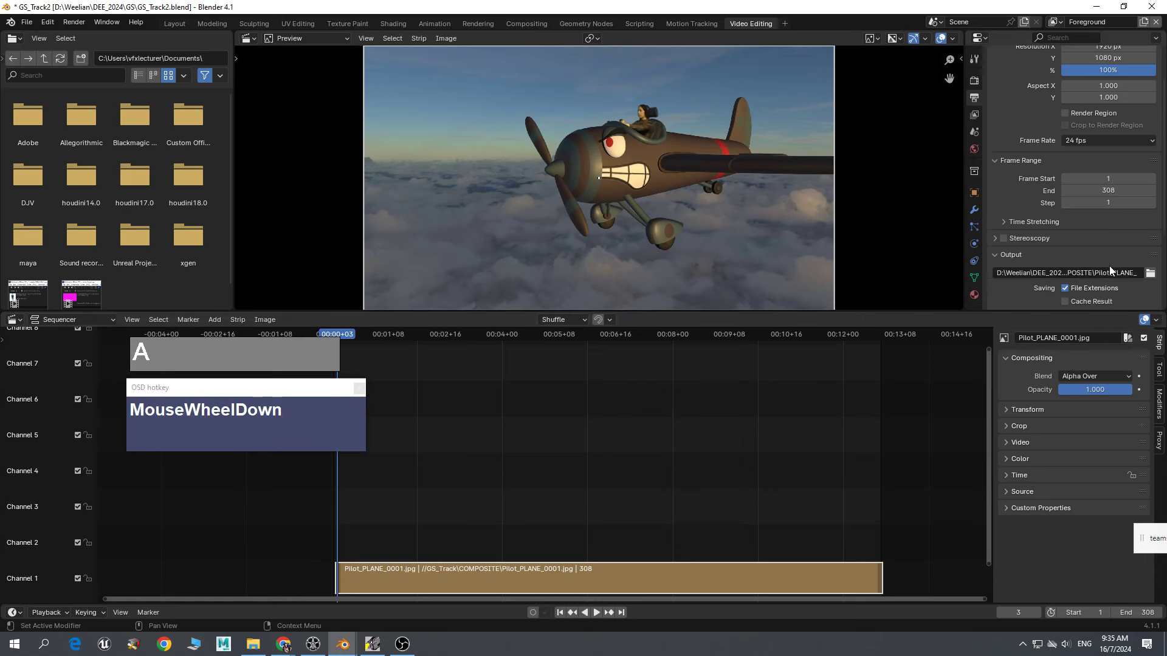
drag(1111, 268, 1114, 329)
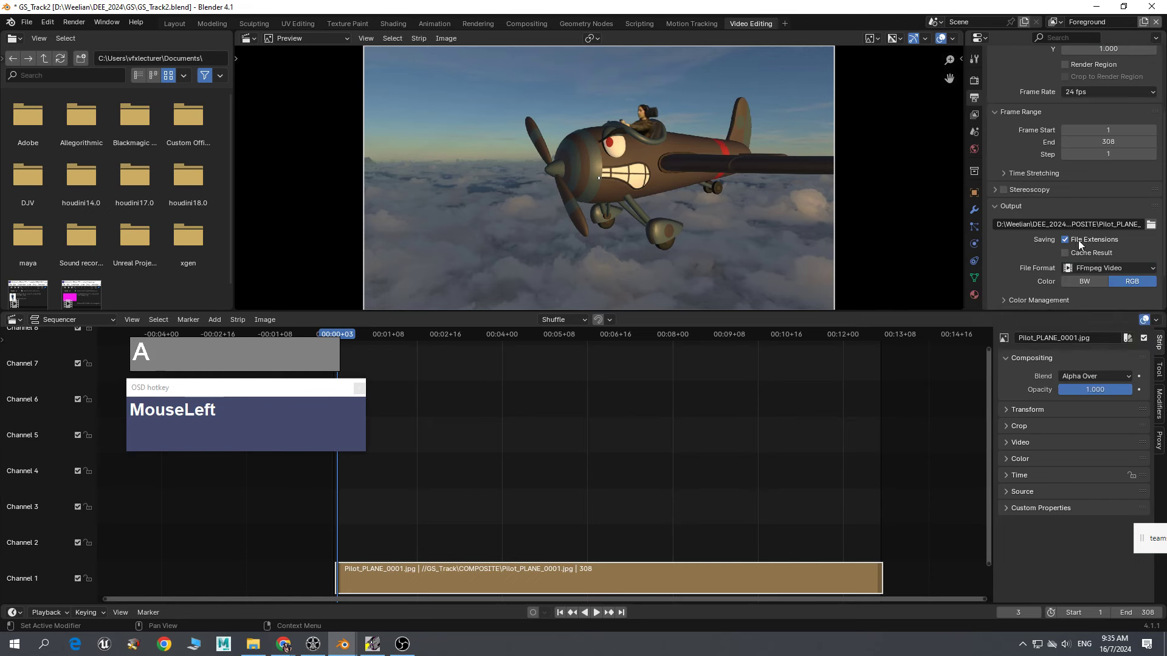
scroll(1112, 273, down, 2)
click(1012, 269)
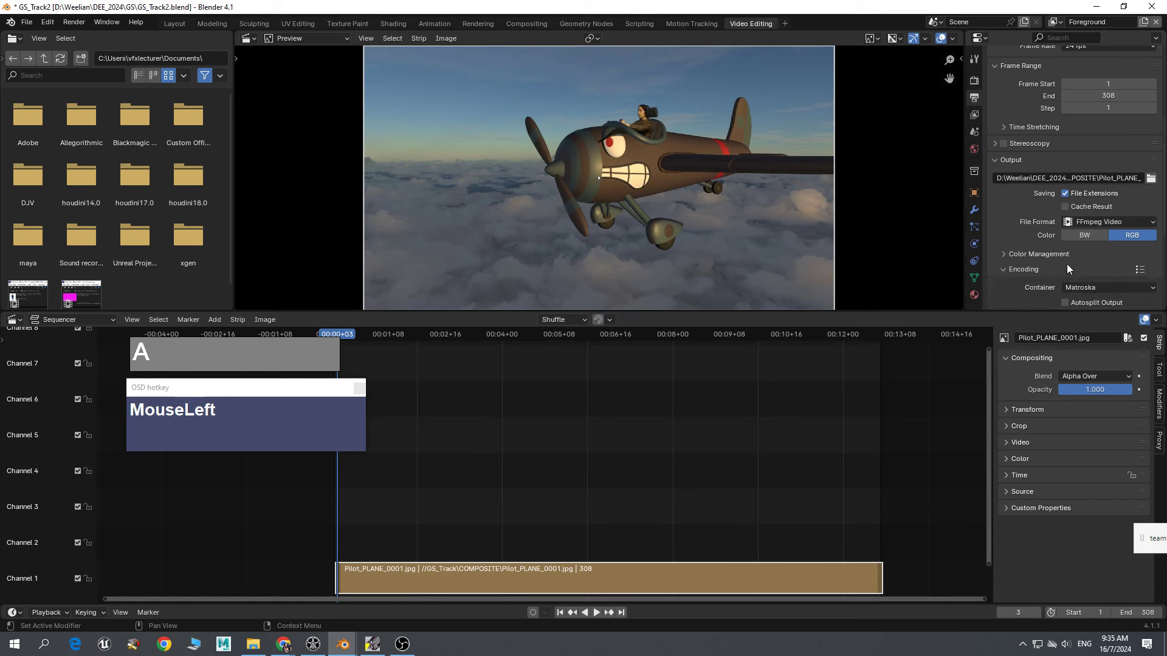
scroll(1088, 258, down, 2)
click(1106, 239)
click(1091, 278)
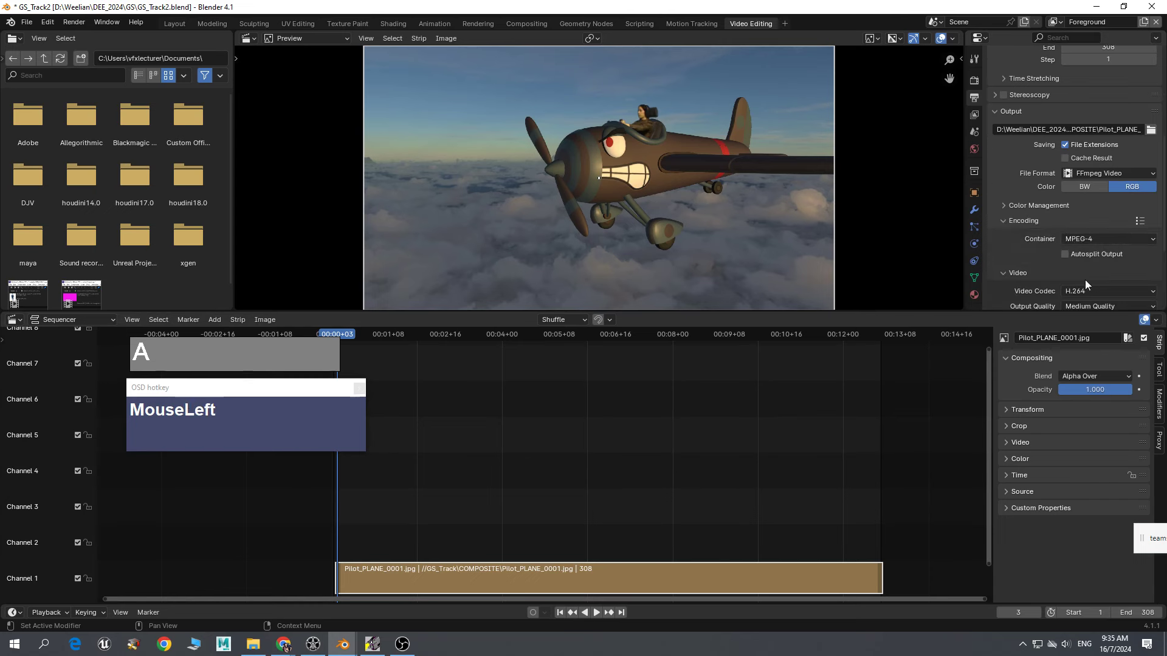
- Review the video and audio encoding settings and the available container formats, keeping MPEG-4
scroll(1009, 250, down, 3)
scroll(1052, 258, down, 1)
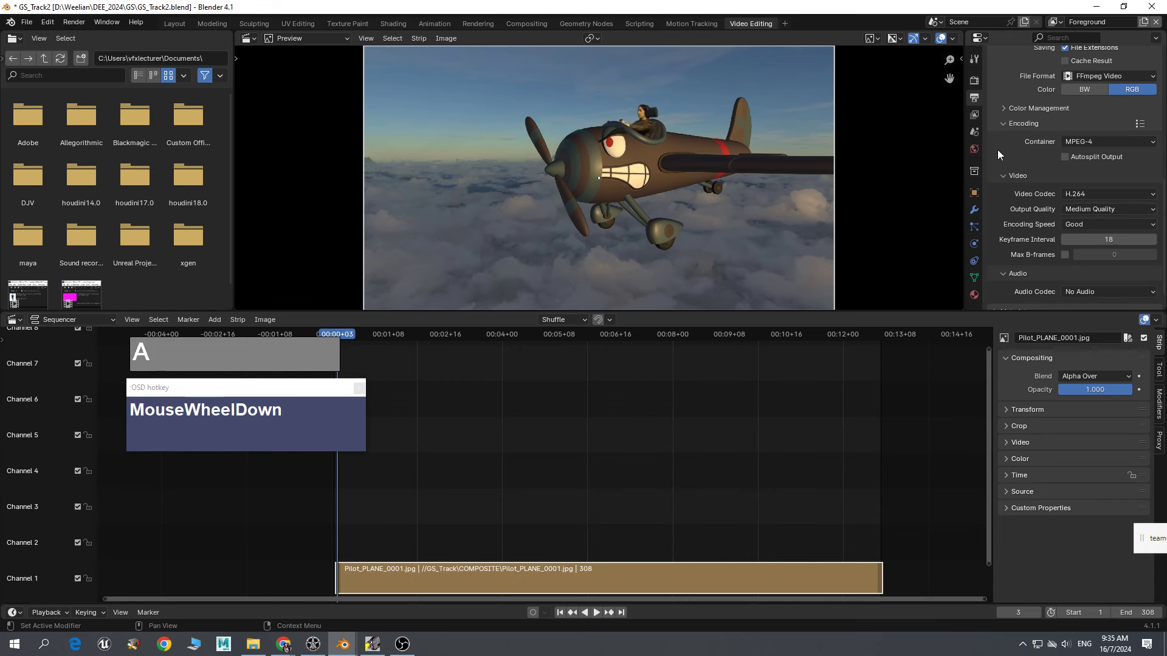
scroll(1009, 153, down, 1)
drag(264, 358, 237, 261)
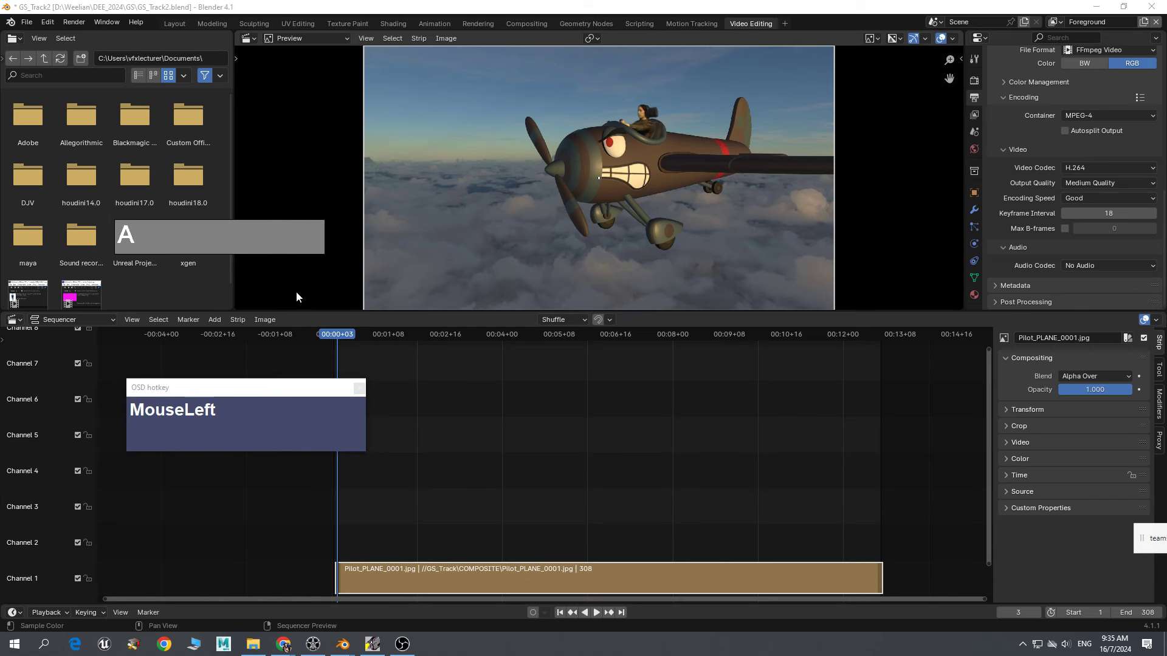
click(1135, 117)
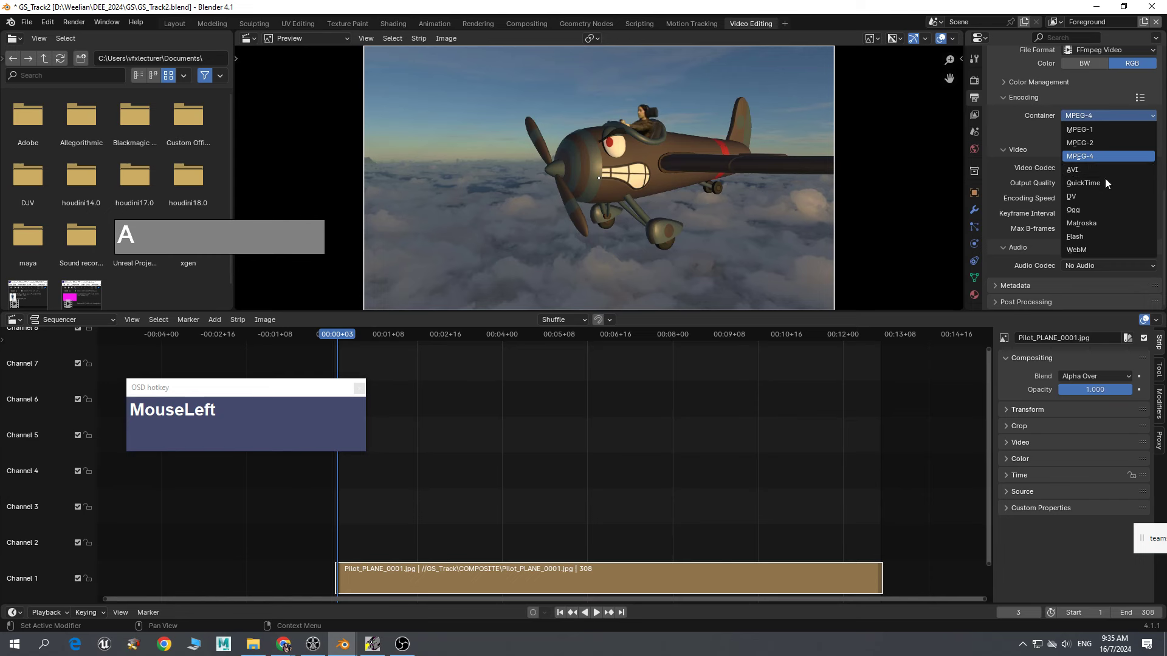
click(1099, 156)
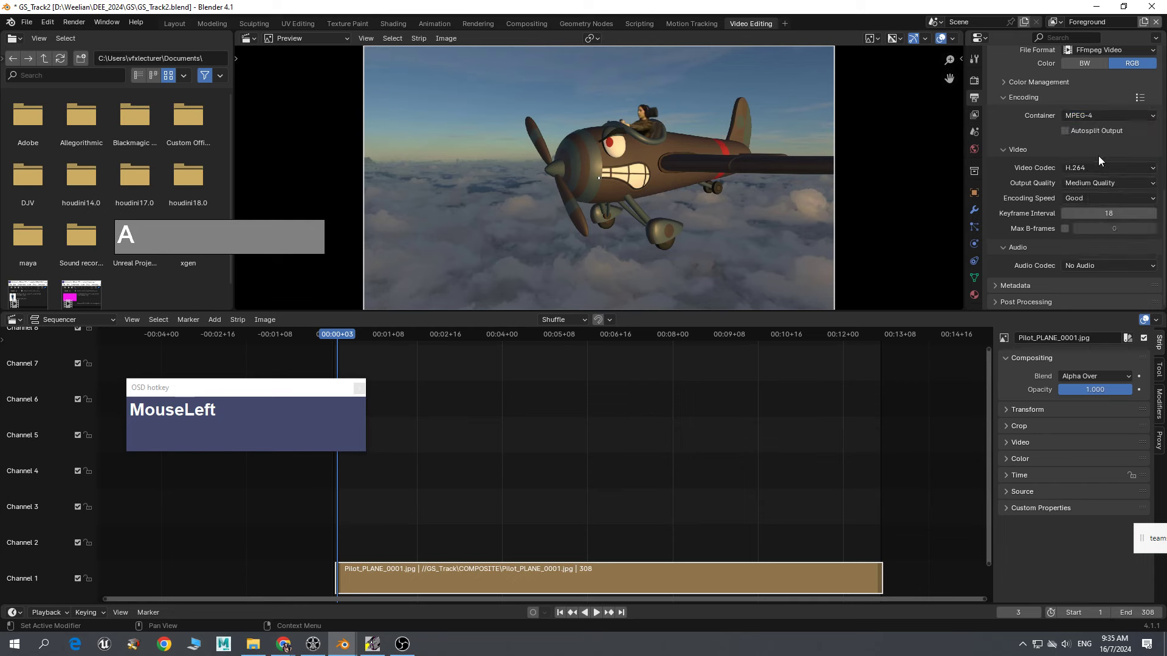
drag(309, 396, 228, 280)
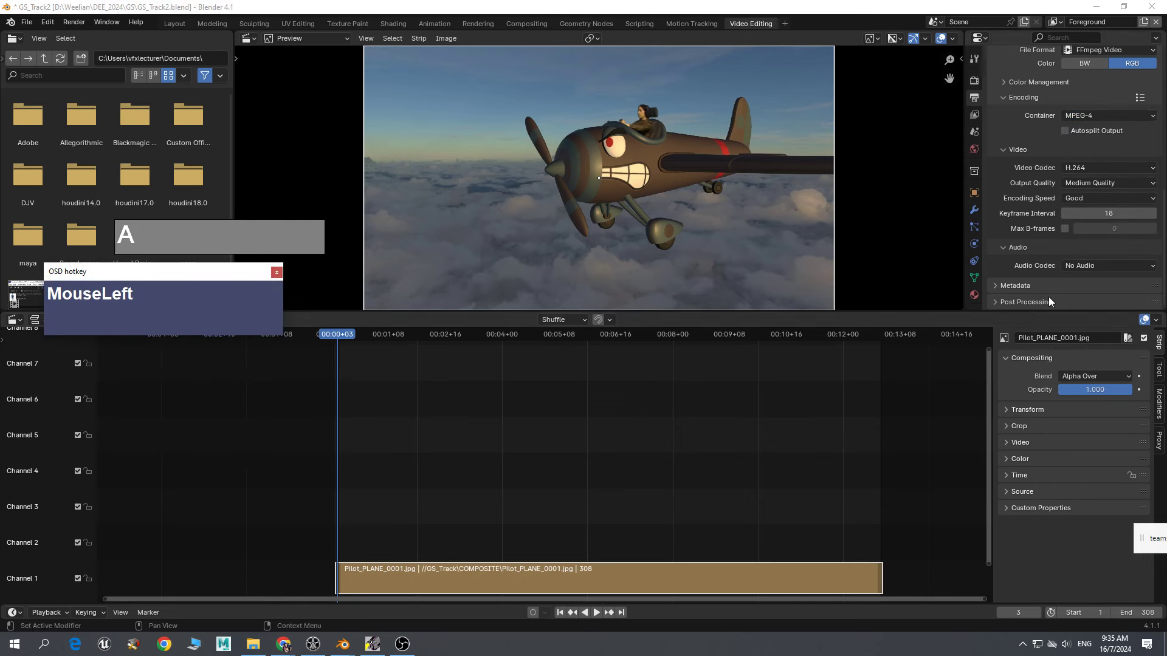
- Set the render output path to the GS_Track folder, one level above COMPOSITE, with the file name Pilot_PLANE_
scroll(1097, 228, up, 4)
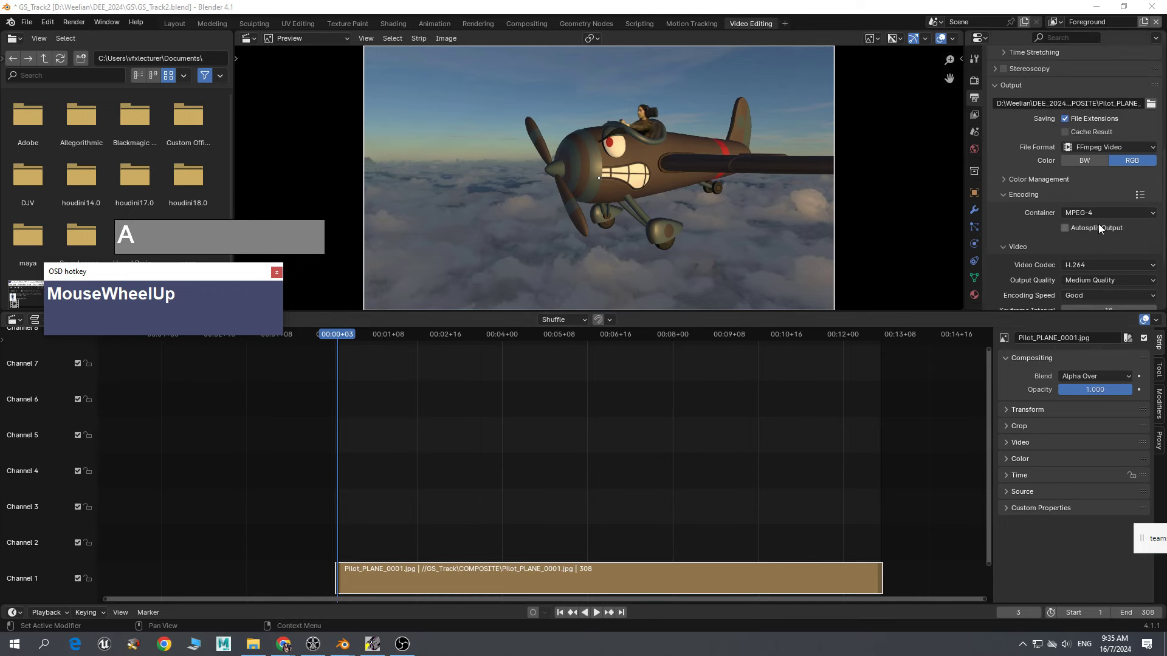
click(1150, 104)
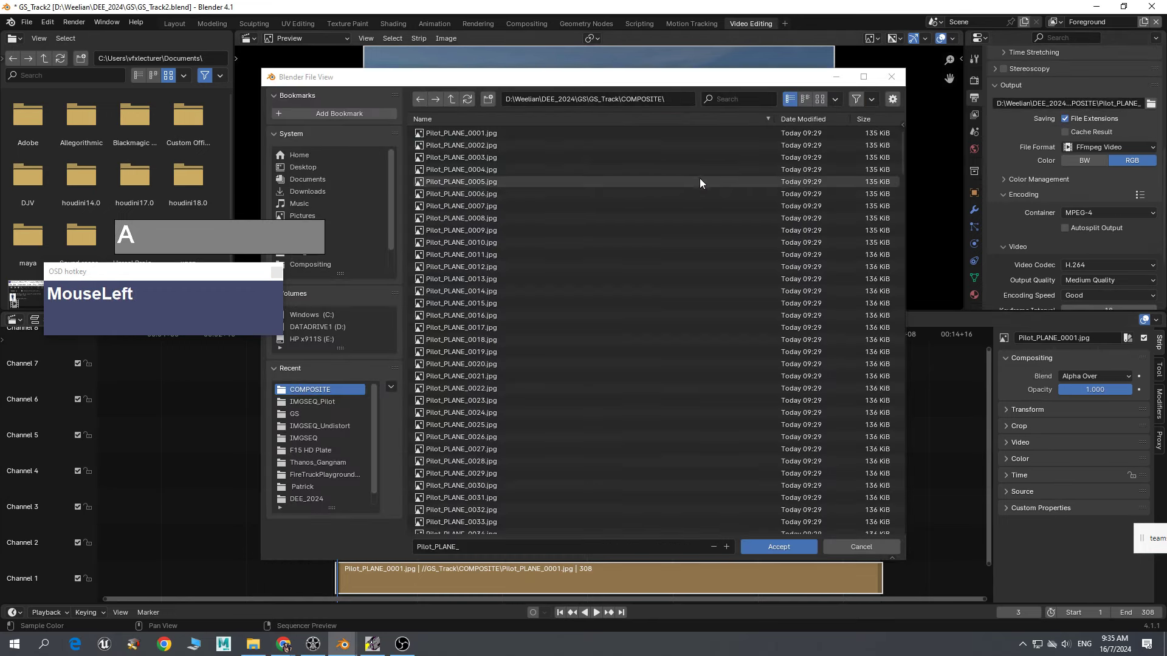
click(452, 98)
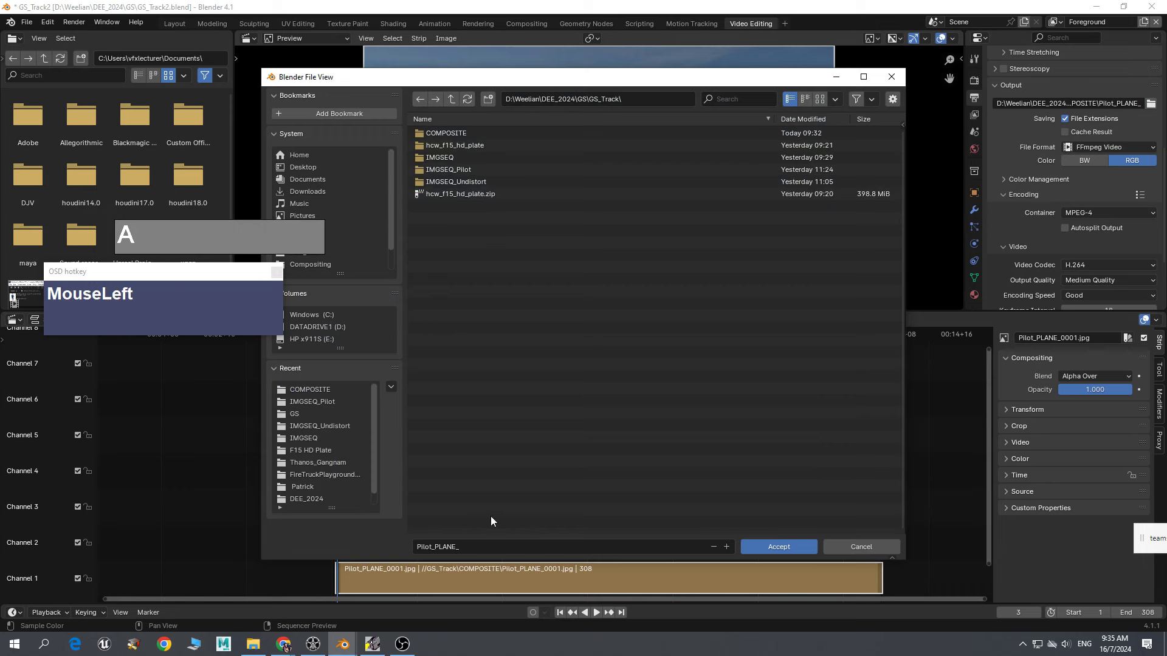
click(778, 547)
scroll(1127, 233, down, 4)
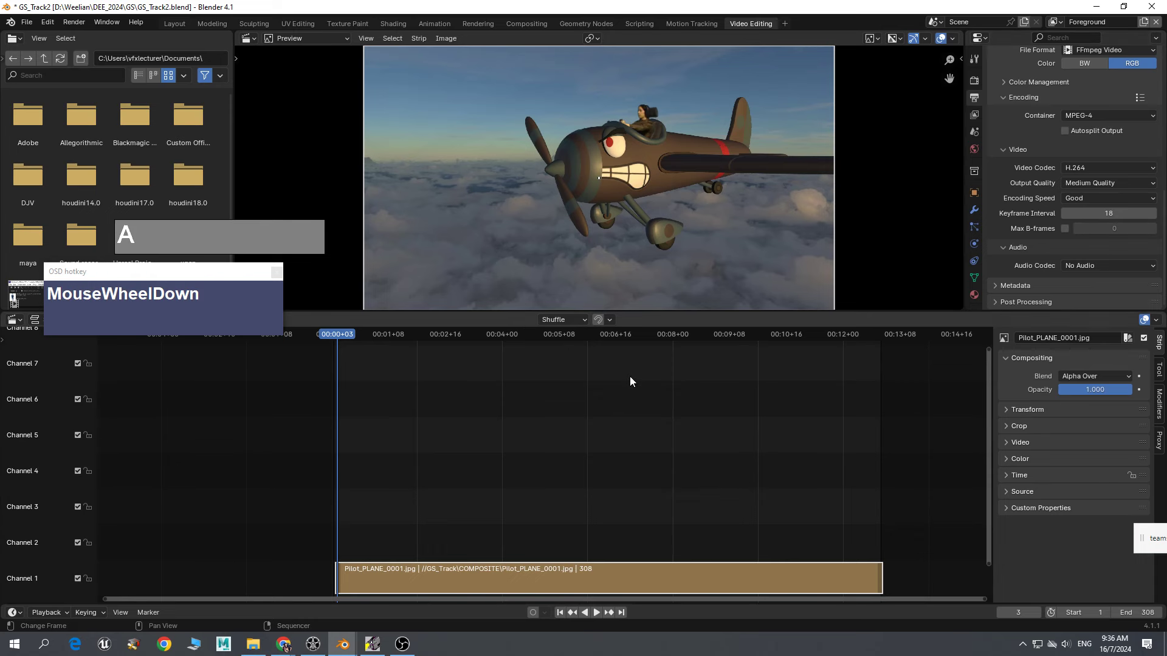
- Move the Pilot_PLANE image sequence strip up to channel 4 and scrub through its opening frames to check the playback
scroll(758, 506, down, 2)
middle_drag(877, 514, 842, 445)
drag(586, 561, 569, 554)
drag(562, 465, 564, 471)
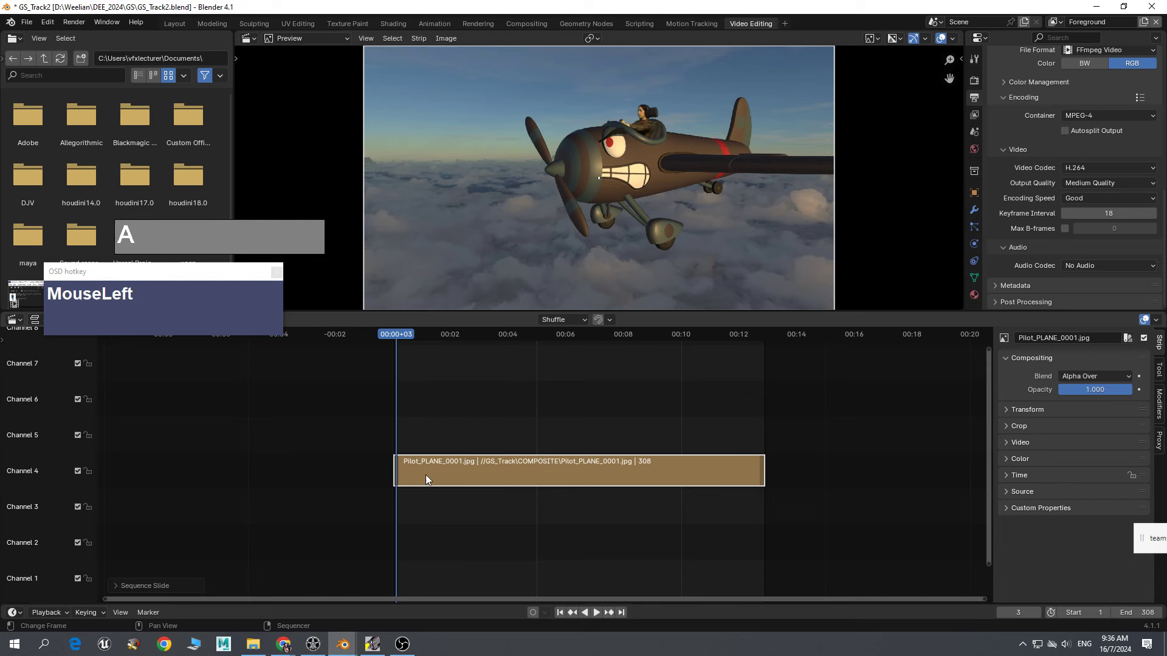
drag(393, 328, 496, 371)
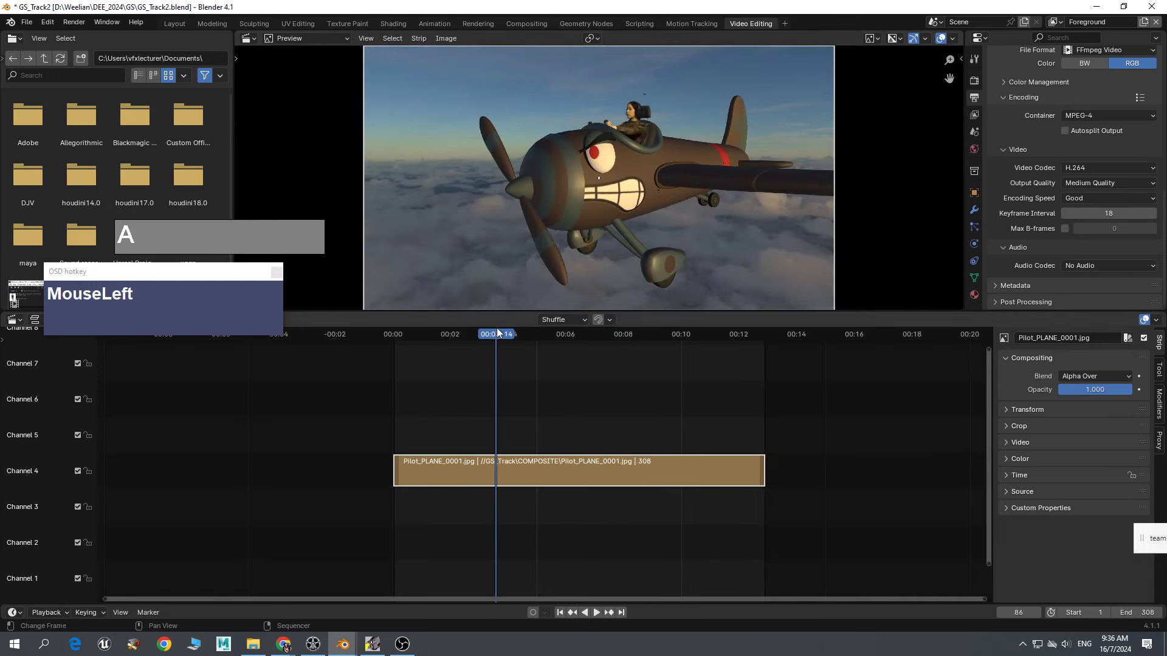
drag(498, 336, 396, 370)
- Switch to Chrome and search Google in a new tab for "AIRPLANE ENGINE SOUNDS FREE"
mouse_move(284, 644)
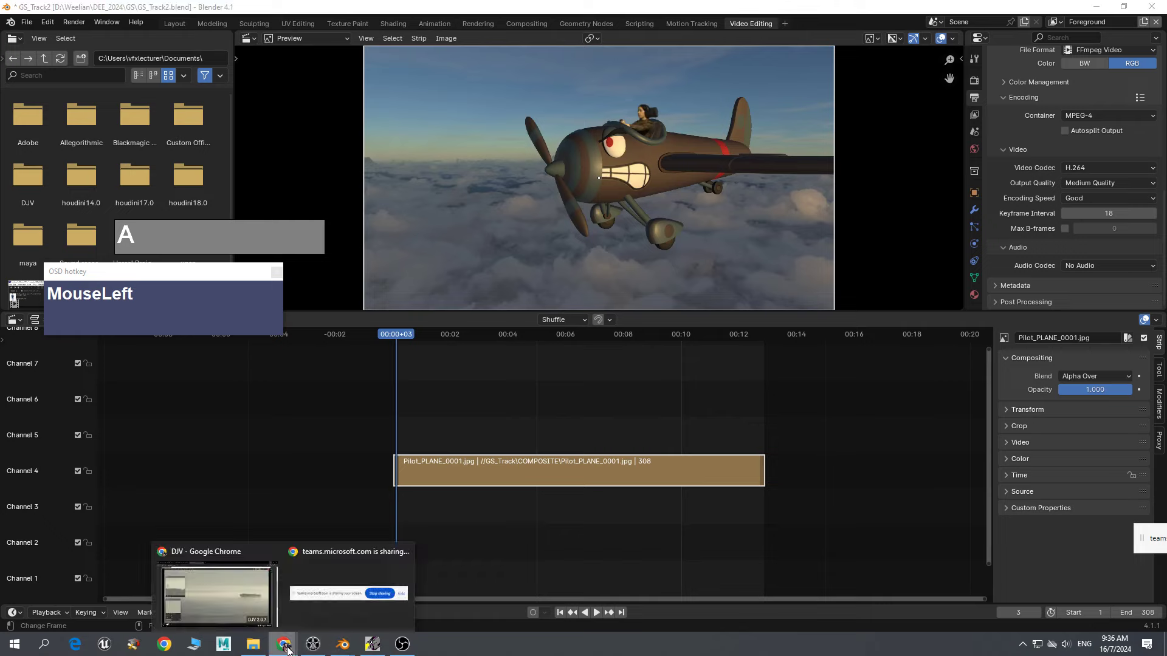
click(250, 608)
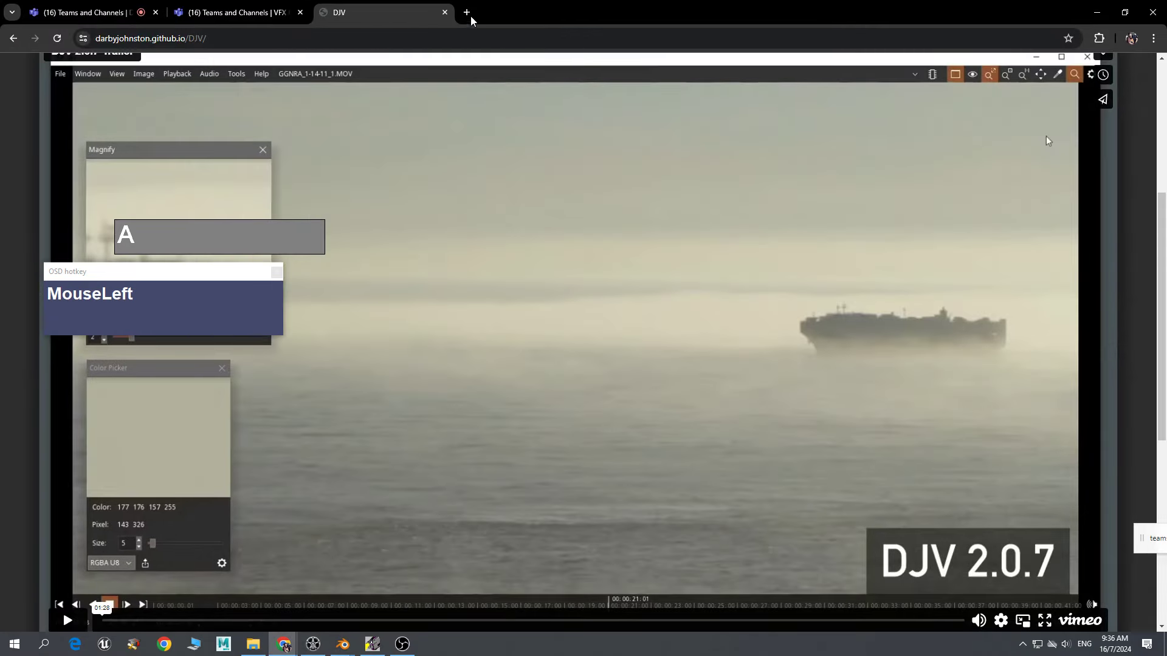
click(468, 14)
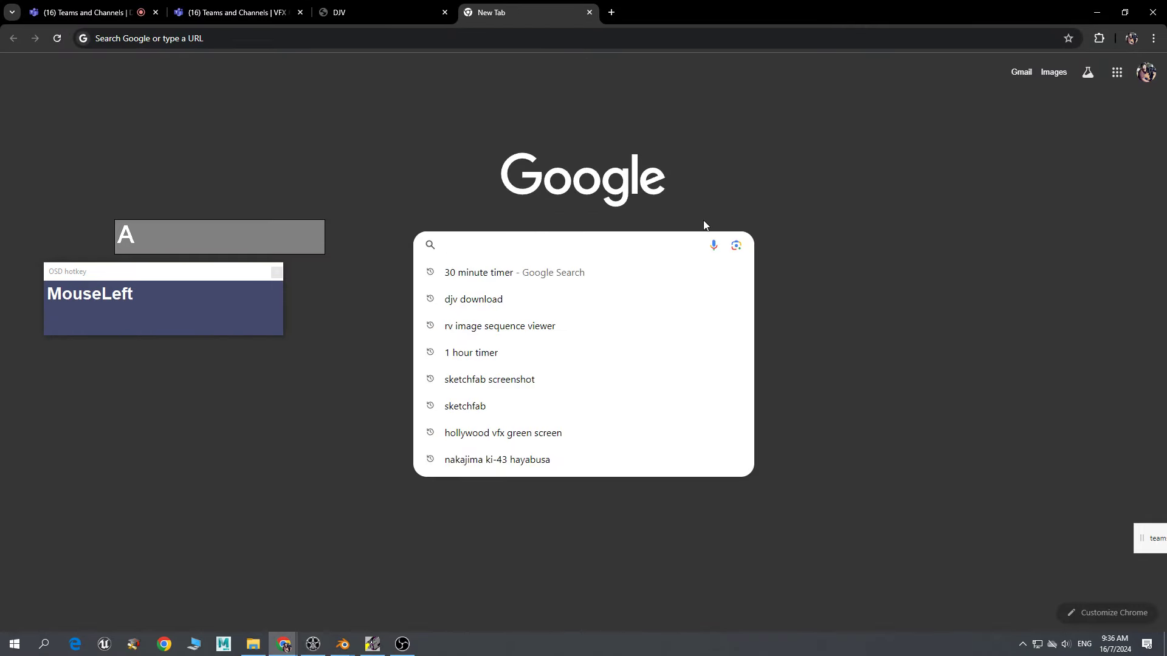
text(AIRPLAN)
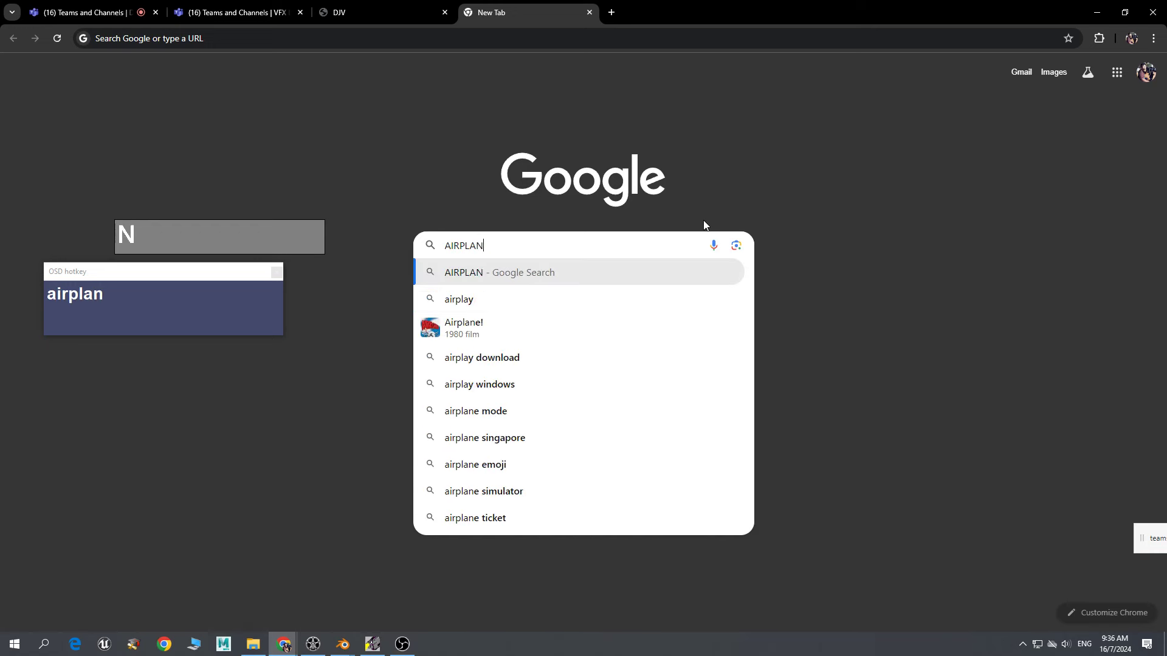
text(E MOT)
key(BackSpace)
key(BackSpace)
key(BackSpace)
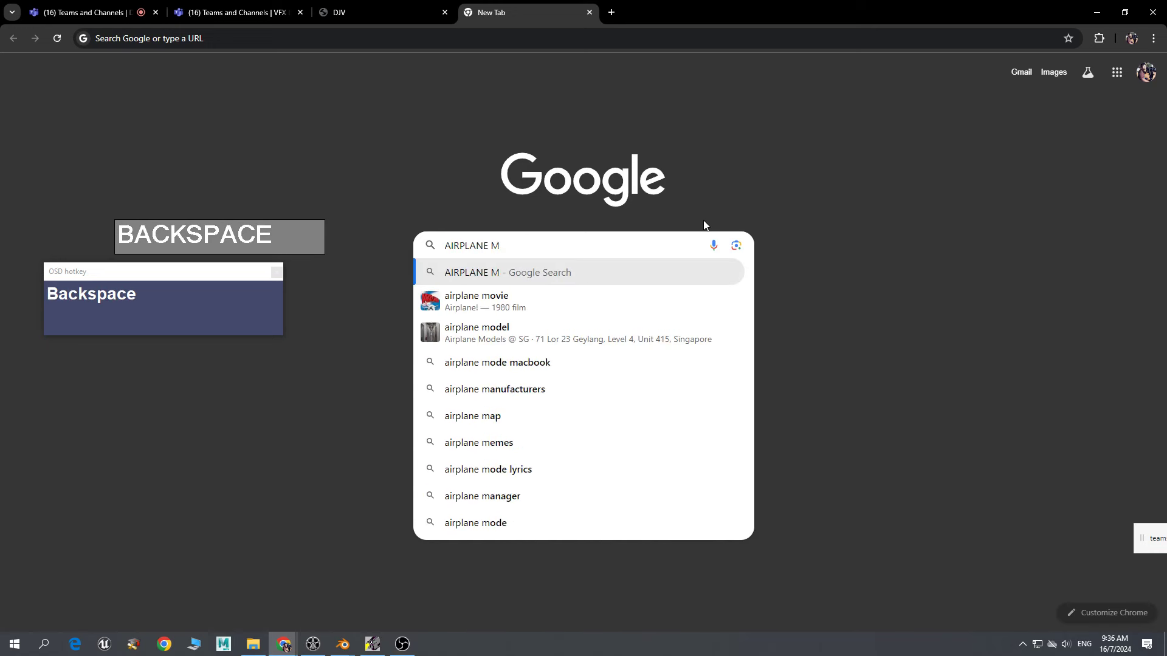
text(ENGINE SOUNDS)
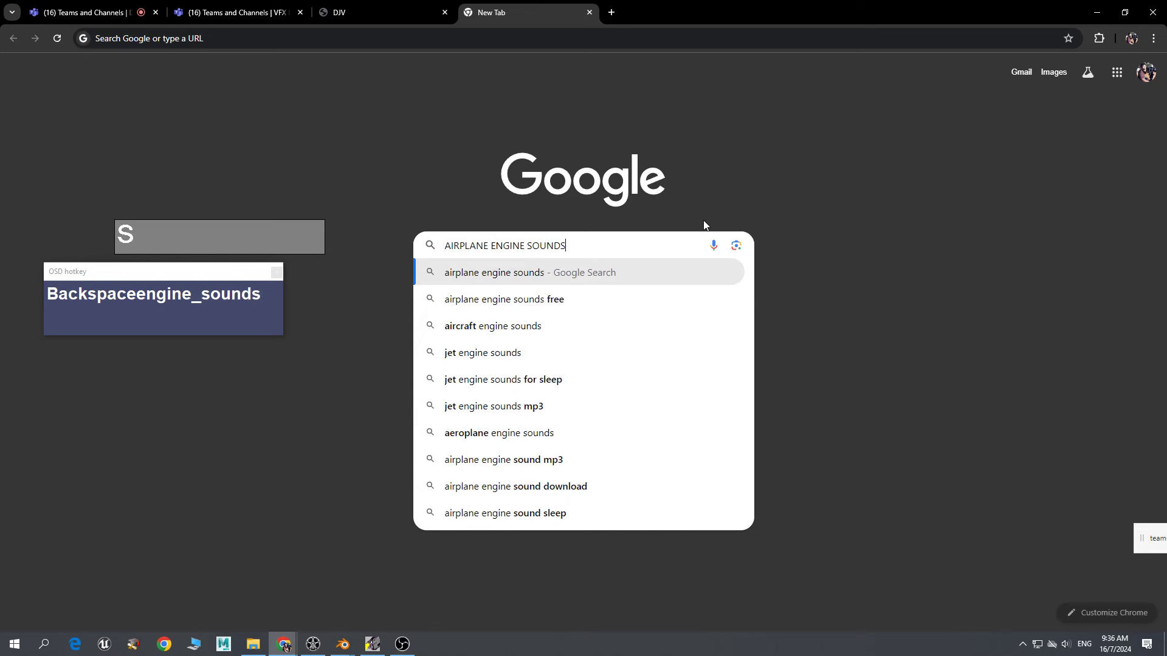
text( FREE)
key(Return)
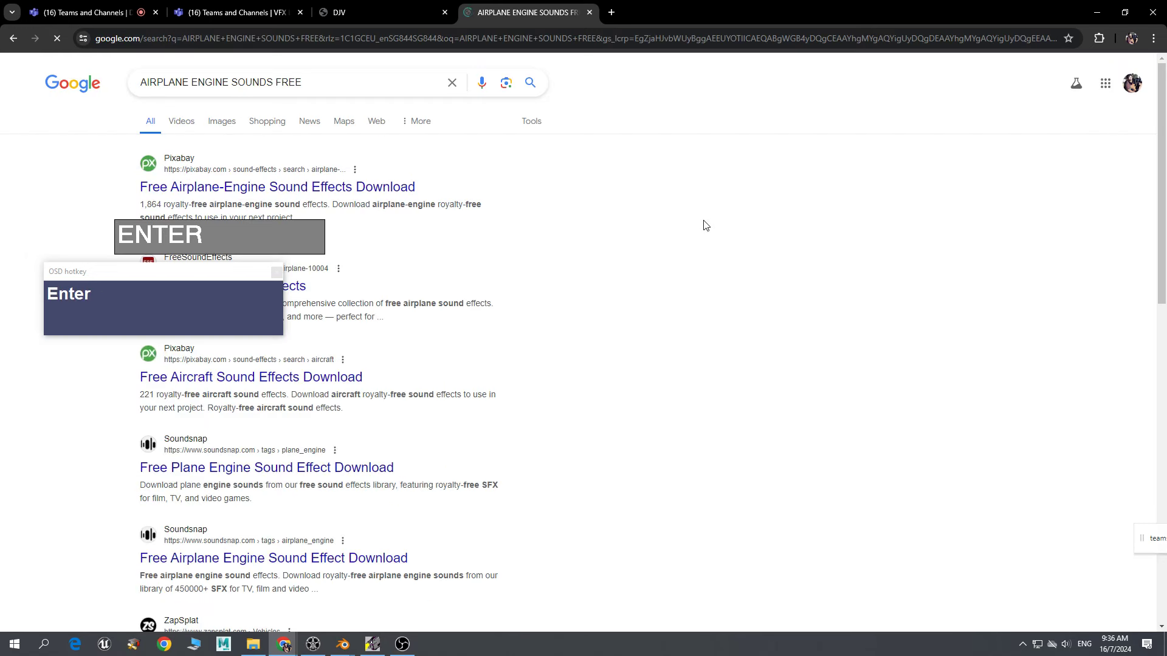
- Open Pixabay's free airplane-engine sound effects and preview the Airplane sound with the system volume set to 41
drag(244, 240, 595, 235)
click(235, 191)
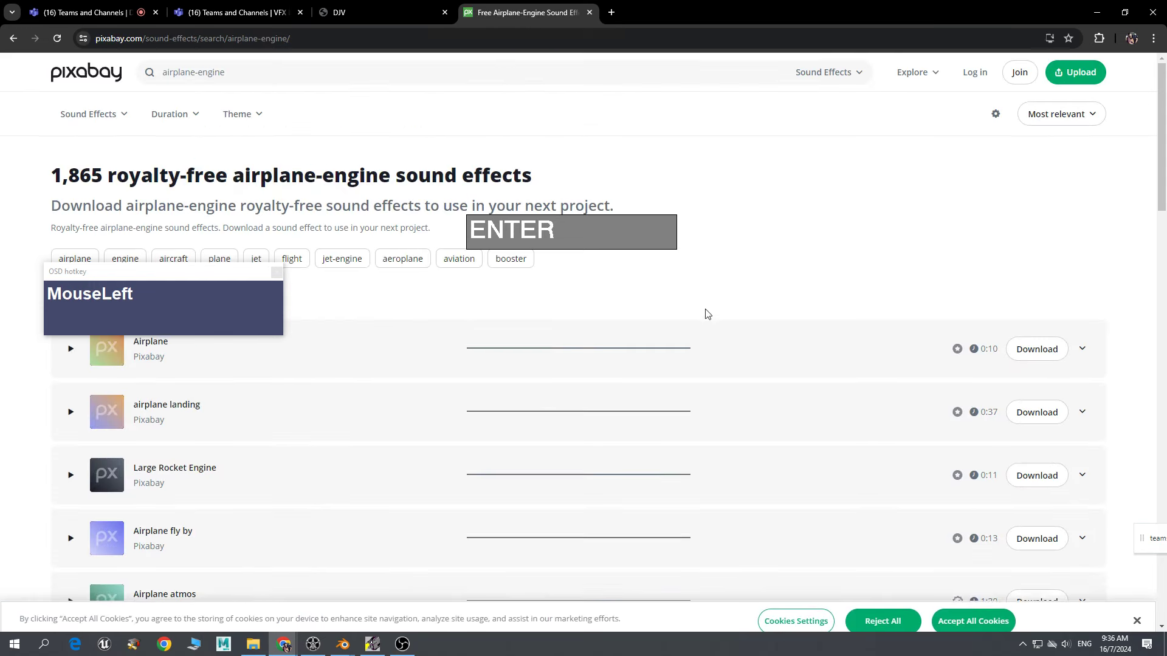
click(224, 283)
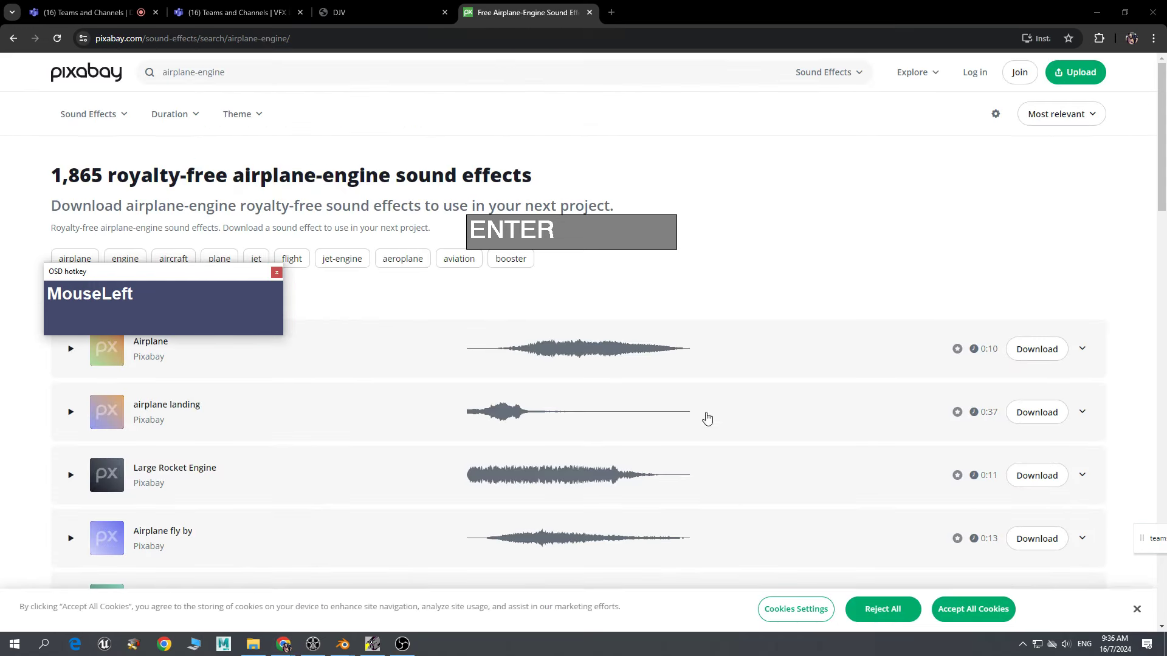
click(71, 351)
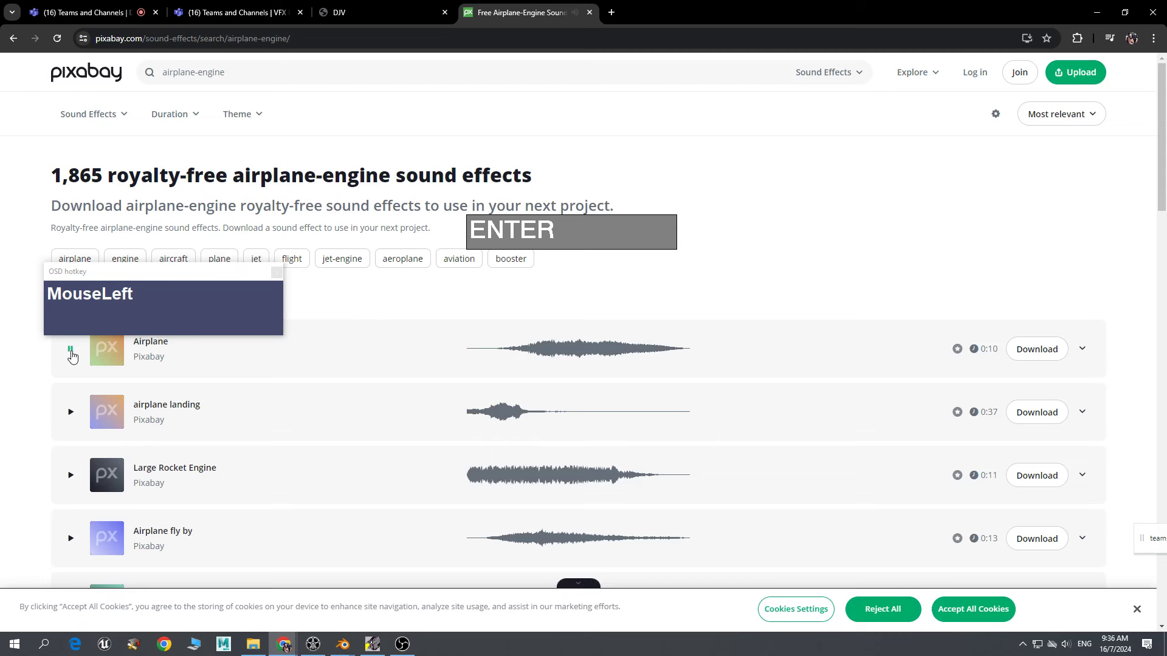
click(1066, 644)
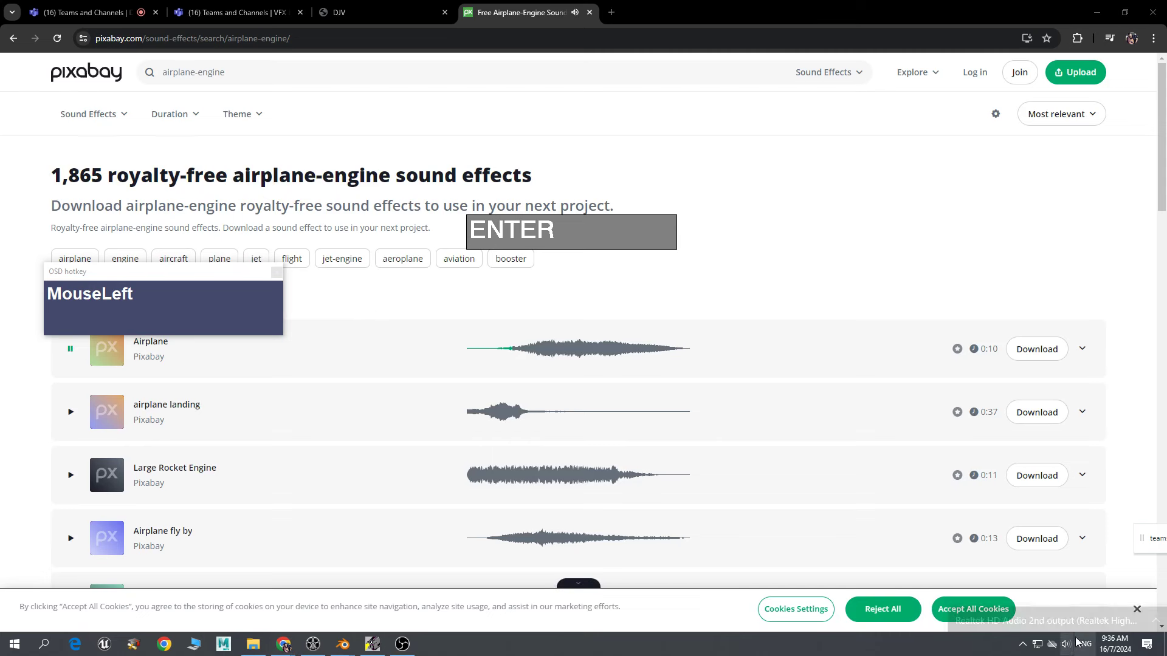
drag(1051, 616, 1050, 615)
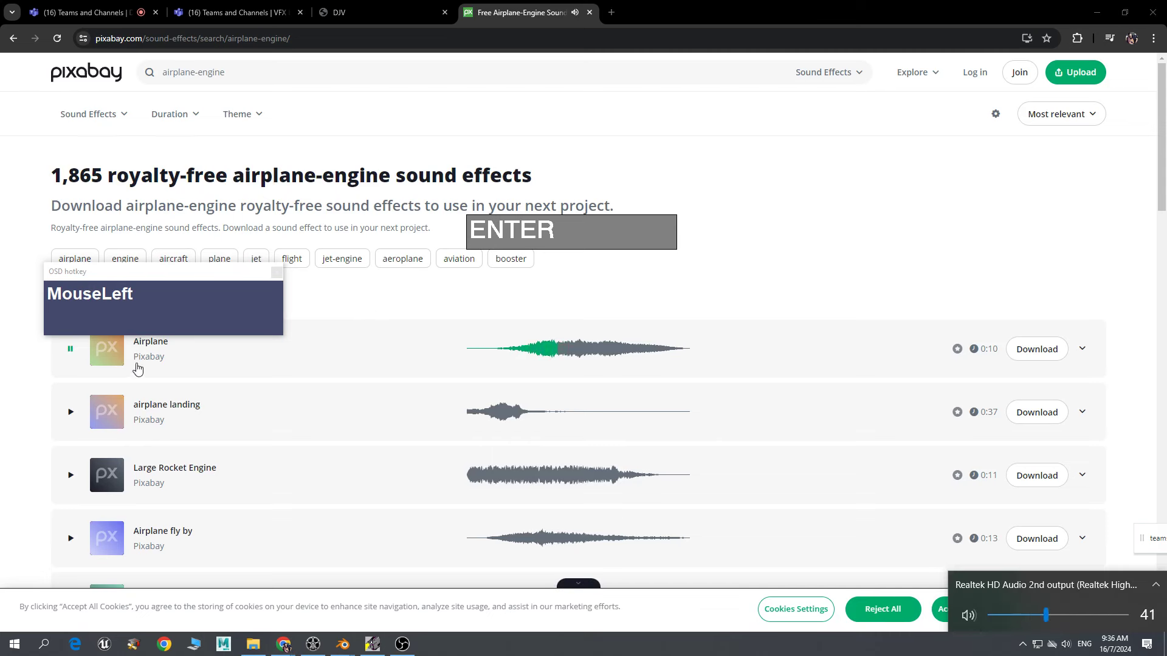
click(71, 352)
- Preview the "Airplane engine or house fan" and "Prop Plane" sounds, and download Prop Plane
scroll(306, 509, down, 4)
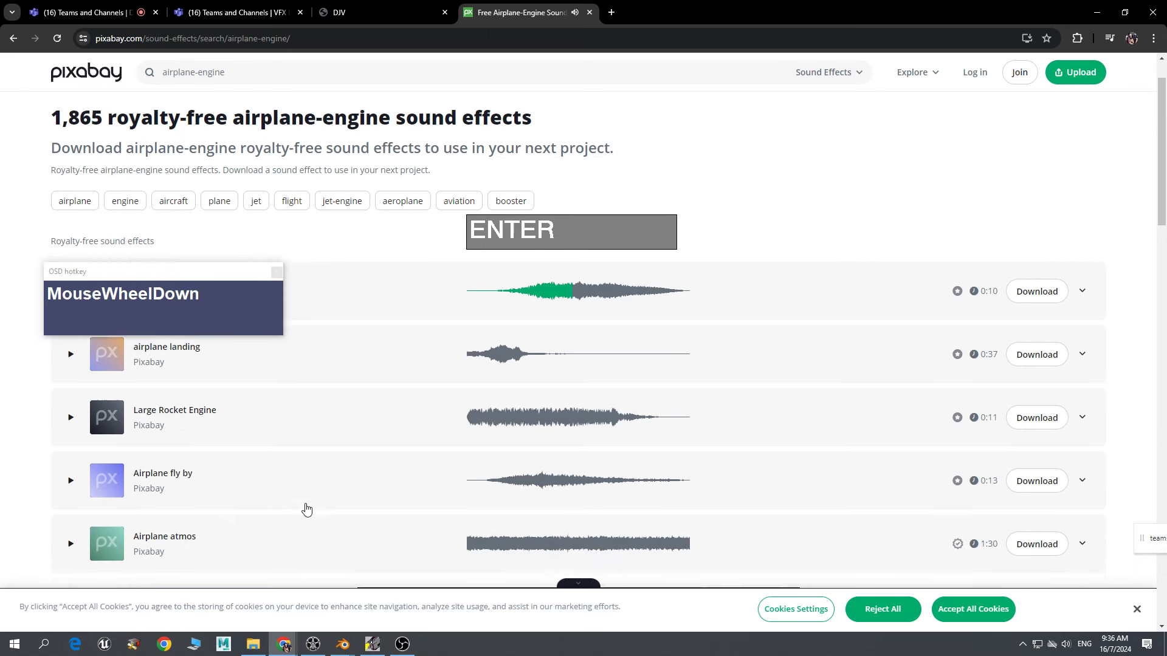
scroll(307, 509, up, 1)
scroll(306, 509, down, 2)
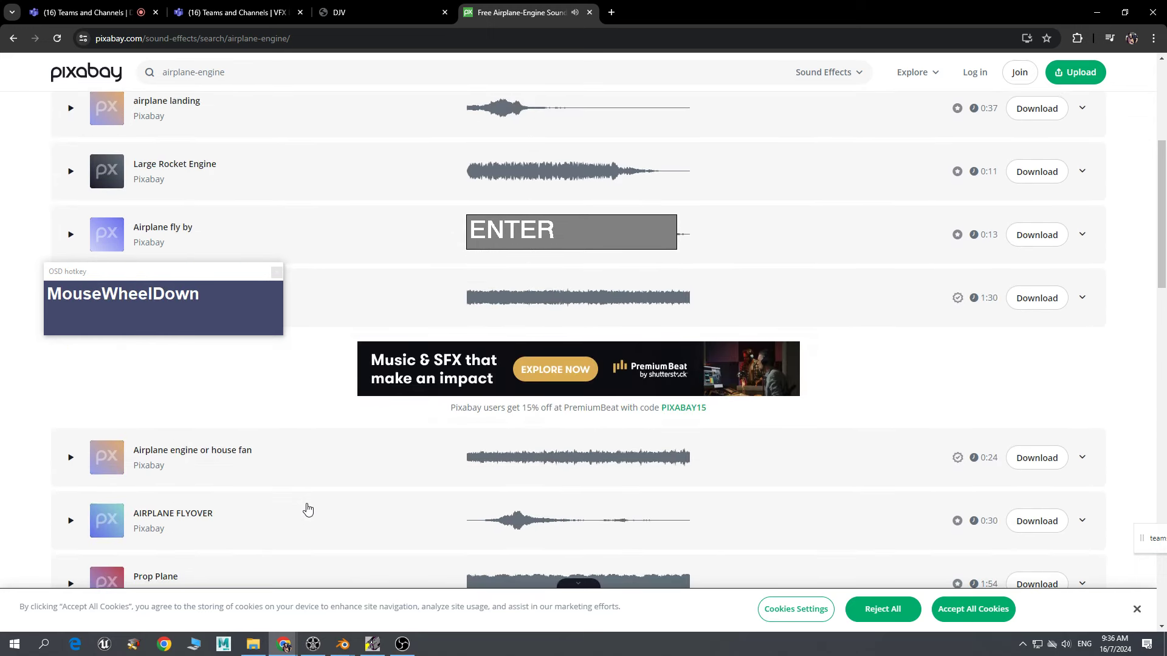
click(78, 460)
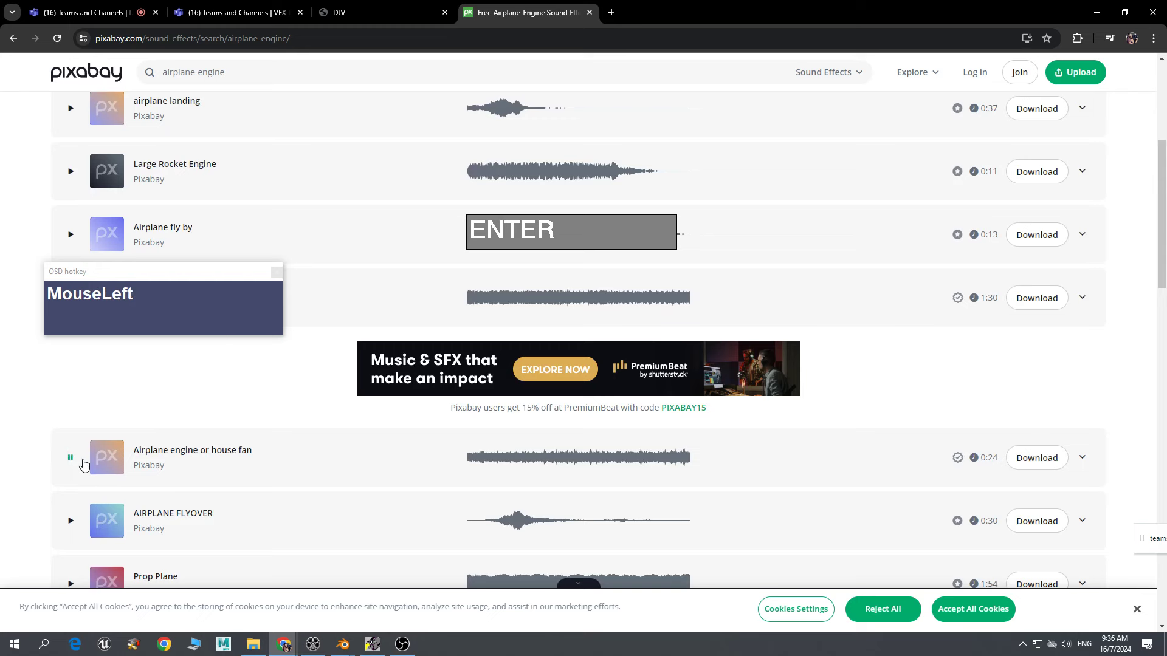
scroll(300, 479, down, 1)
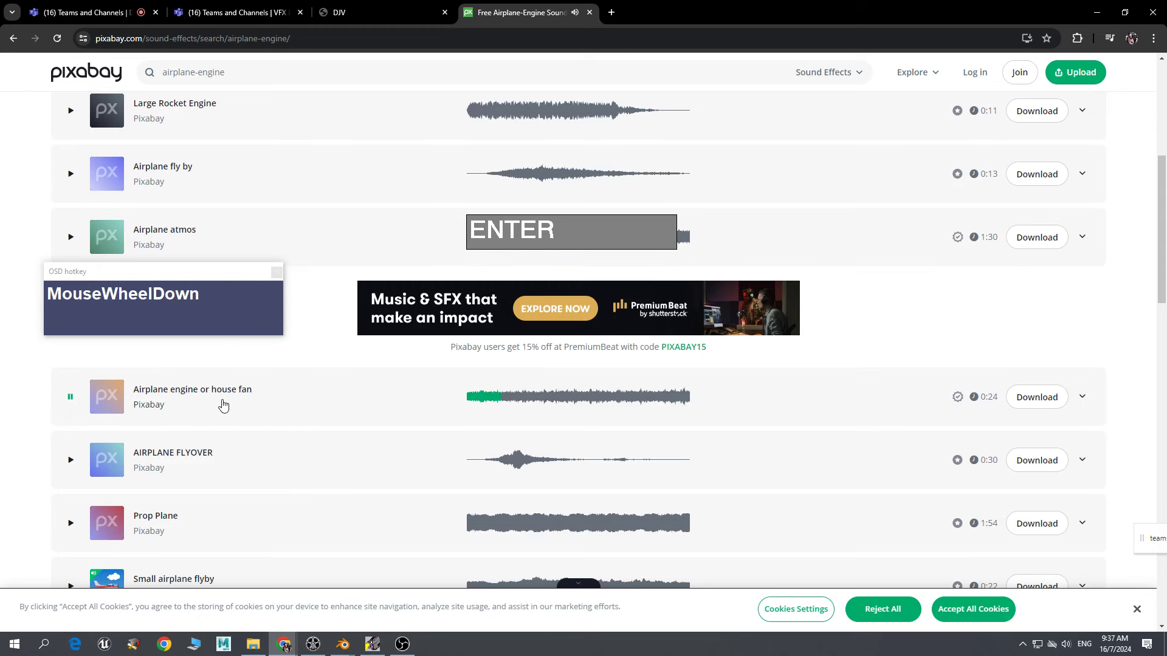
click(70, 400)
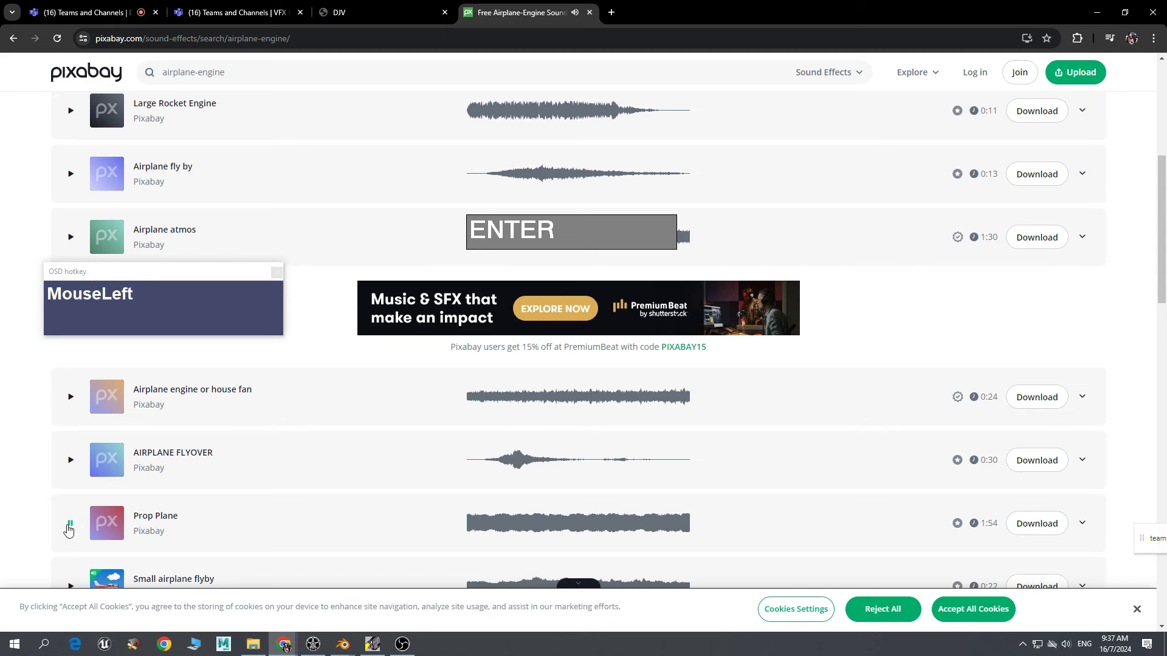
scroll(387, 527, down, 1)
click(1048, 464)
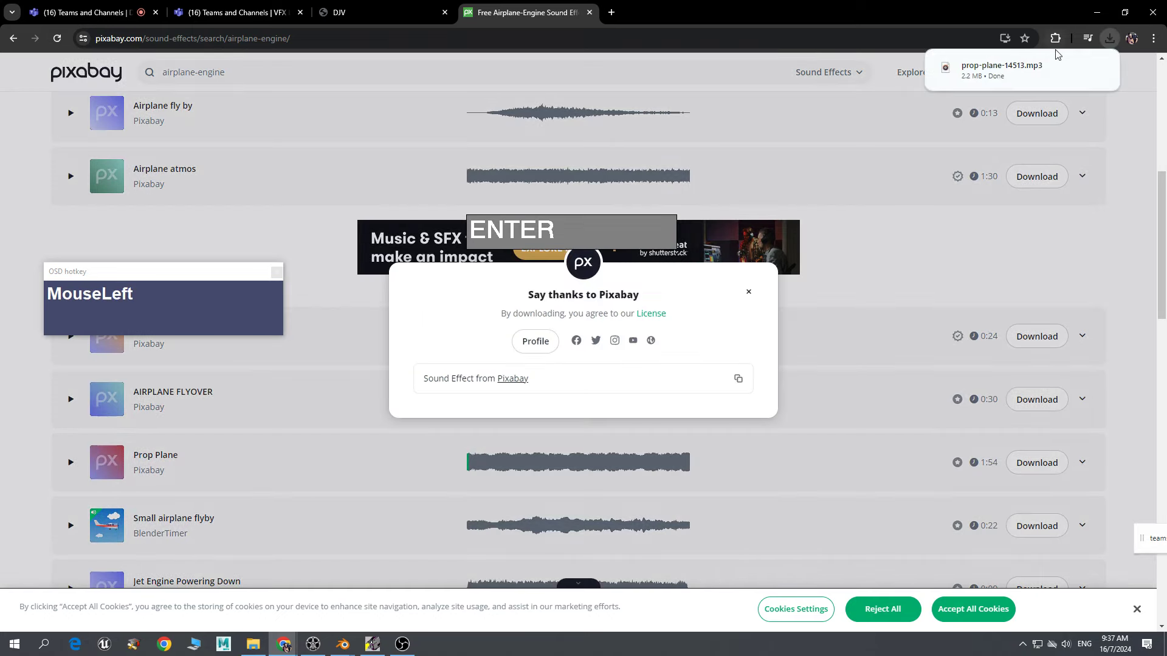
- Show the downloaded prop-plane-14513.mp3 in the Downloads folder and copy the file
click(1076, 71)
right_click(473, 339)
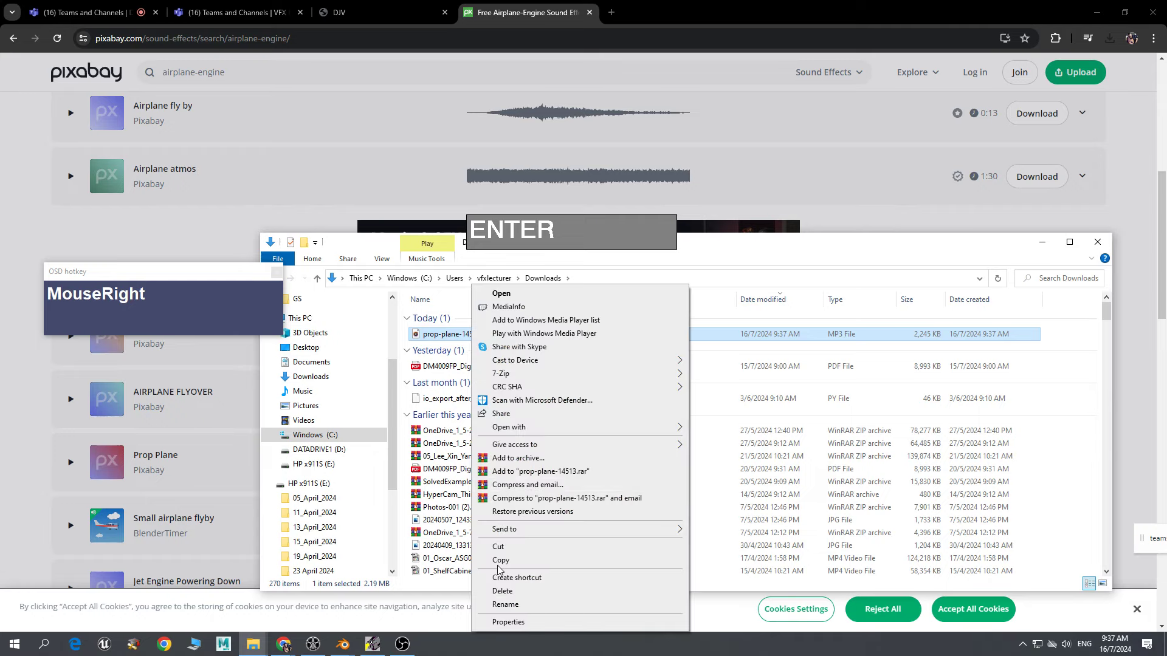
click(367, 543)
- Browse DATADRIVE1 (D:) to the DEE_2024 project's GS folder and paste prop-plane-14513.mp3 into it
scroll(367, 543, down, 2)
scroll(367, 535, up, 1)
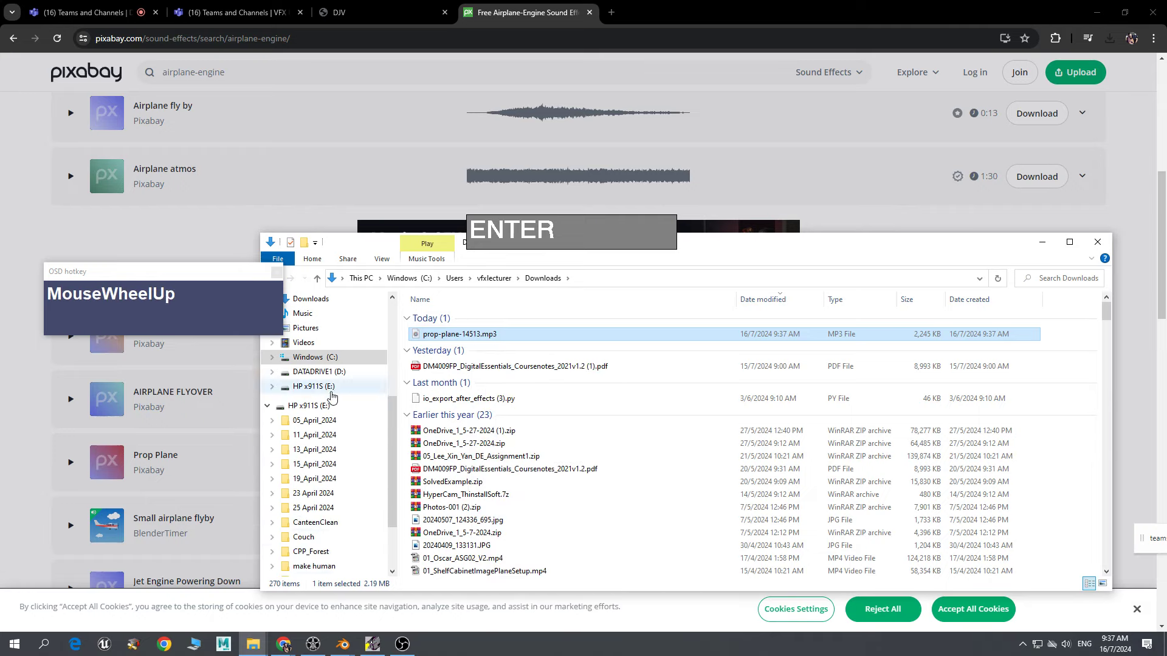
click(319, 371)
scroll(855, 522, down, 2)
scroll(855, 523, up, 5)
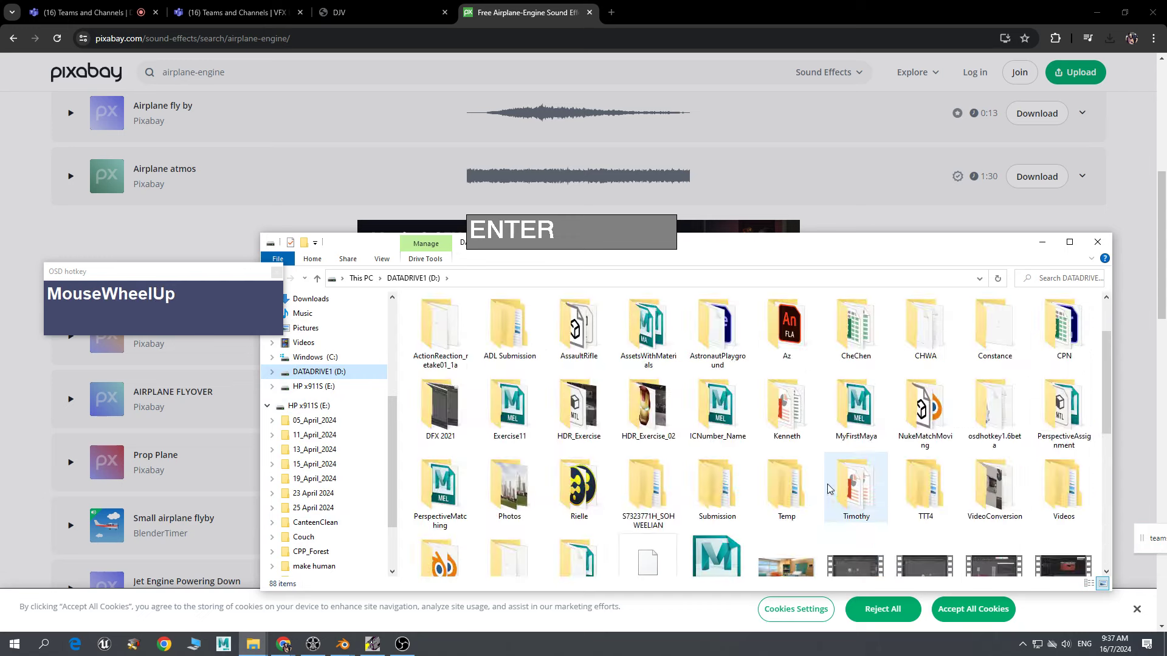
scroll(951, 455, down, 3)
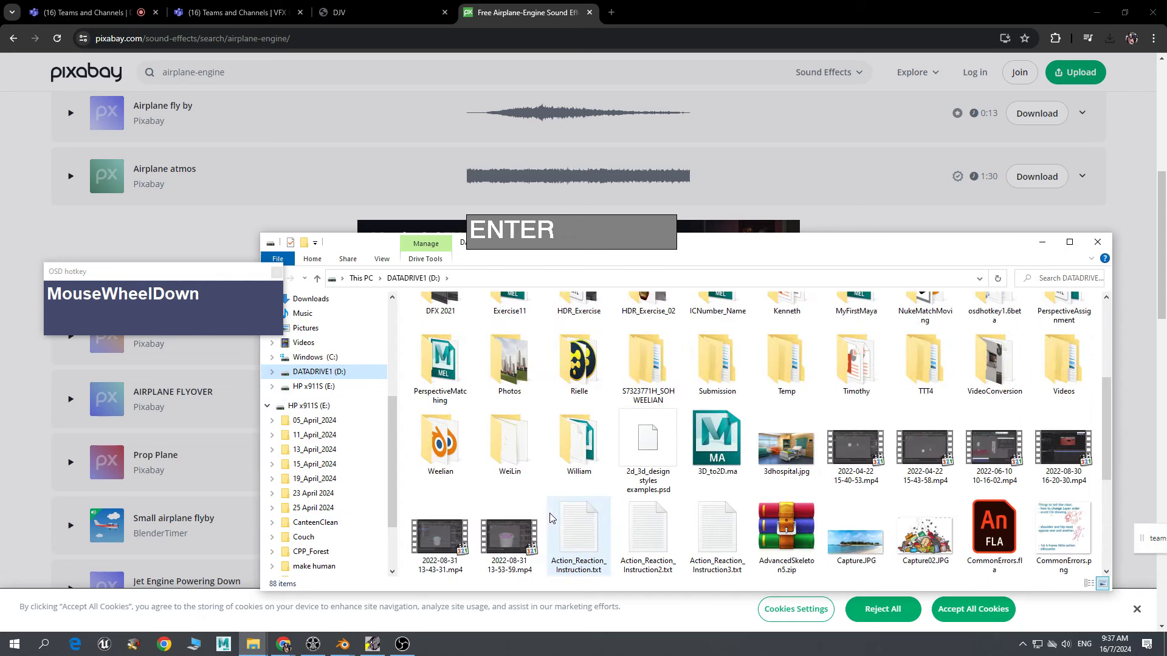
double_click(440, 433)
double_click(439, 457)
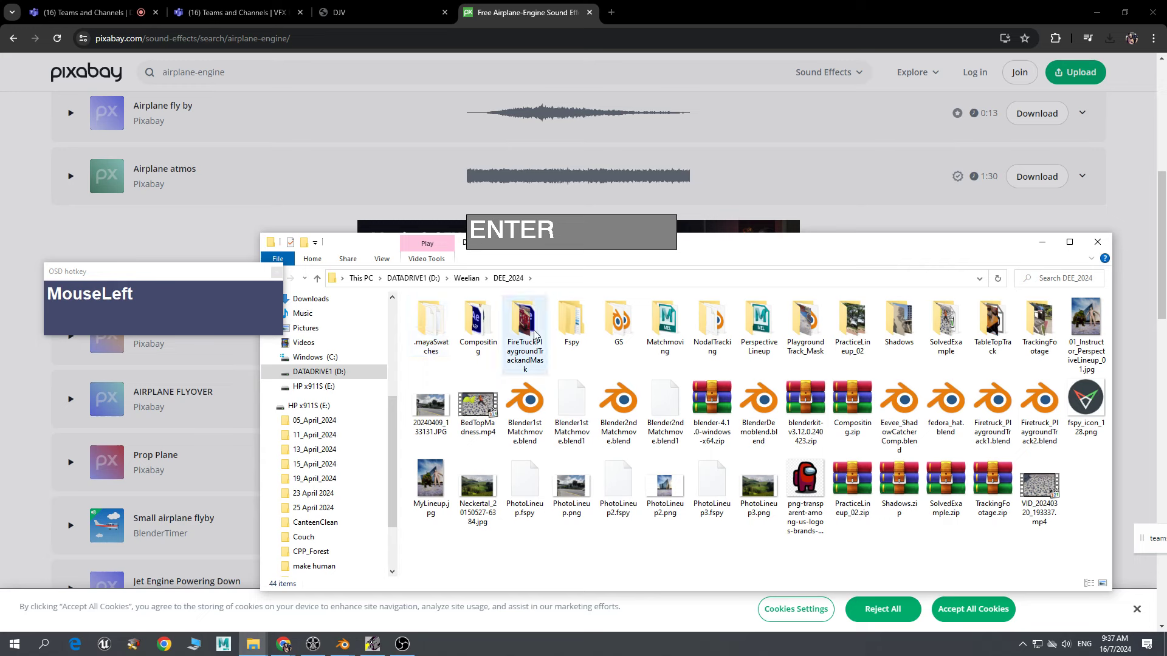
double_click(616, 331)
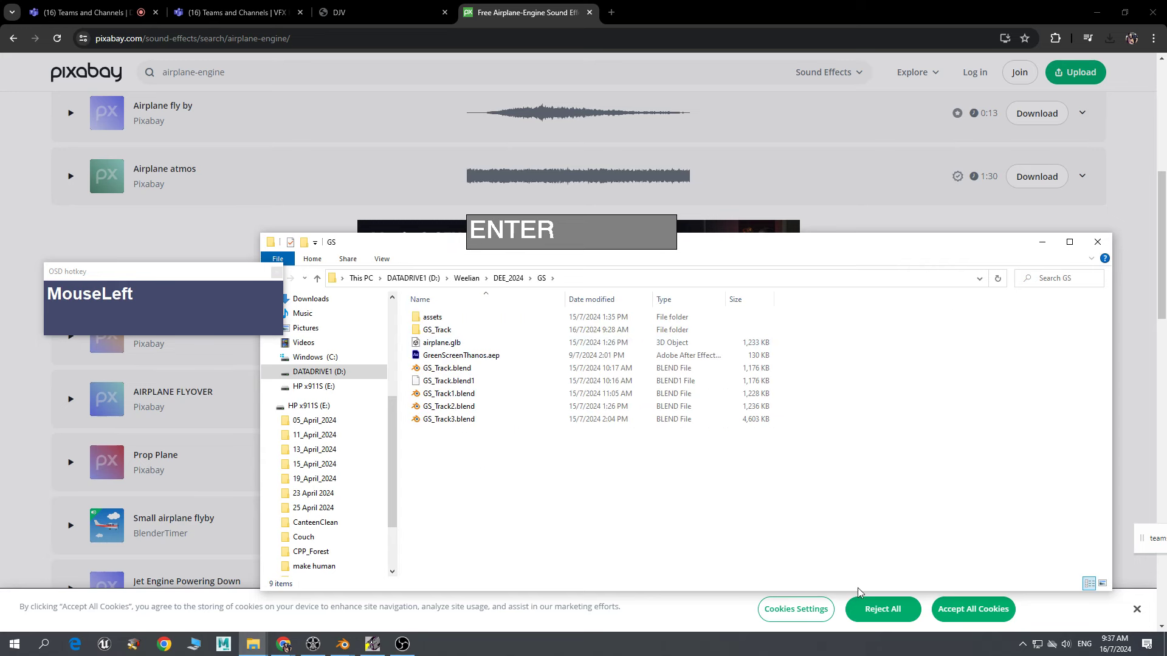
right_click(715, 512)
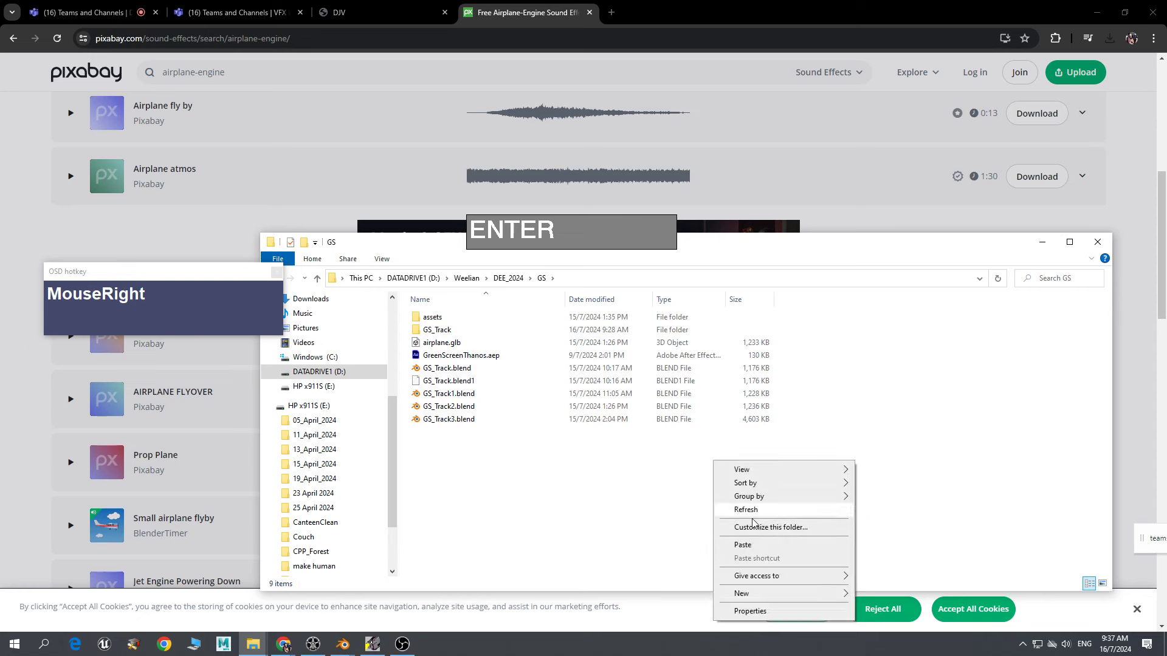
click(755, 546)
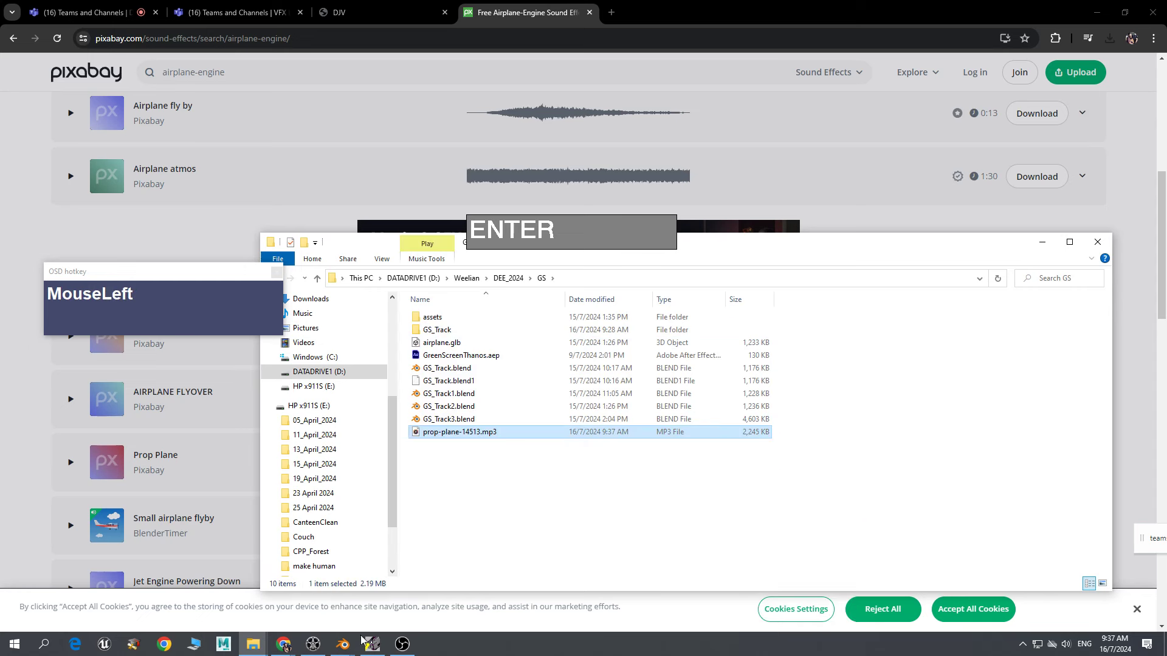
- Switch to Blender and add prop-plane-14513.mp3 from the GS folder to the sequencer as a sound strip
click(343, 644)
click(301, 590)
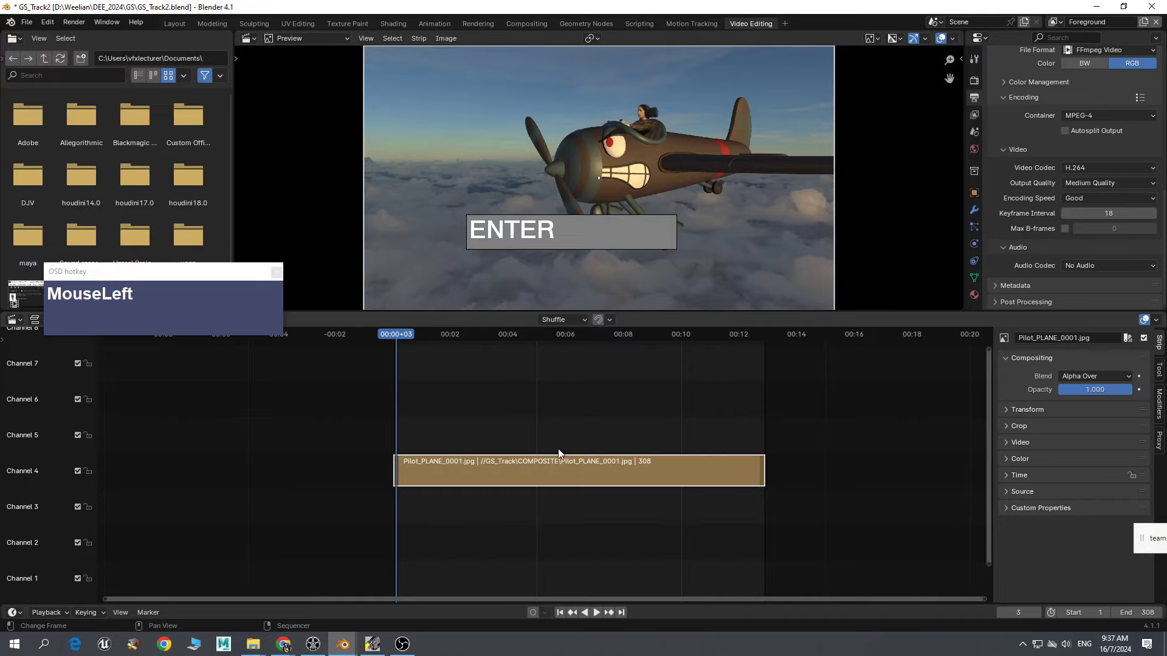
right_click(407, 508)
drag(224, 290, 242, 179)
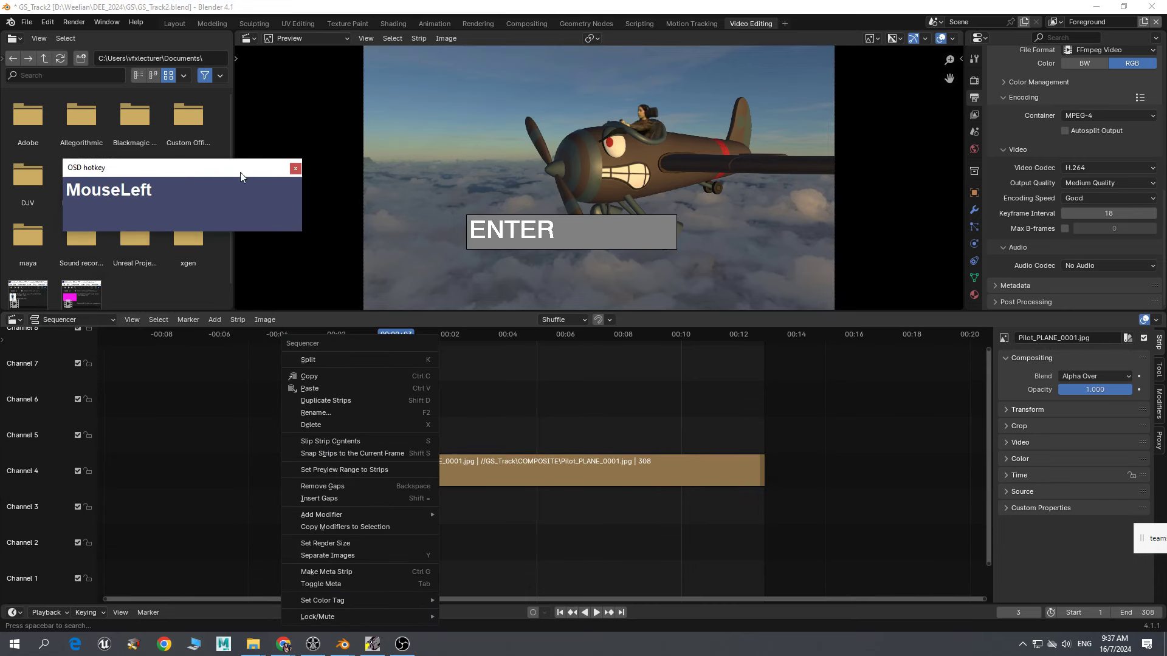
click(215, 320)
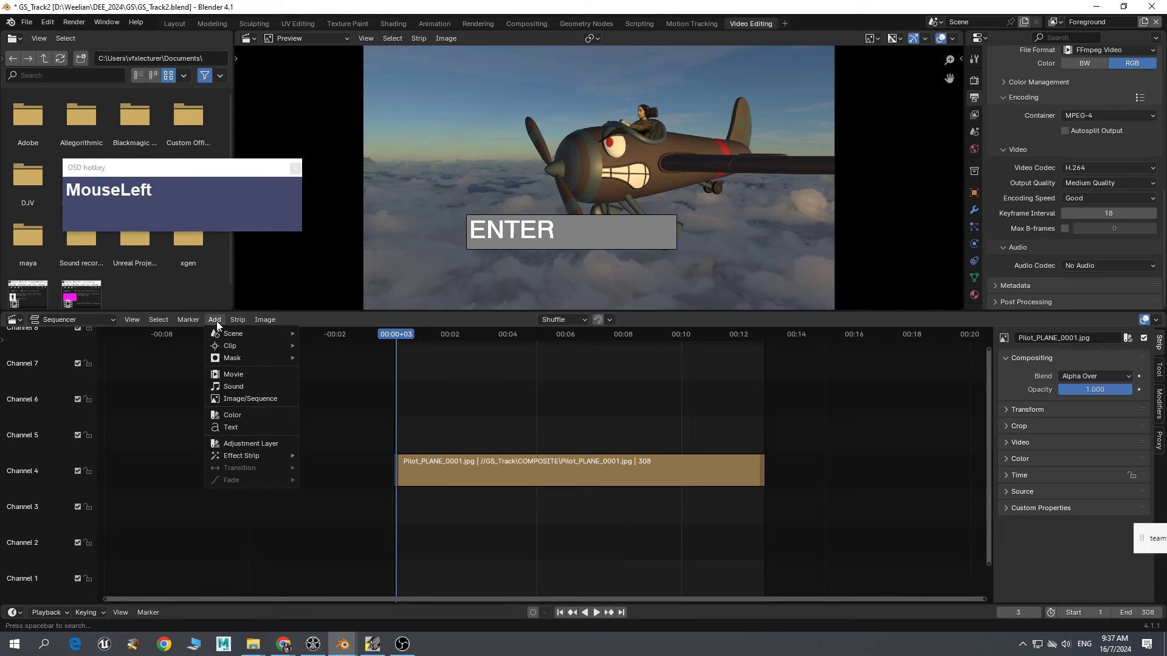
click(237, 389)
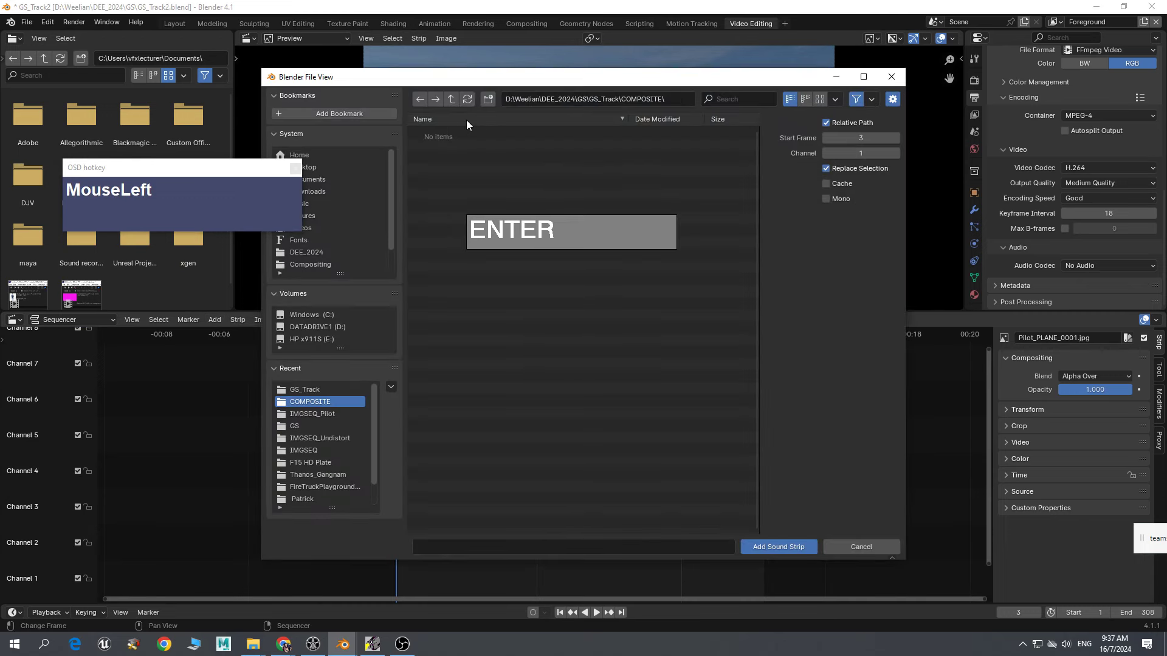
click(451, 101)
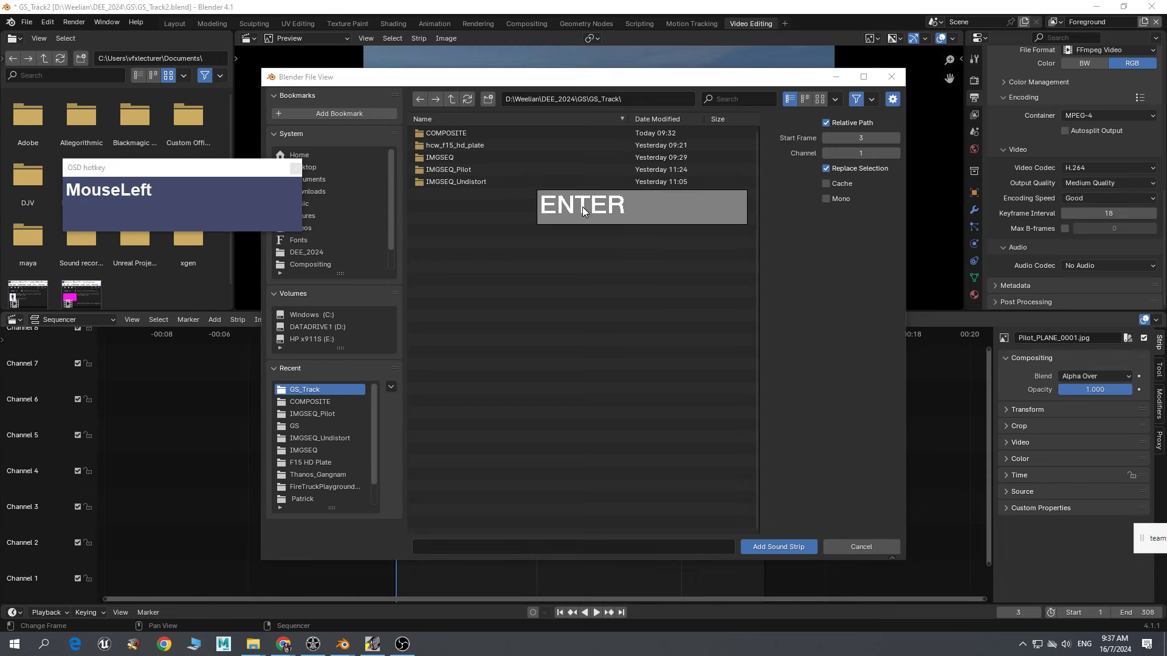
click(451, 100)
click(464, 158)
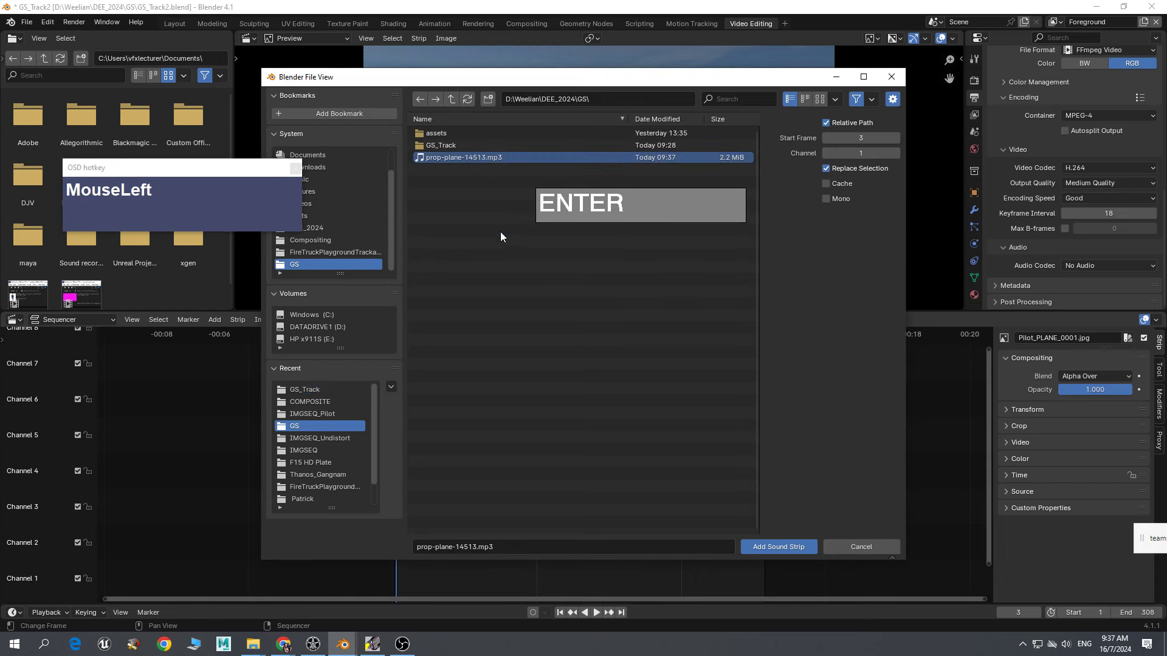
click(788, 548)
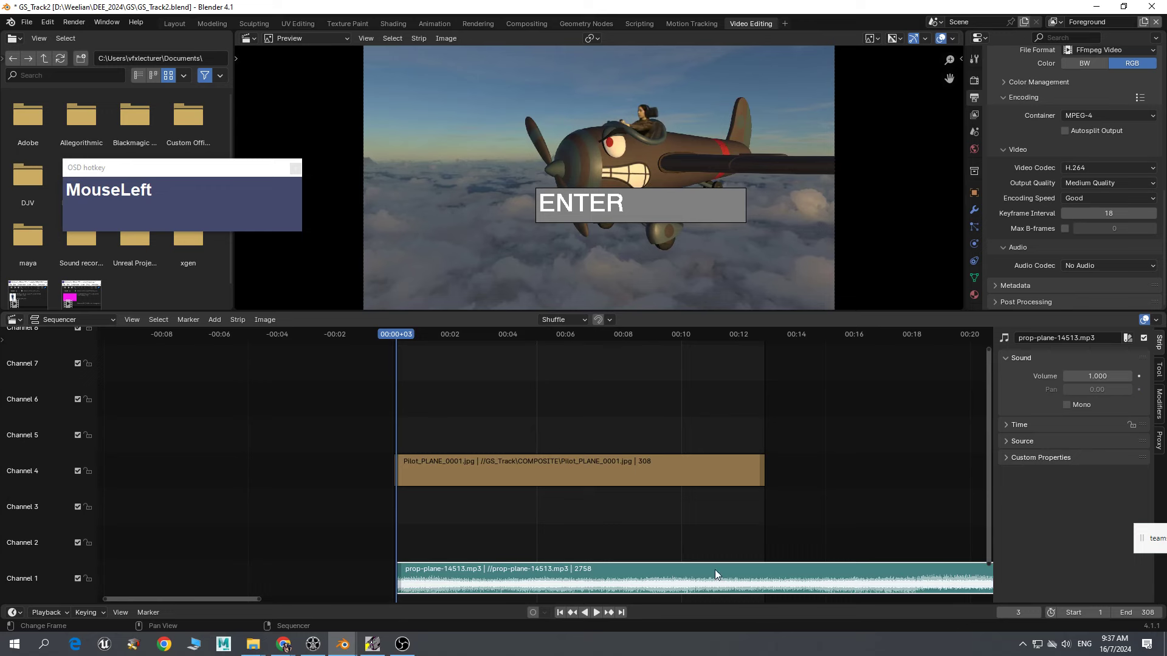
- Move the sound strip to Channel 3, starting about 7 seconds before the image strip, and play the sequence
drag(685, 583, 475, 516)
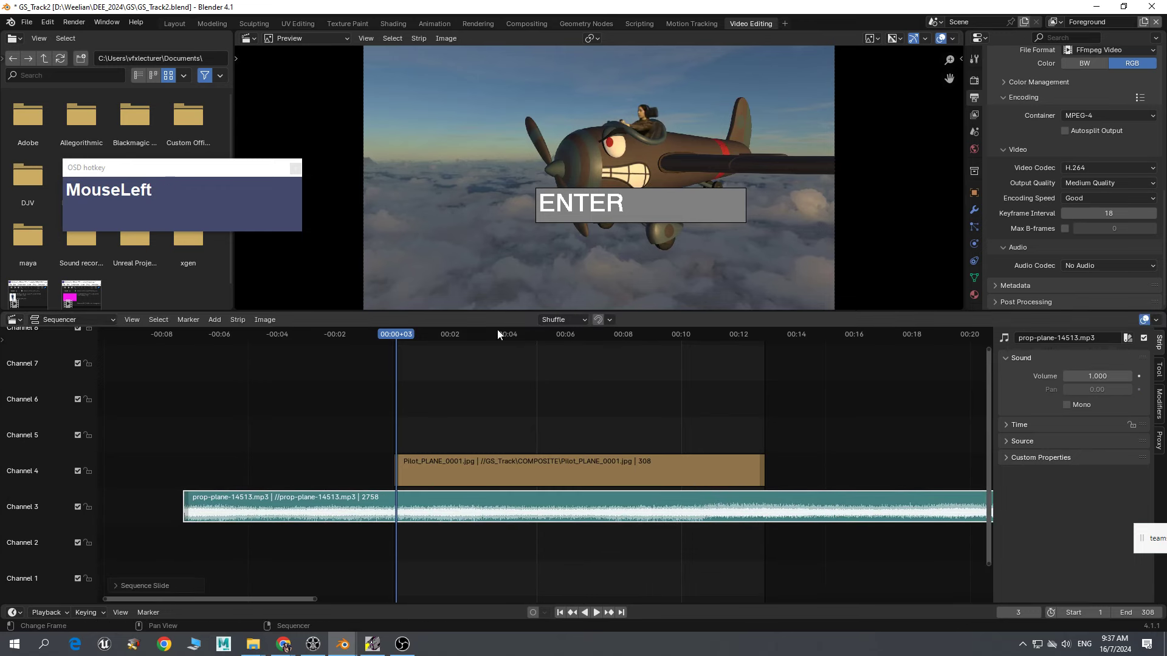
key(space)
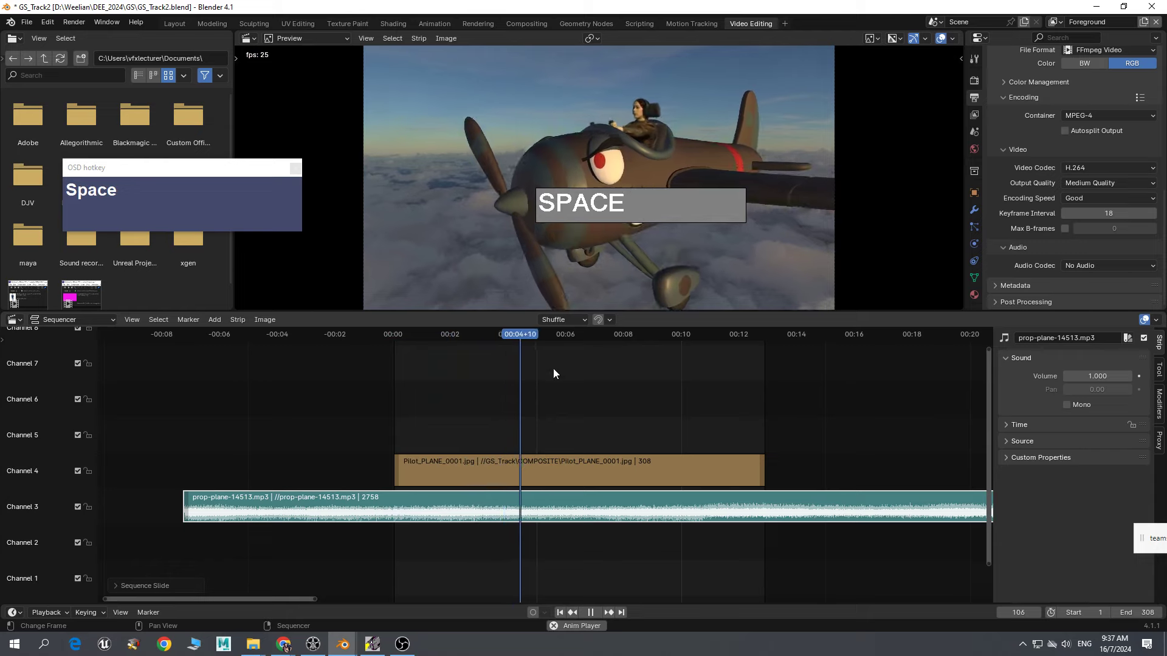
click(591, 612)
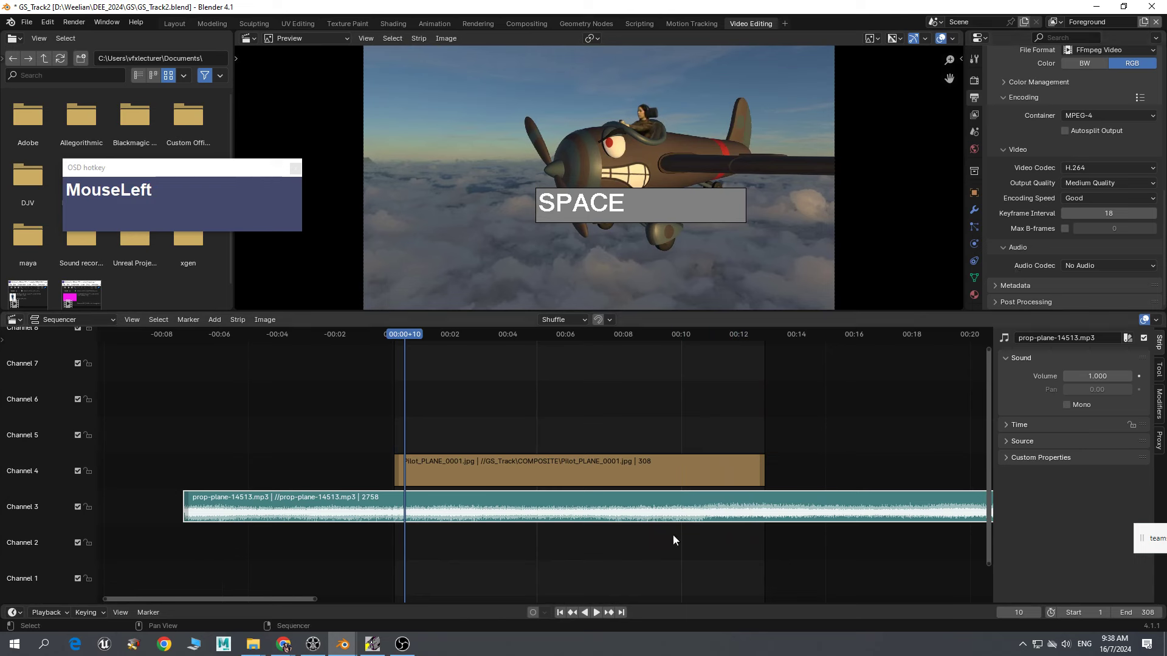
- Set the sound strip's volume to 0.3 at frame 2 and keyframe it
drag(404, 338, 396, 338)
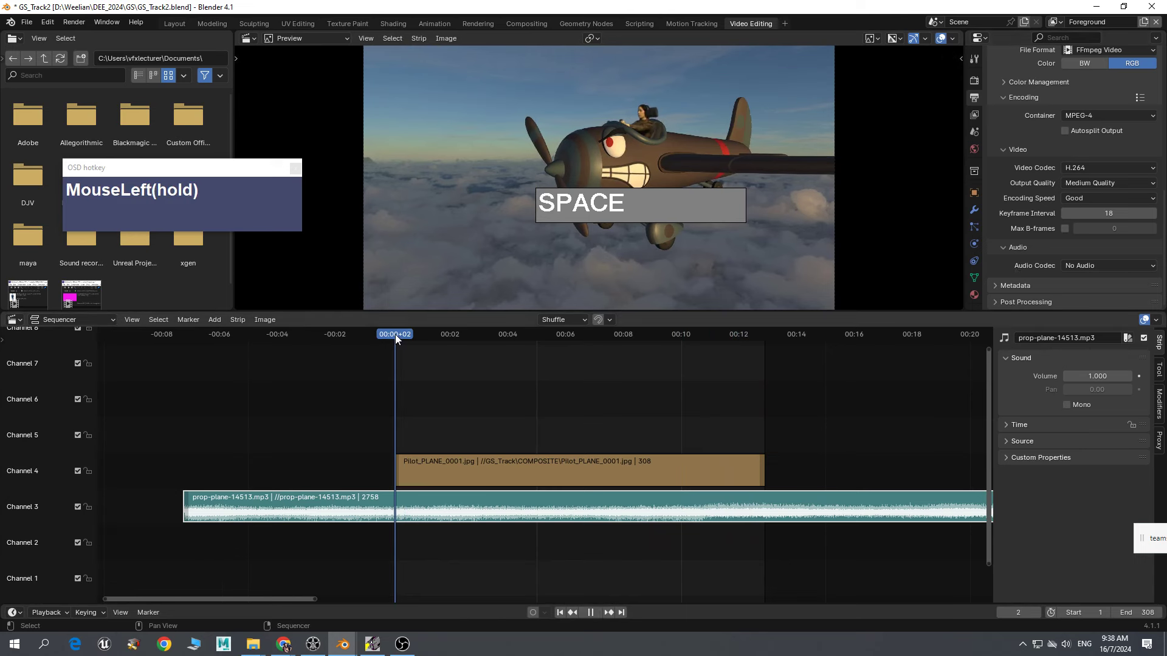
drag(1107, 378, 1142, 384)
click(1139, 377)
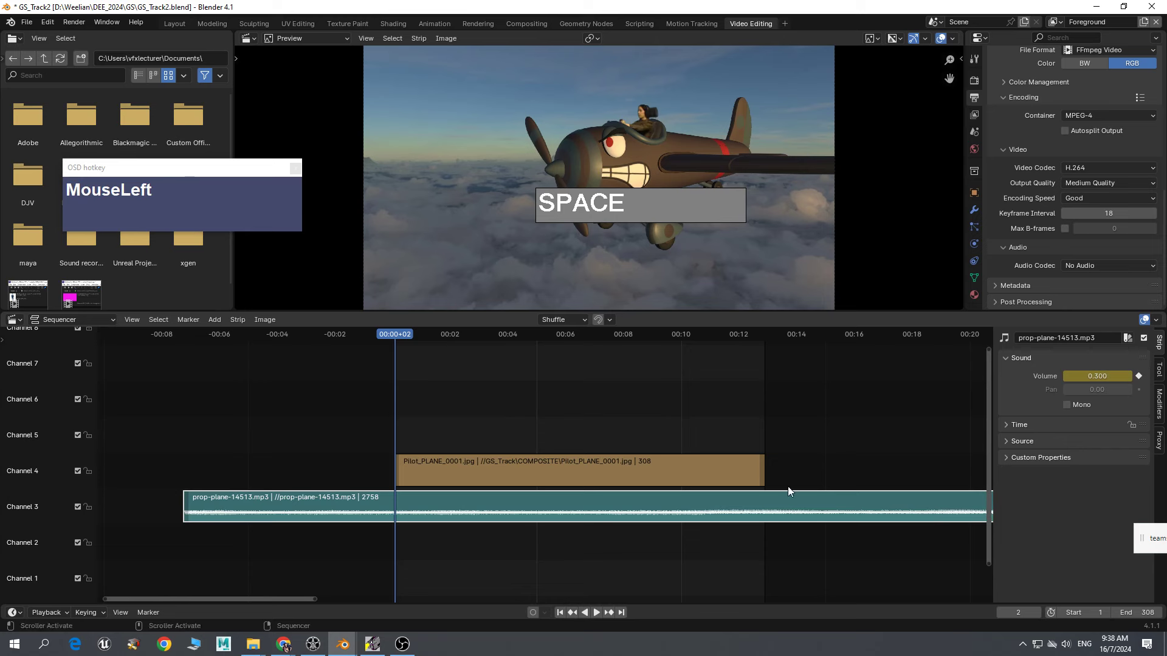
- Keyframe the sound strip's volume at 1.0 on frame 123 and play the sequence from the start to check the fade-in
drag(396, 334, 541, 337)
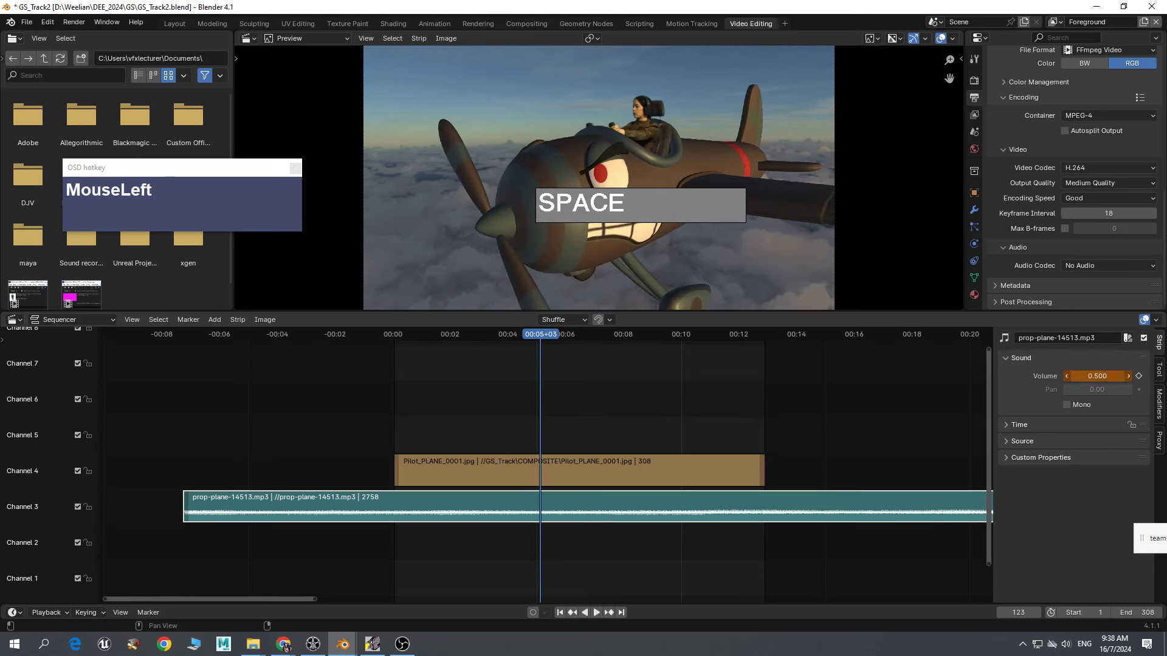
drag(1097, 376, 1112, 376)
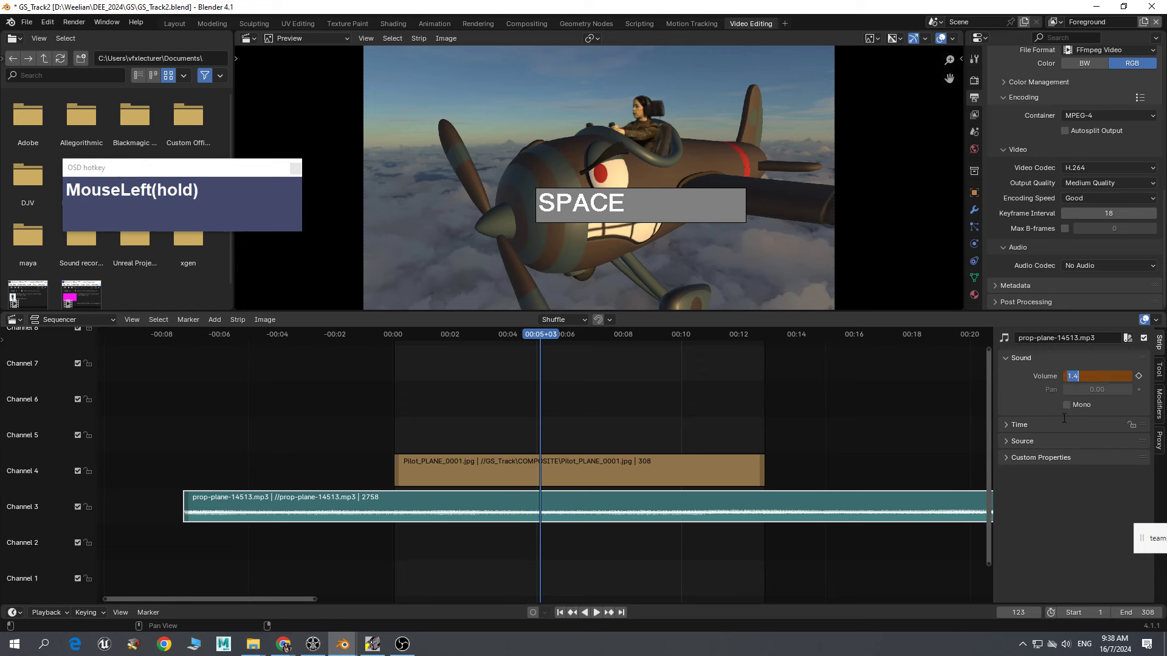
text(1)
key(KP_Enter)
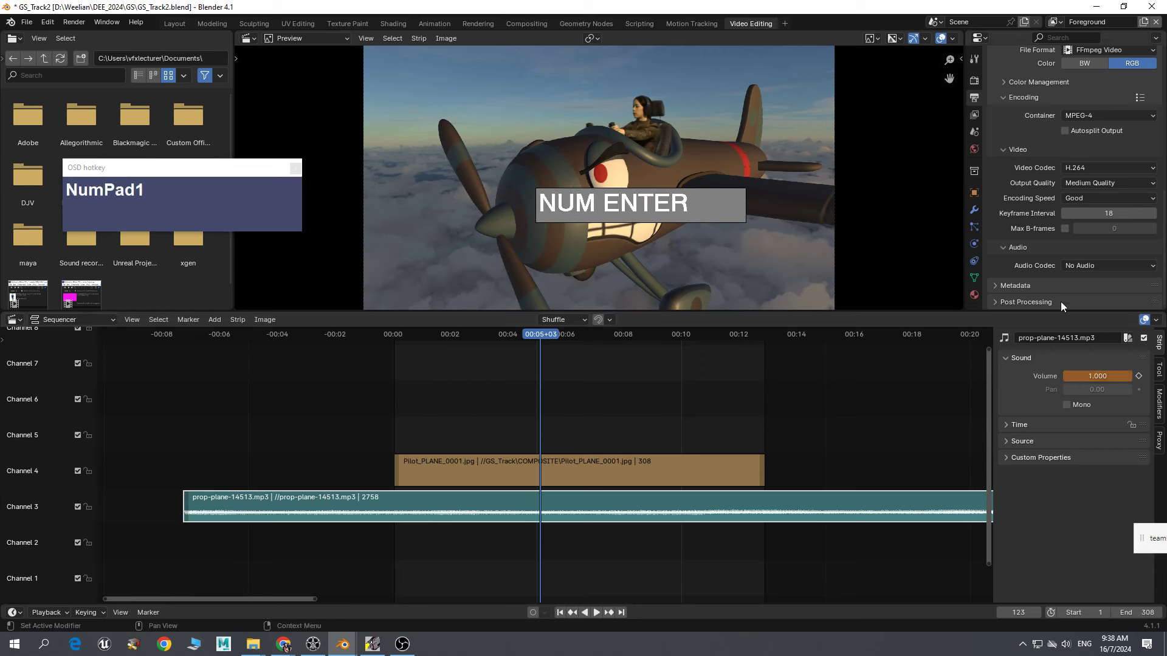
click(1139, 377)
drag(535, 347, 399, 363)
key(space)
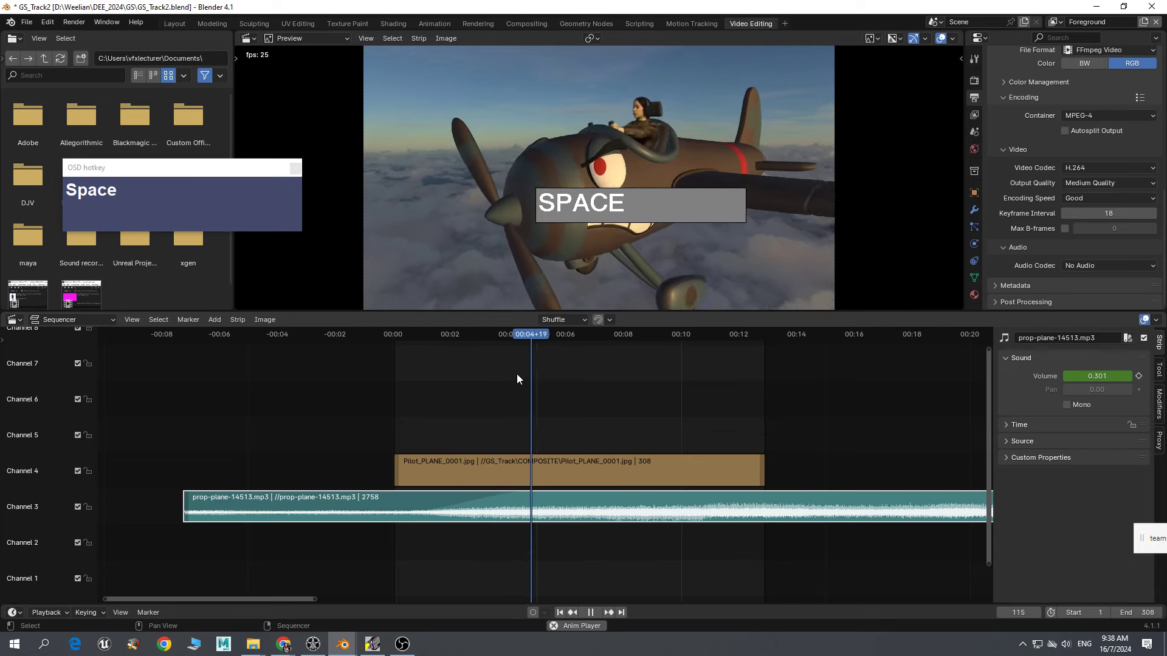
- Keyframe the sound strip's volume at 0.5 on frame 310 and scrub back to frame 259
drag(629, 351, 765, 348)
text(.5)
key(Return)
click(1139, 376)
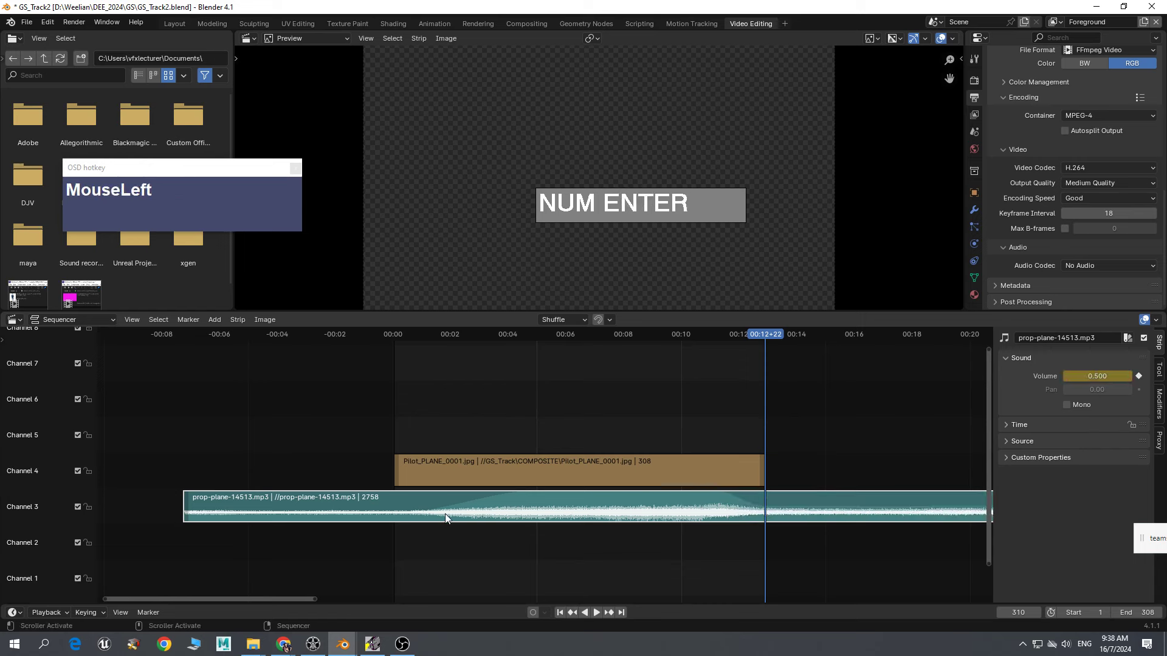
drag(764, 343, 711, 379)
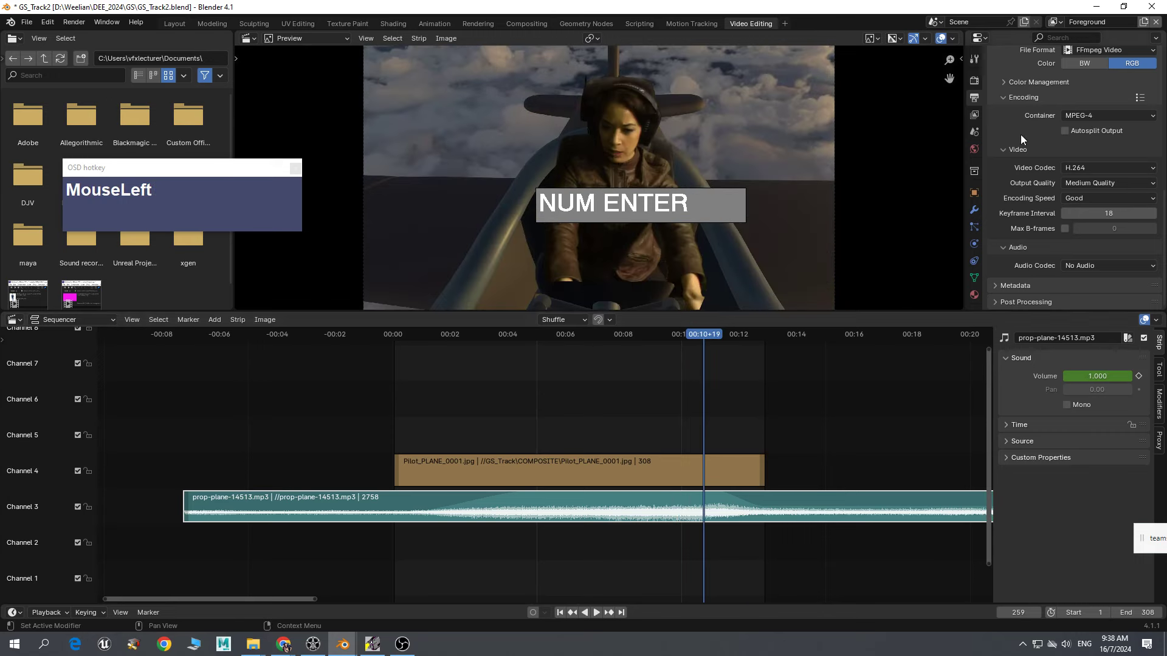
- Set the output's audio codec to MP3 and render the animation
scroll(1107, 209, down, 1)
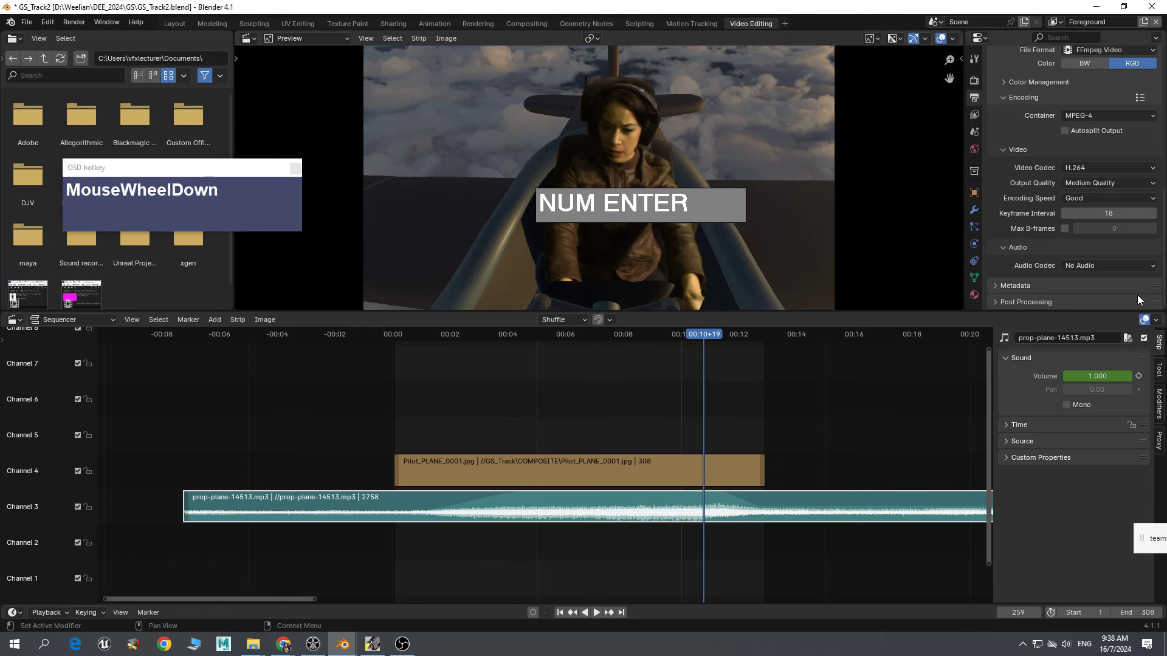
click(1118, 267)
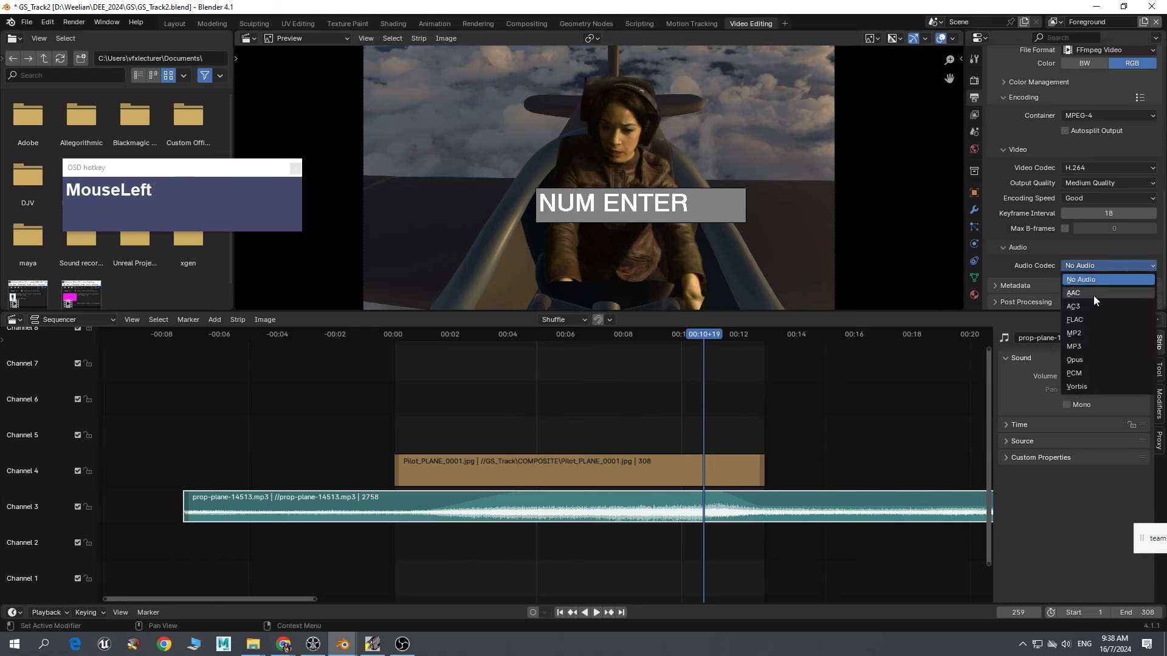
click(1074, 346)
scroll(1118, 289, down, 2)
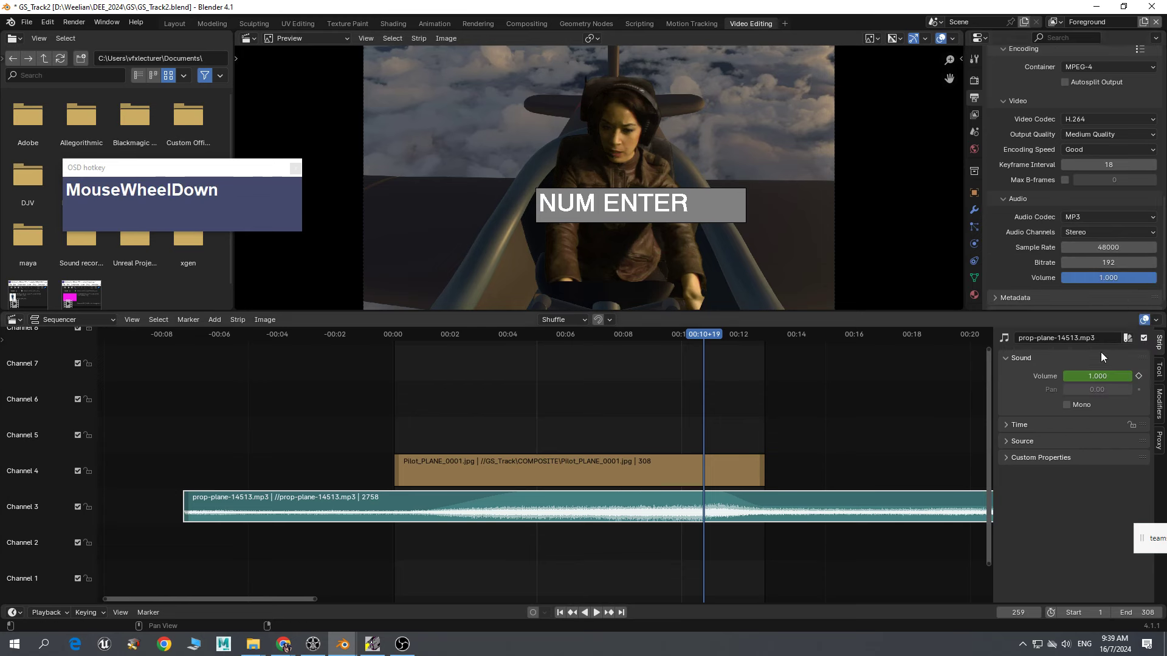
click(74, 23)
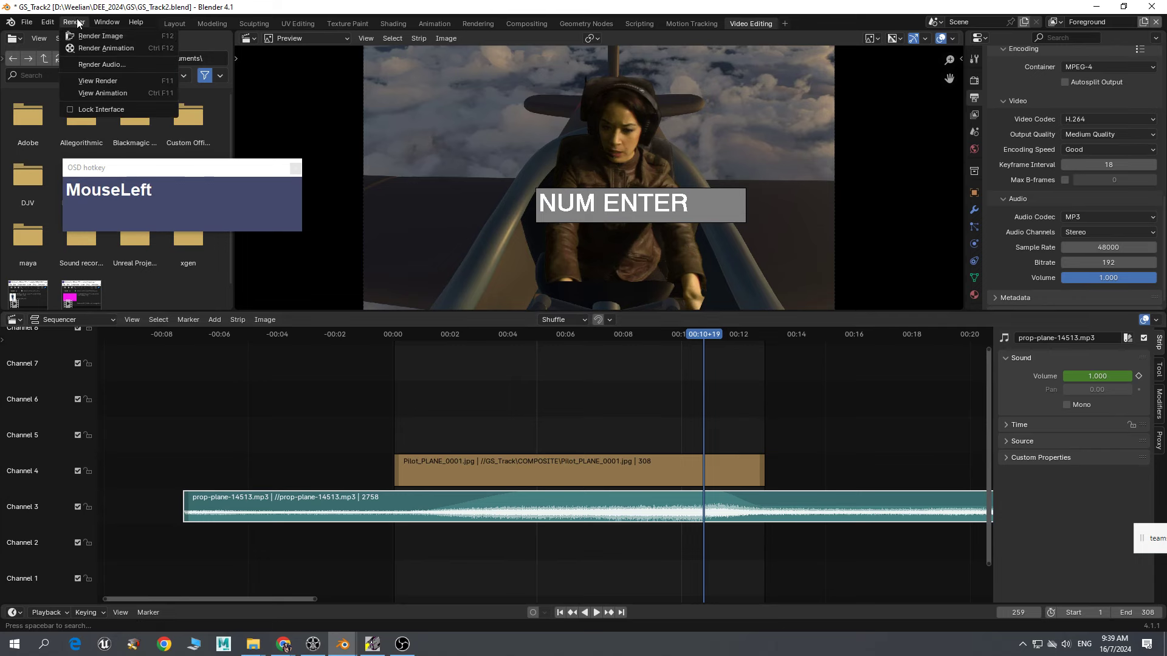
click(88, 50)
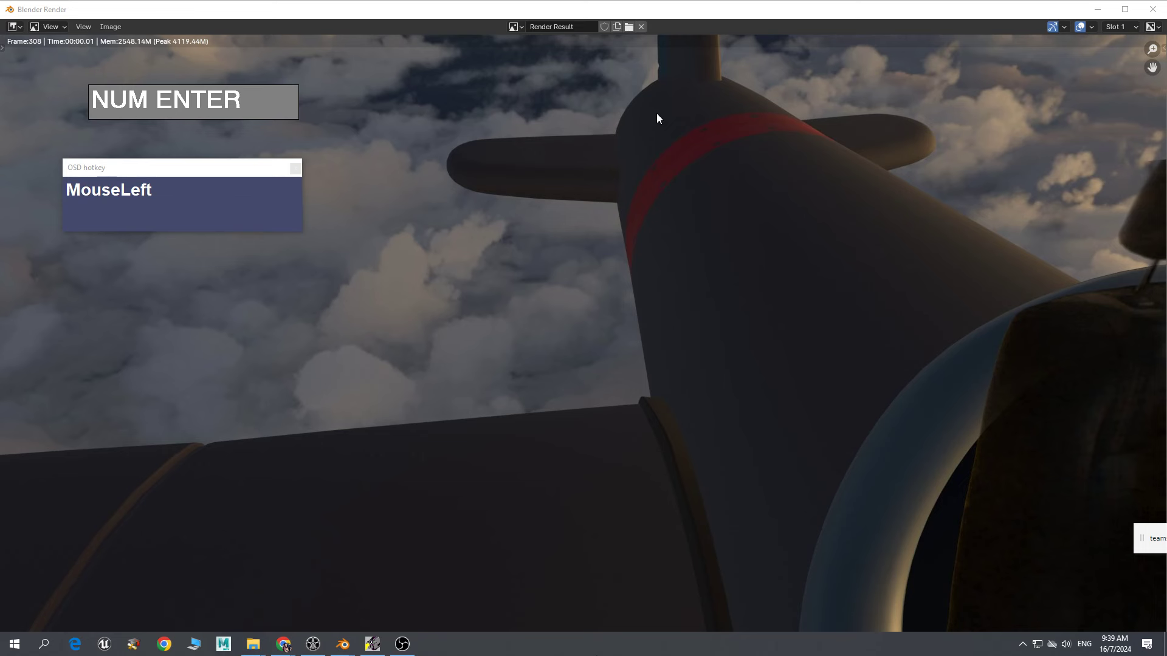
- Play the rendered Pilot_PLANE_0001-0308.mp4 from the GS_Track folder in full screen, then close the player and minimize the folder window
mouse_move(252, 644)
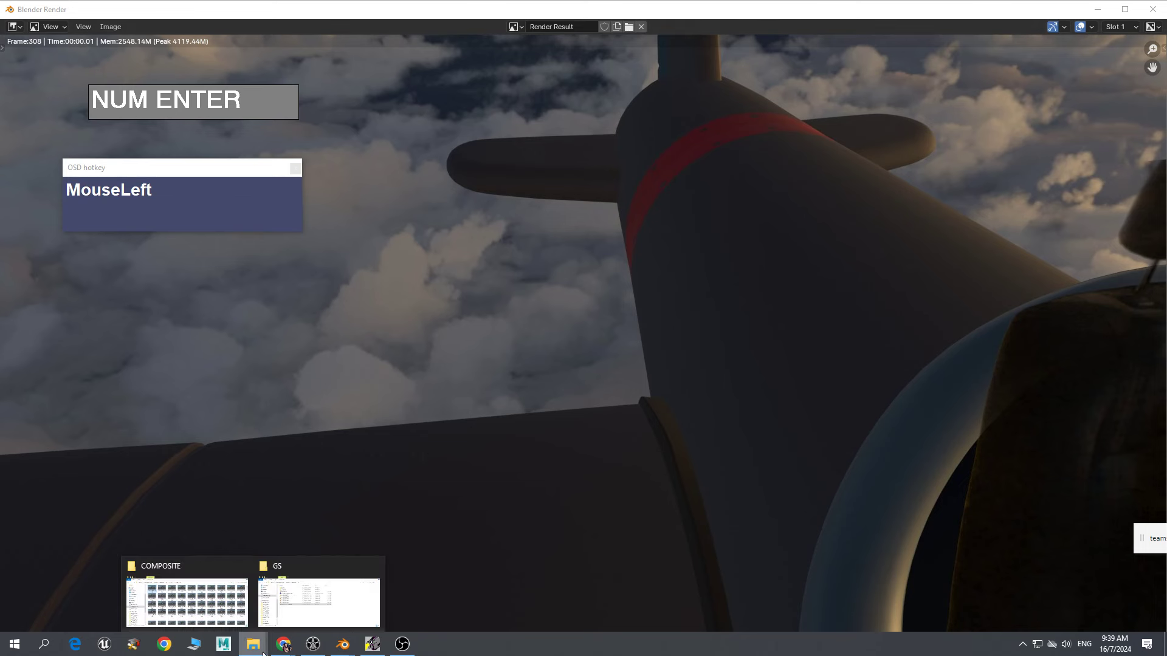
click(344, 600)
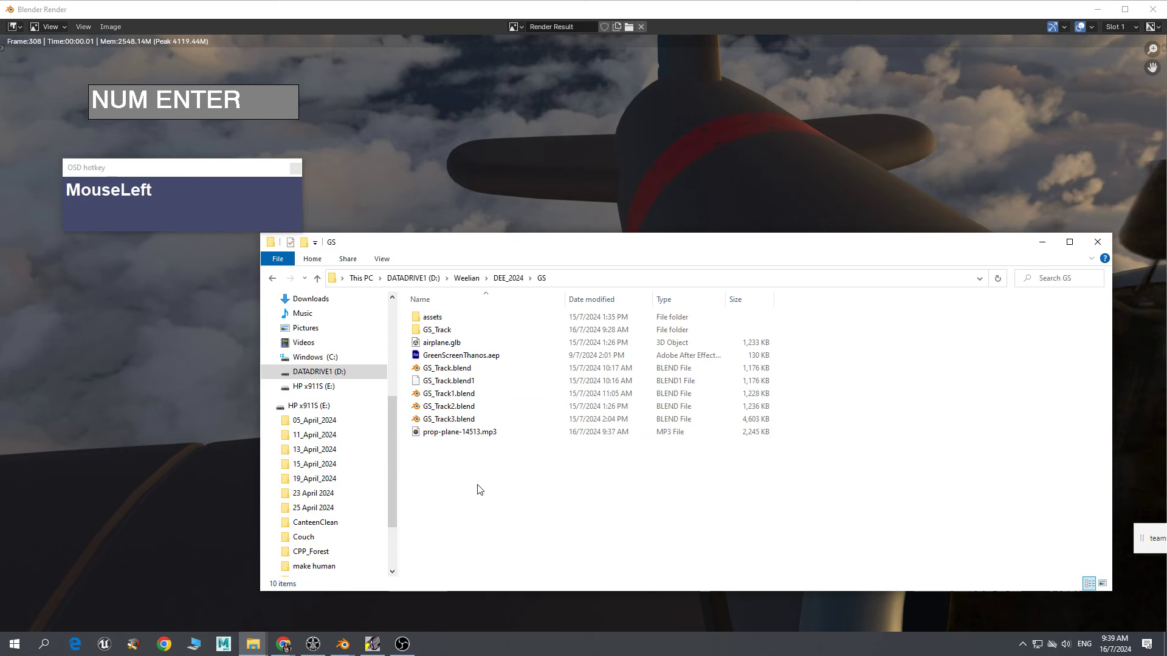
click(448, 332)
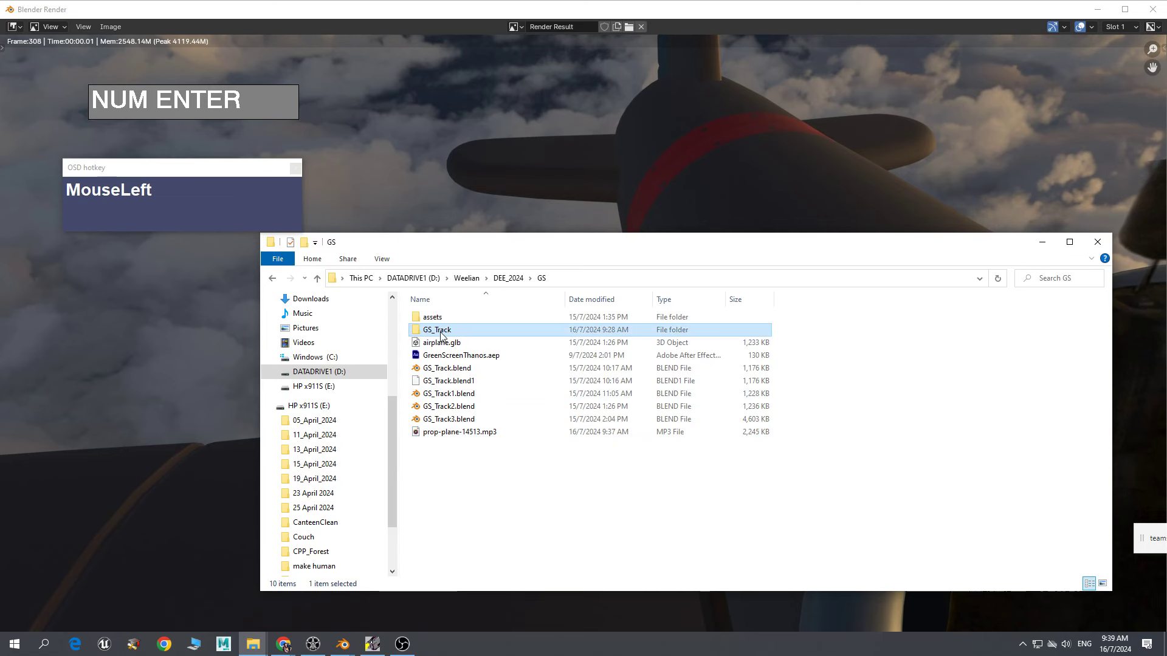
double_click(442, 336)
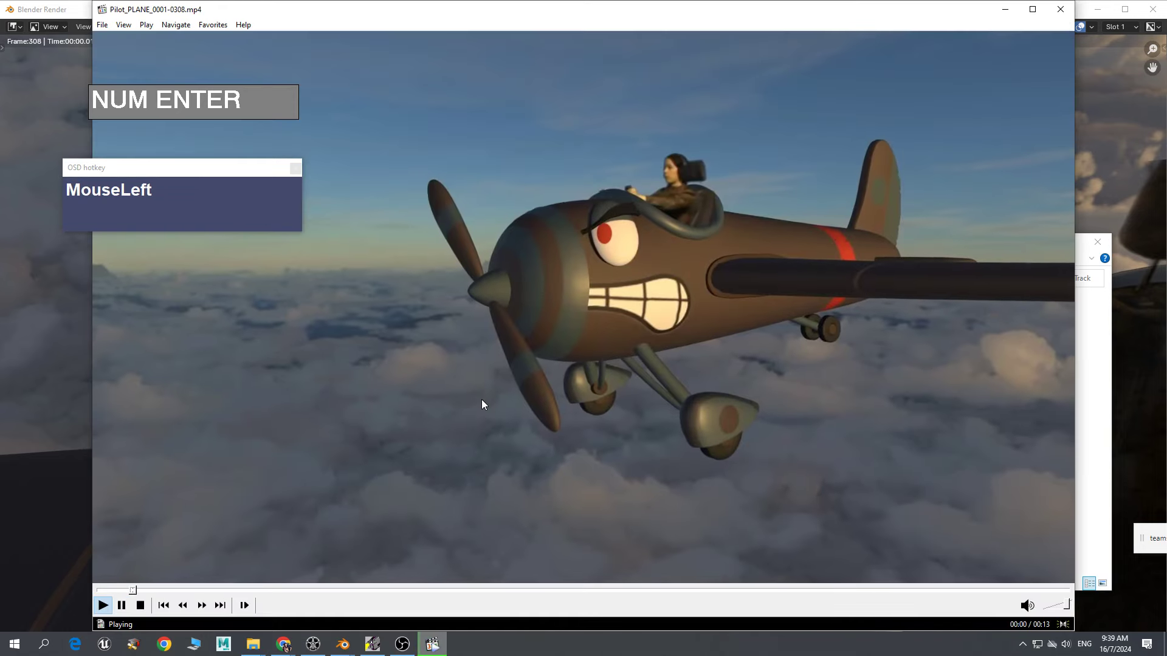
double_click(673, 436)
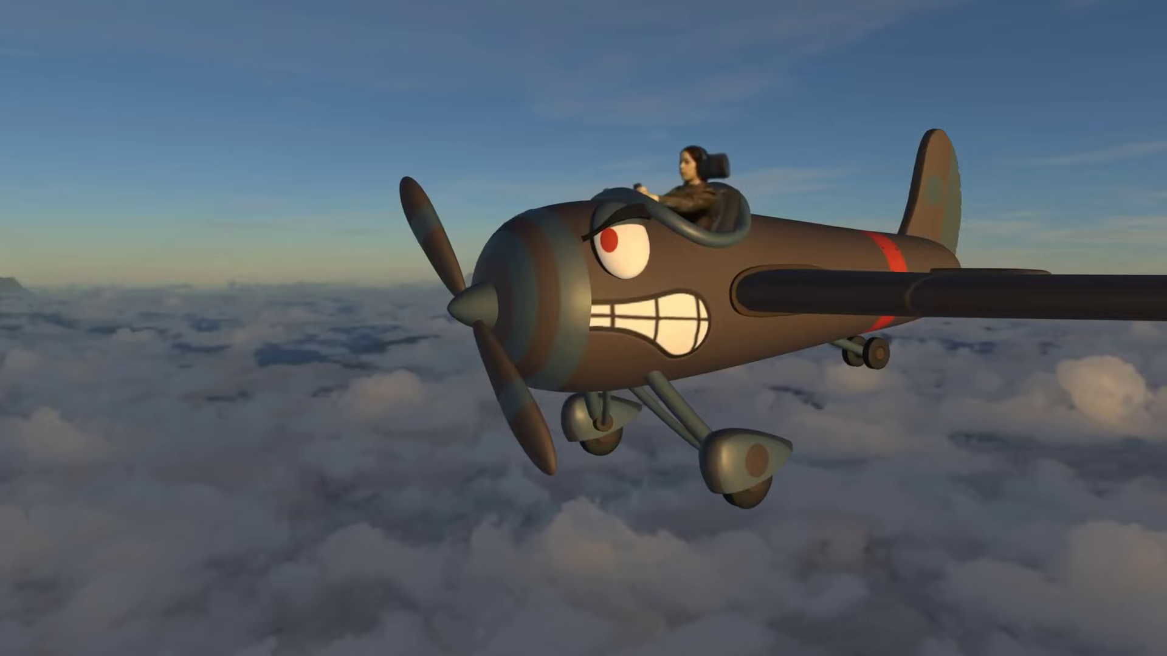
double_click(816, 403)
click(1034, 45)
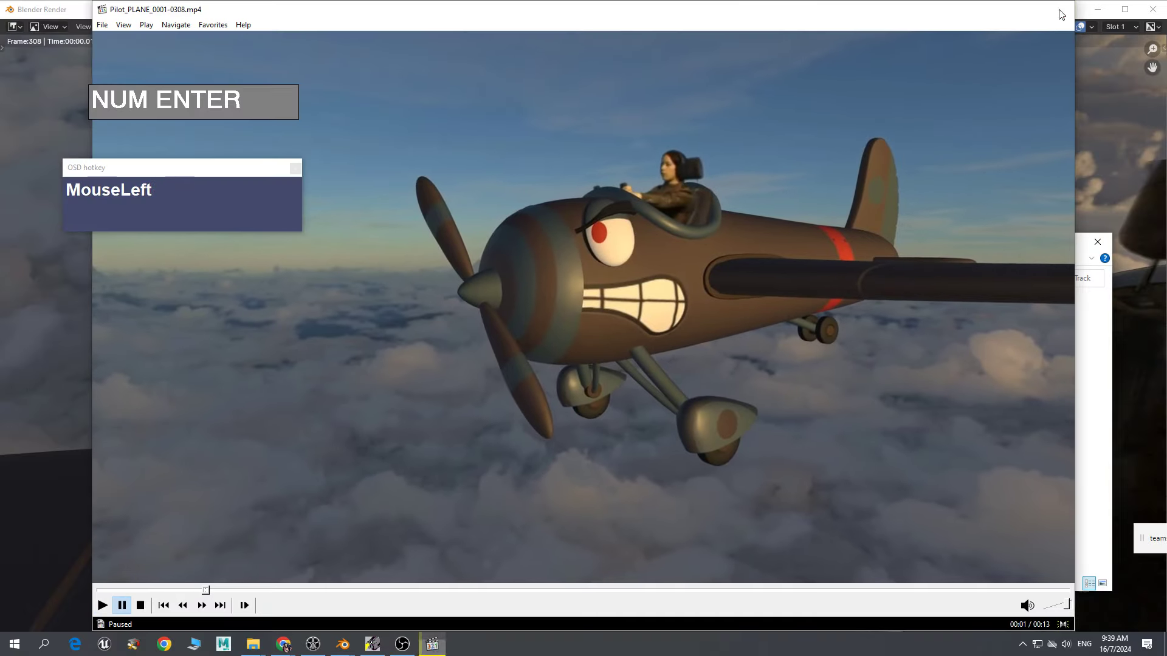
click(1061, 14)
click(1043, 242)
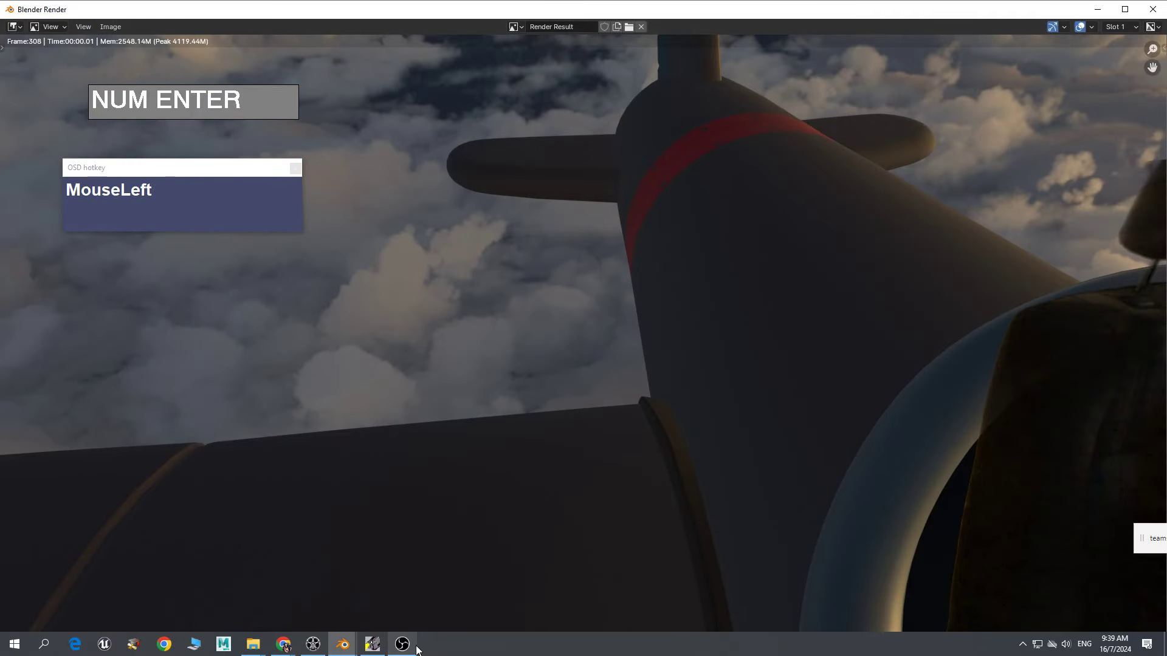